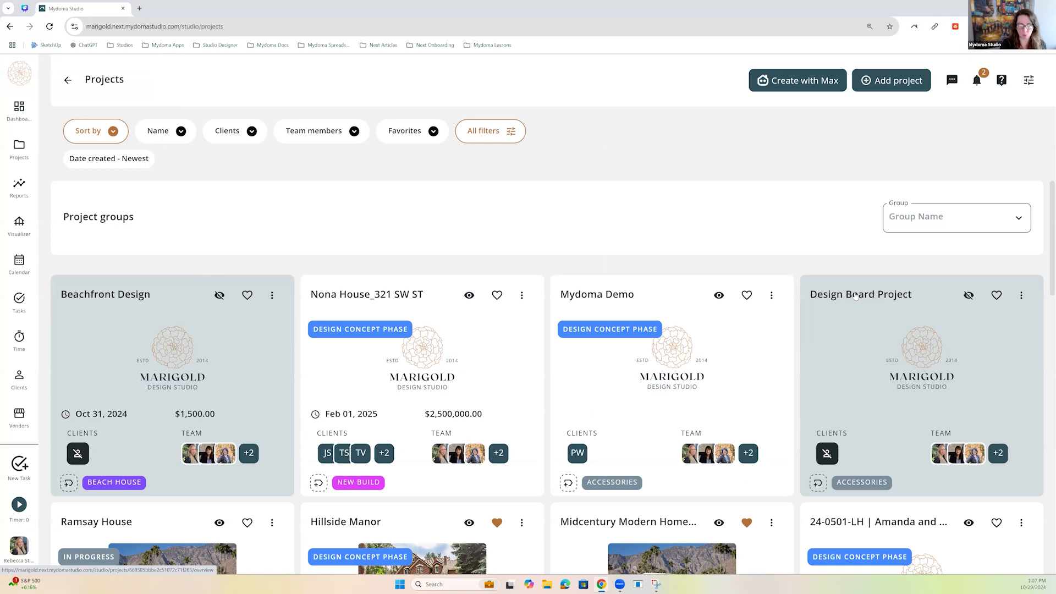
# Open the GUEST BEDROOM design board of the Design Board Project.
pyautogui.click(855, 296)
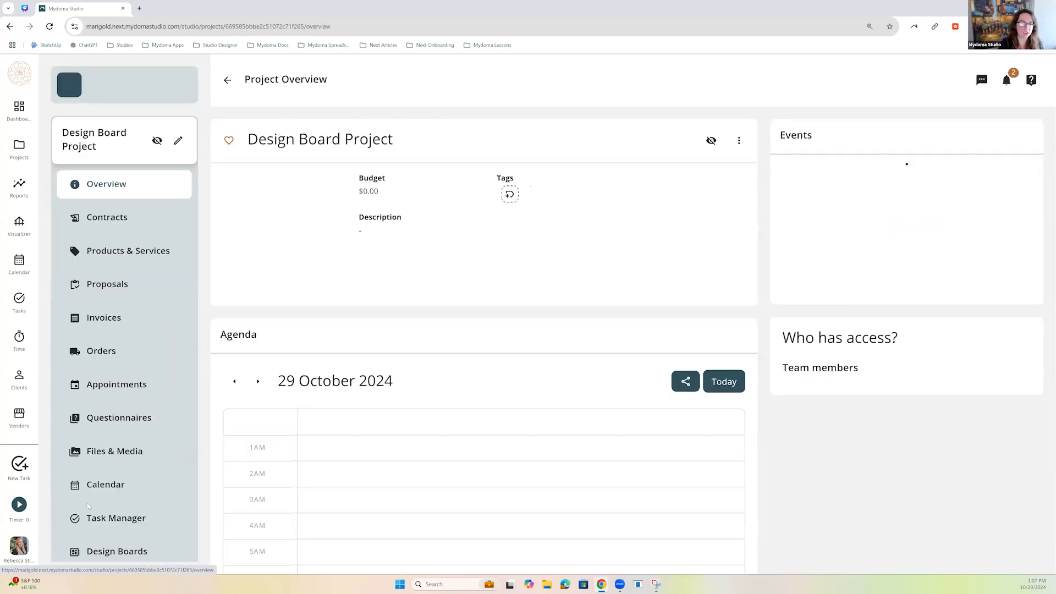
pyautogui.click(115, 502)
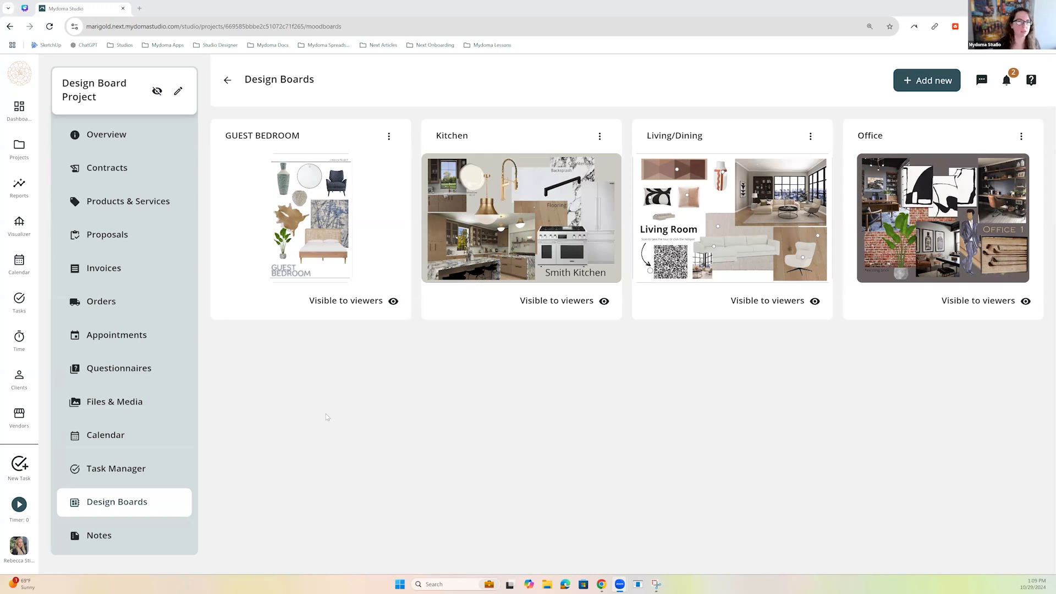
pyautogui.click(330, 233)
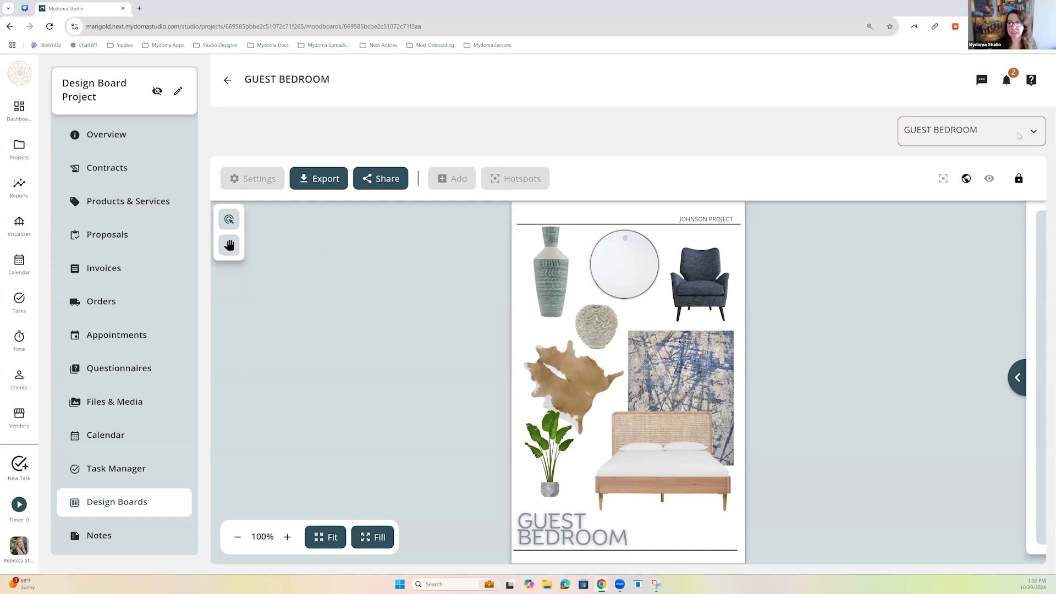
# Switch to the Living/Dining board and view the hotspot product details of the hallway runner and the white chair.
pyautogui.click(1021, 136)
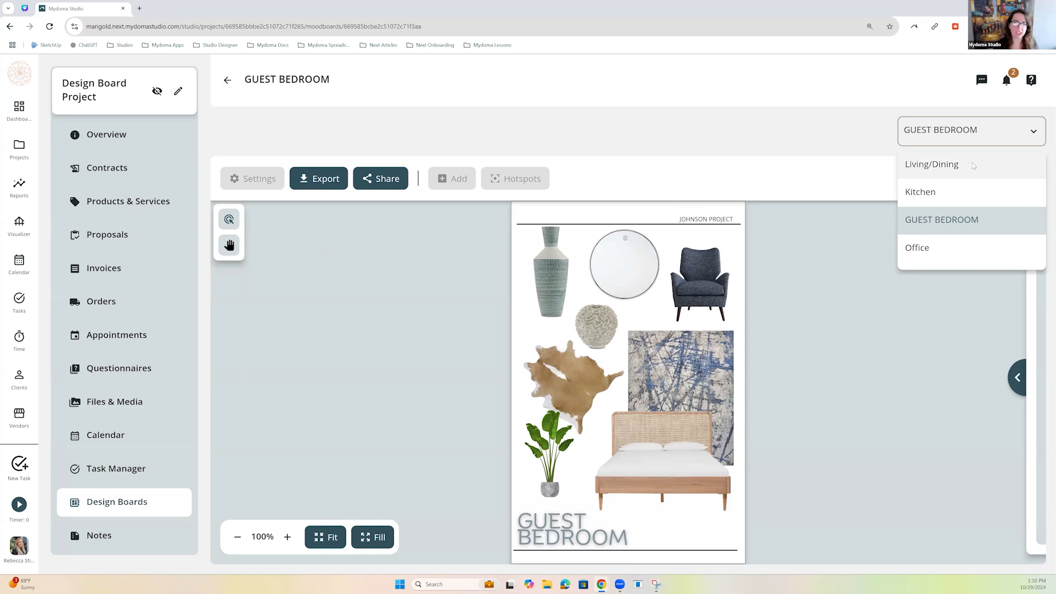
pyautogui.click(973, 165)
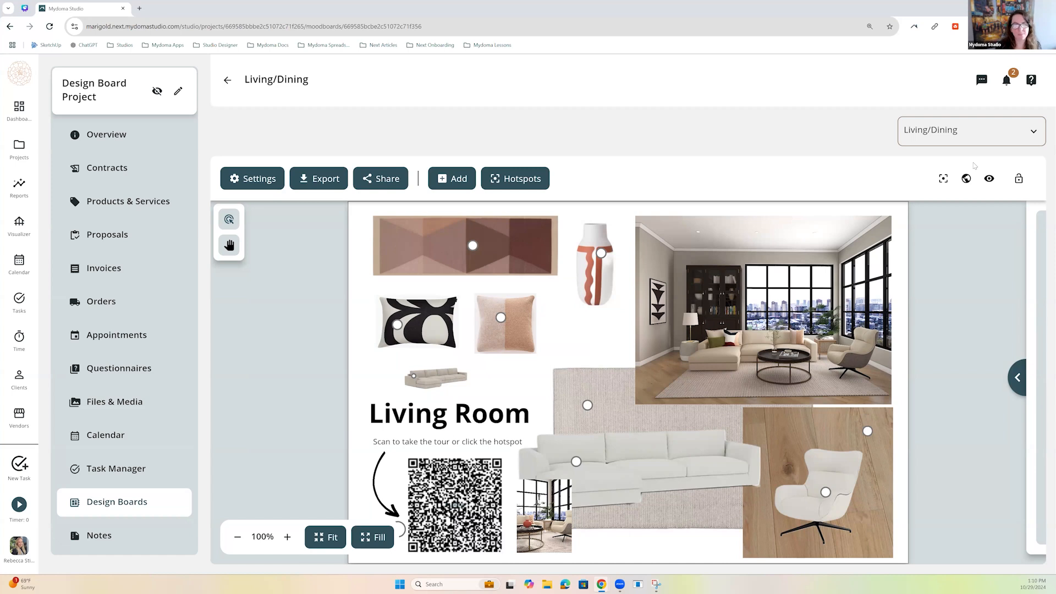
pyautogui.click(475, 249)
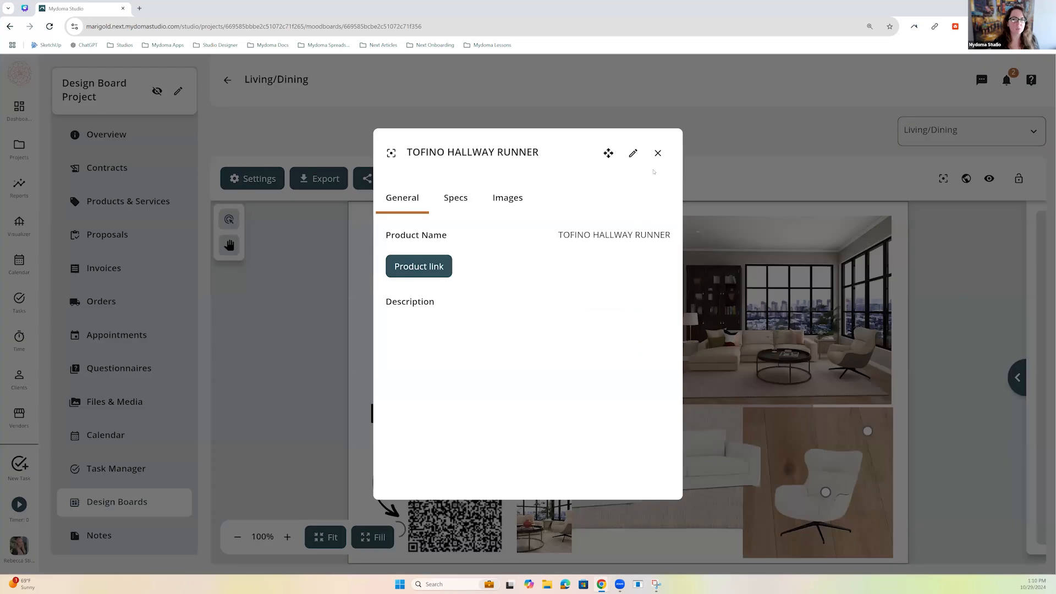
pyautogui.click(827, 492)
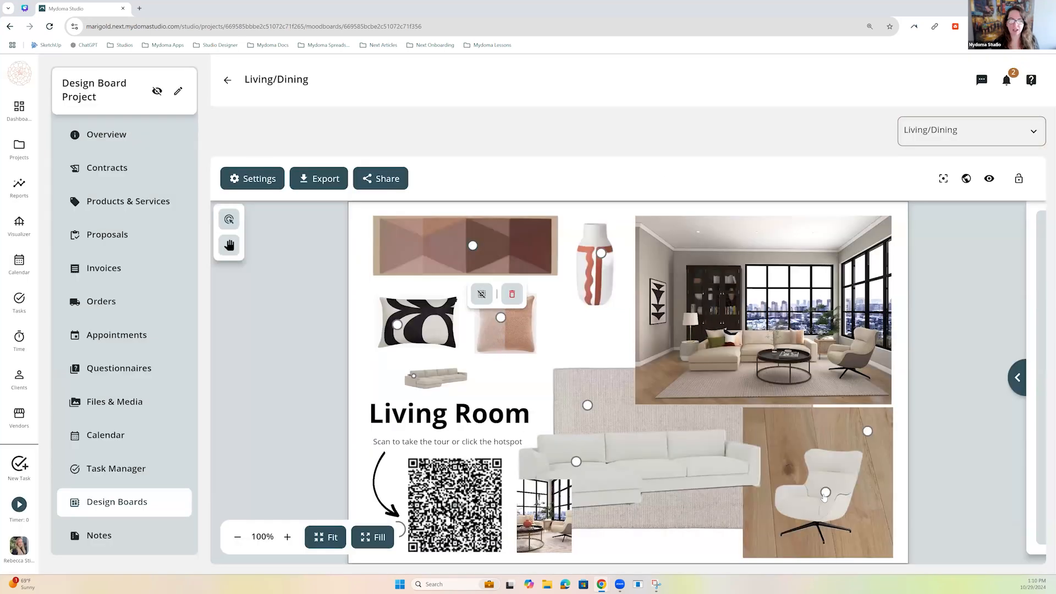
pyautogui.click(825, 492)
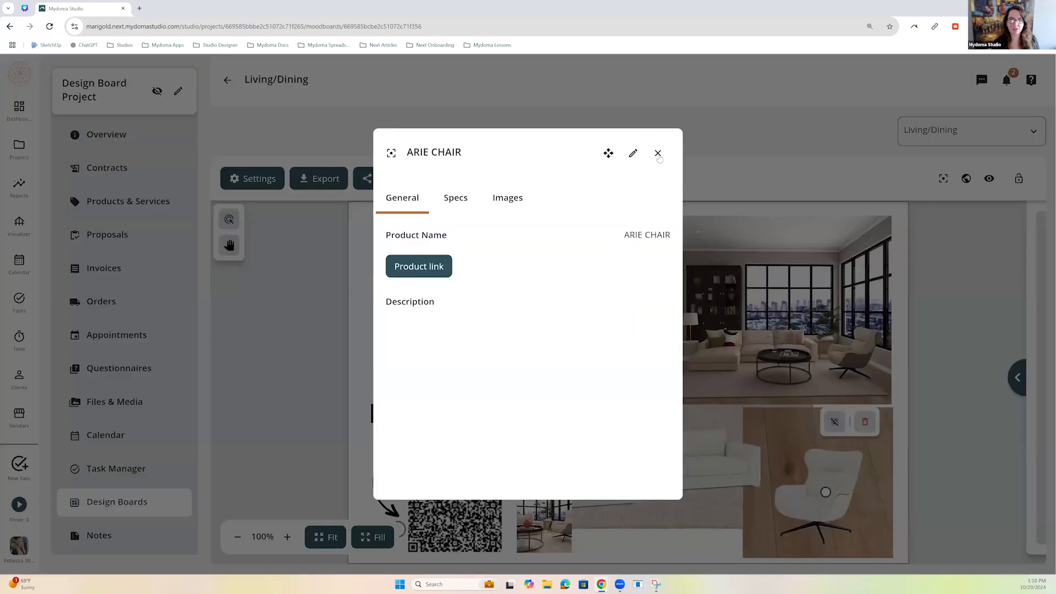
pyautogui.click(657, 155)
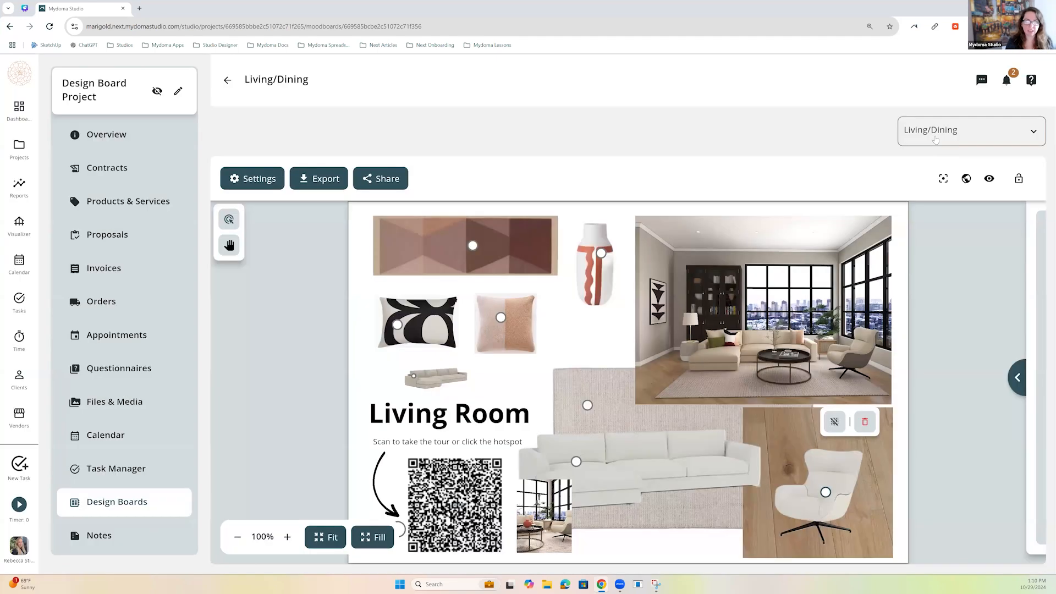
# View the Kitchen and Office design boards, then return to the Living/Dining board.
pyautogui.click(936, 138)
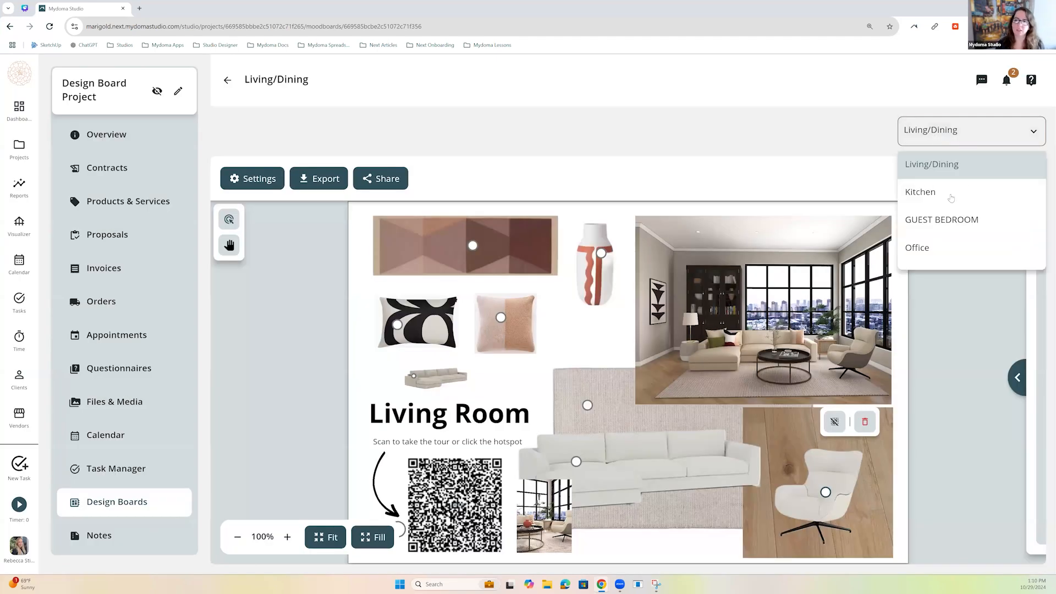
pyautogui.click(952, 196)
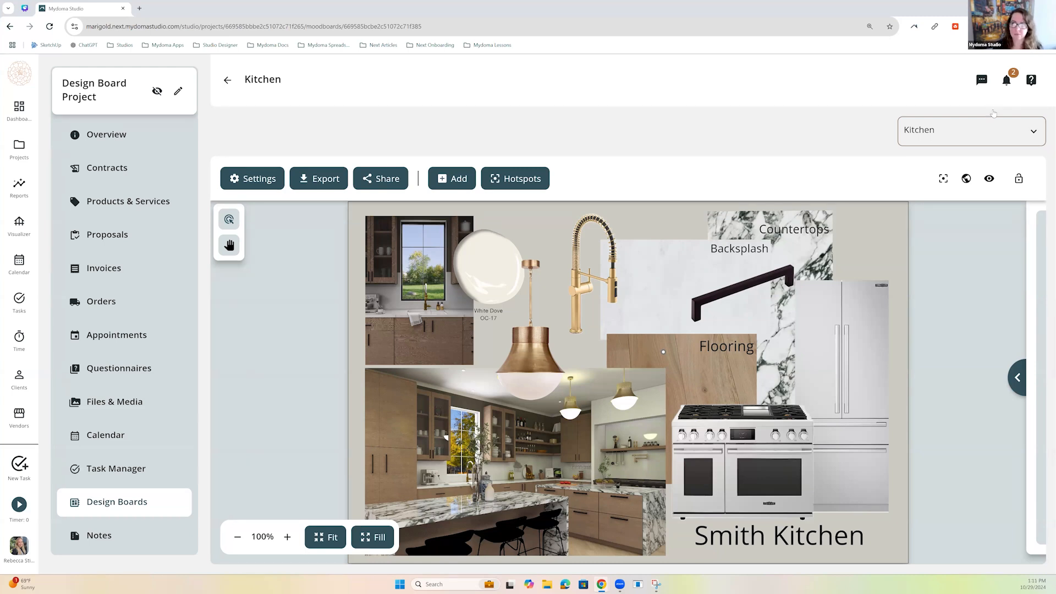
pyautogui.click(962, 137)
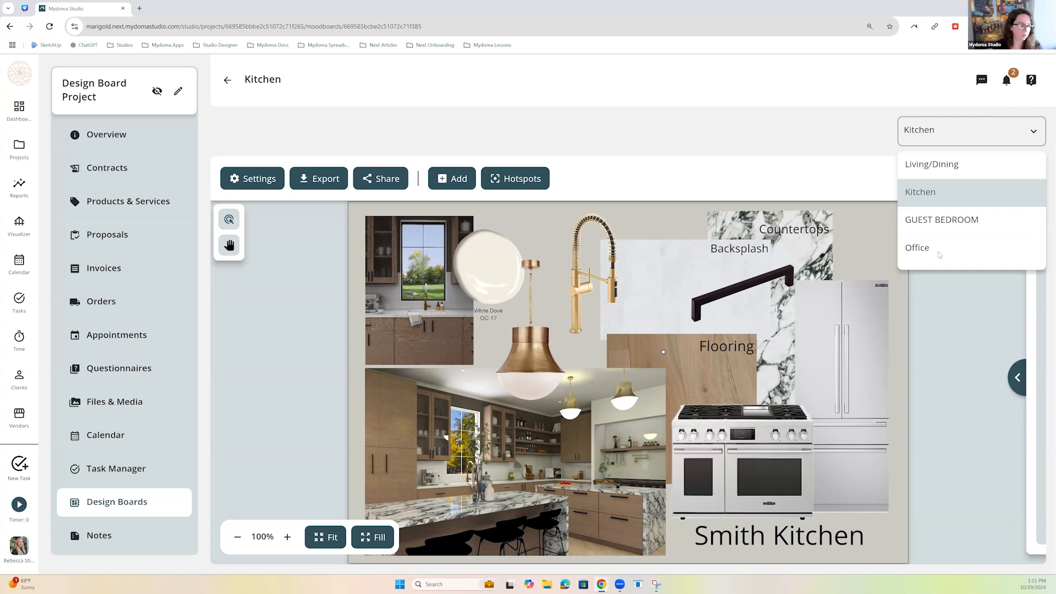
pyautogui.click(938, 252)
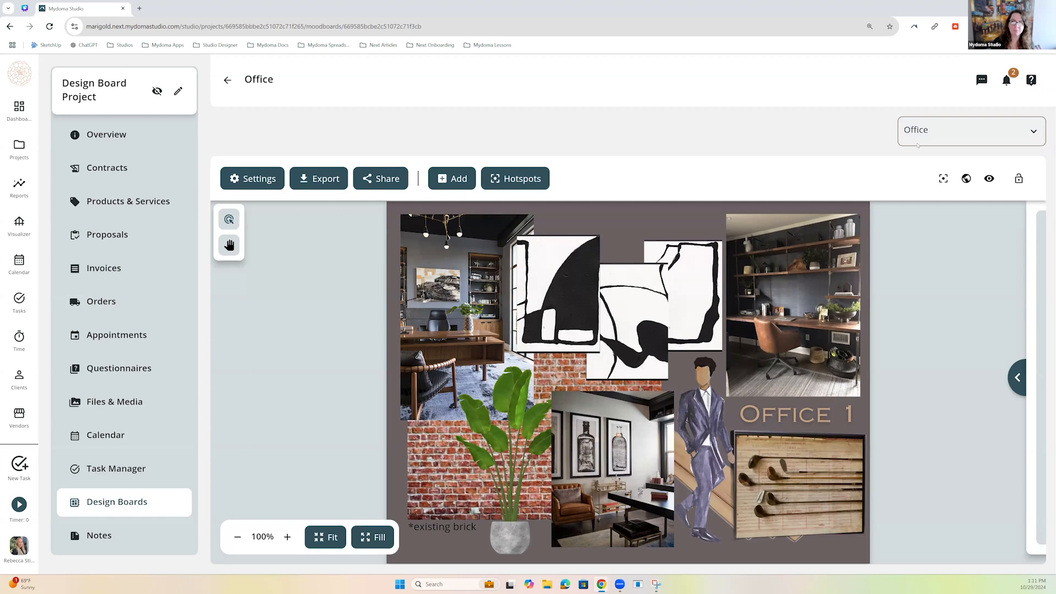
pyautogui.click(917, 135)
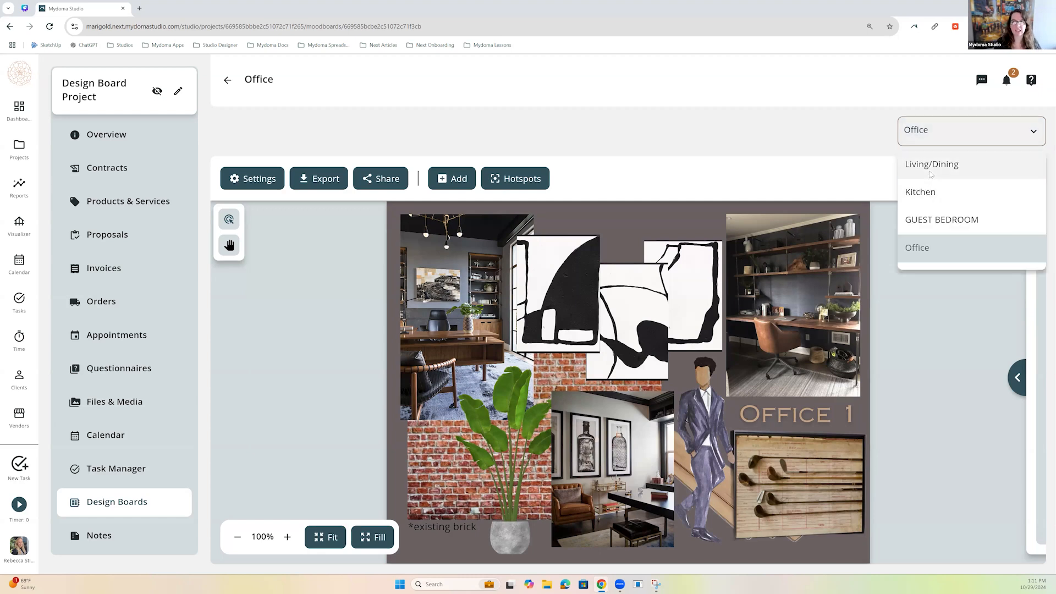
pyautogui.click(930, 166)
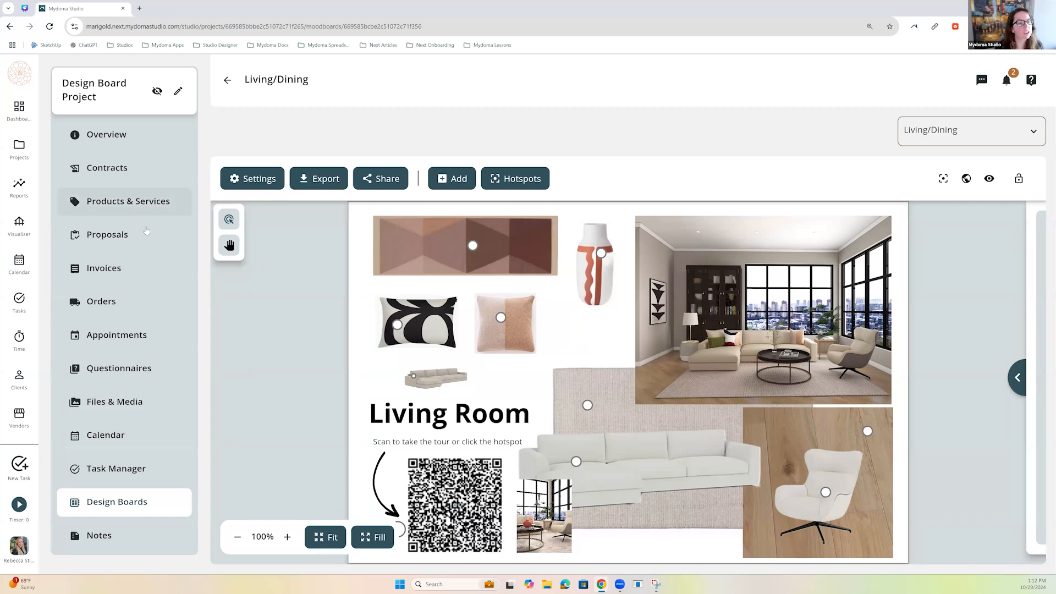
# Leave the current project and open the design boards of the Nona House project.
pyautogui.click(228, 80)
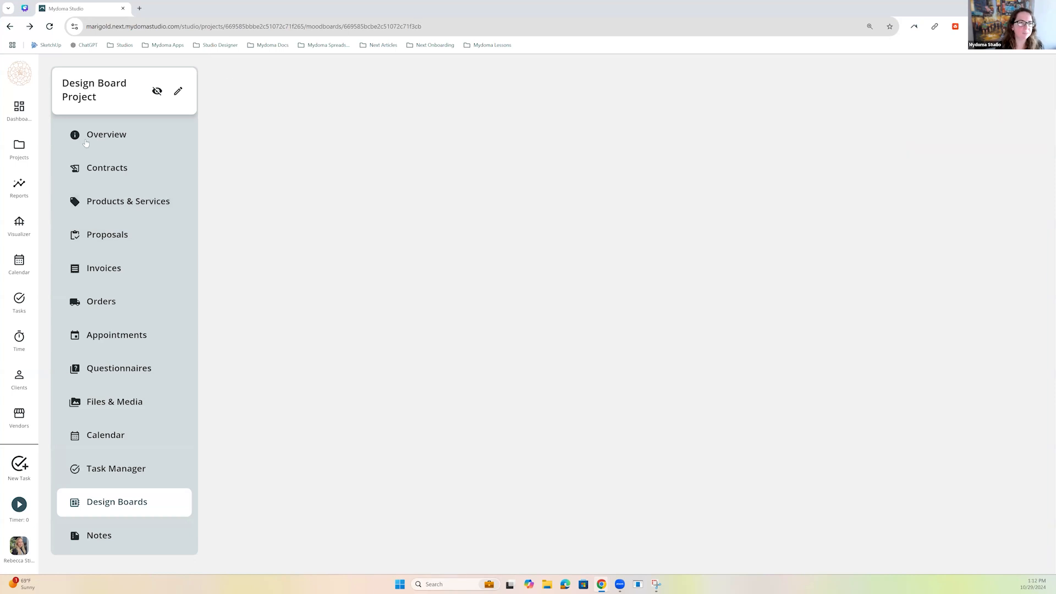
pyautogui.click(22, 148)
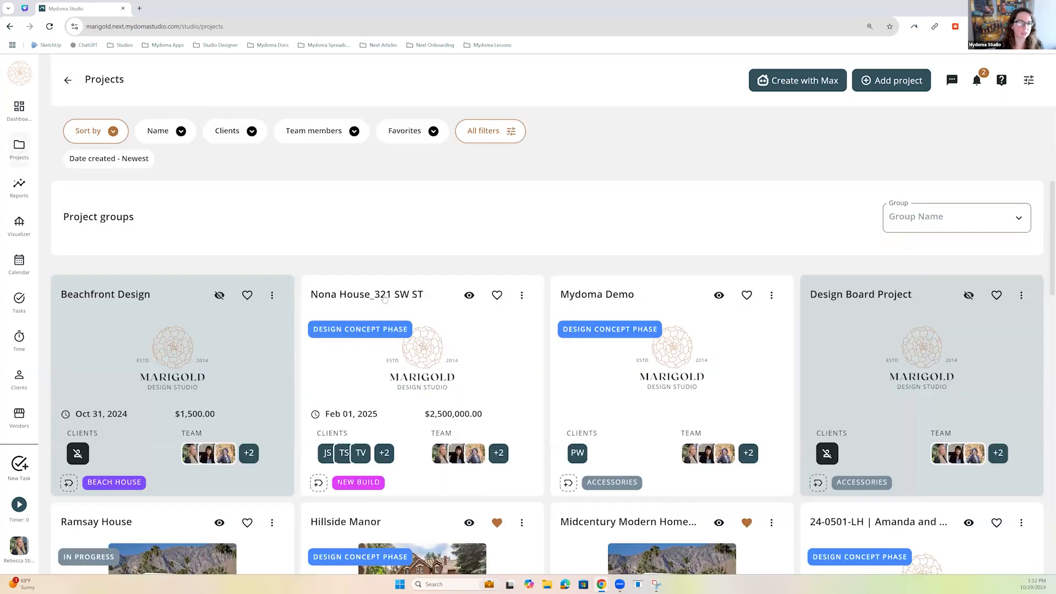
pyautogui.click(384, 298)
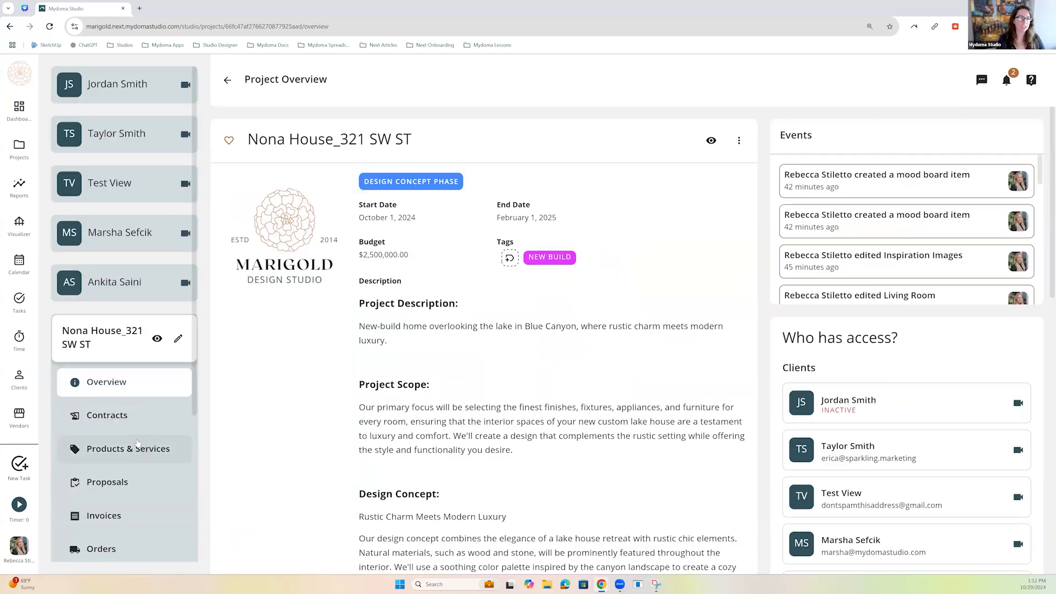
pyautogui.scroll(-4, 138, 443)
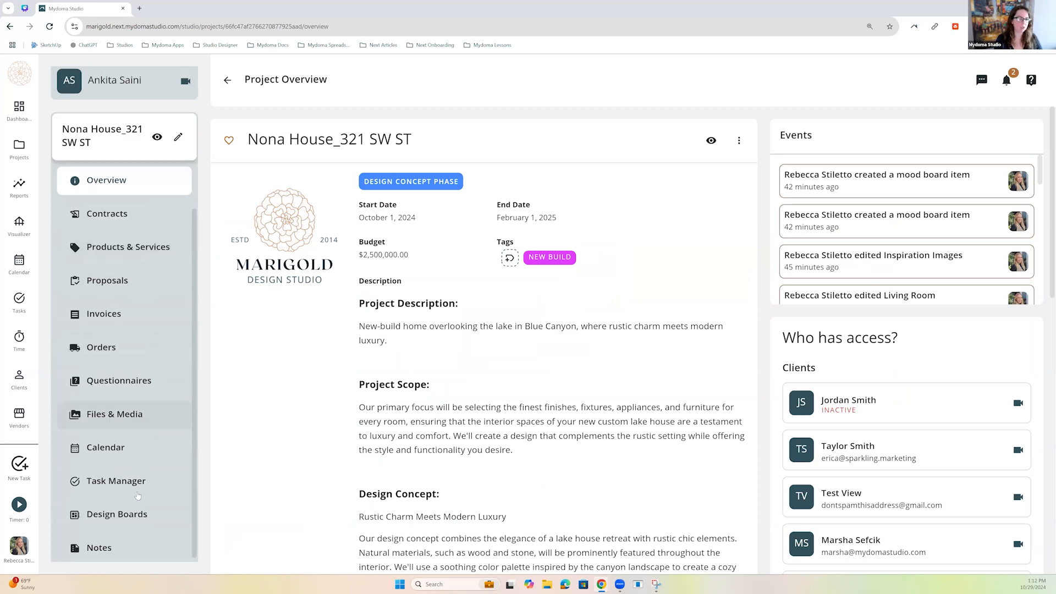
pyautogui.click(137, 510)
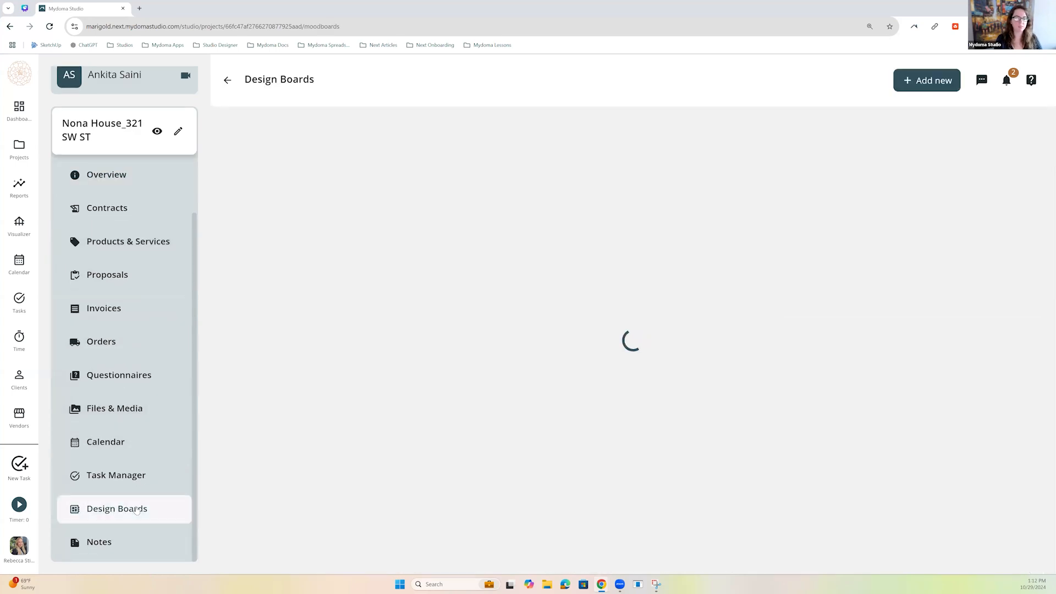
# Create a design board named Bathroom with the Default size, portrait orientation and no template.
pyautogui.click(944, 81)
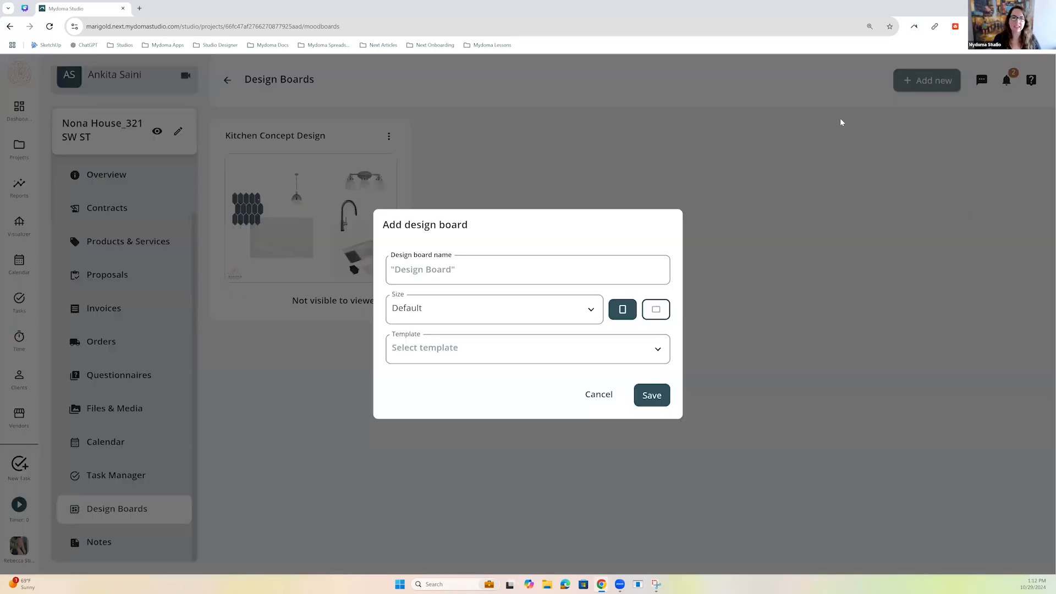
pyautogui.click(507, 269)
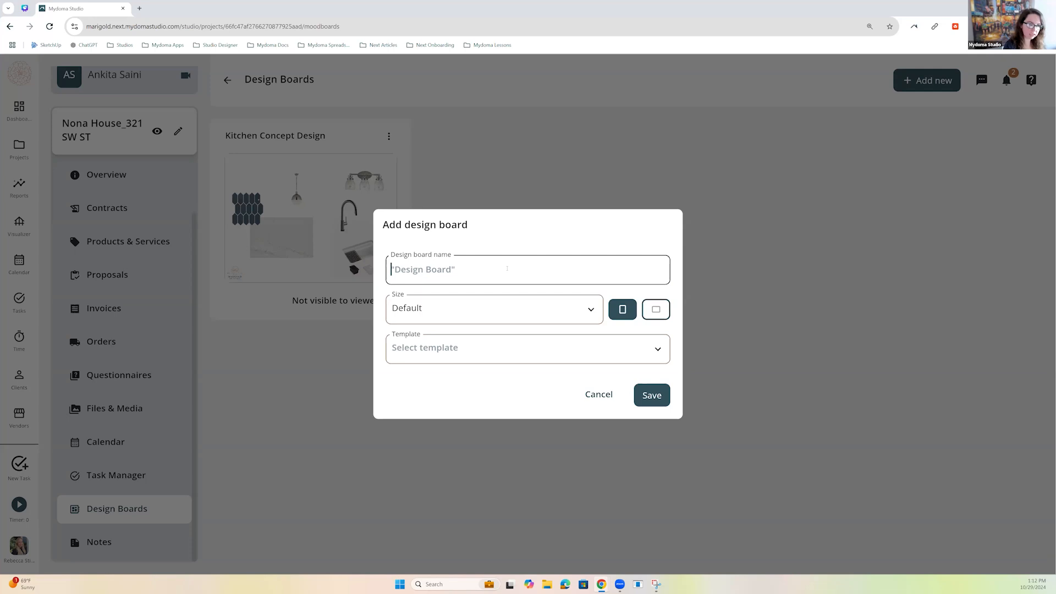
pyautogui.write('Bathroom')
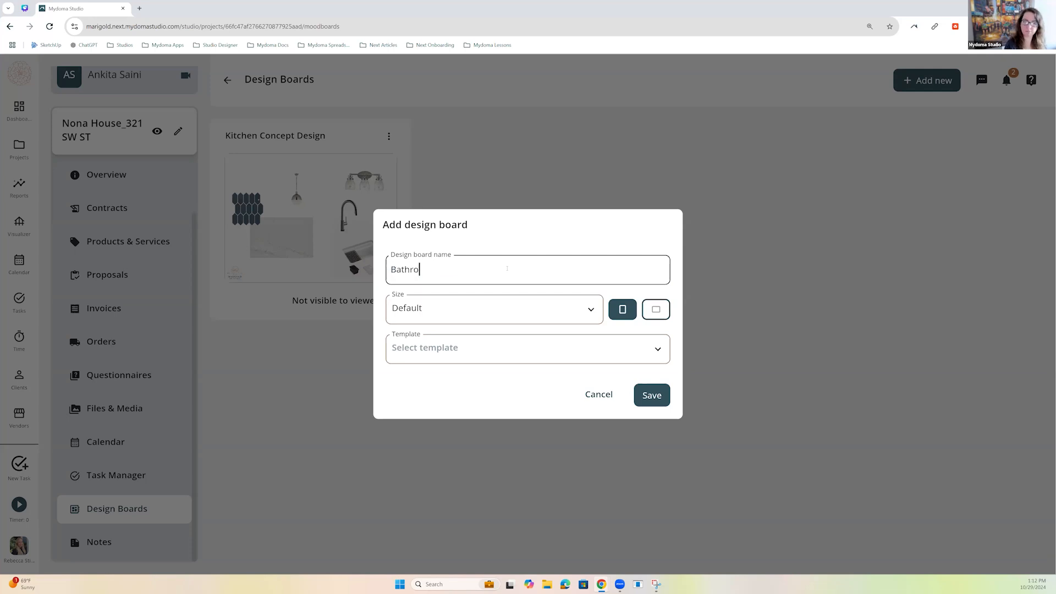
pyautogui.click(560, 305)
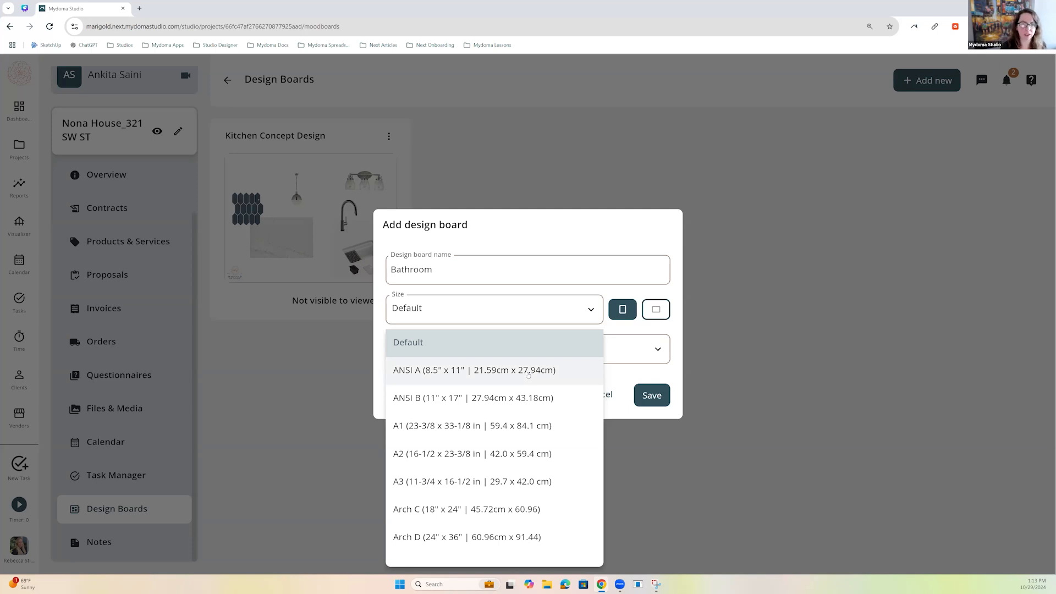
pyautogui.click(626, 316)
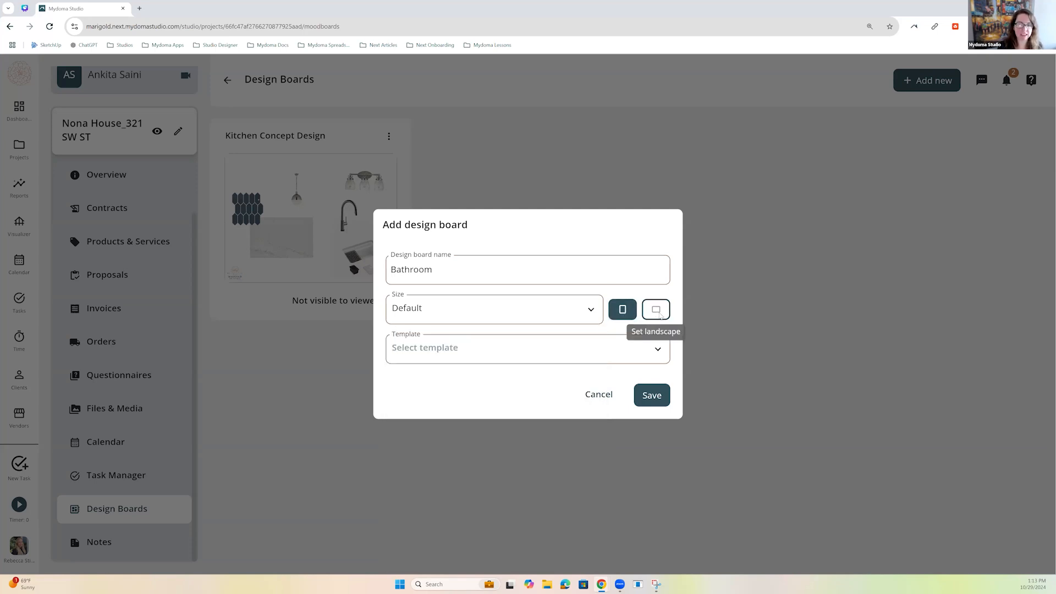
pyautogui.click(657, 352)
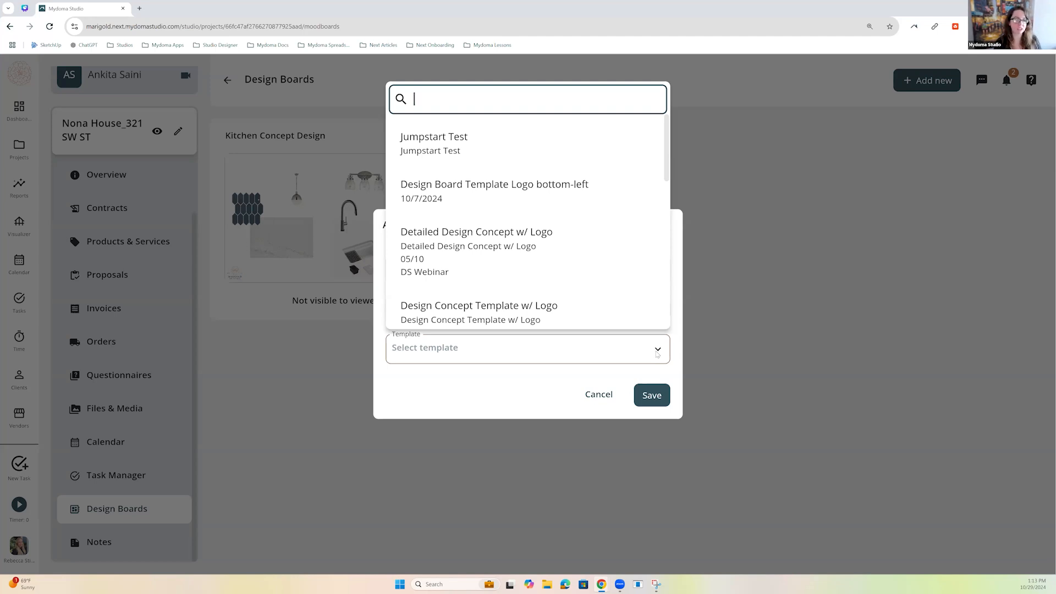
pyautogui.click(657, 358)
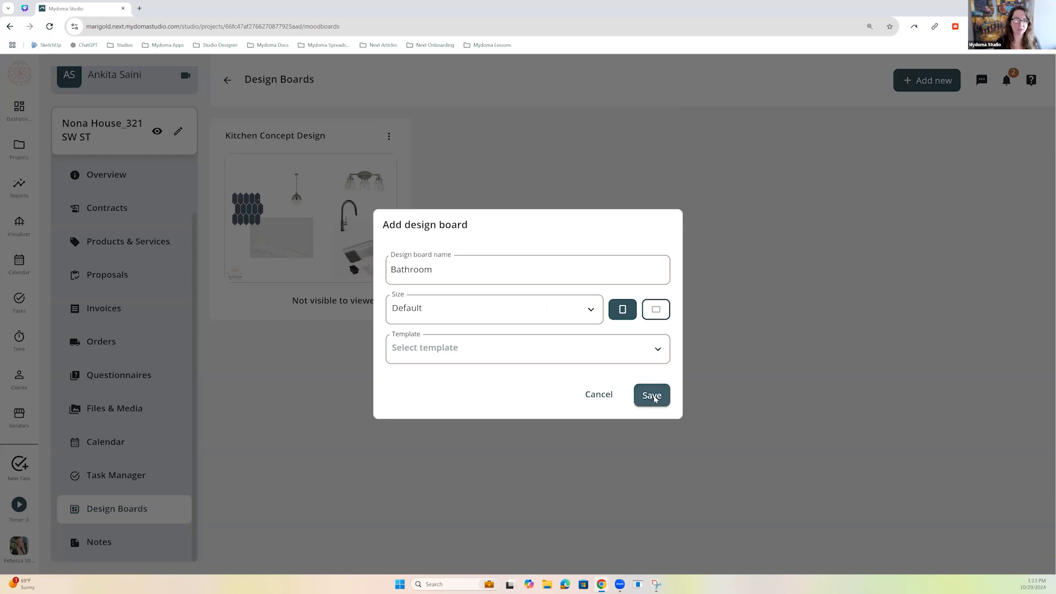
pyautogui.click(654, 397)
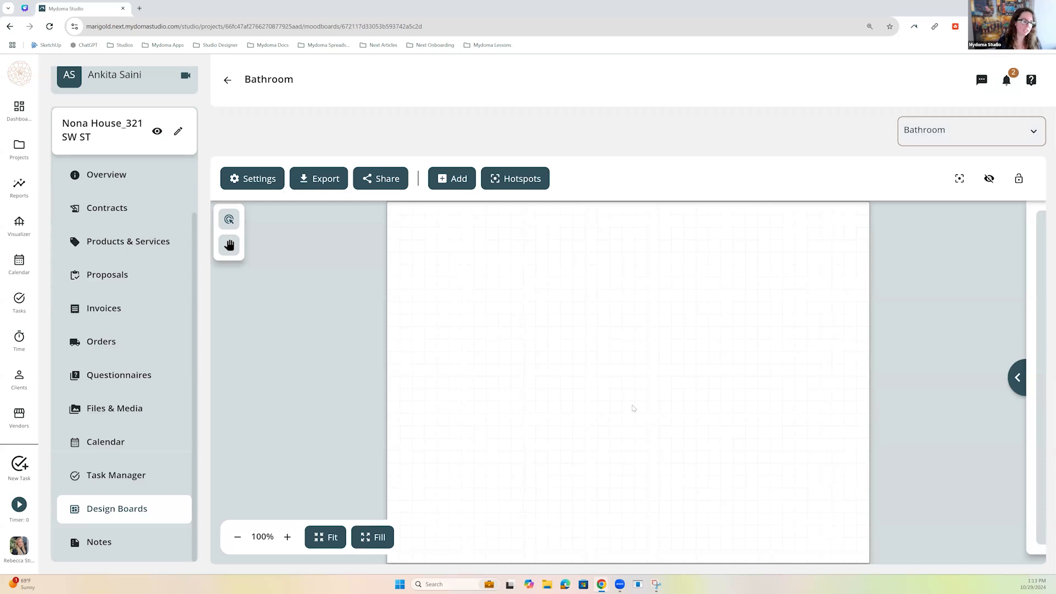
# Set the Bathroom board's canvas color to tan in the board settings.
pyautogui.click(253, 182)
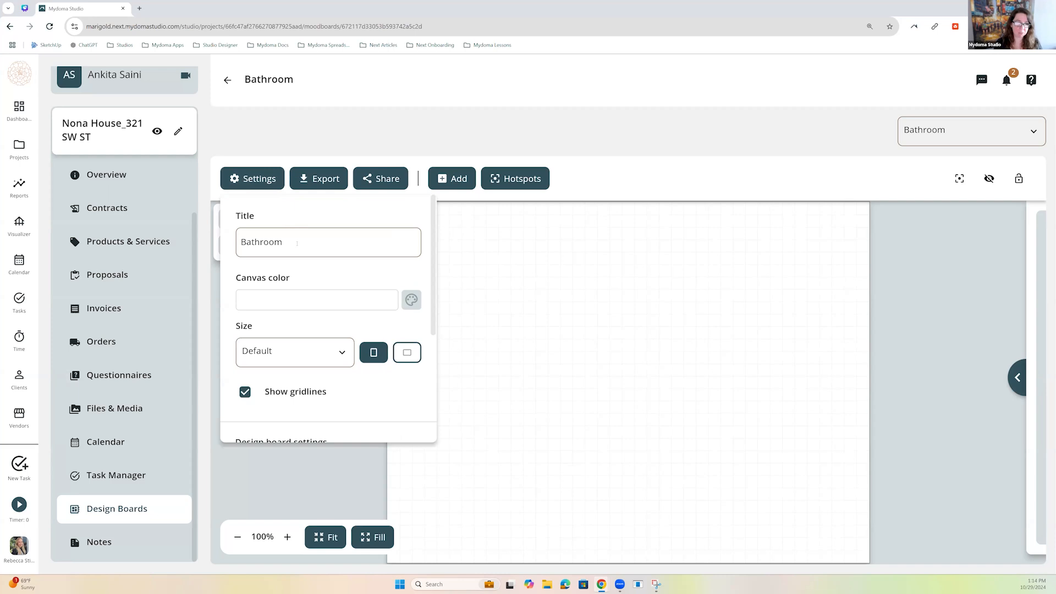
pyautogui.click(411, 300)
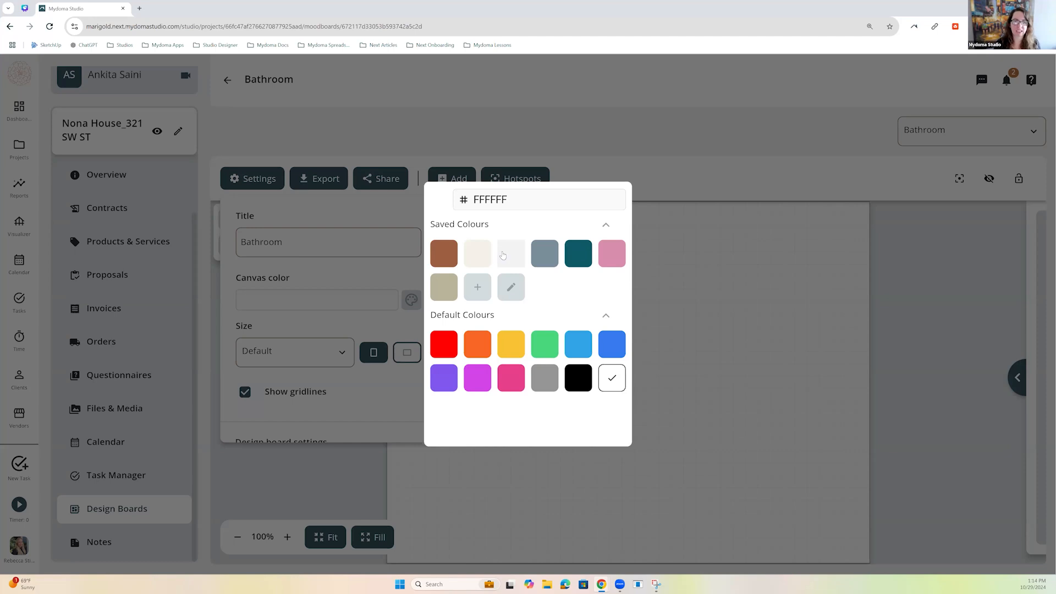
pyautogui.click(502, 254)
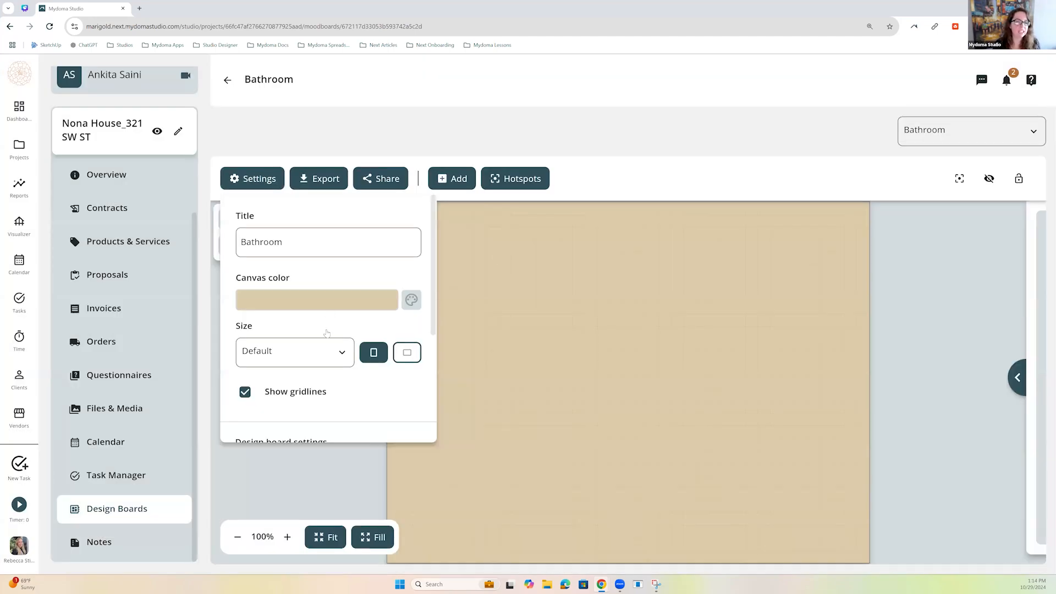
# Examine the canvas gridlines up close, fit the board to view, and review its gridline, publish and lock settings.
pyautogui.scroll(-1, 324, 325)
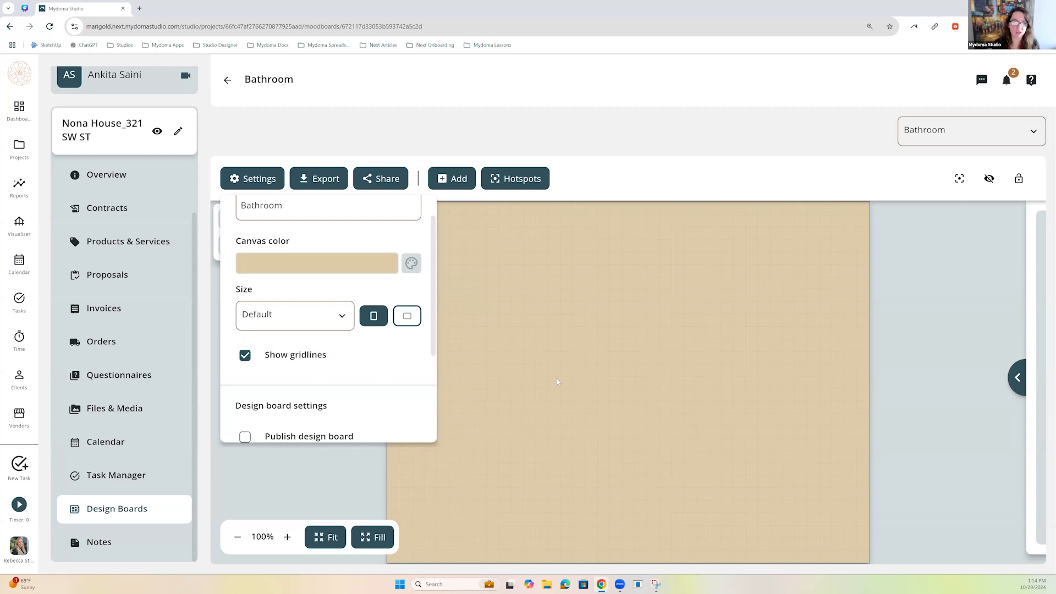
pyautogui.scroll(5, 557, 382)
pyautogui.scroll(2, 556, 379)
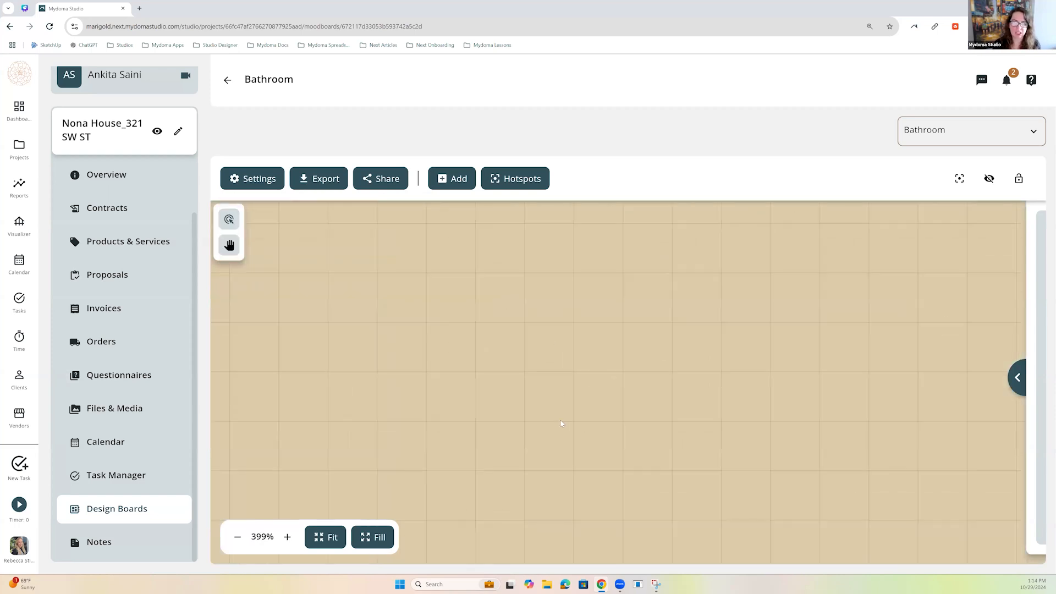
pyautogui.click(328, 537)
pyautogui.click(259, 183)
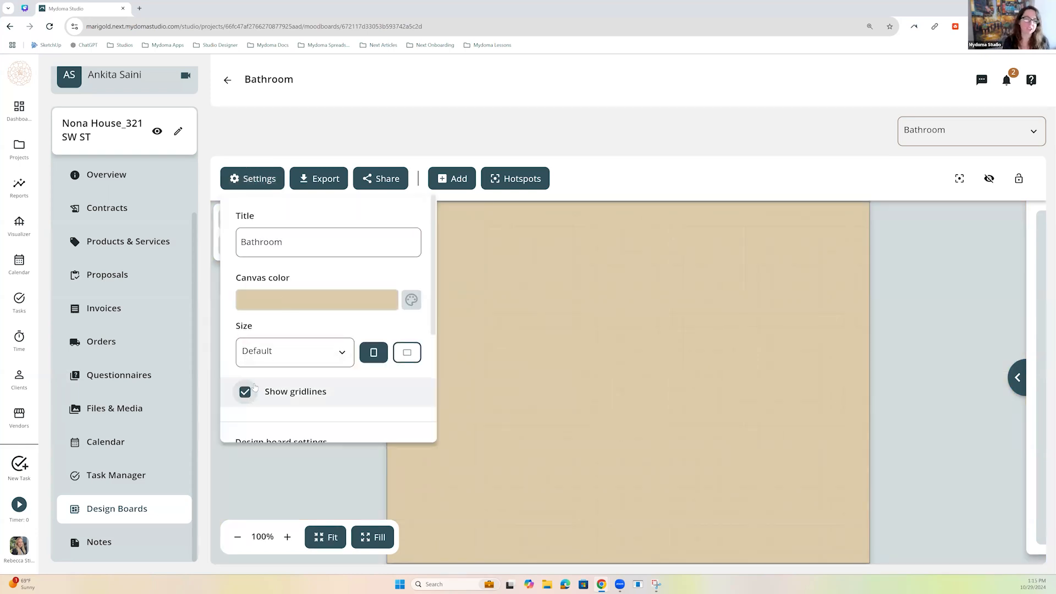
pyautogui.scroll(-1, 276, 352)
pyautogui.scroll(-3, 277, 352)
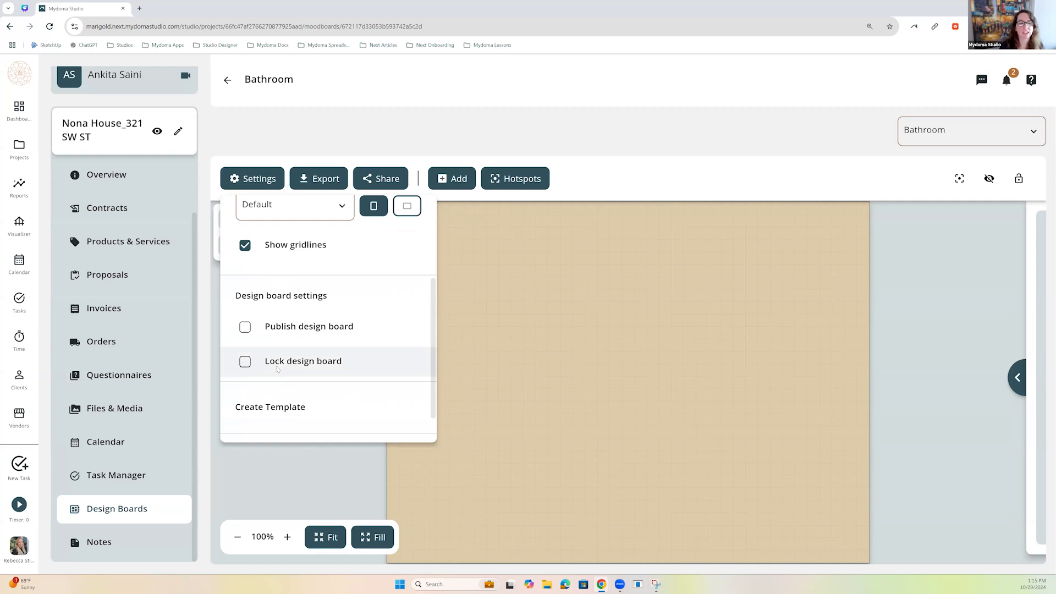
# Review the template and delete options in the board settings, and close the settings.
pyautogui.scroll(-1, 276, 368)
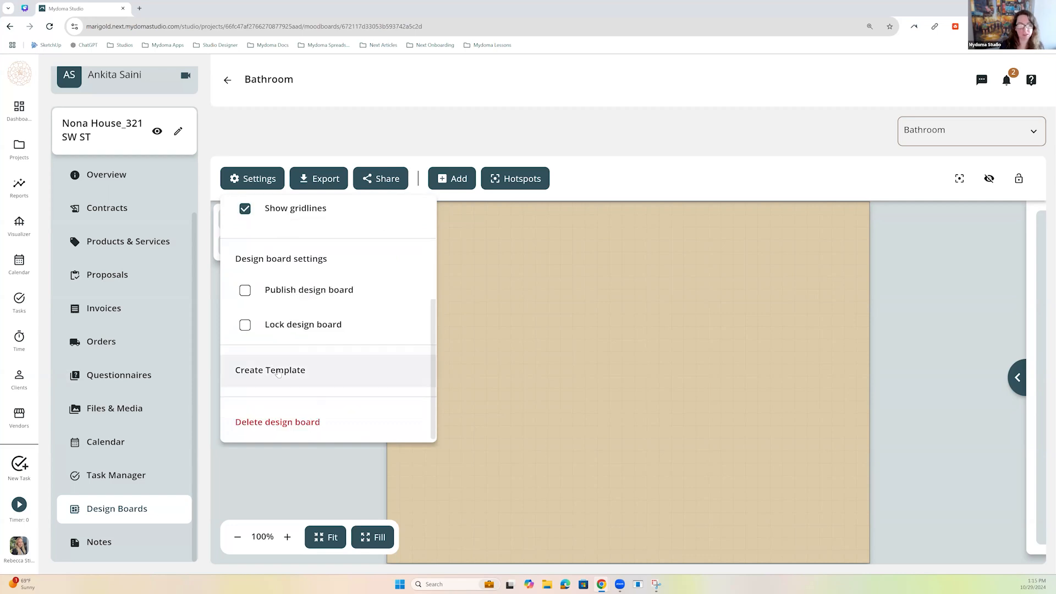
pyautogui.scroll(-1, 279, 373)
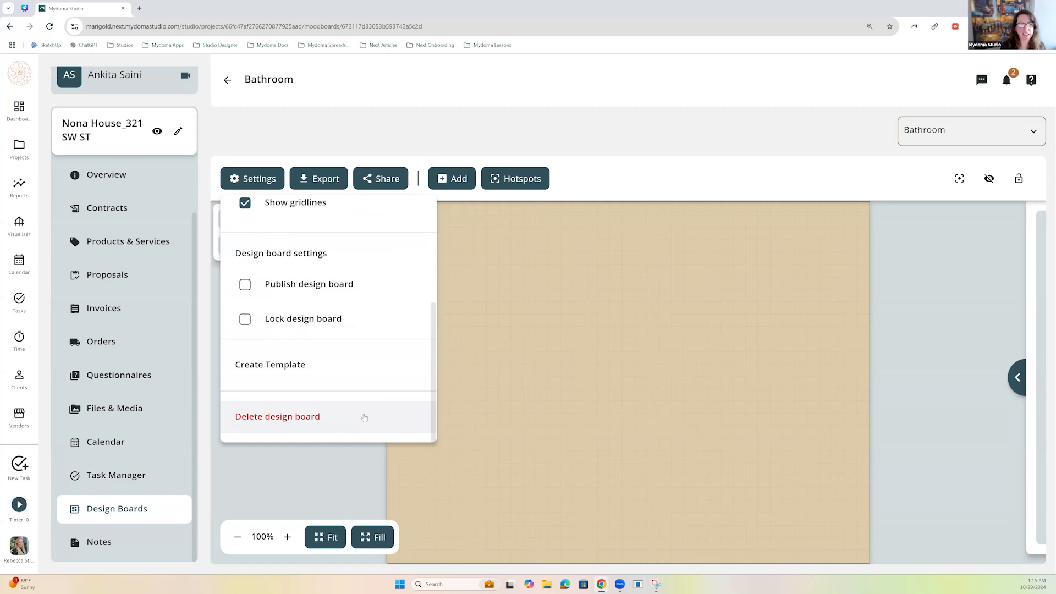
pyautogui.click(493, 357)
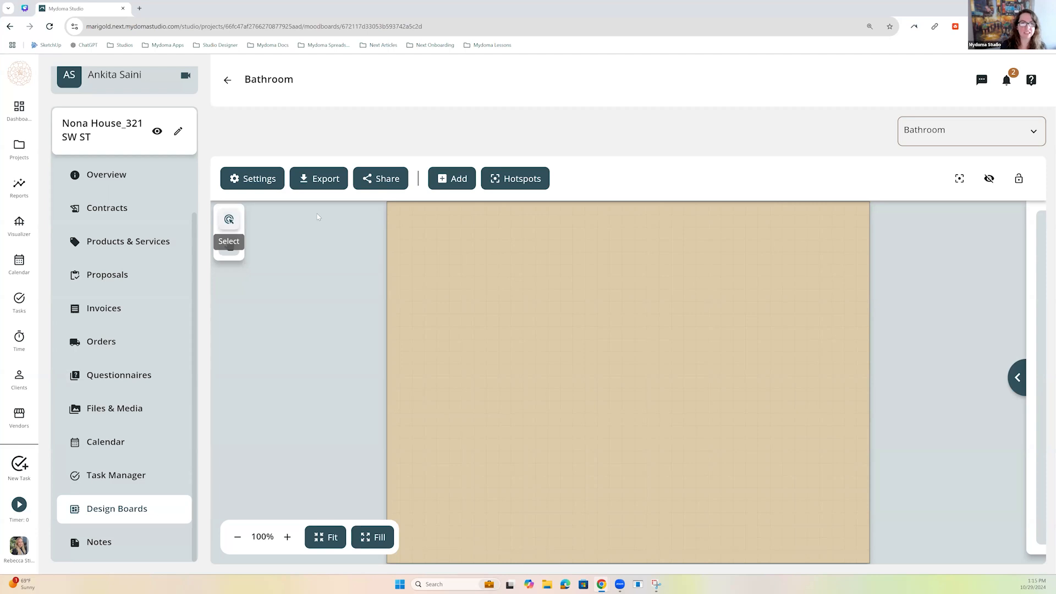
# Add the pillow image with the transparent background from the media gallery to the Bathroom board.
pyautogui.click(452, 179)
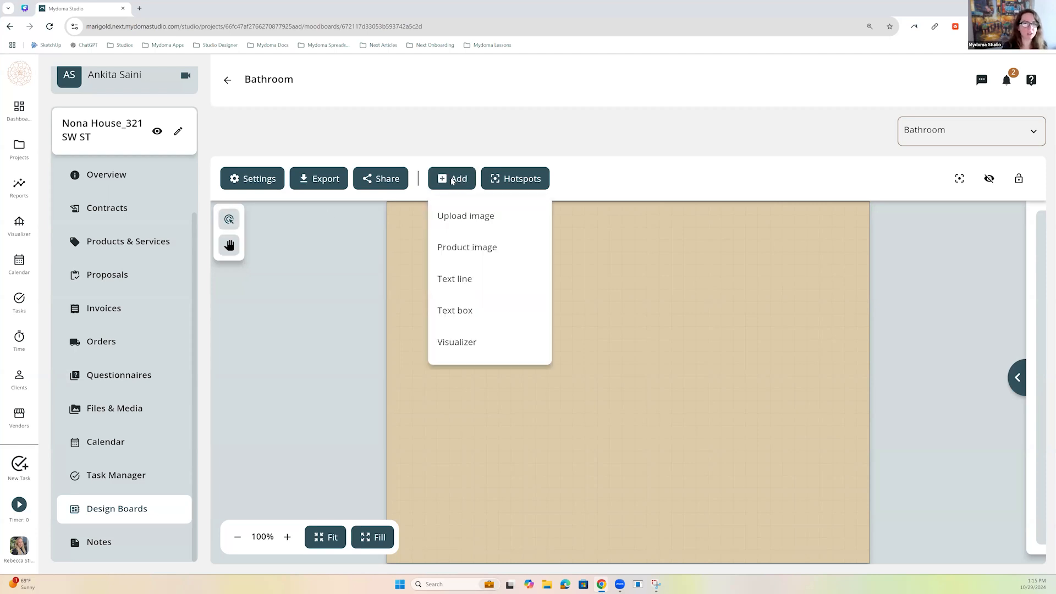
pyautogui.click(488, 218)
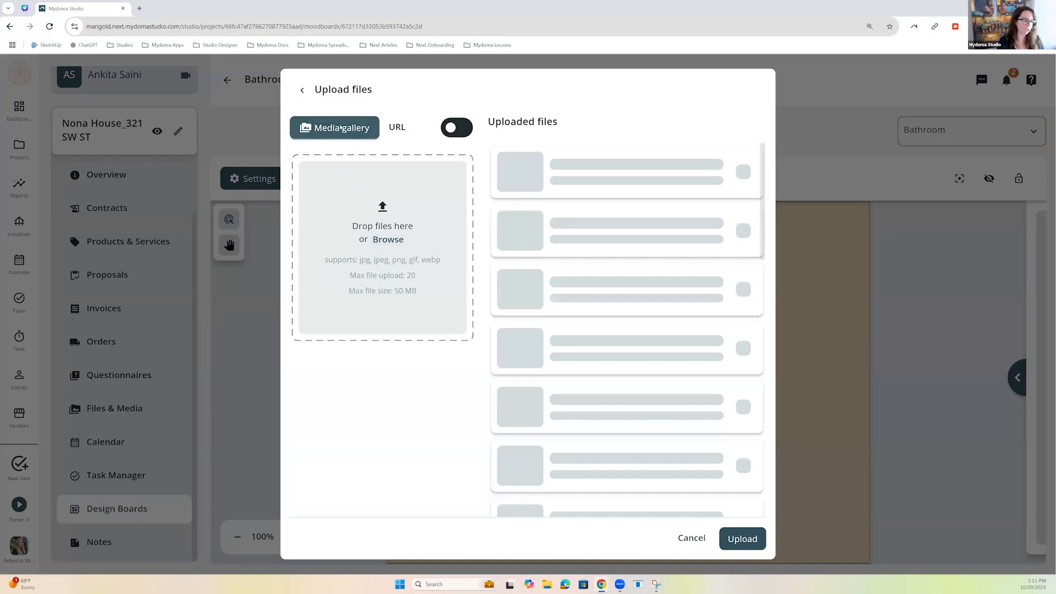
pyautogui.click(340, 129)
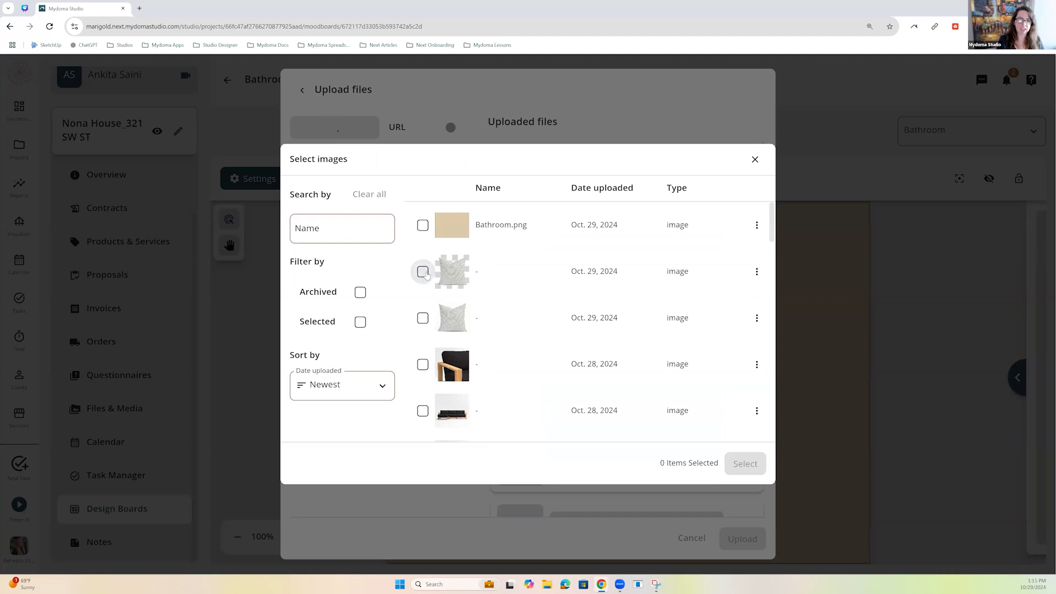
pyautogui.click(423, 272)
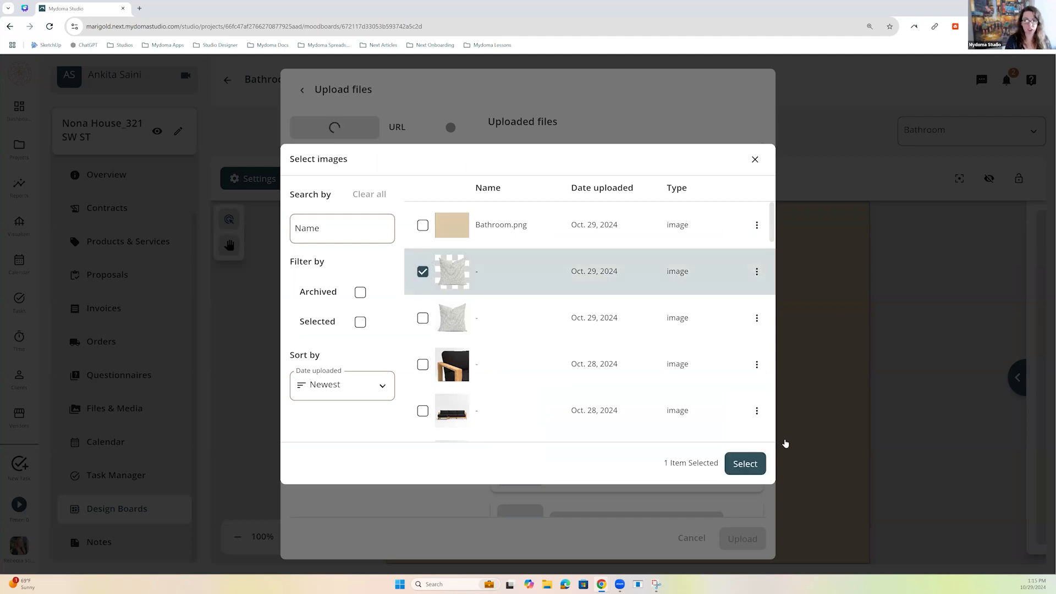
pyautogui.click(745, 463)
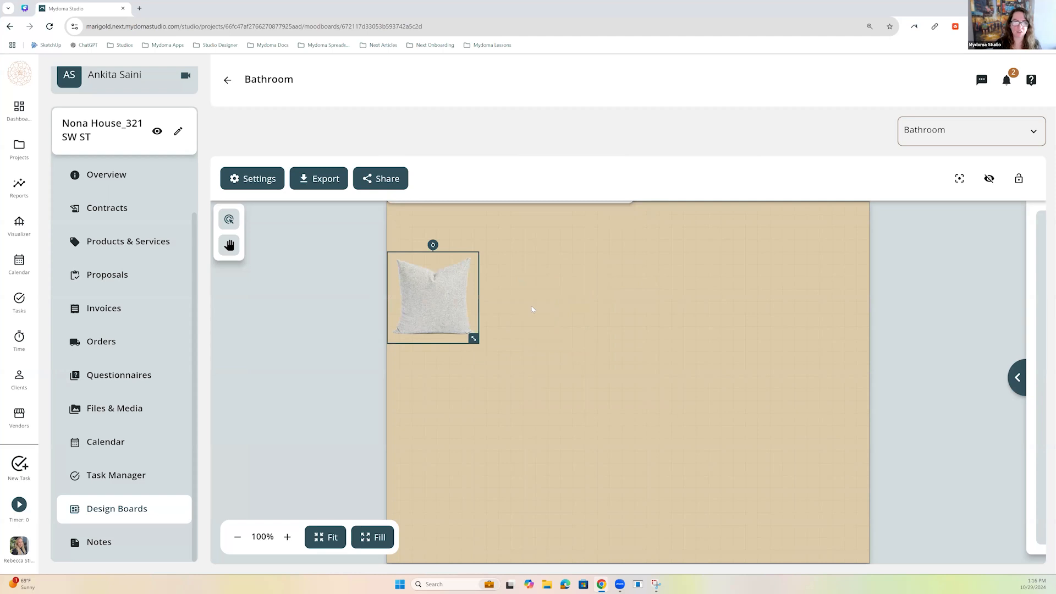
pyautogui.click(526, 300)
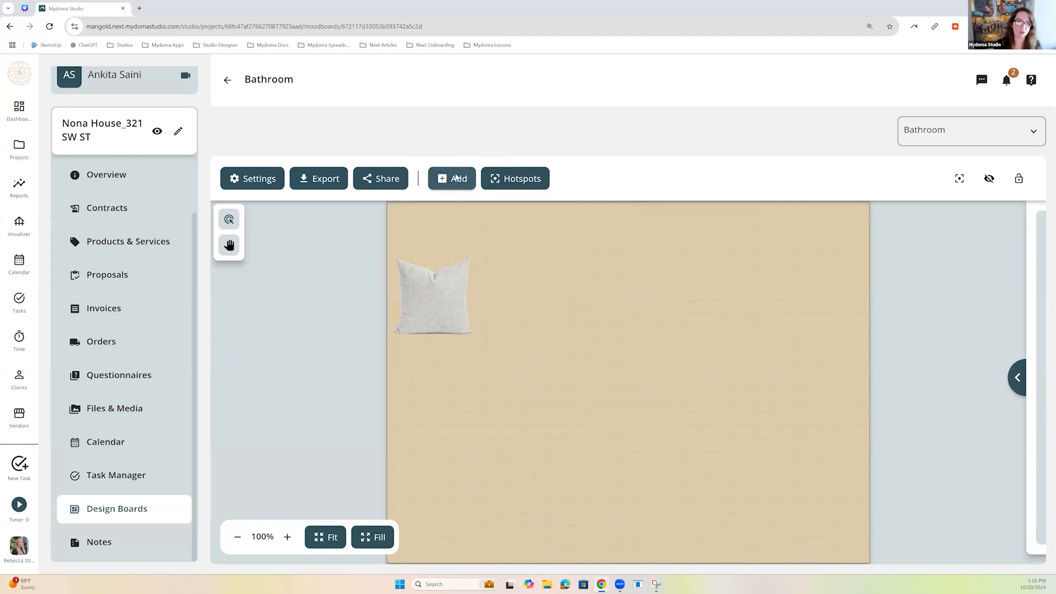
# Start adding a product image and review the available image sources, keeping Project Images as the source.
pyautogui.click(456, 177)
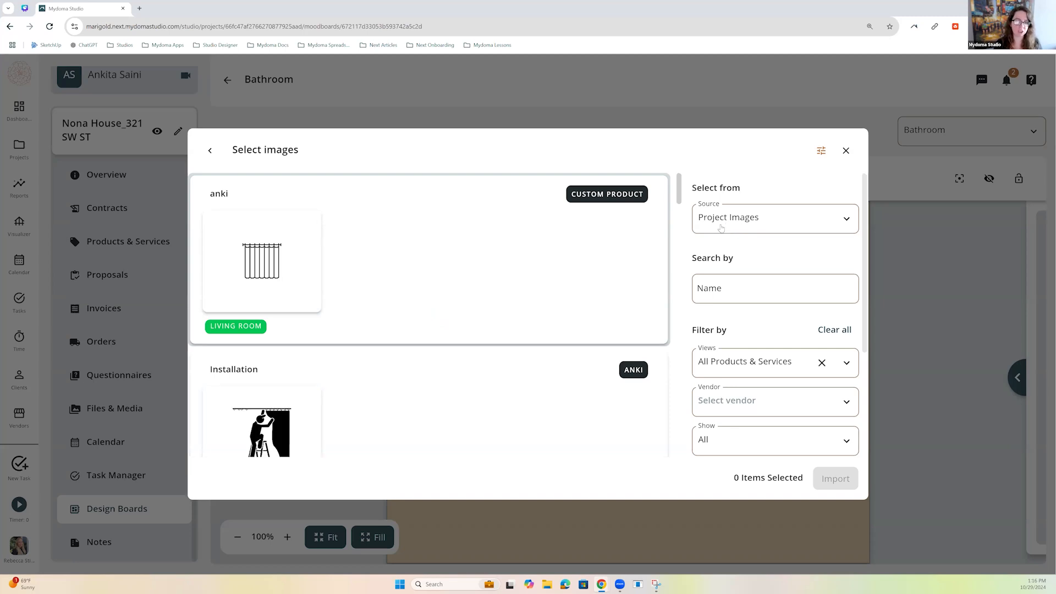
pyautogui.click(730, 227)
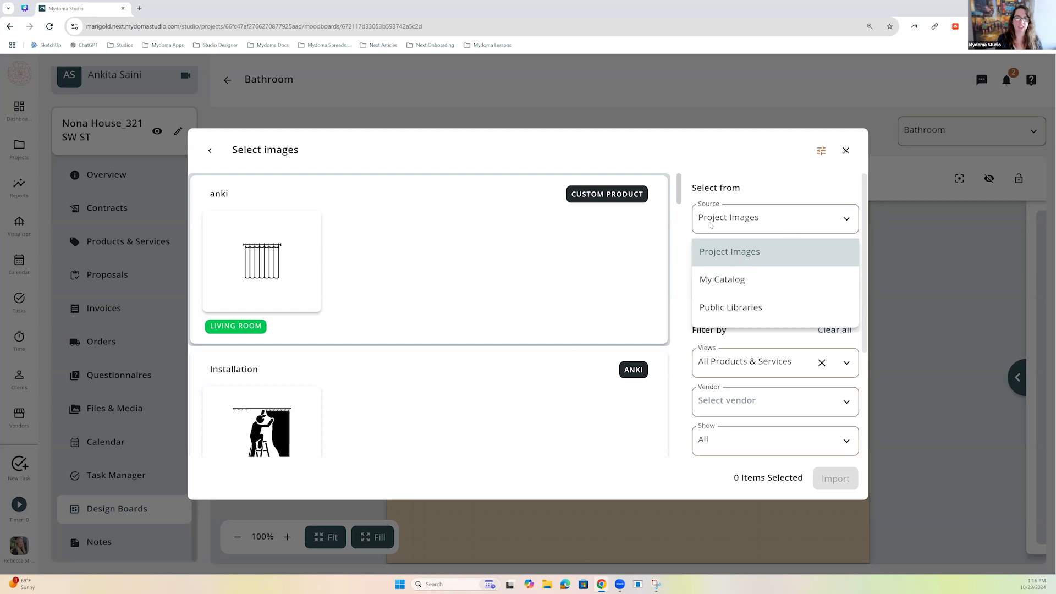
pyautogui.click(671, 194)
pyautogui.click(681, 192)
pyautogui.click(680, 191)
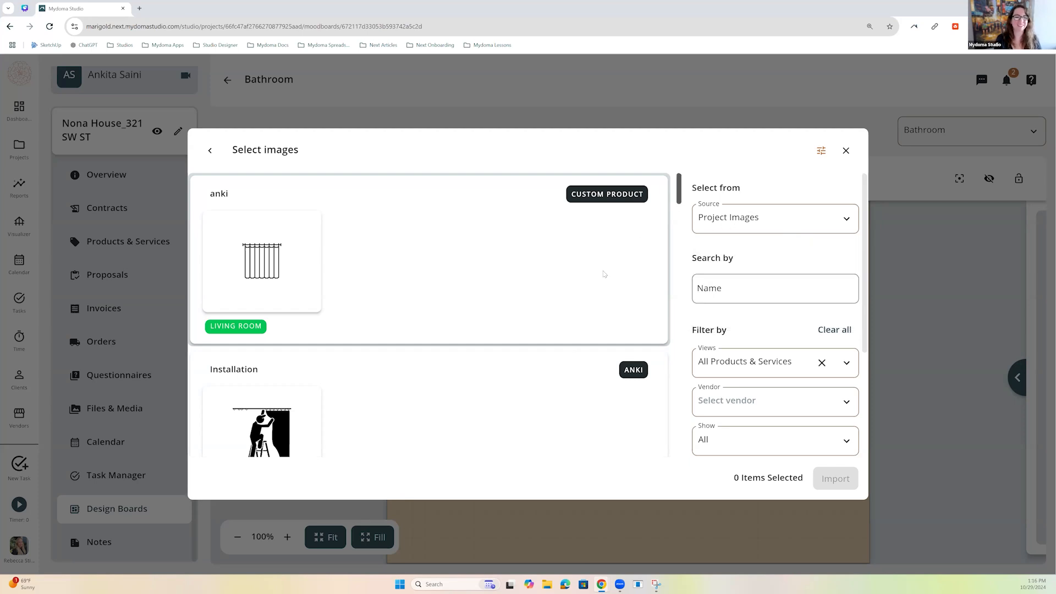
# Browse the project images, search them for "tile" and select the Daltile Mythology geometric mosaic wall tile image.
pyautogui.scroll(-2, 604, 275)
pyautogui.scroll(-3, 599, 297)
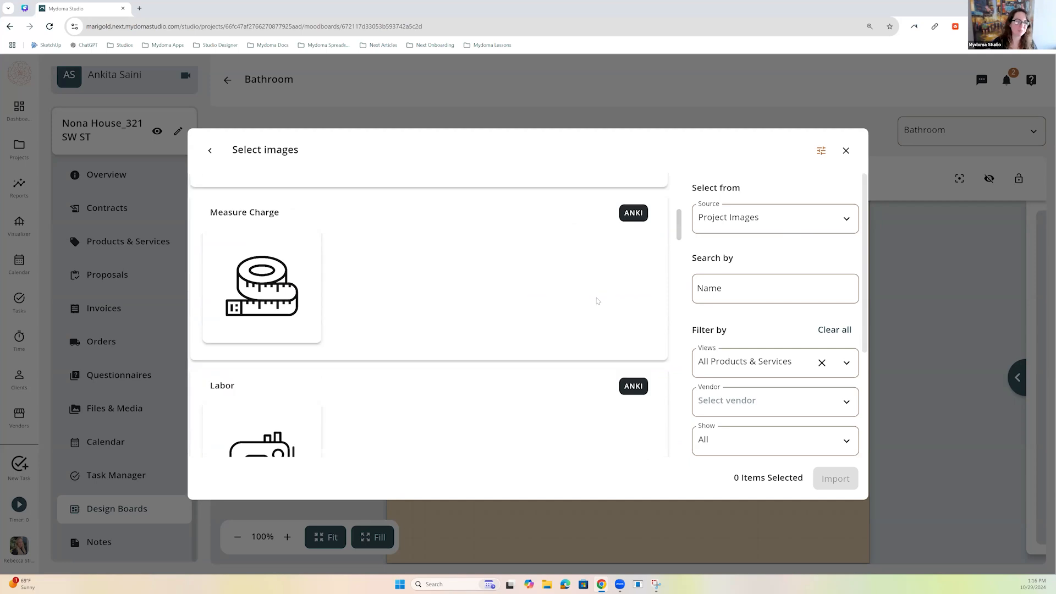
pyautogui.scroll(-6, 575, 316)
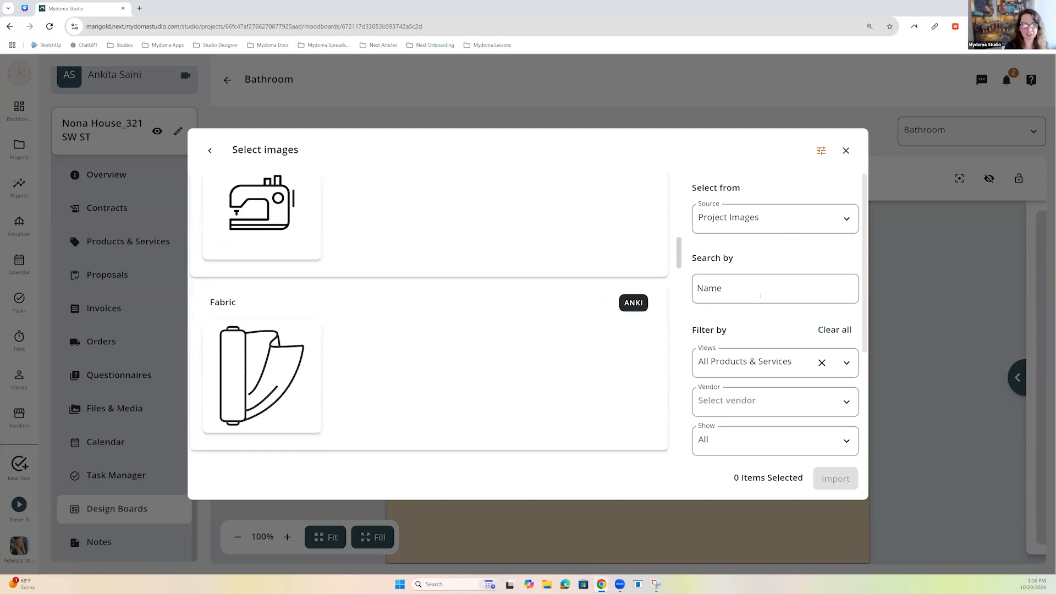
pyautogui.click(760, 290)
pyautogui.write('tile')
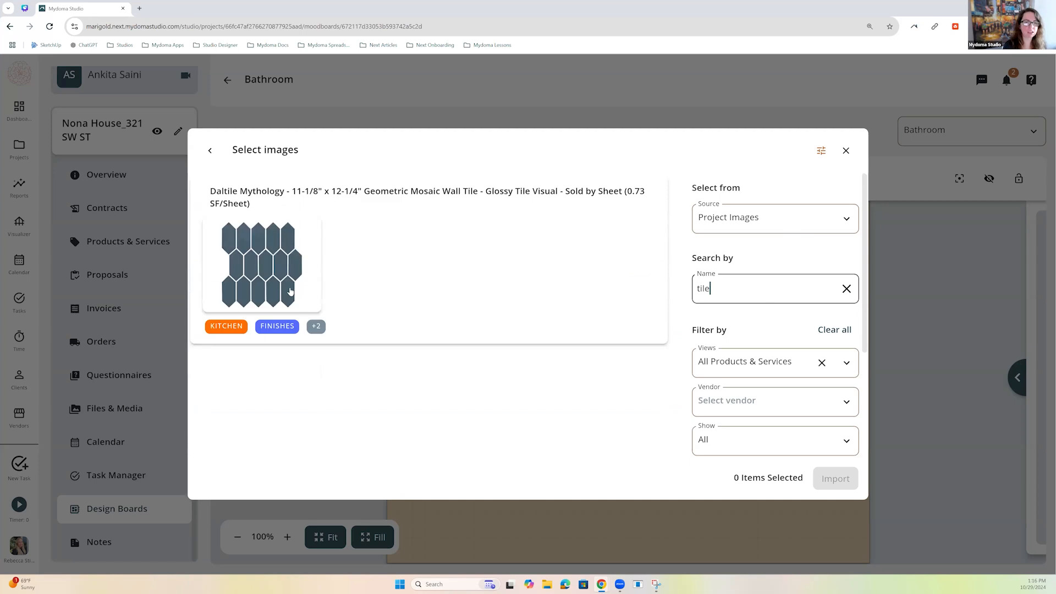
pyautogui.click(291, 292)
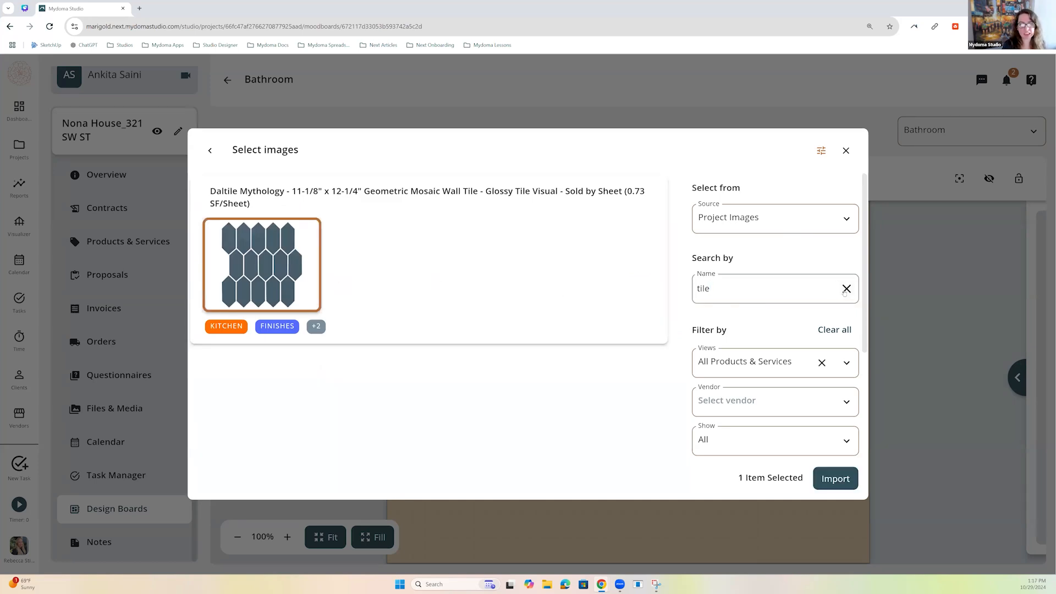
# Replace the image search with "faucet" and select the second Delta Trinsic kitchen faucet image.
pyautogui.click(846, 289)
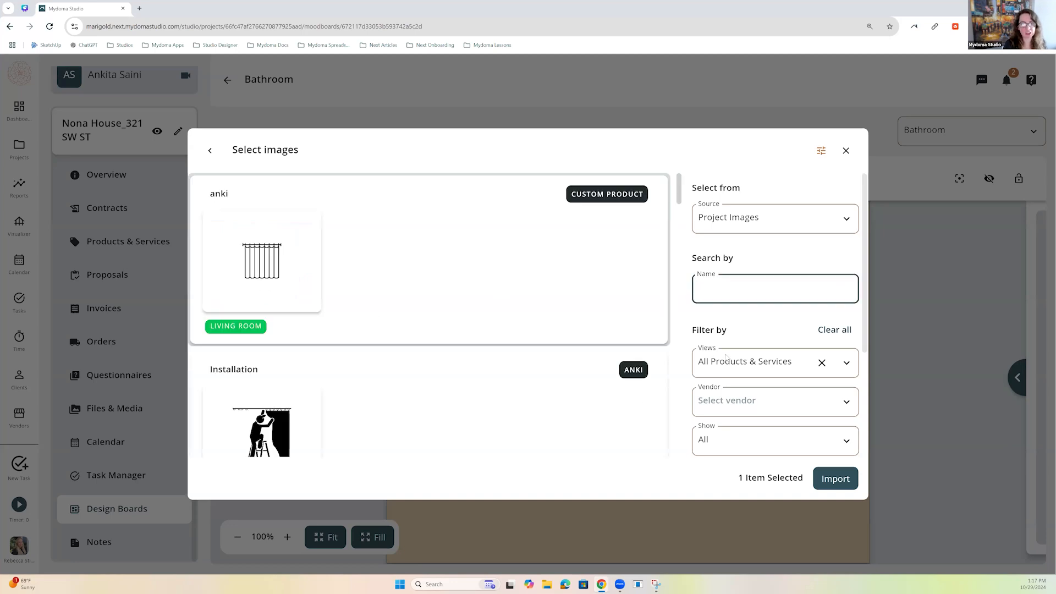
pyautogui.write('faucet')
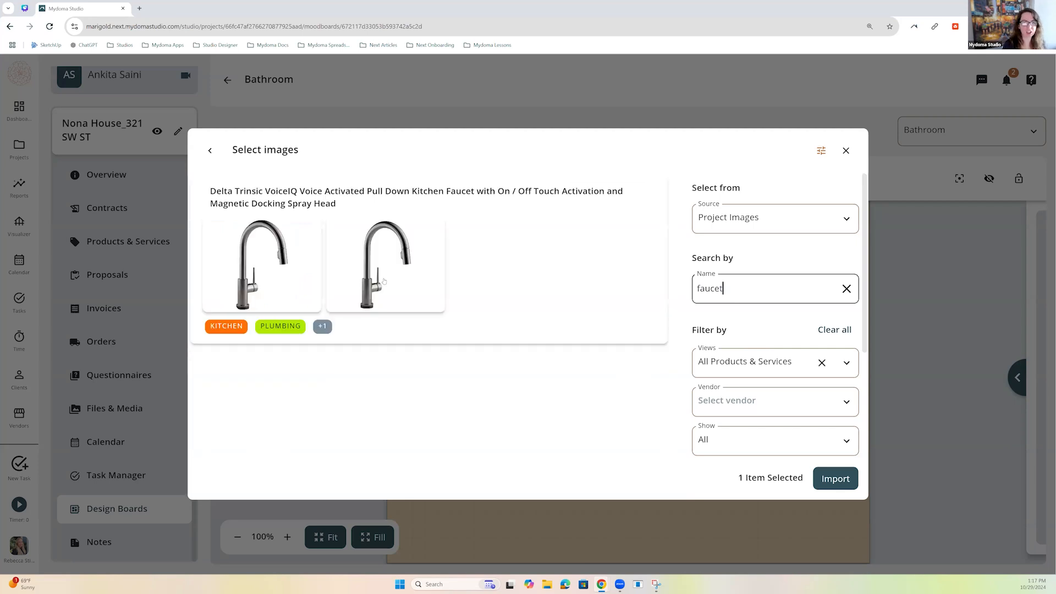
pyautogui.click(381, 280)
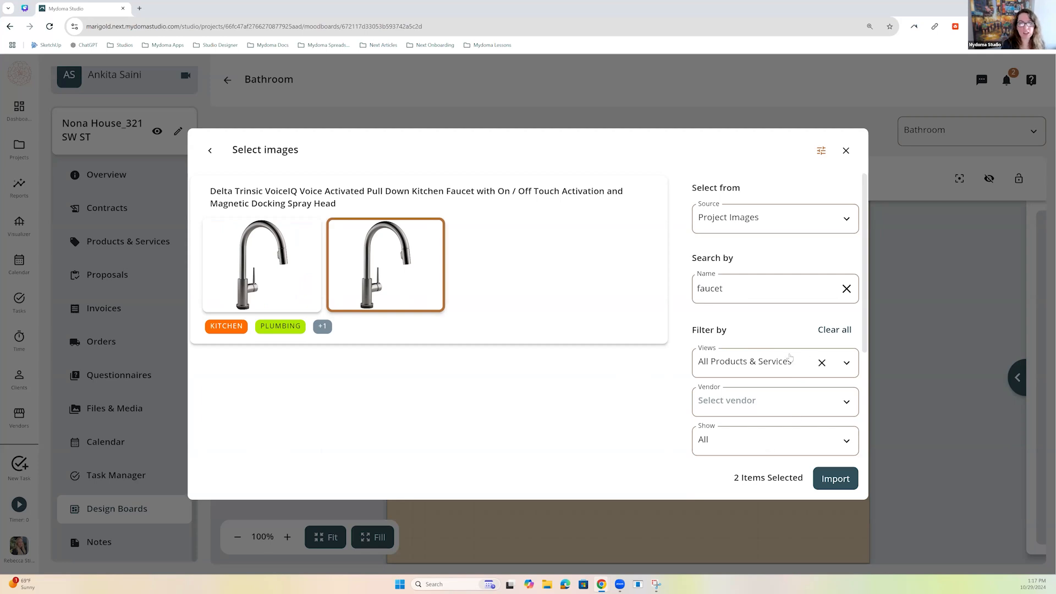
# Review the Views, Vendor, Show and Tags filters for the product images without changing them.
pyautogui.scroll(-2, 788, 363)
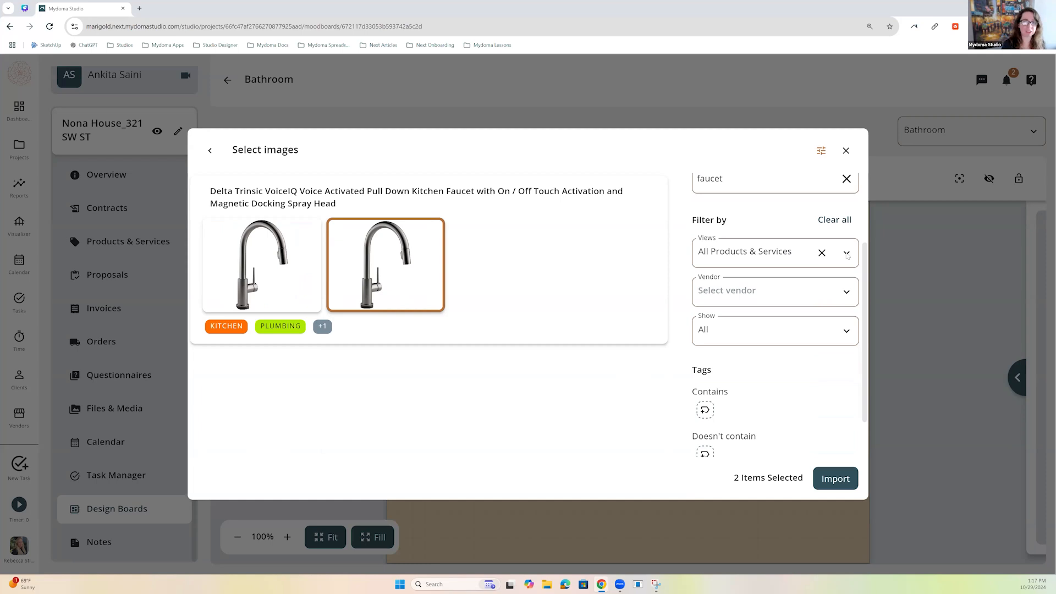
pyautogui.click(847, 254)
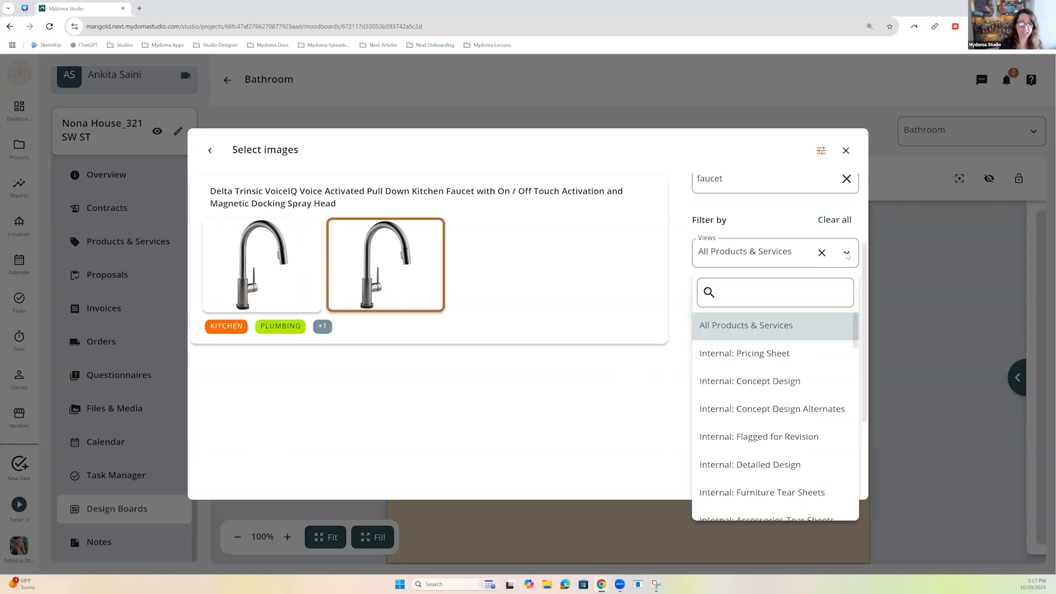
pyautogui.click(759, 314)
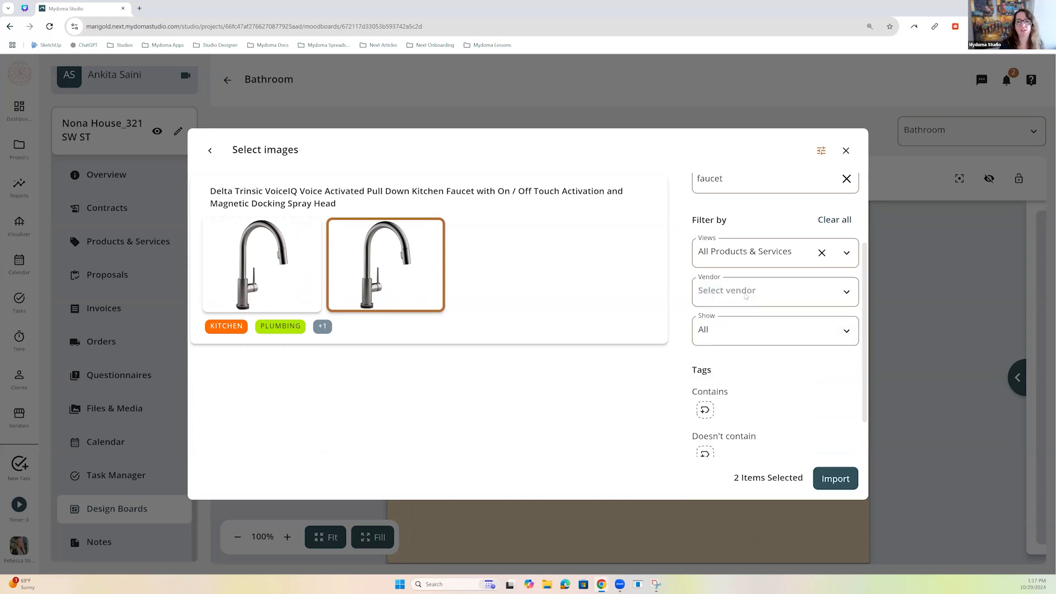
pyautogui.click(751, 340)
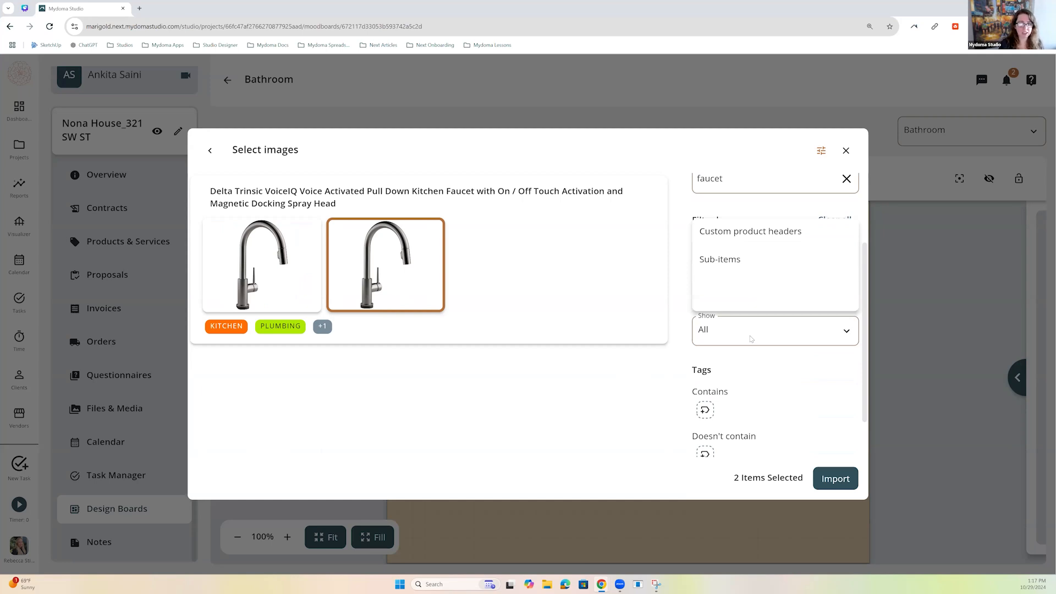
pyautogui.click(755, 373)
pyautogui.scroll(-1, 756, 373)
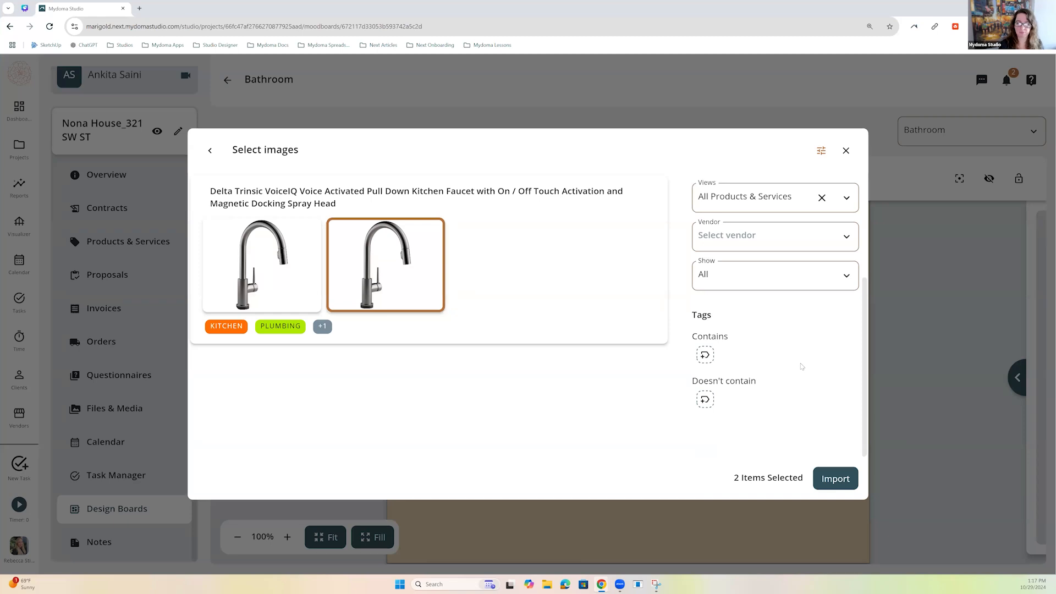
pyautogui.scroll(4, 803, 363)
# Import the selected tile and faucet images and move the faucet directly below the pillow.
pyautogui.click(830, 481)
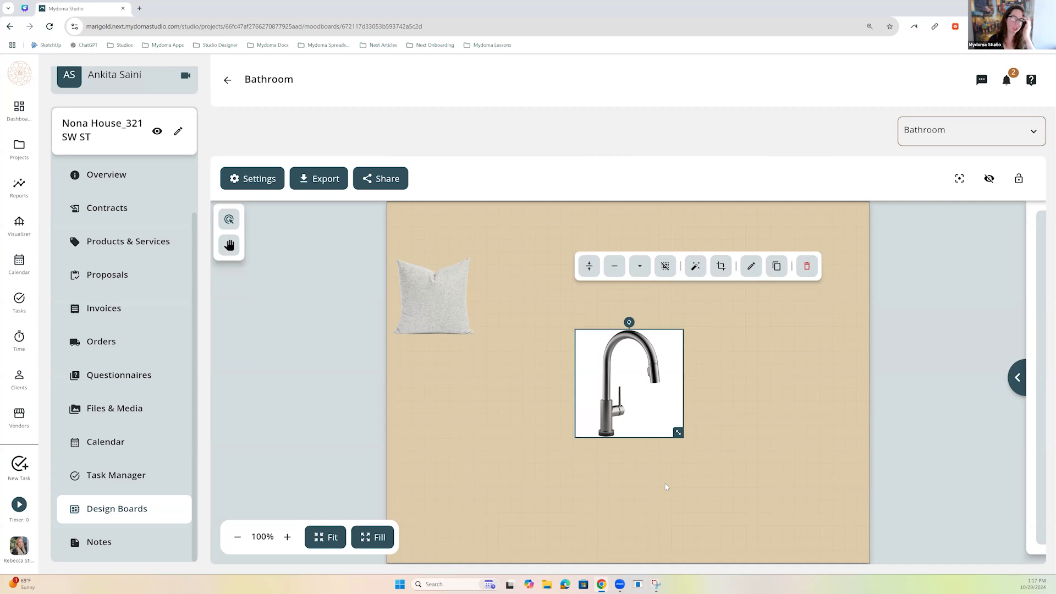
pyautogui.moveTo(649, 404); pyautogui.dragTo(466, 420)
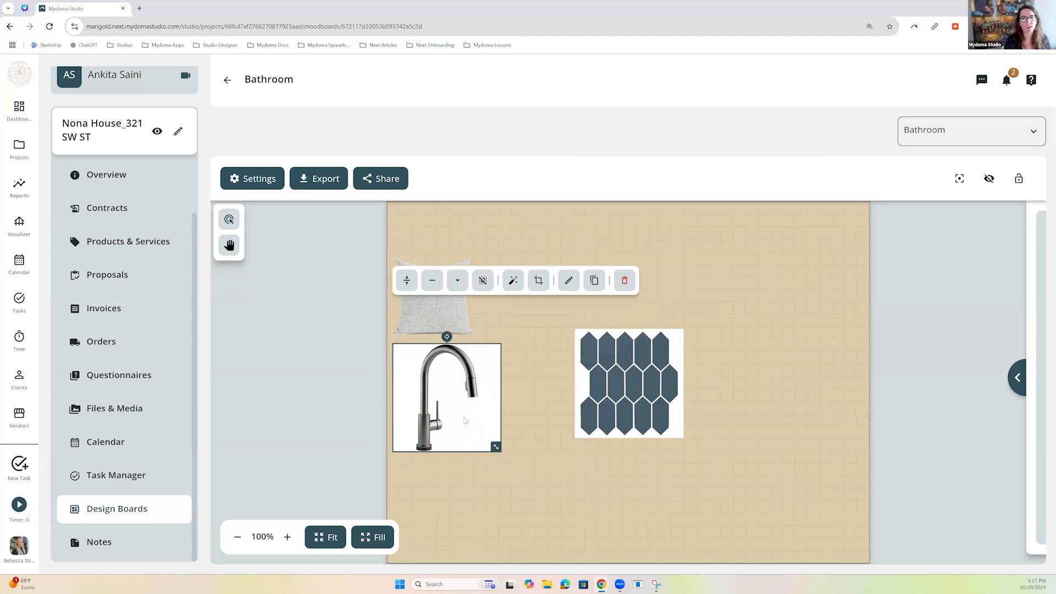
pyautogui.click(528, 362)
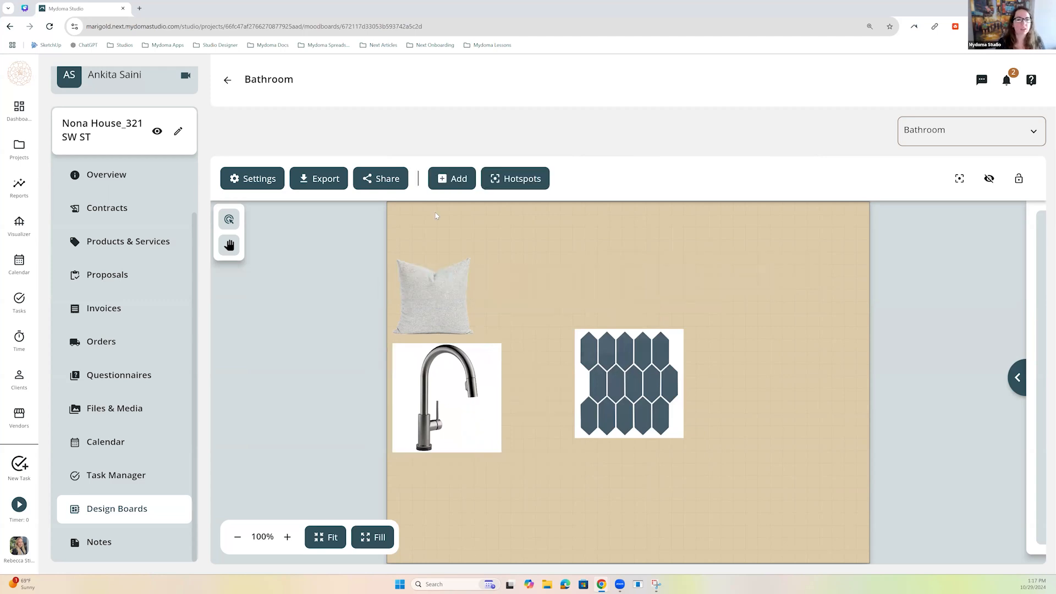
# Review the types of content that can be added to the board, and check the faucet image's editing tools.
pyautogui.click(453, 180)
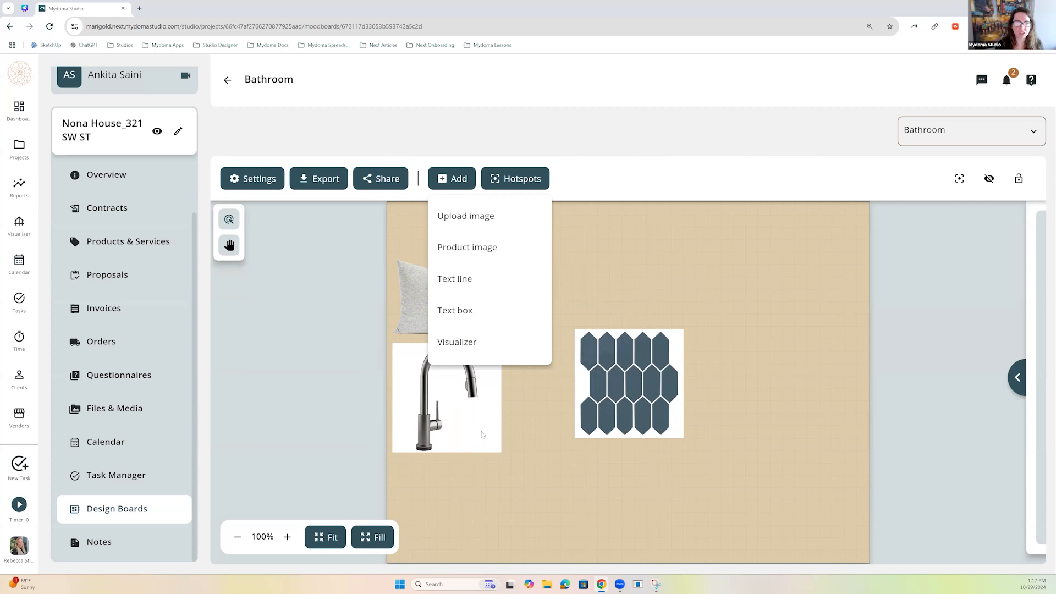
pyautogui.click(457, 435)
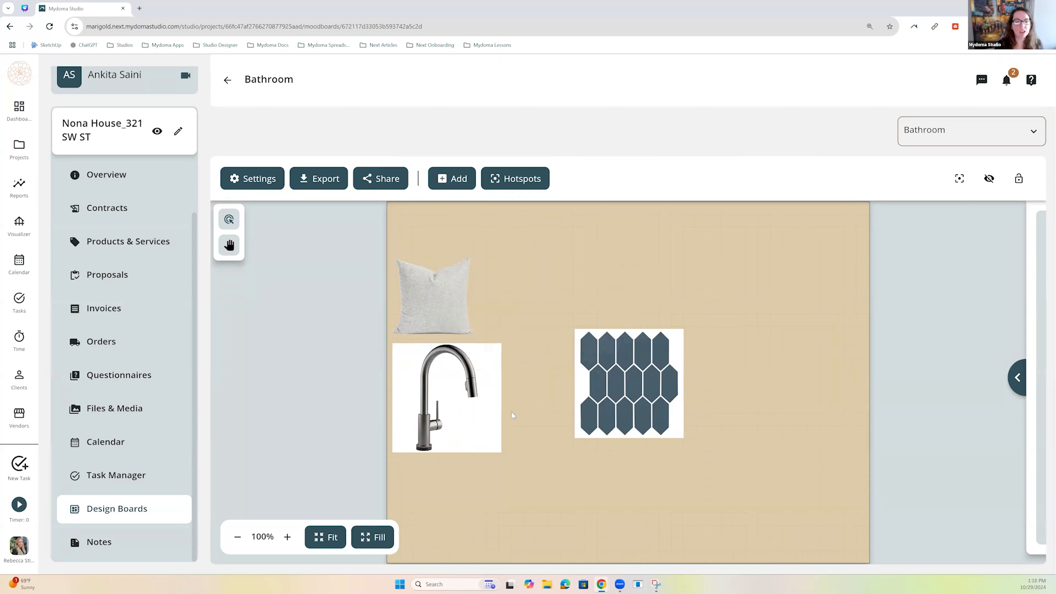
pyautogui.click(482, 419)
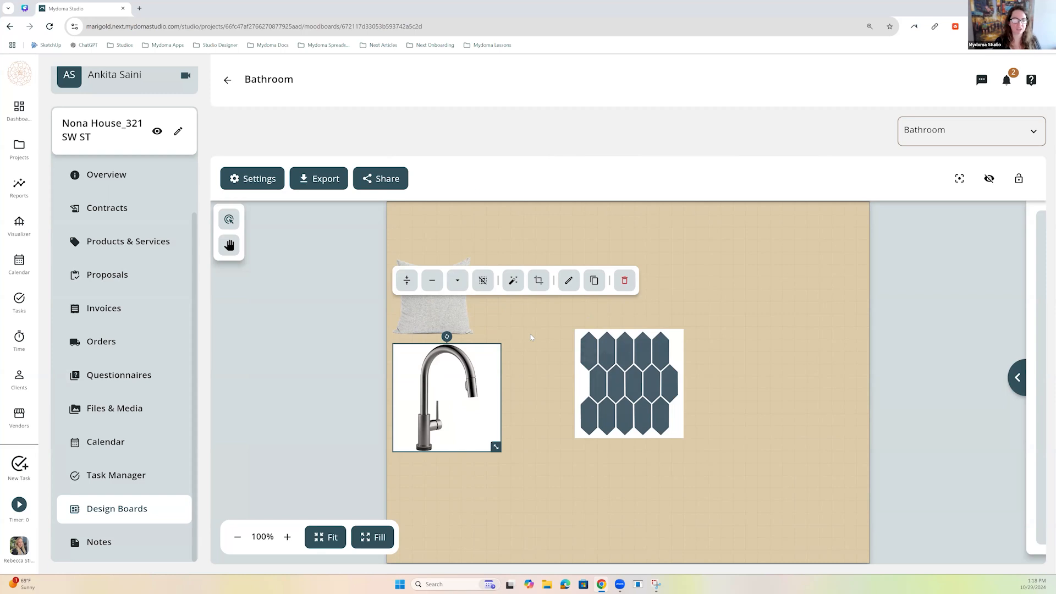
# Pan around the board with the hand tool, inspect the images up close, and fit the whole board to view.
pyautogui.click(237, 284)
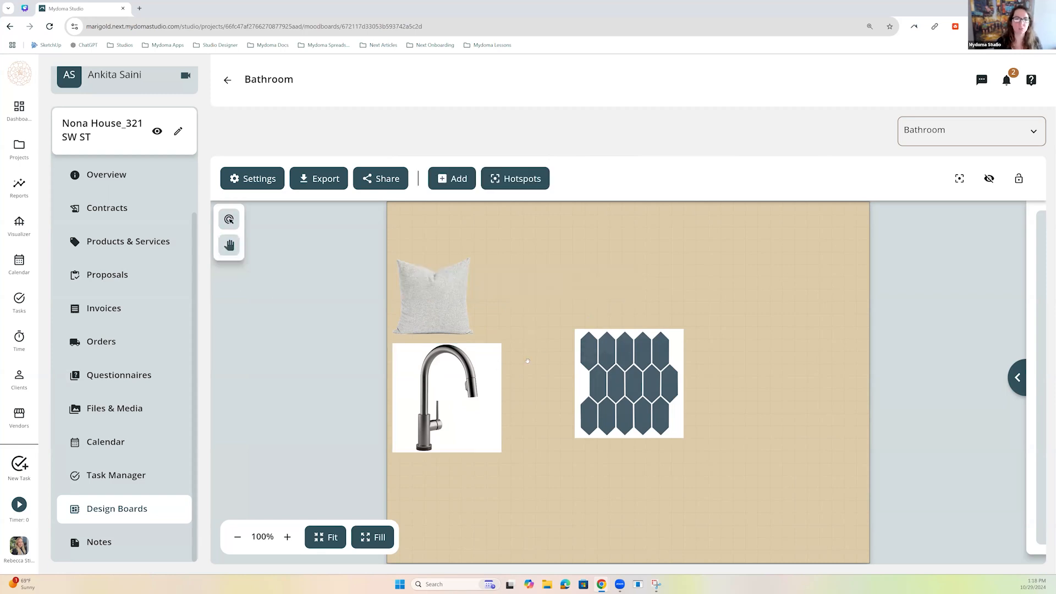
pyautogui.moveTo(567, 320); pyautogui.dragTo(407, 414)
pyautogui.moveTo(324, 357); pyautogui.dragTo(510, 383)
pyautogui.scroll(8, 509, 381)
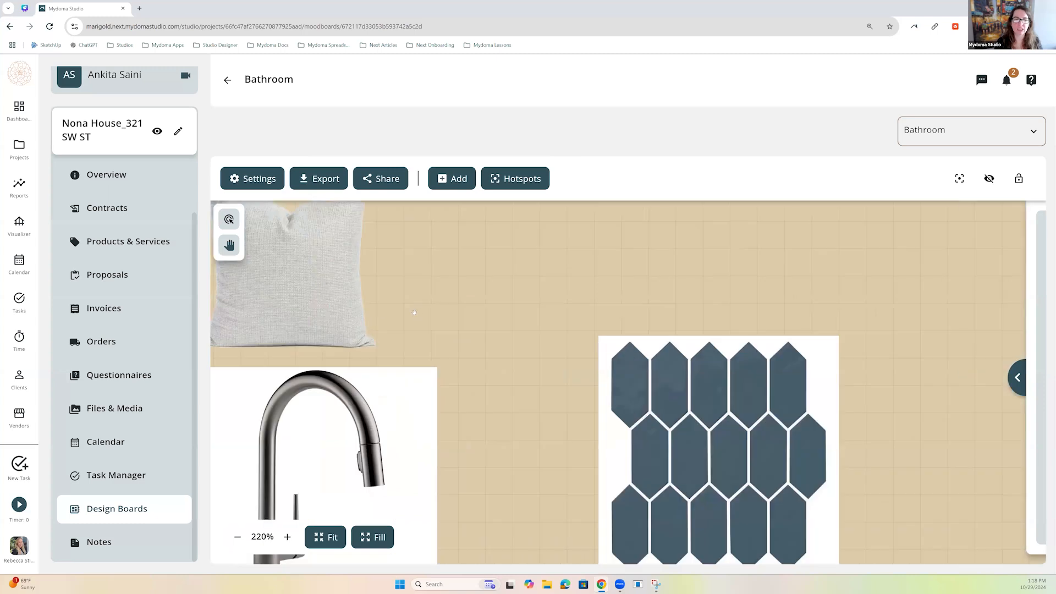
pyautogui.moveTo(422, 352); pyautogui.dragTo(894, 539)
pyautogui.moveTo(396, 315); pyautogui.dragTo(134, 335)
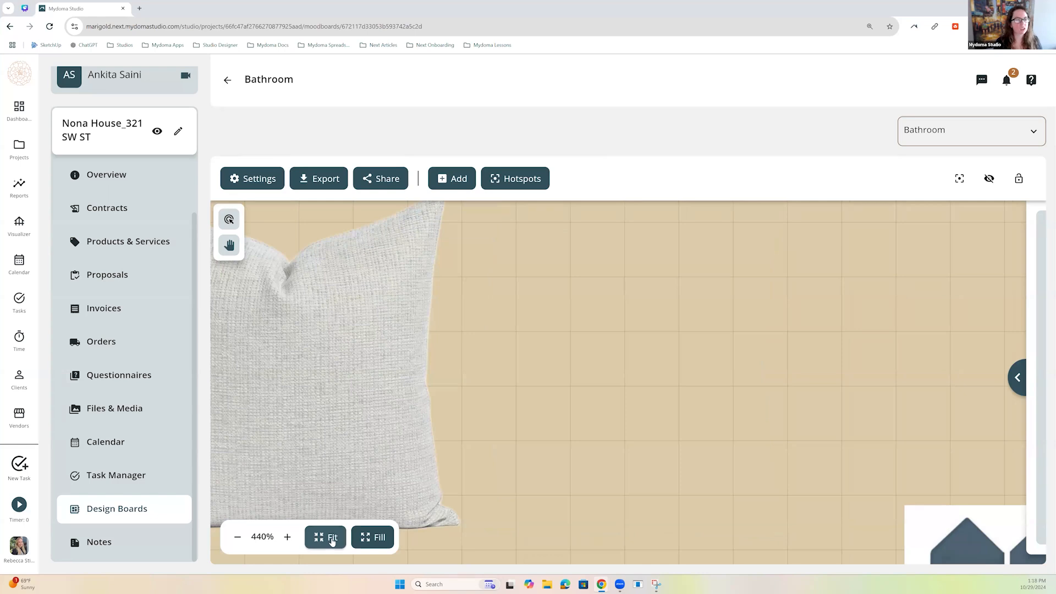
pyautogui.click(332, 540)
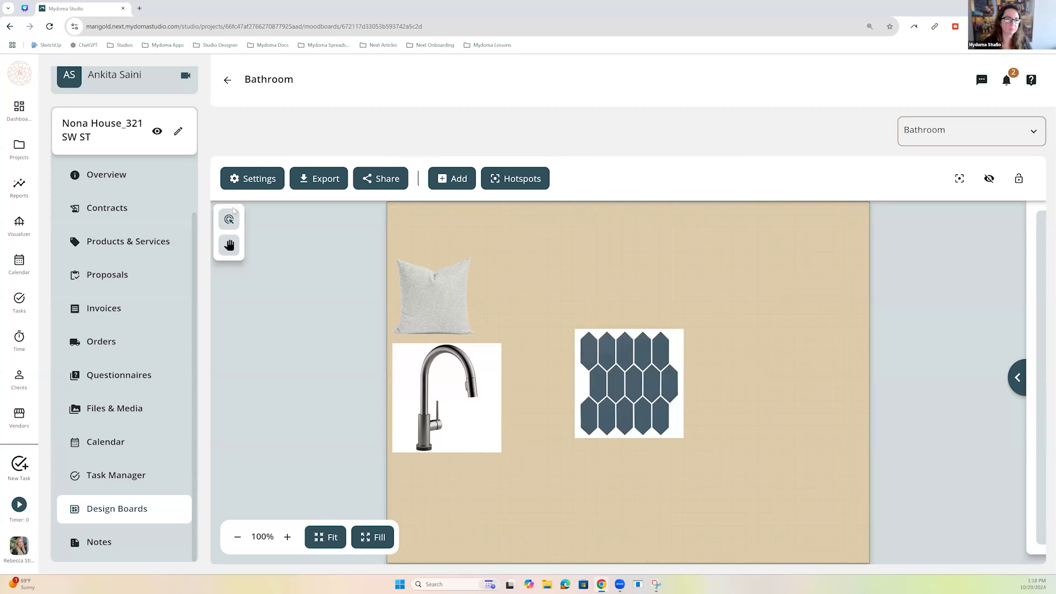
# Centre the faucet image on the board.
pyautogui.click(466, 400)
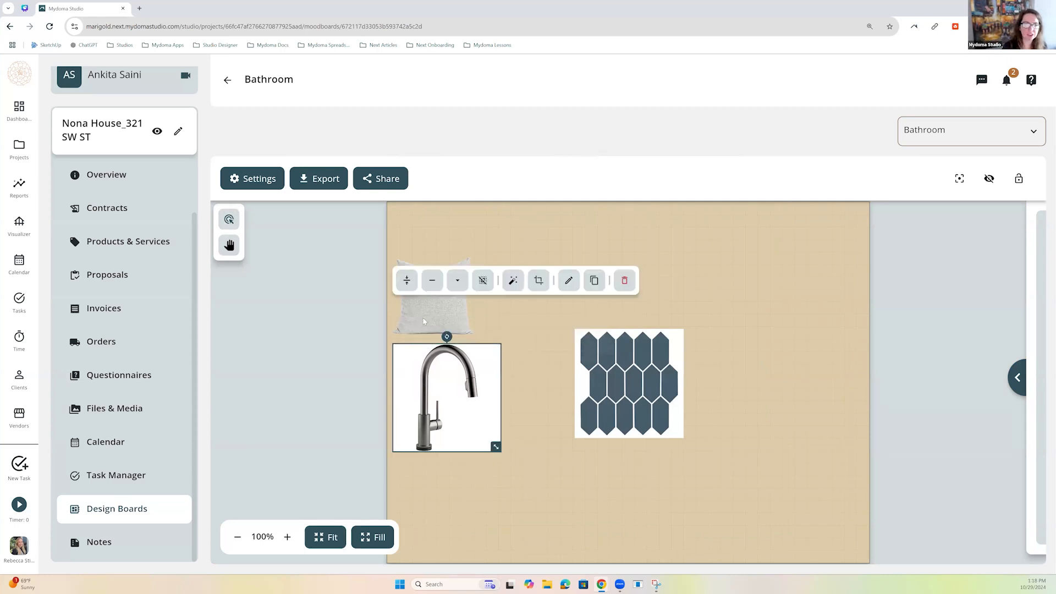
pyautogui.click(406, 285)
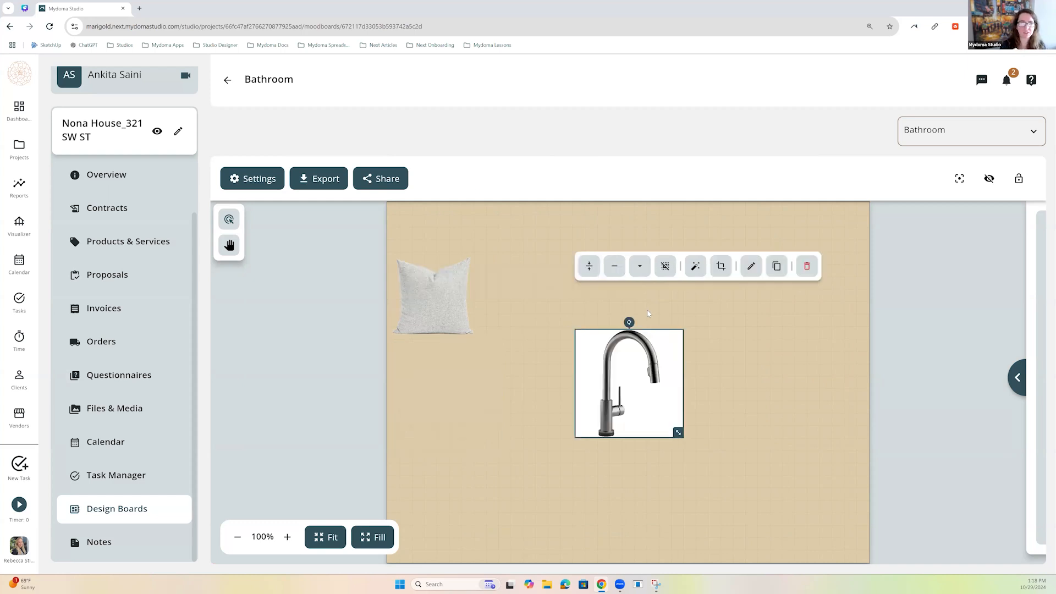
# Send the faucet one layer backward behind the tile and move it up and to the left, leaving the two partly overlapping.
pyautogui.click(611, 272)
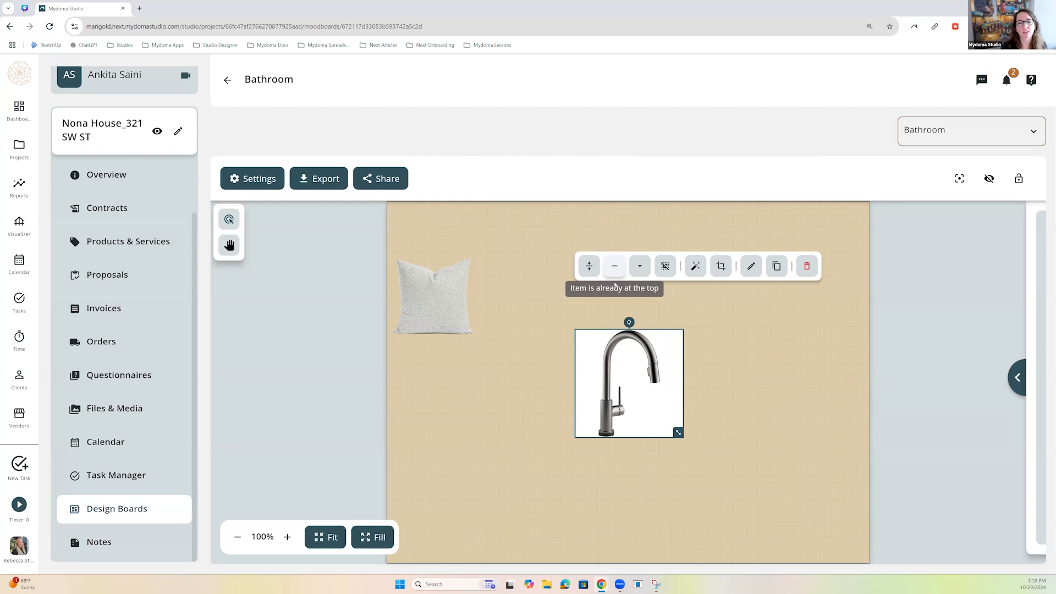
pyautogui.click(616, 276)
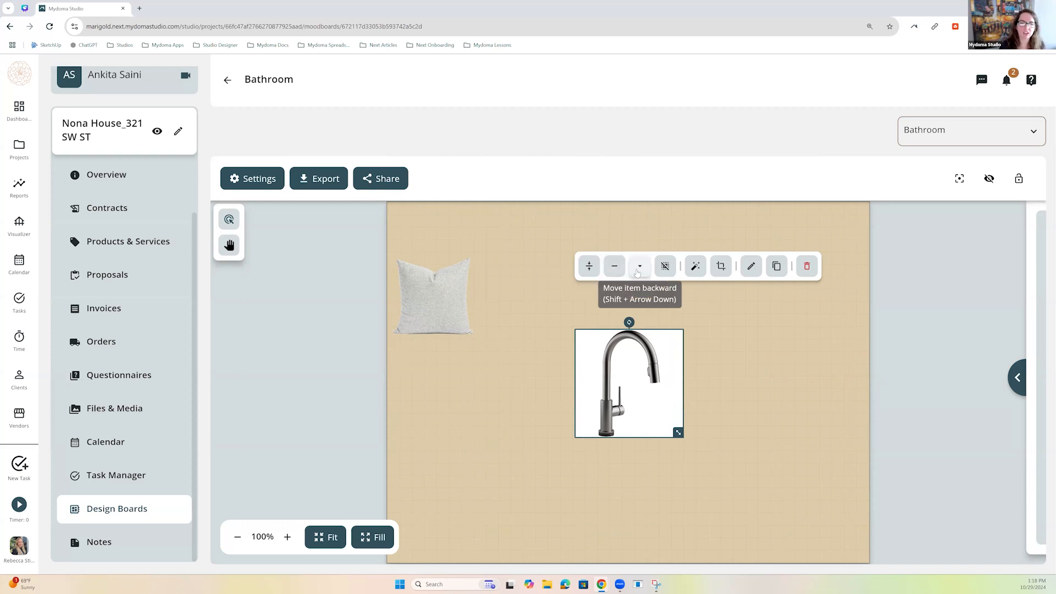
pyautogui.click(638, 267)
pyautogui.moveTo(643, 348); pyautogui.dragTo(575, 296)
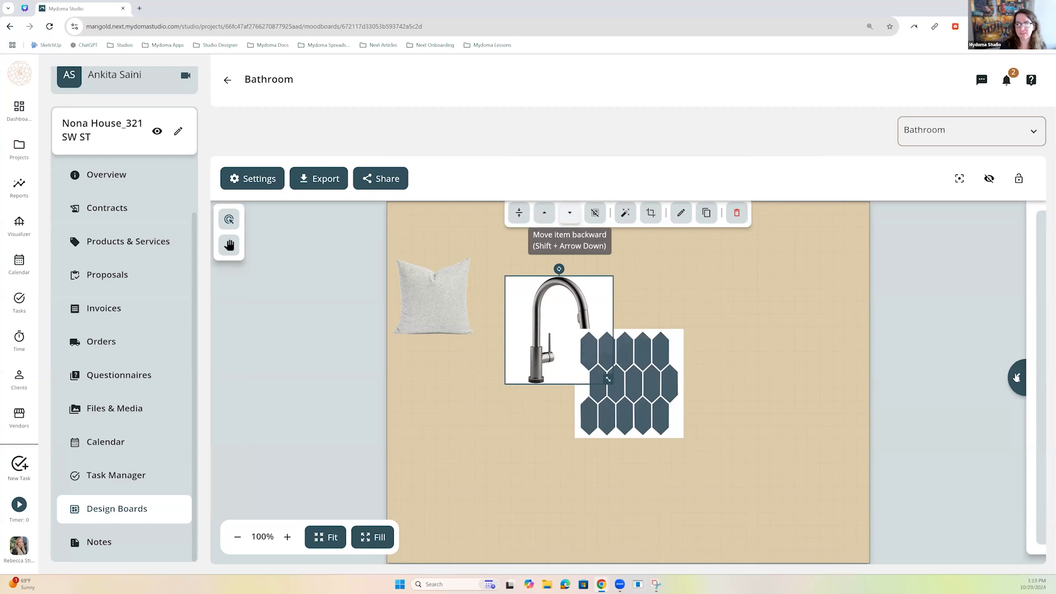
# With the items list shown, send the faucet to the lowest layer, bring it forward to the top layer, and deselect it.
pyautogui.click(1016, 377)
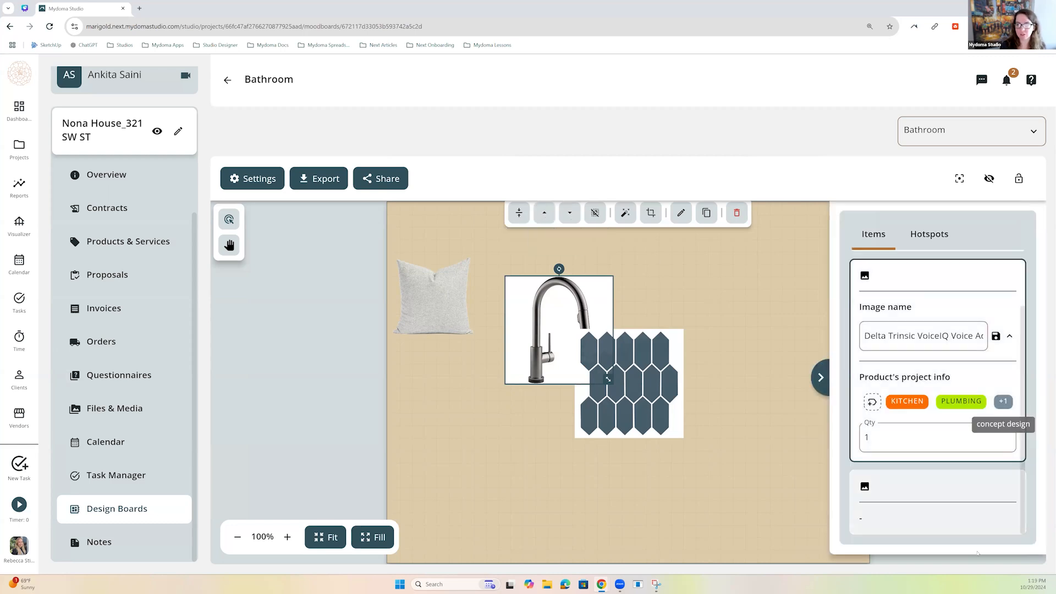
pyautogui.click(569, 216)
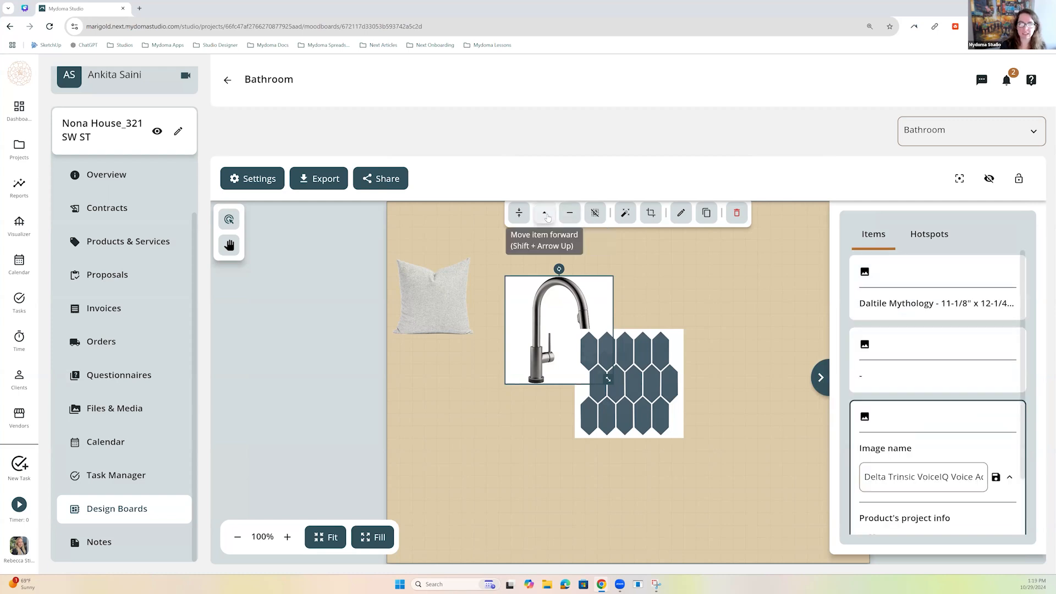
pyautogui.click(546, 216)
pyautogui.click(546, 216)
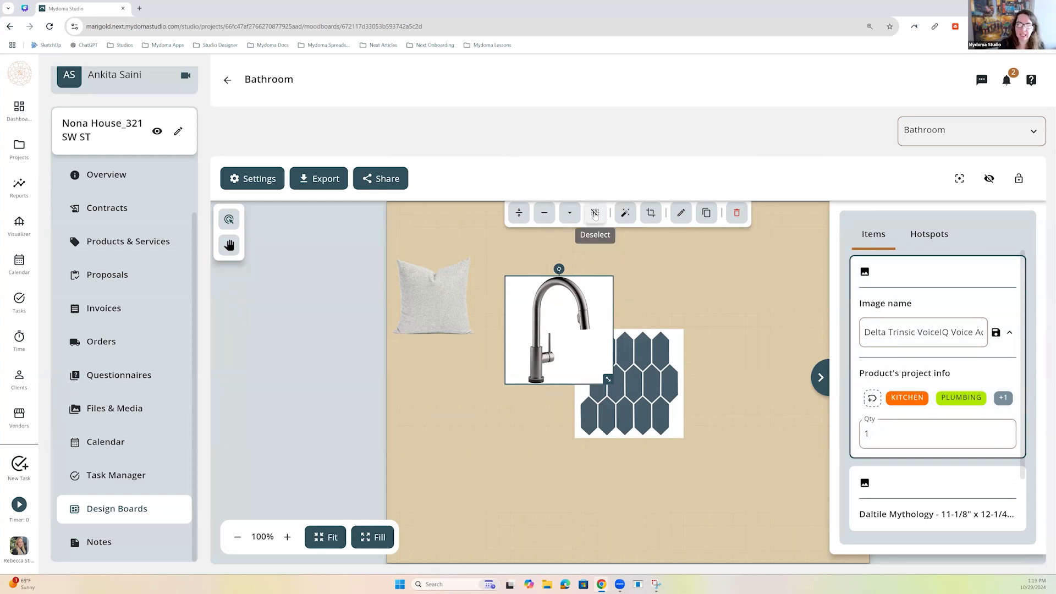
pyautogui.click(751, 228)
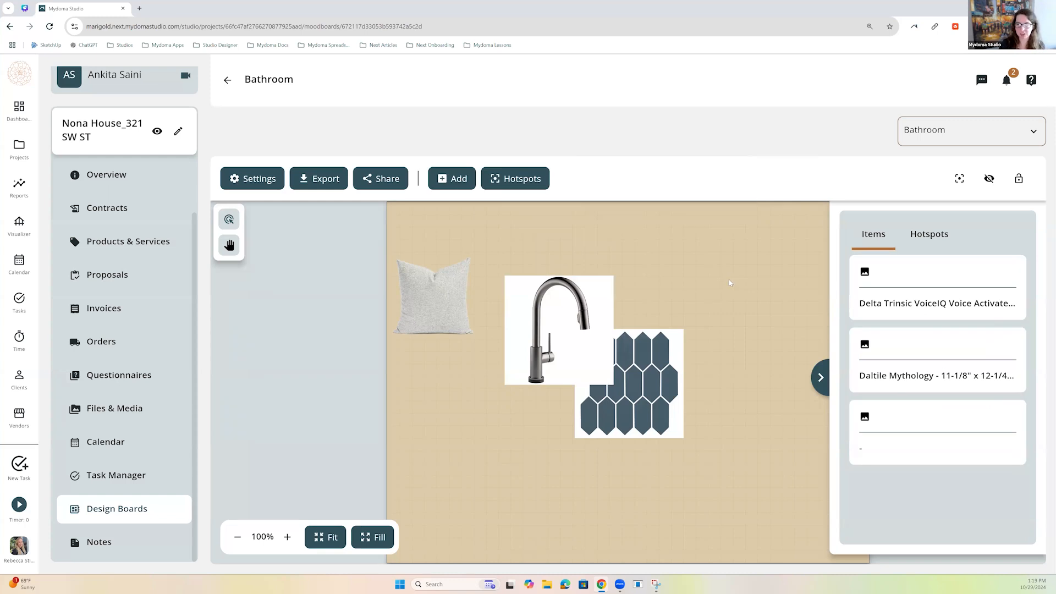
# Remove the faucet image's background and move the faucet slightly down and left, between the pillow and the tile.
pyautogui.click(578, 319)
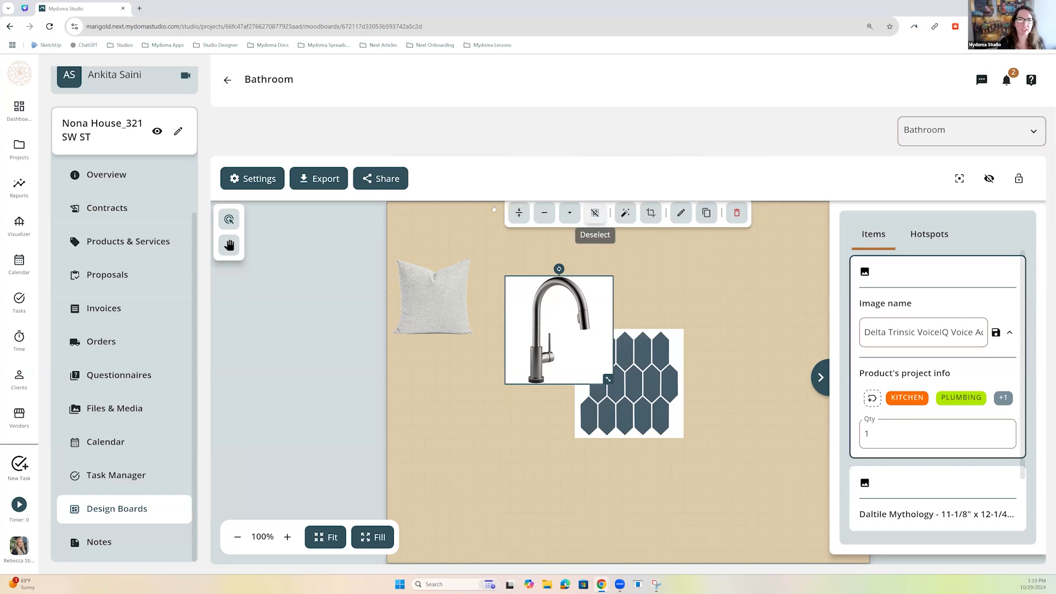
pyautogui.click(459, 210)
pyautogui.click(524, 178)
pyautogui.click(604, 317)
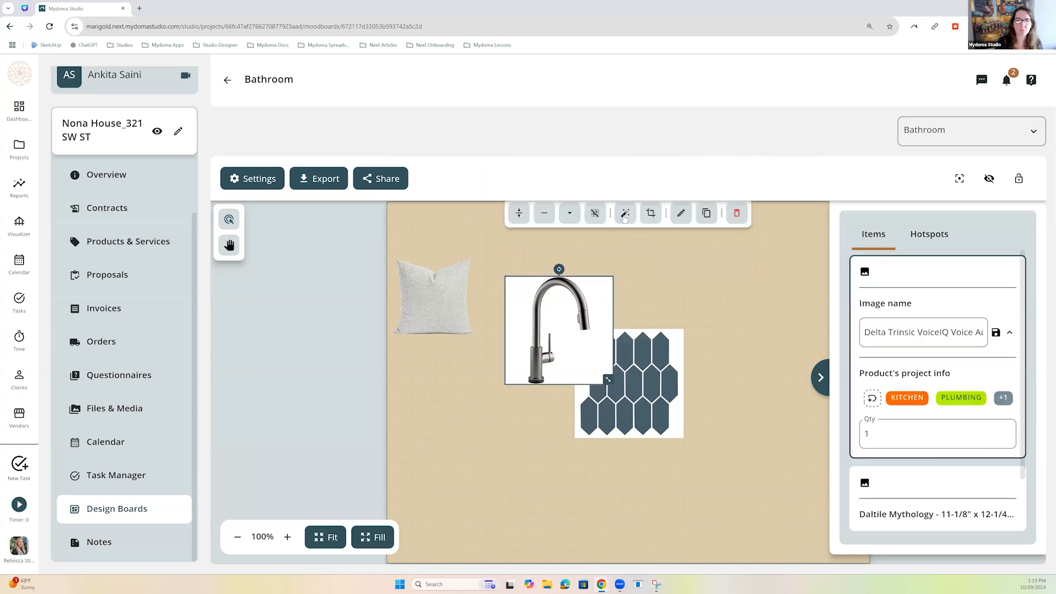
pyautogui.click(624, 215)
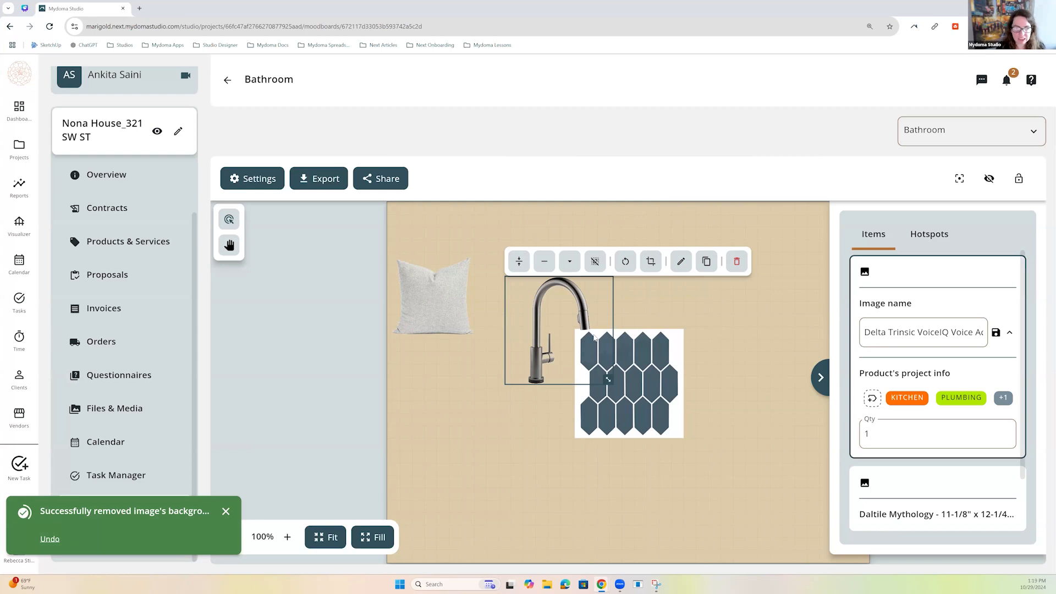
pyautogui.moveTo(547, 361); pyautogui.dragTo(537, 355)
pyautogui.moveTo(591, 375); pyautogui.dragTo(498, 372)
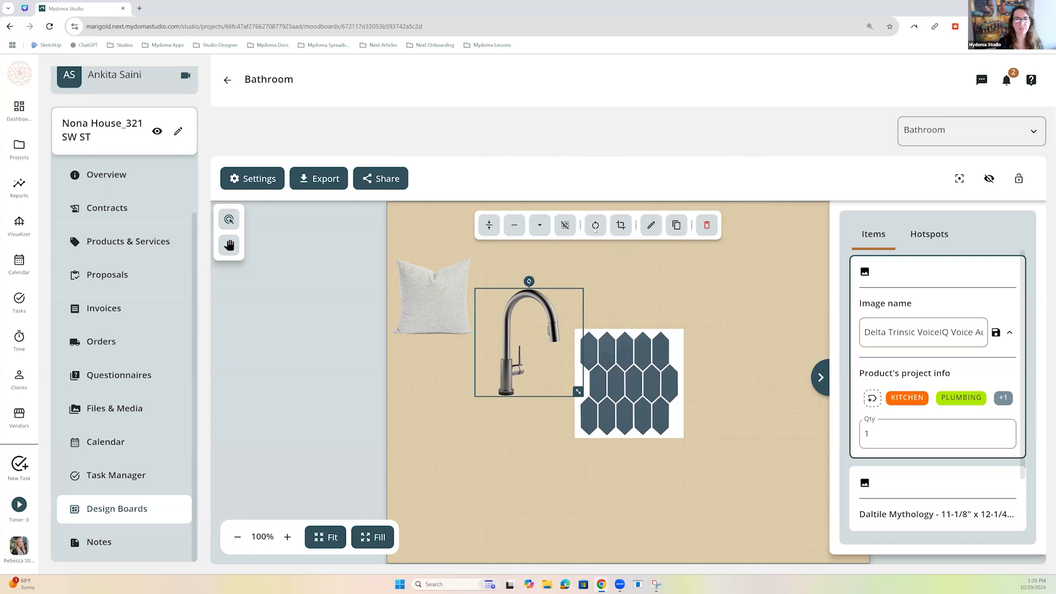
# Restore the faucet image's background and crop the empty margins on both sides close to the faucet.
pyautogui.click(594, 231)
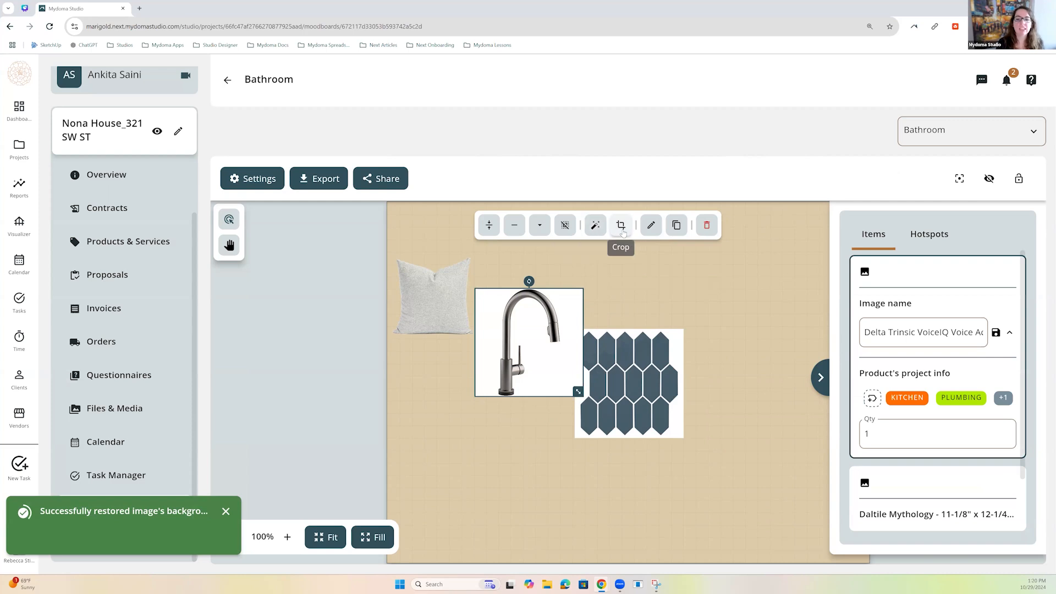
pyautogui.click(621, 226)
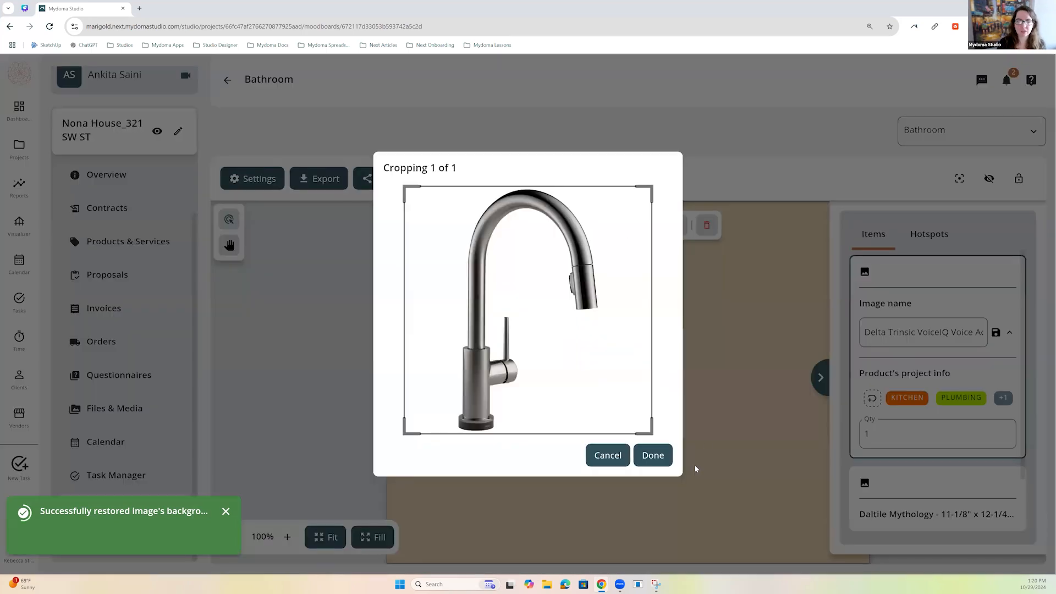
pyautogui.moveTo(634, 434); pyautogui.dragTo(588, 435)
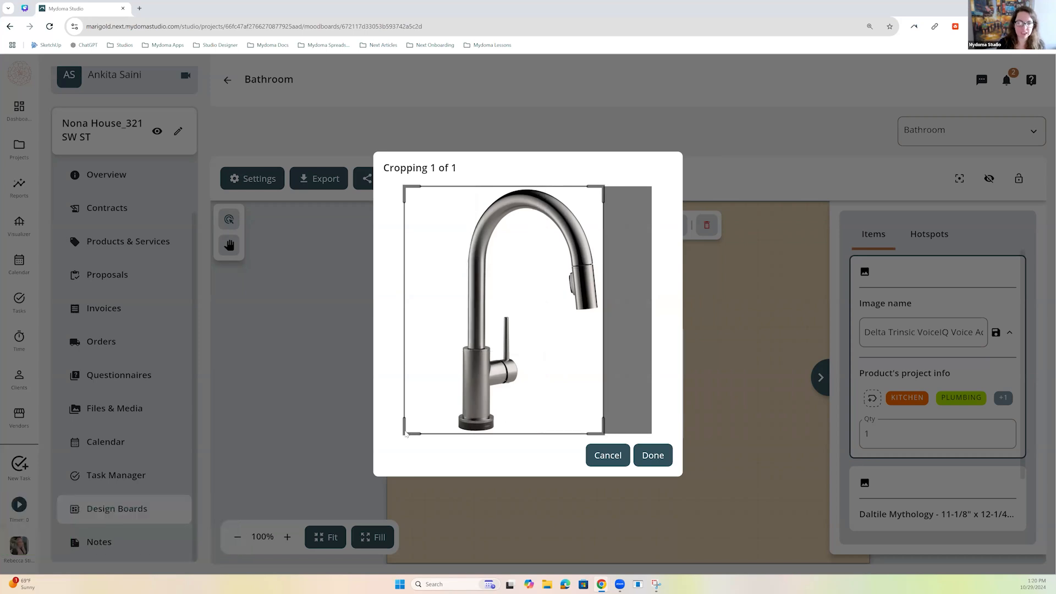
pyautogui.moveTo(428, 433); pyautogui.dragTo(456, 437)
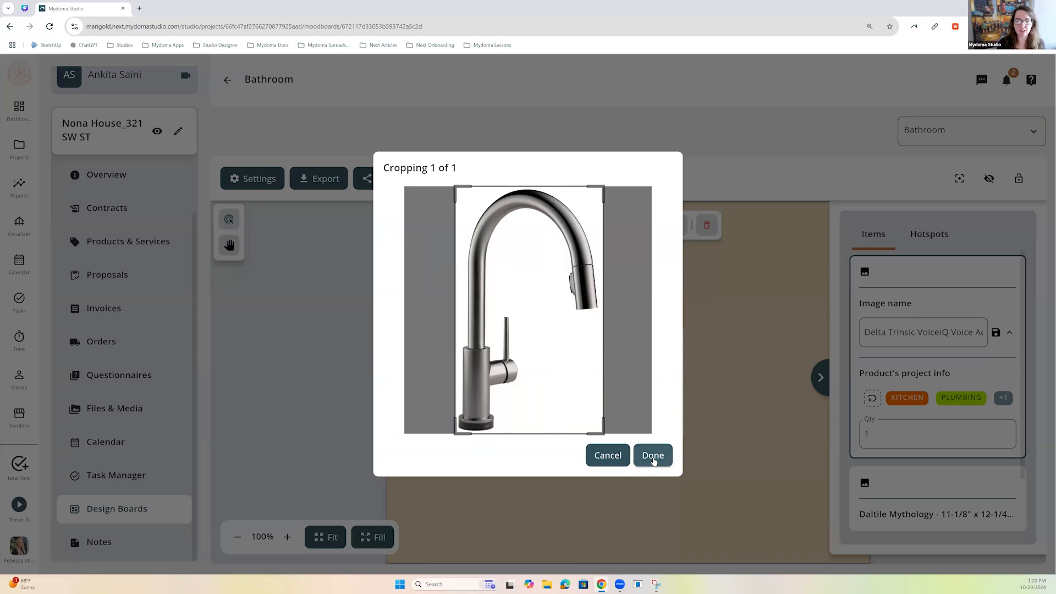
pyautogui.click(654, 460)
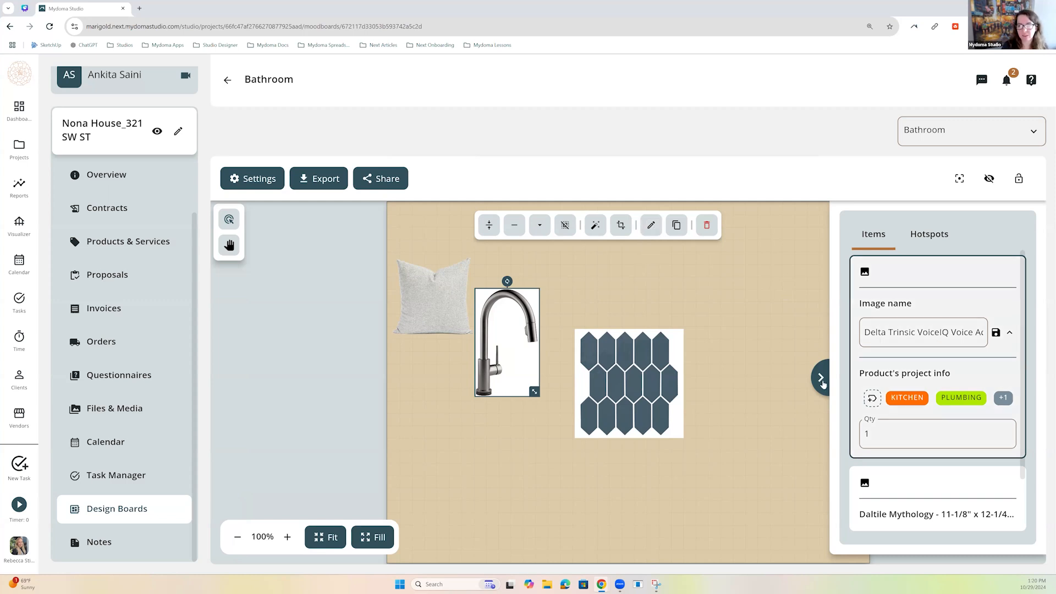
# Examine the image name, tags and quantity details of the faucet, tile and pillow items, and fit the whole board to view.
pyautogui.click(820, 377)
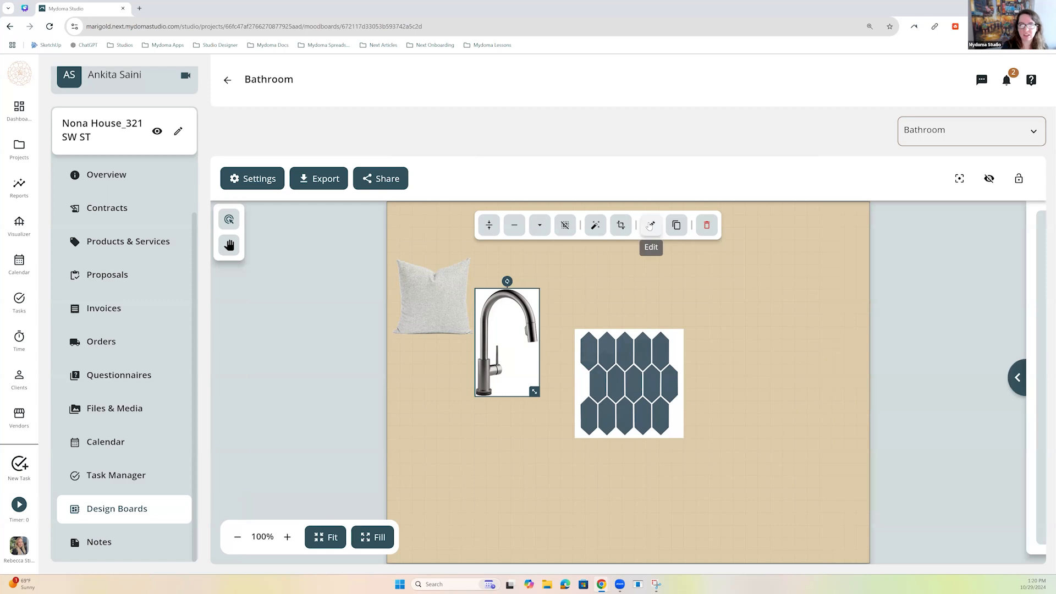
pyautogui.click(649, 226)
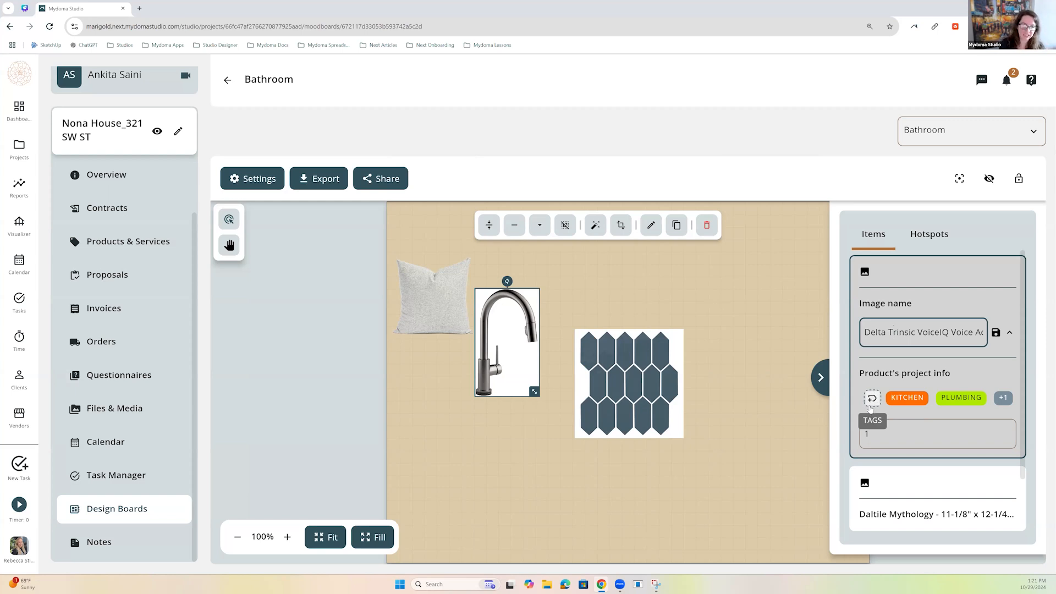
pyautogui.click(896, 433)
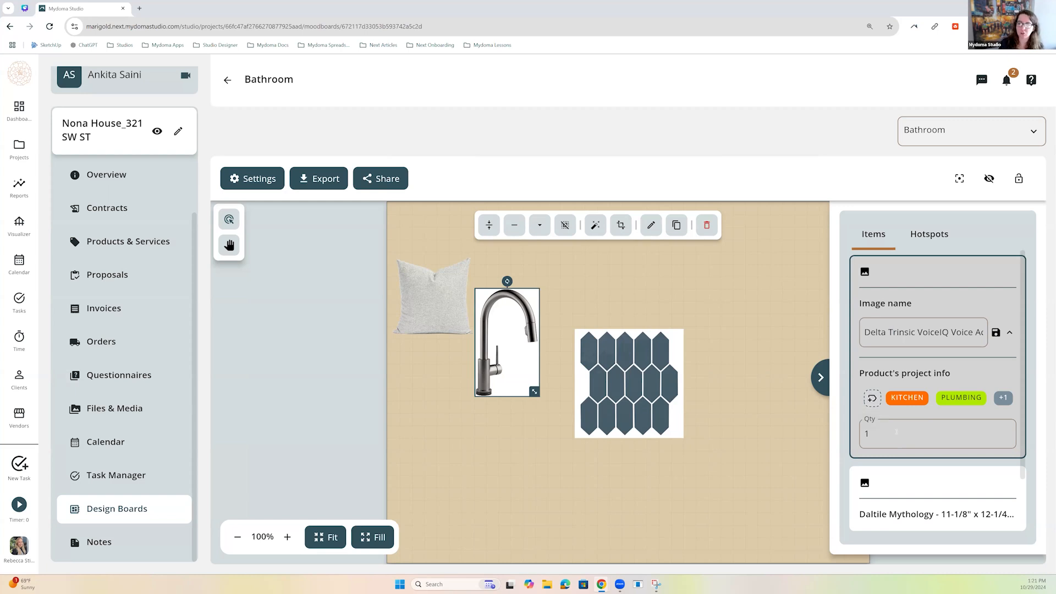
pyautogui.scroll(-2, 897, 467)
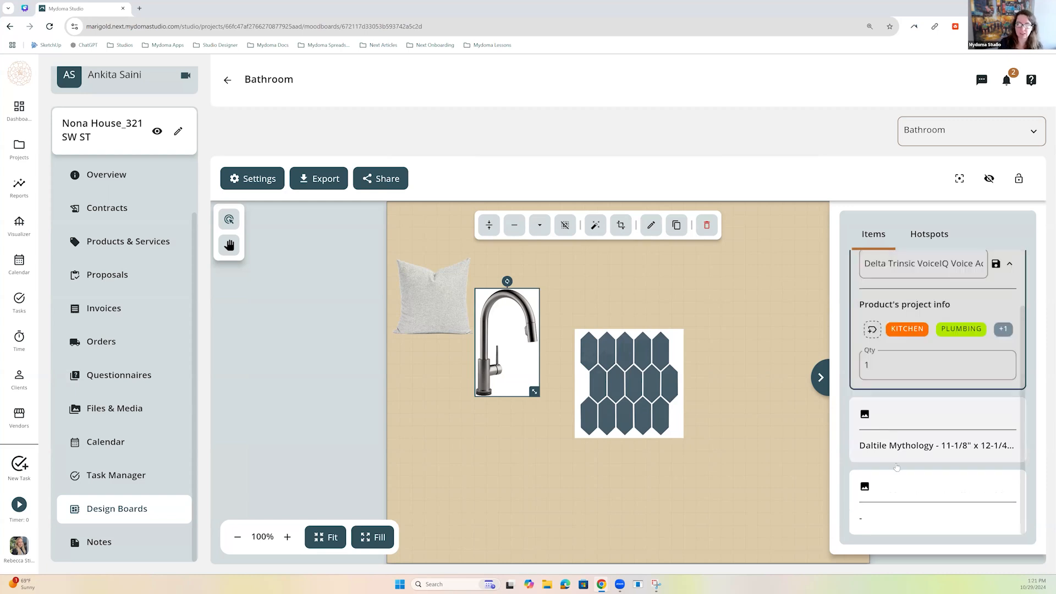
pyautogui.click(902, 483)
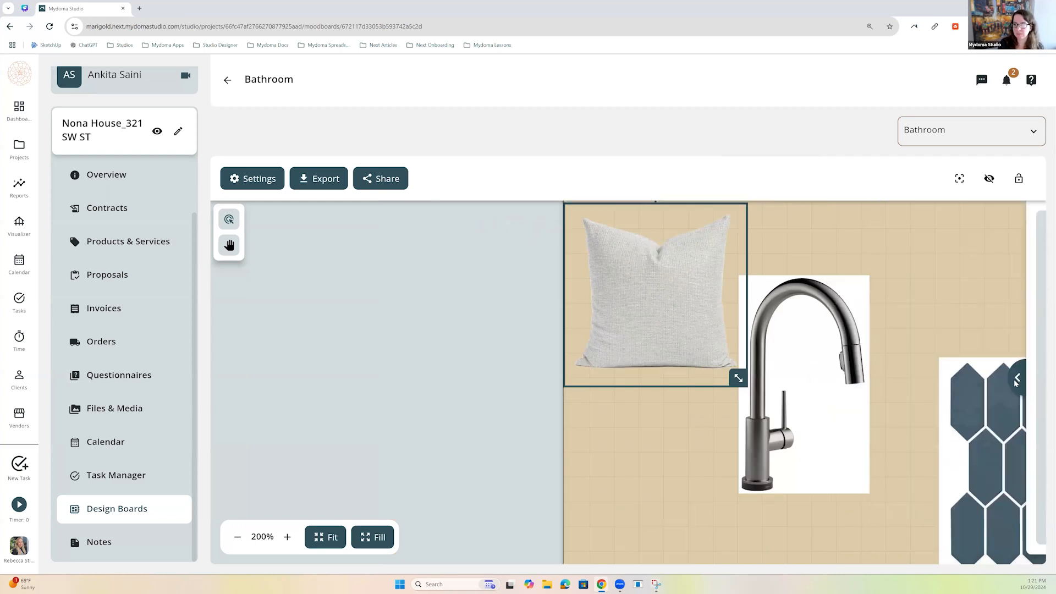
pyautogui.click(1017, 379)
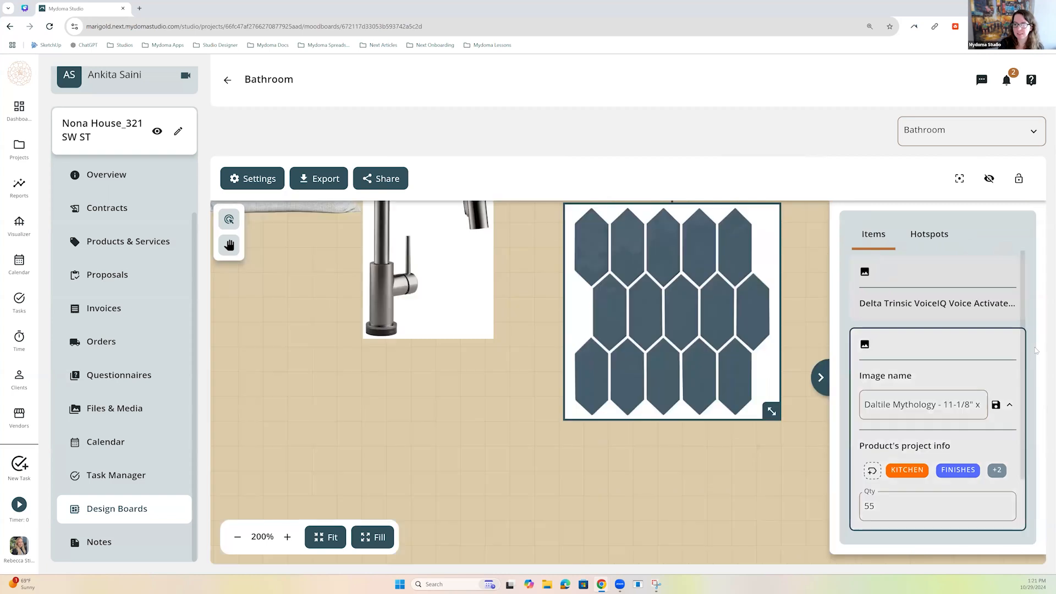
pyautogui.scroll(-1, 967, 400)
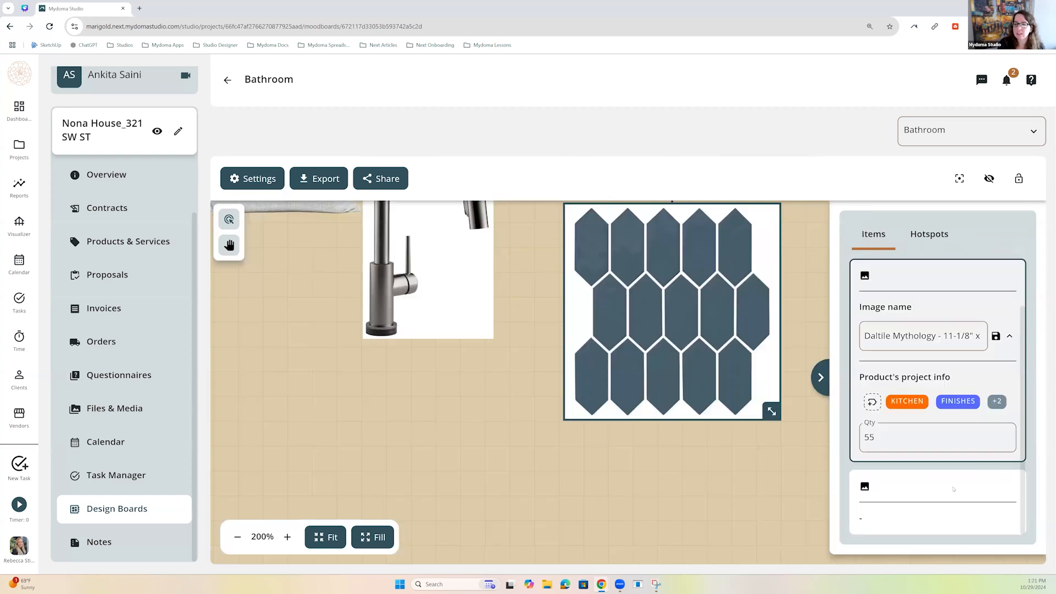
pyautogui.click(947, 514)
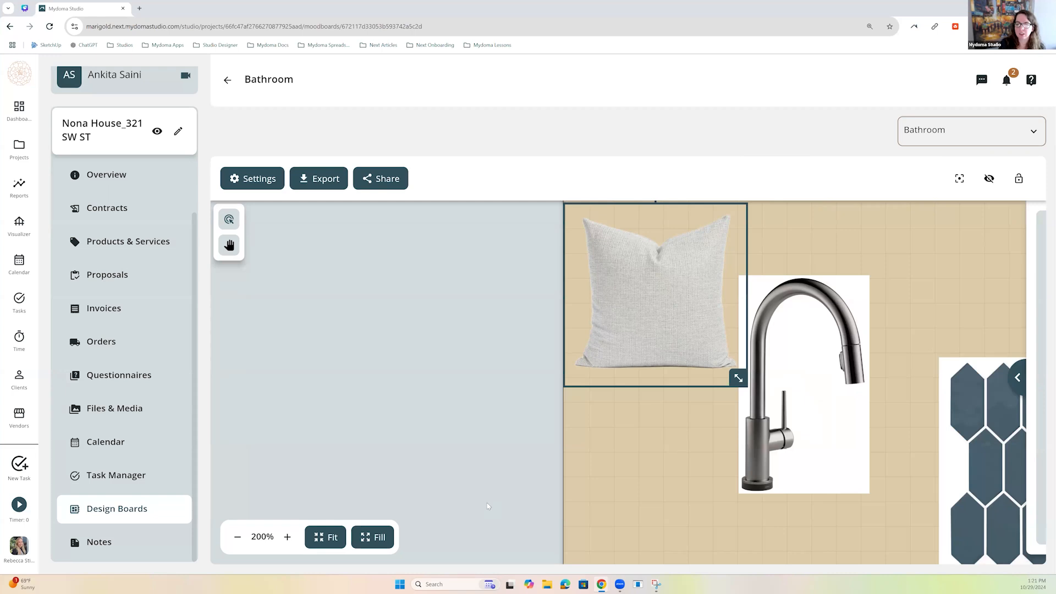
pyautogui.click(325, 534)
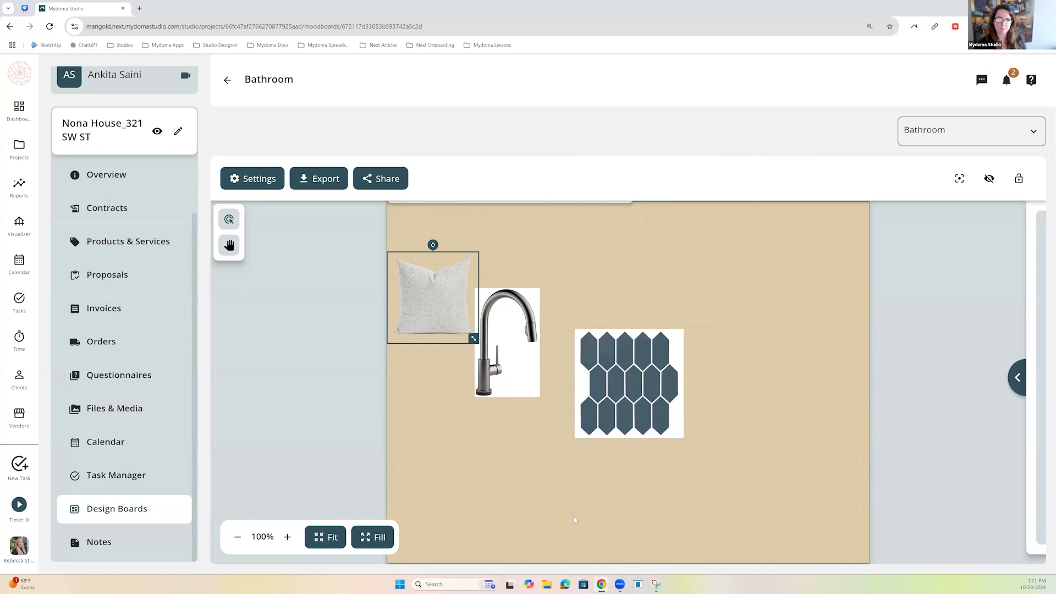
# Duplicate the cropped faucet image and place the copy immediately to the right of the original.
pyautogui.click(612, 312)
pyautogui.click(524, 320)
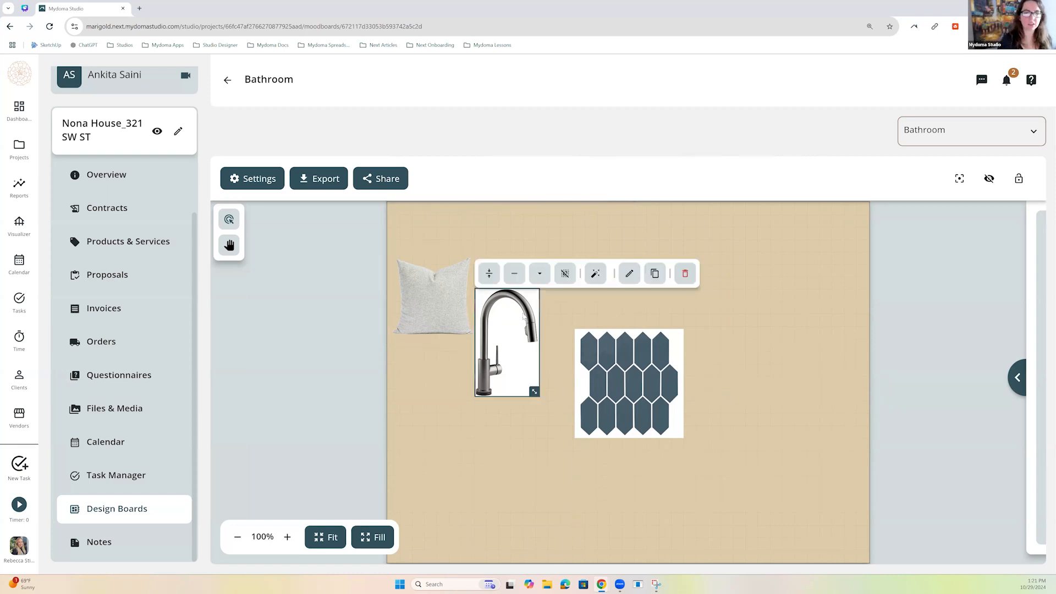
pyautogui.click(675, 225)
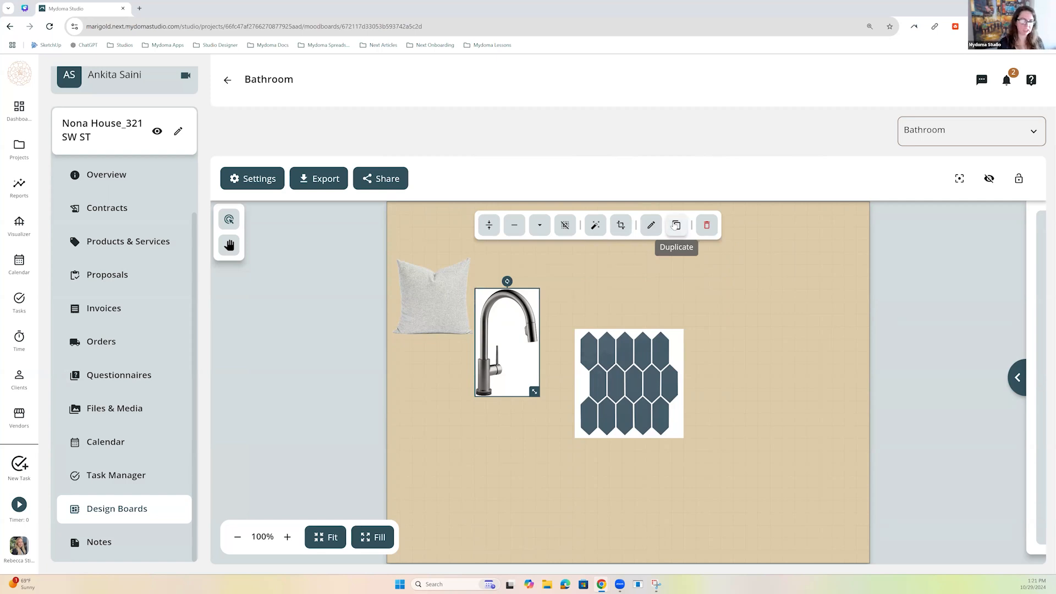
pyautogui.click(675, 225)
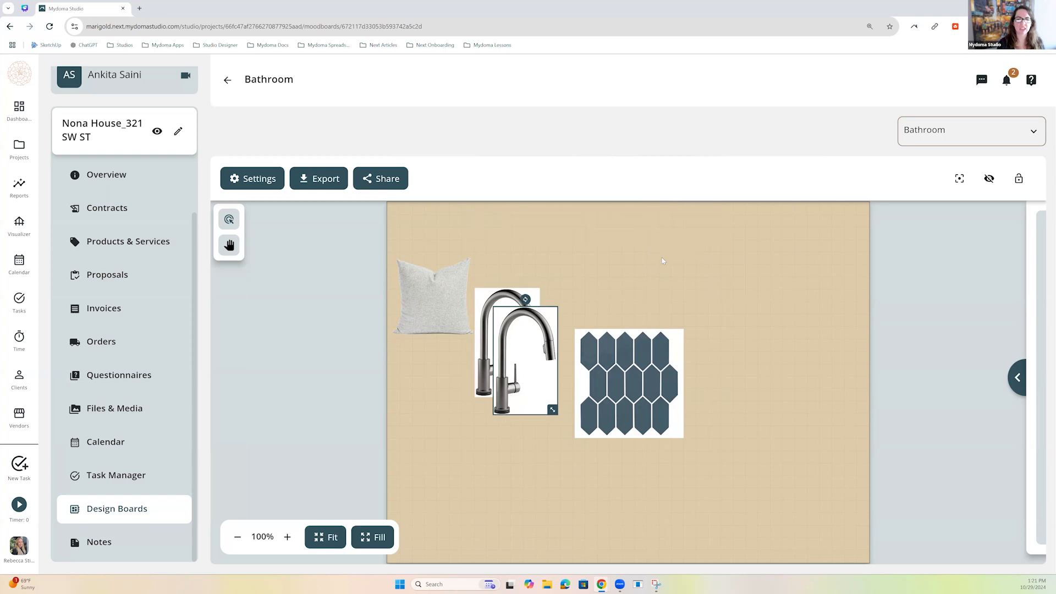
pyautogui.moveTo(532, 360); pyautogui.dragTo(584, 341)
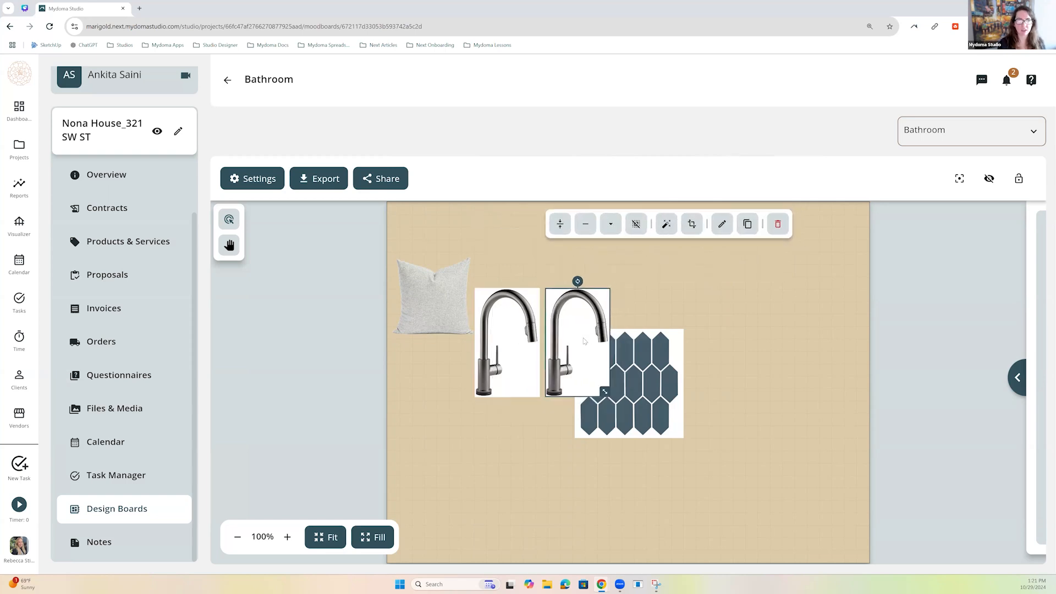
# Move the tile image right, clear of the faucets, and duplicate it with the copy overlapping the original's lower-right corner.
pyautogui.click(640, 369)
pyautogui.moveTo(663, 357); pyautogui.dragTo(722, 346)
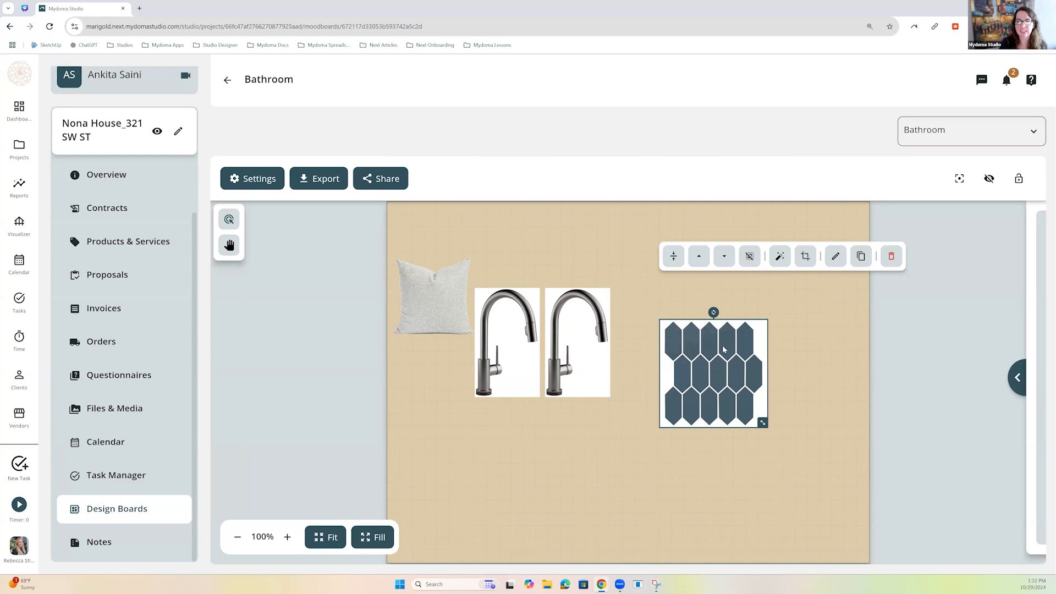
pyautogui.click(859, 257)
pyautogui.moveTo(737, 397); pyautogui.dragTo(770, 429)
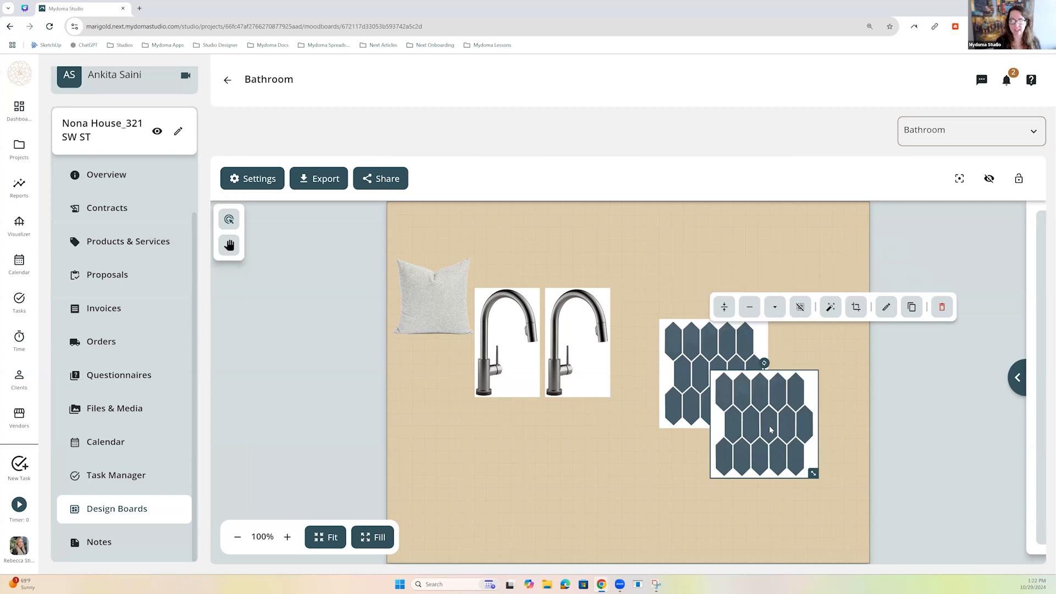
# Delete the duplicate tile image that overlaps the original's lower-right corner.
pyautogui.click(943, 316)
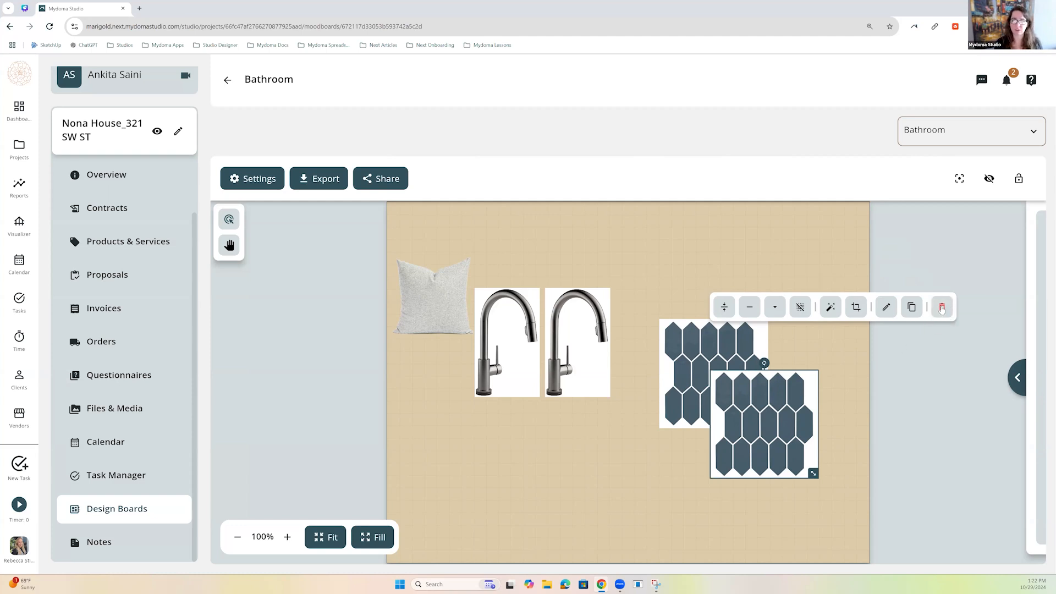
pyautogui.click(940, 308)
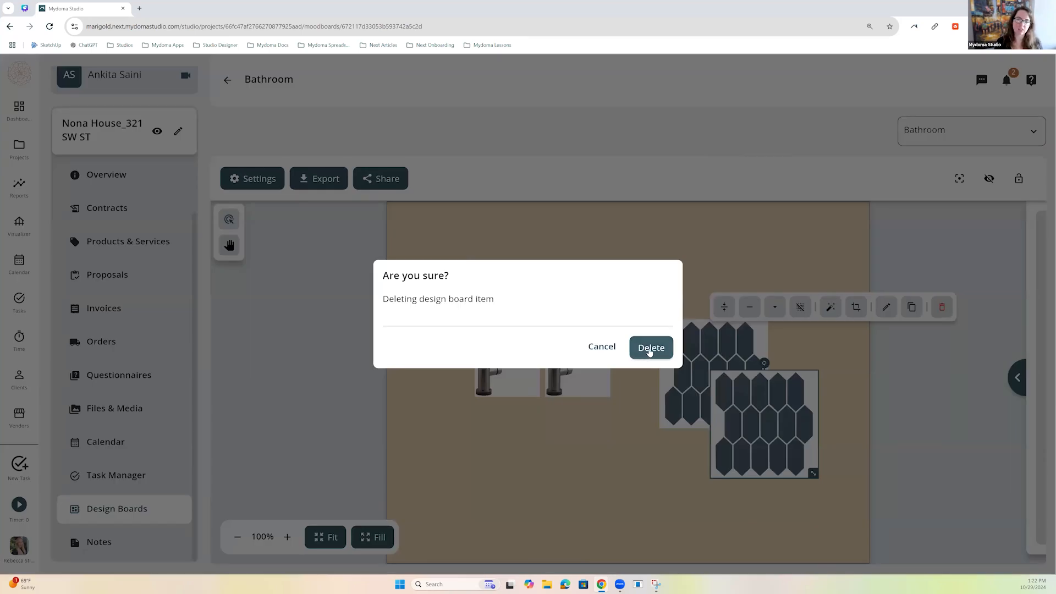
pyautogui.click(651, 348)
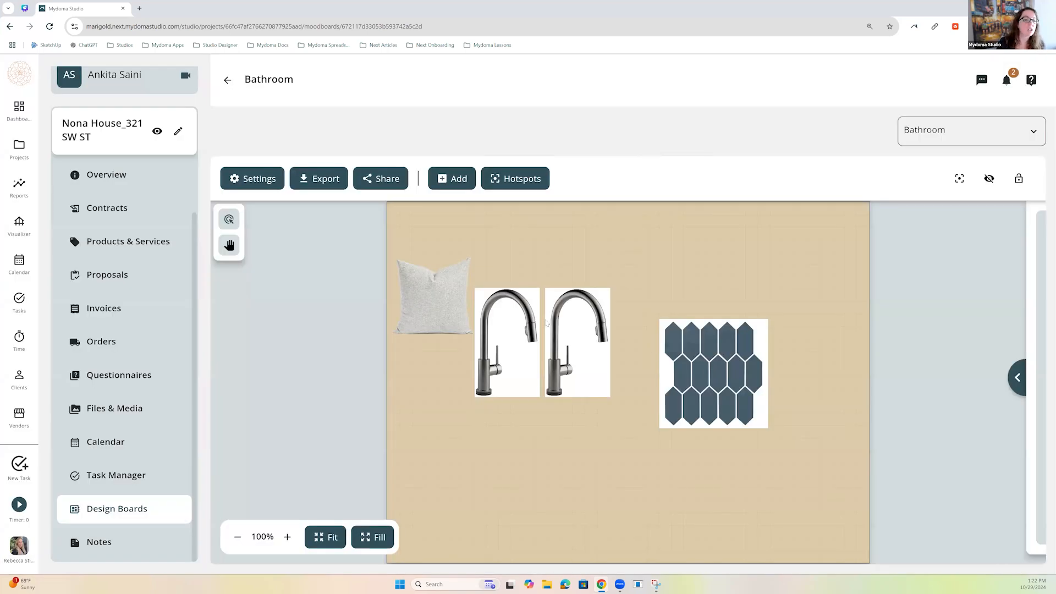
# Duplicate the two faucet images together, place the copied pair below the originals, and delete that copied pair.
pyautogui.click(236, 224)
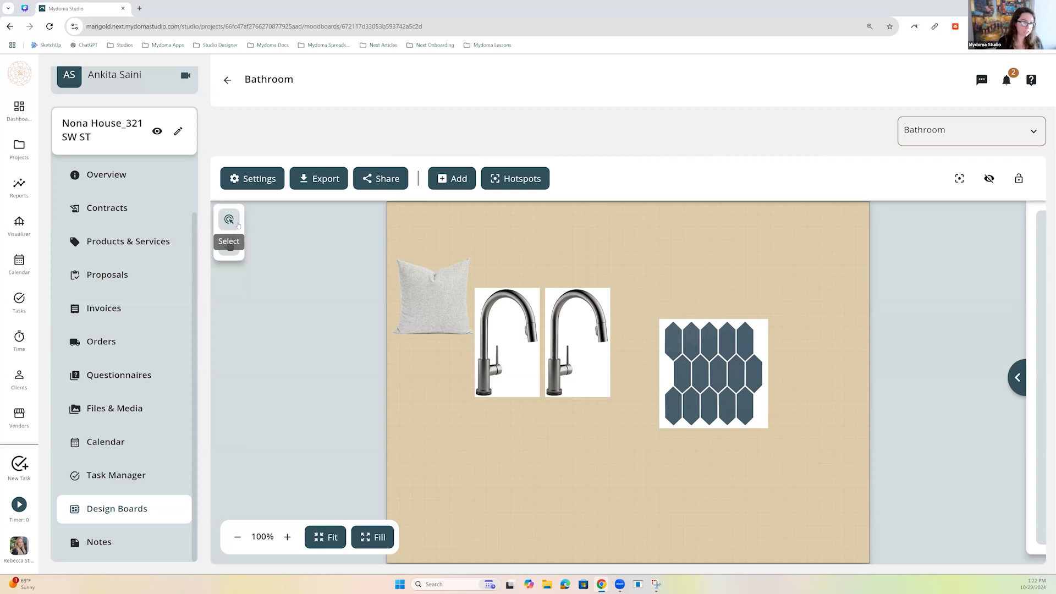
pyautogui.moveTo(638, 285); pyautogui.dragTo(498, 379)
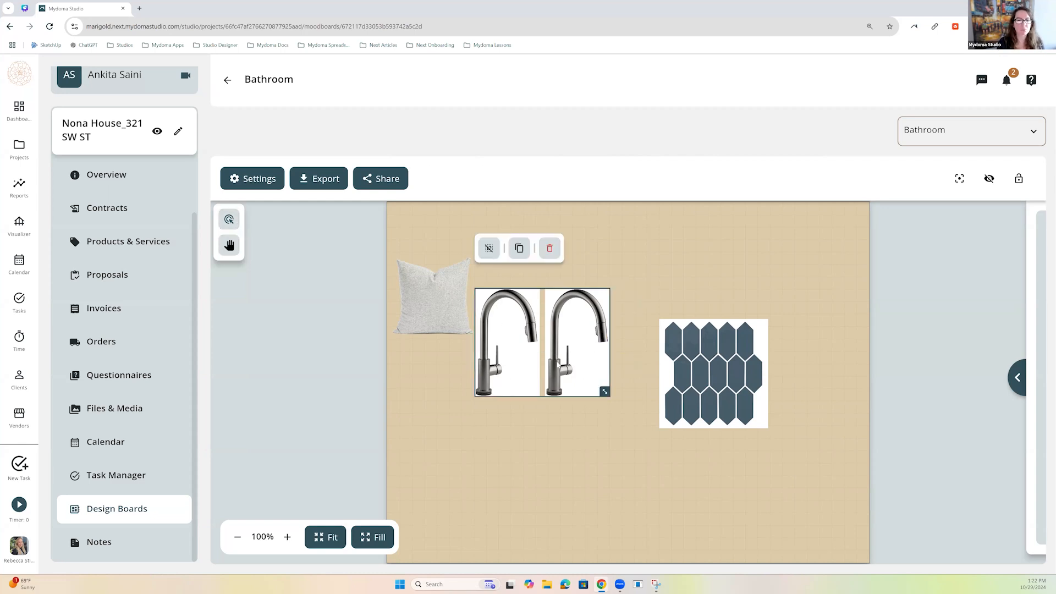
pyautogui.click(519, 248)
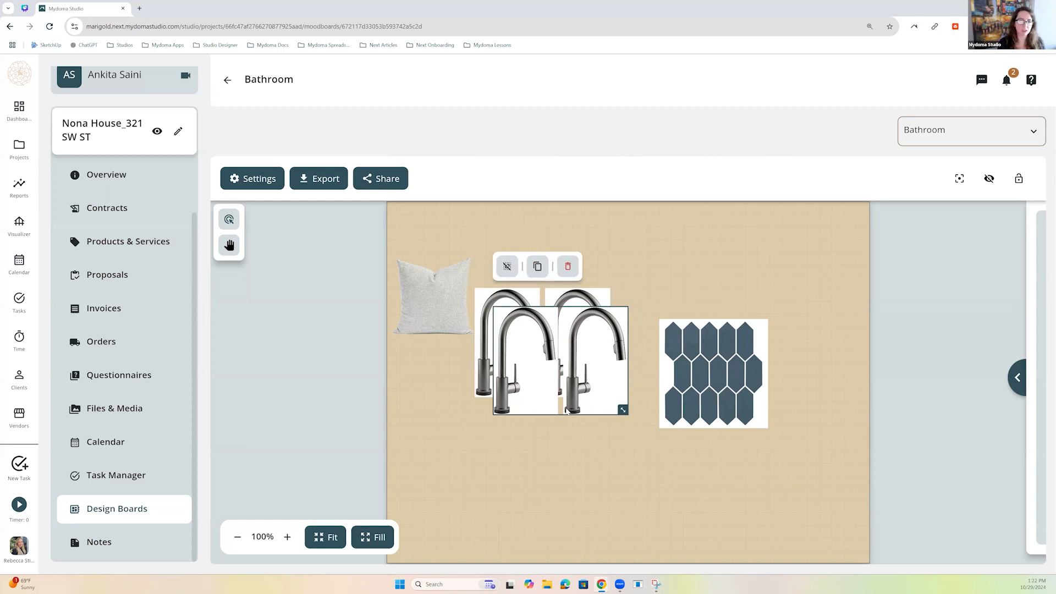
pyautogui.moveTo(561, 444); pyautogui.dragTo(555, 474)
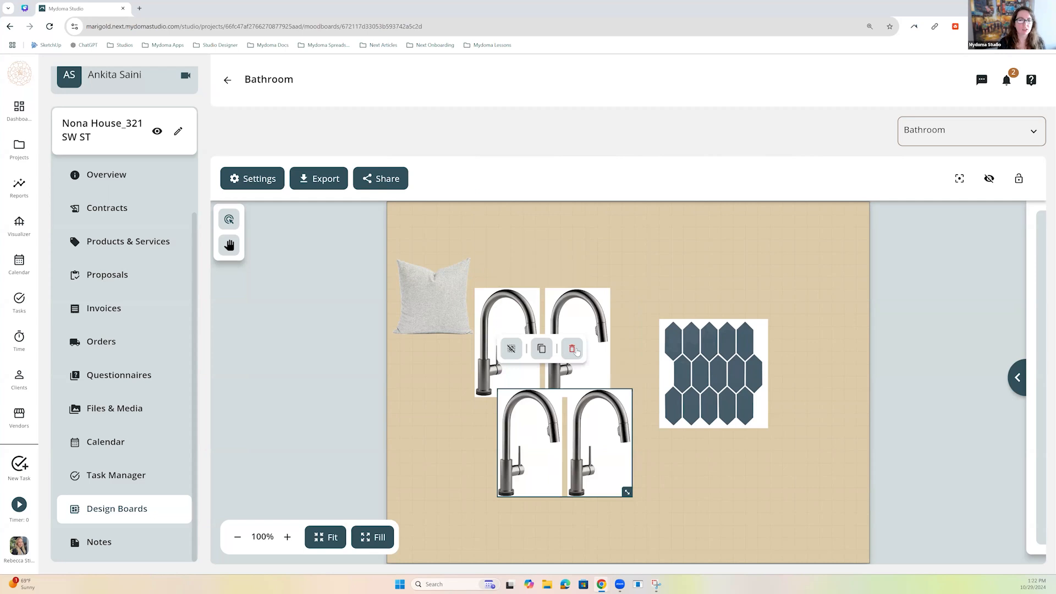
pyautogui.click(575, 342)
pyautogui.click(662, 347)
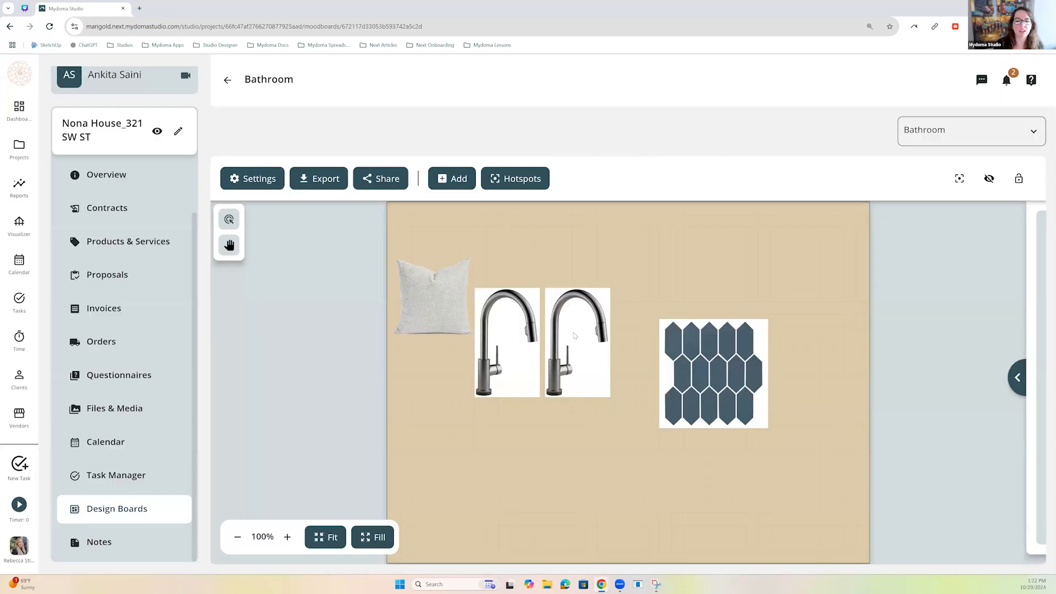
# Select both faucet images together and scale the pair down slightly.
pyautogui.click(574, 335)
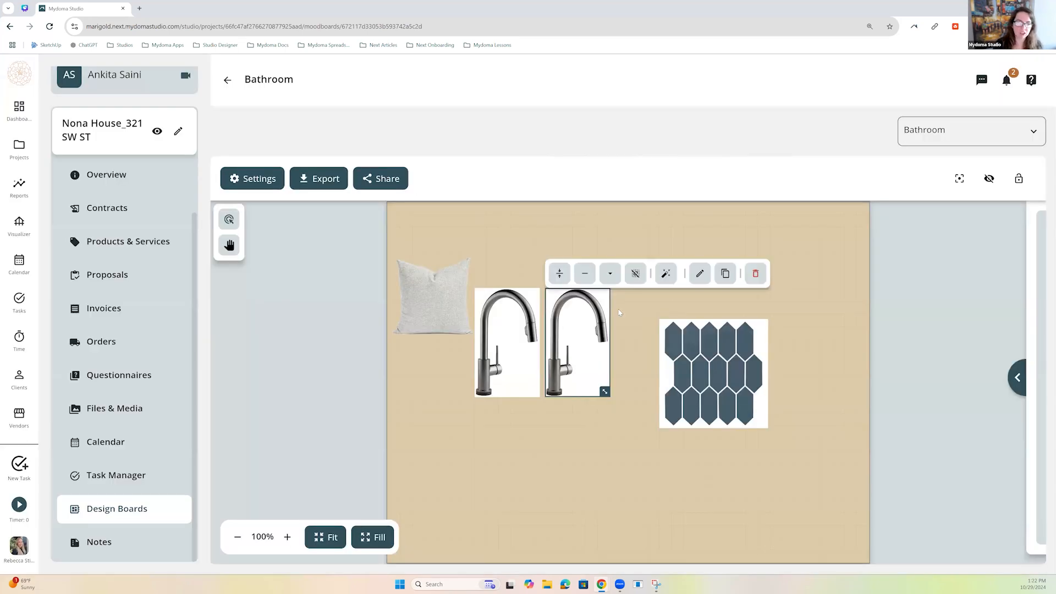
pyautogui.keyDown('shift'); pyautogui.click(519, 354); pyautogui.keyUp('shift')
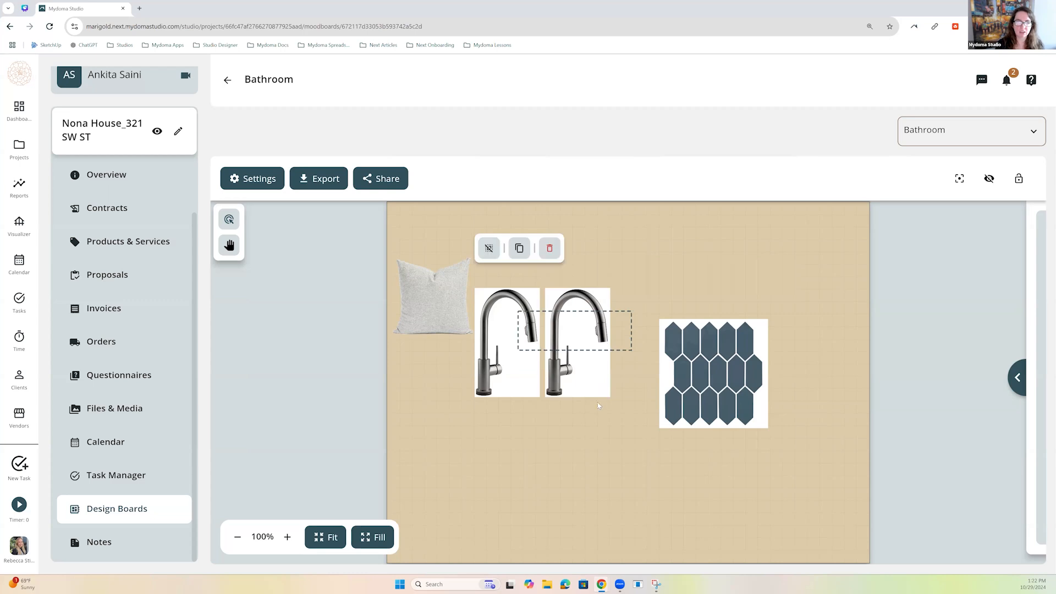
pyautogui.moveTo(605, 391); pyautogui.dragTo(581, 395)
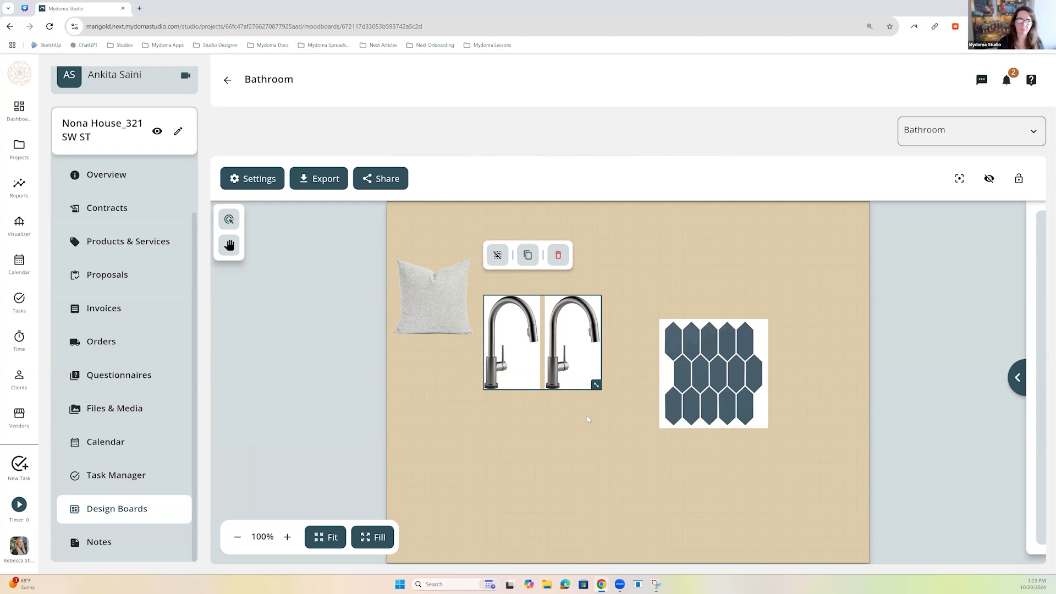
pyautogui.click(587, 419)
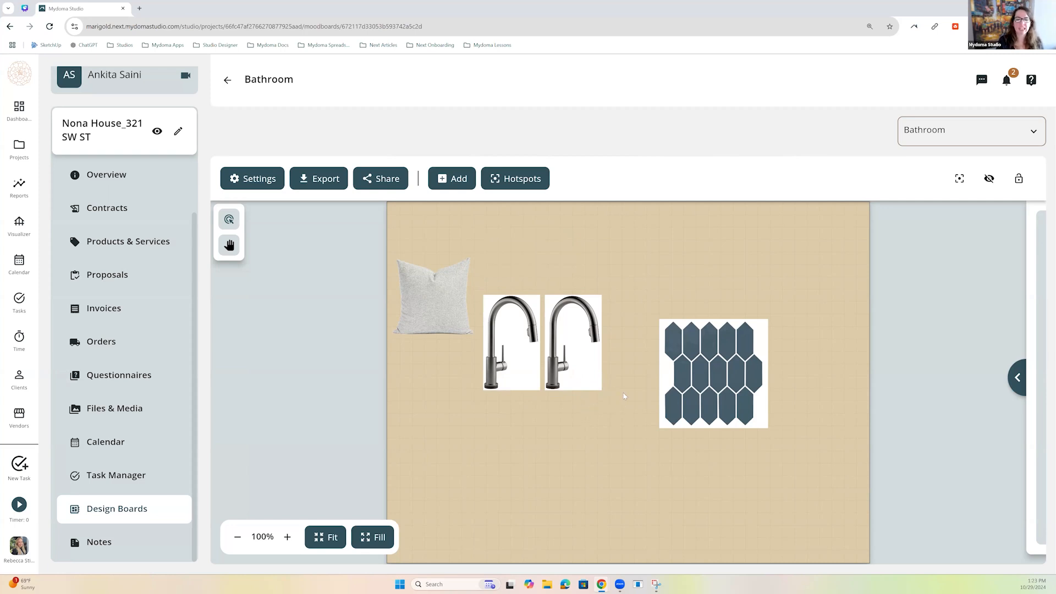
# Move both faucet images together into the board's upper-right corner, above the tile image.
pyautogui.moveTo(501, 357); pyautogui.dragTo(625, 394)
pyautogui.moveTo(527, 371); pyautogui.dragTo(764, 281)
pyautogui.click(701, 268)
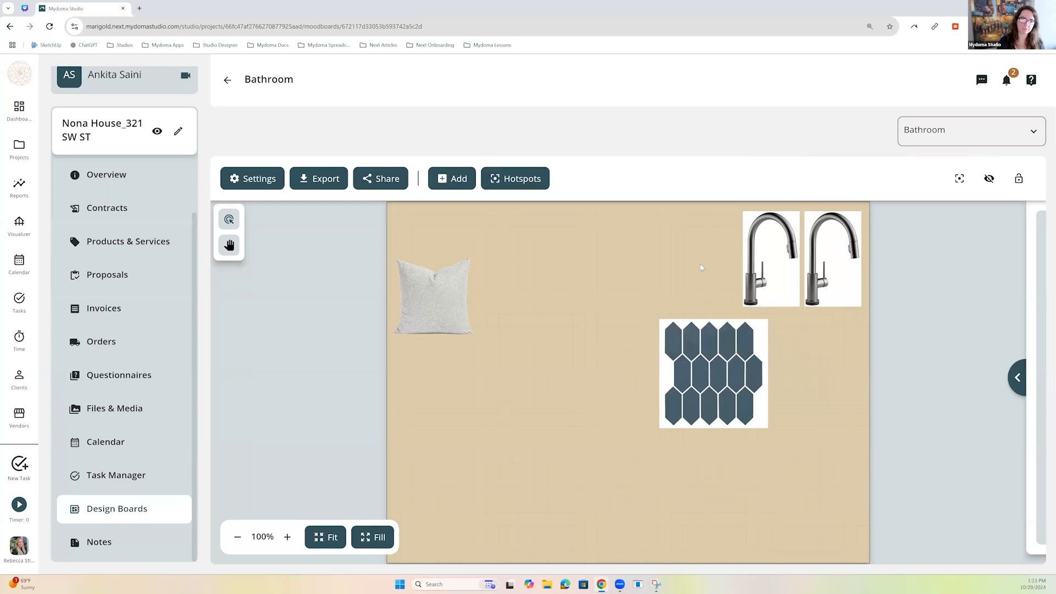
# Add a text line reading "Kitchen" to the board.
pyautogui.click(459, 184)
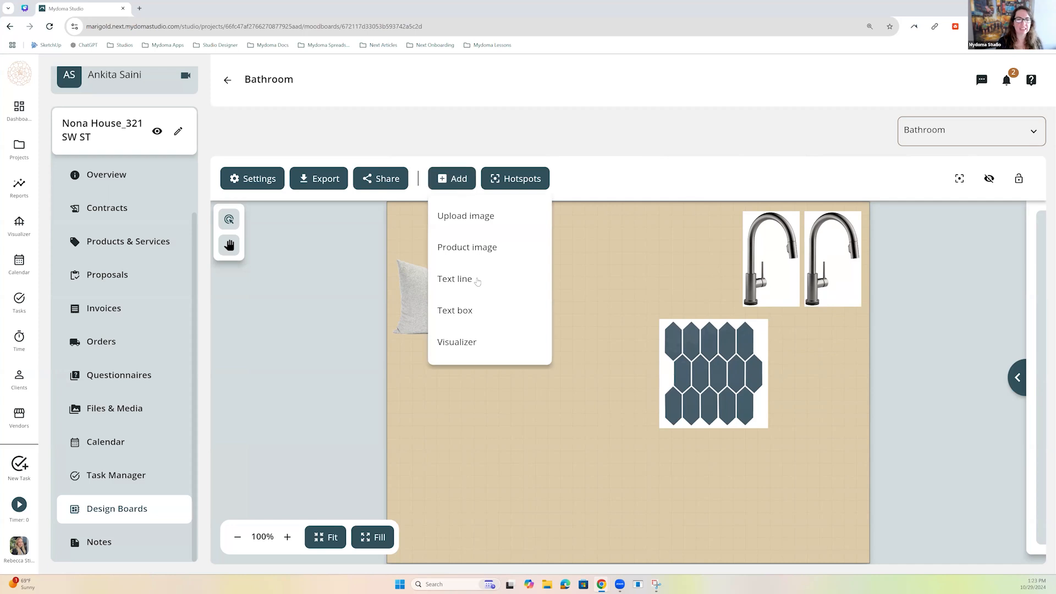
pyautogui.click(465, 283)
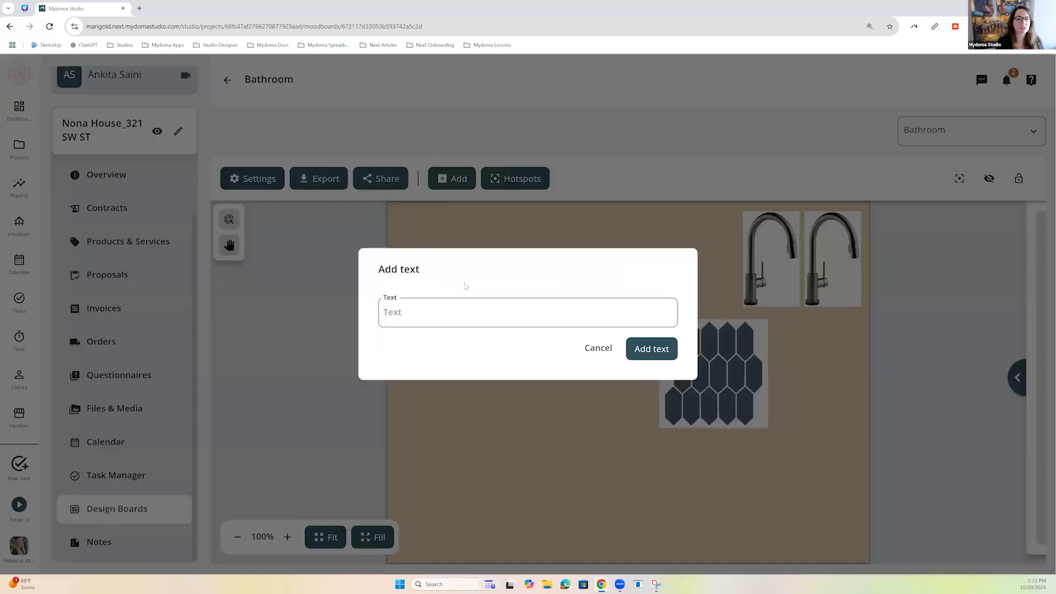
pyautogui.click(451, 310)
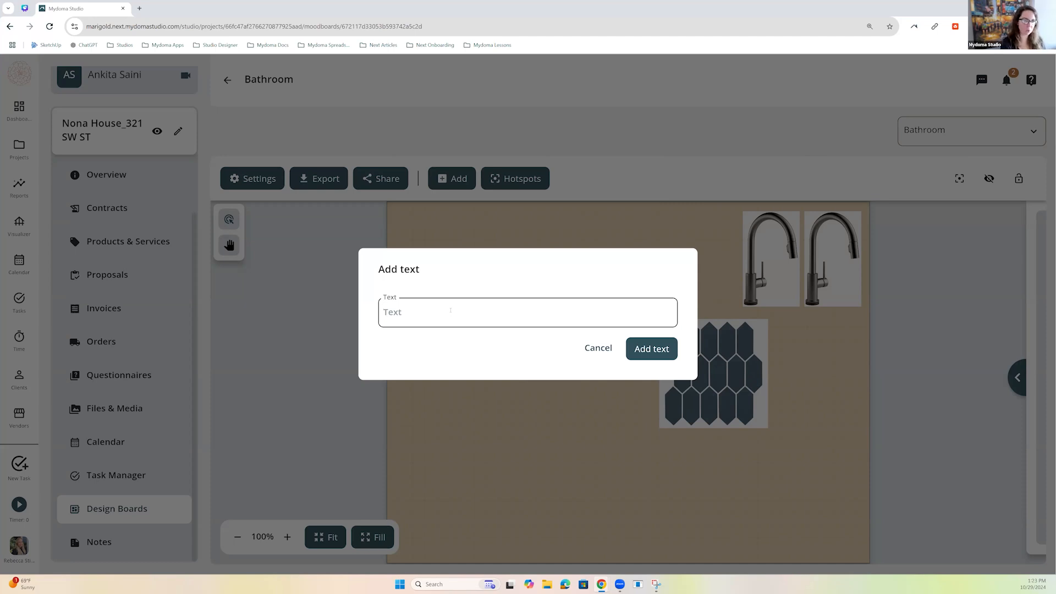
pyautogui.write('Kitchen')
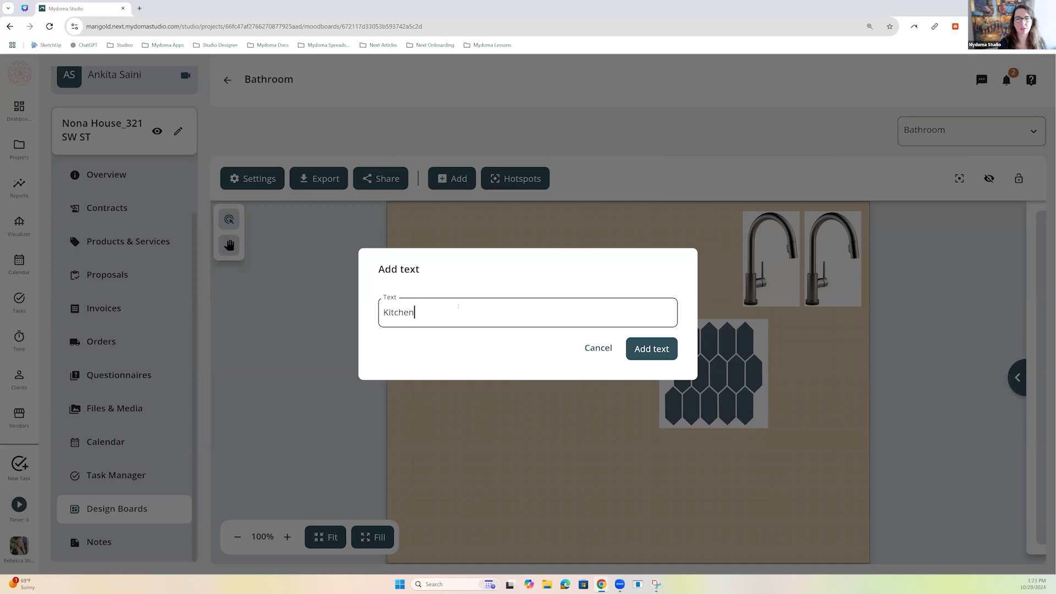
pyautogui.click(656, 355)
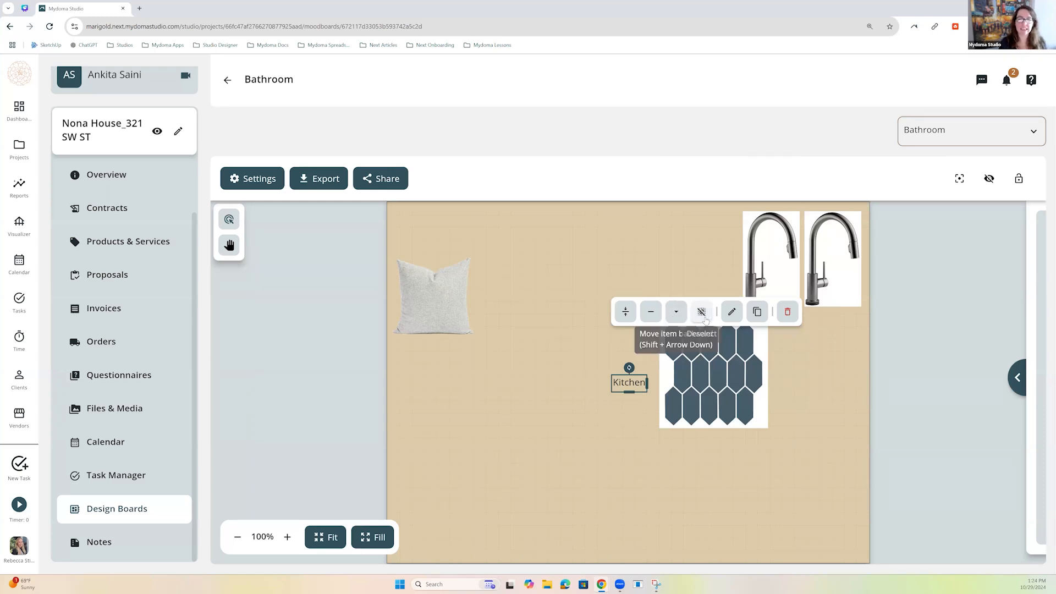
# Change the text line's wording to "Kitchen 2" and save it.
pyautogui.click(736, 312)
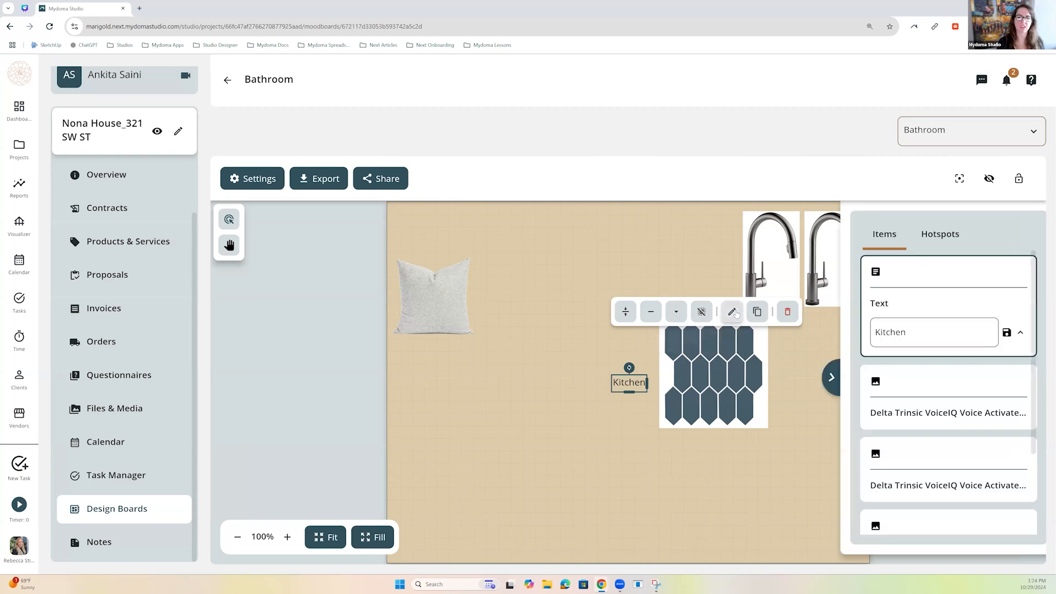
pyautogui.click(906, 335)
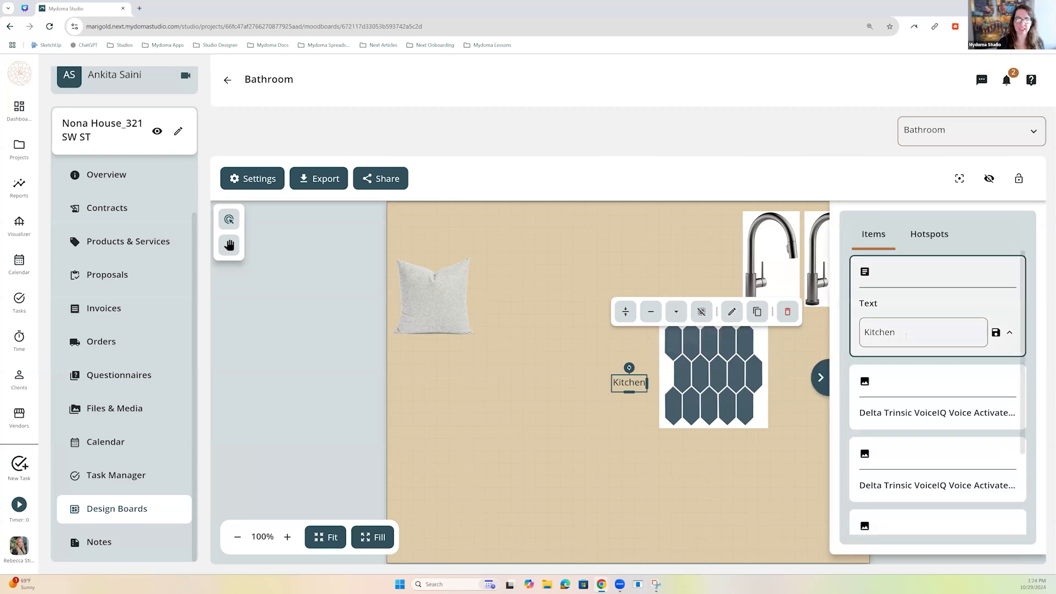
pyautogui.write('2')
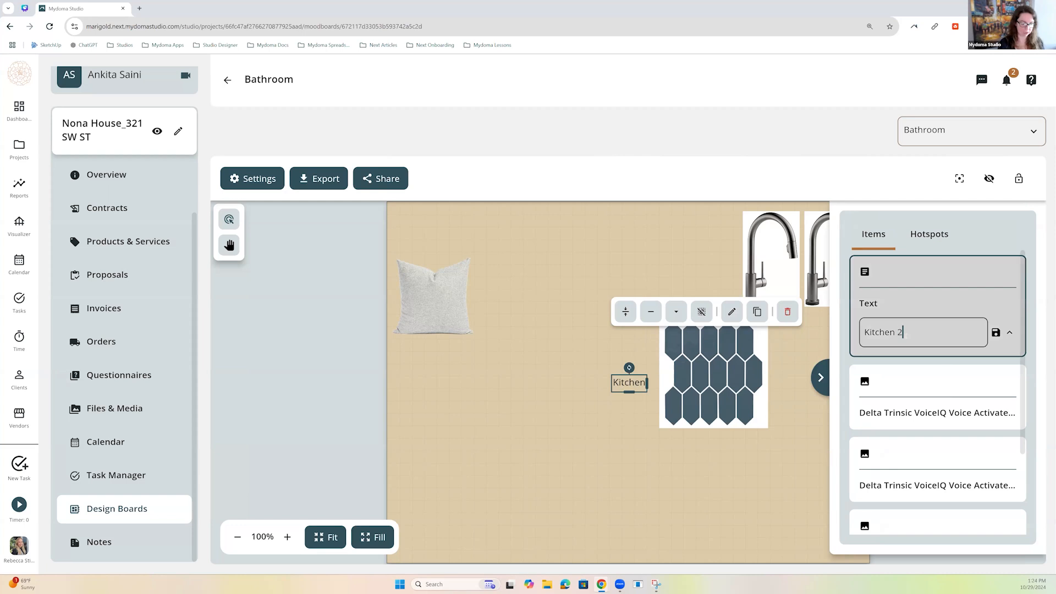
pyautogui.click(995, 332)
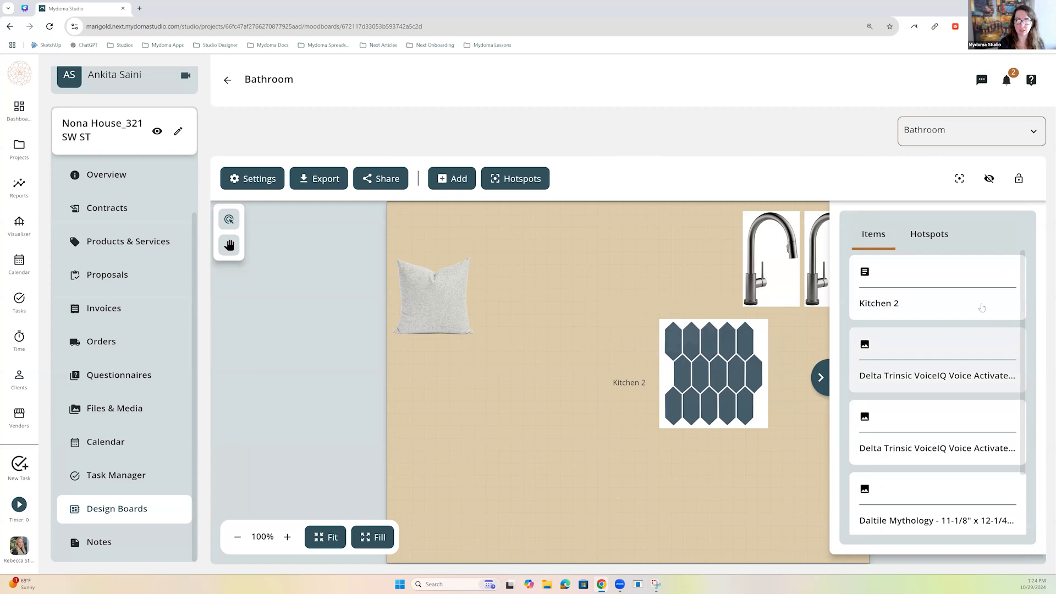
pyautogui.click(617, 383)
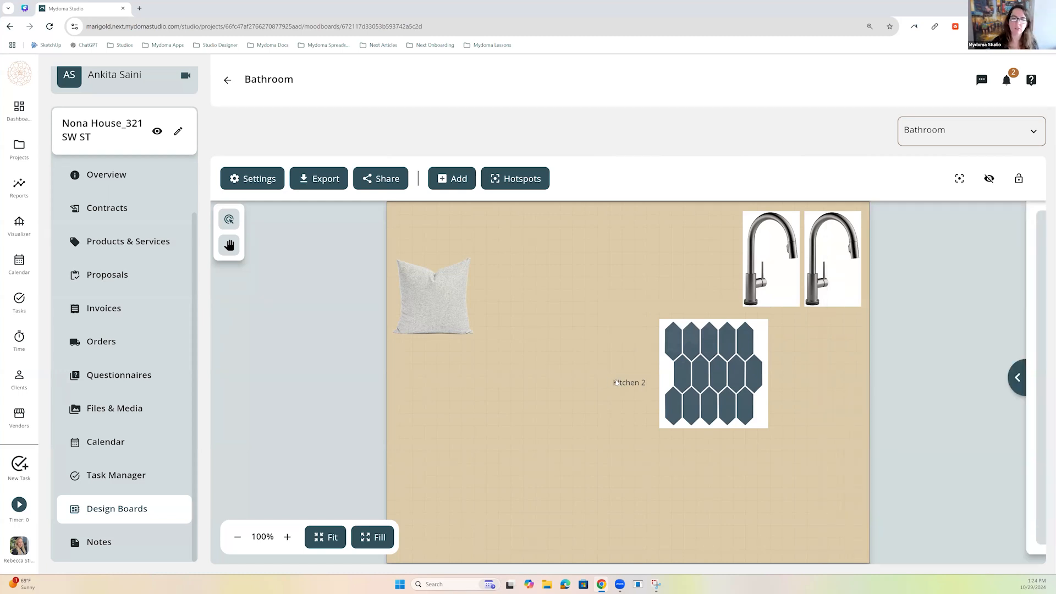
# Enlarge the "Kitchen 2" text by stretching its box to more than twice its height and width.
pyautogui.click(617, 383)
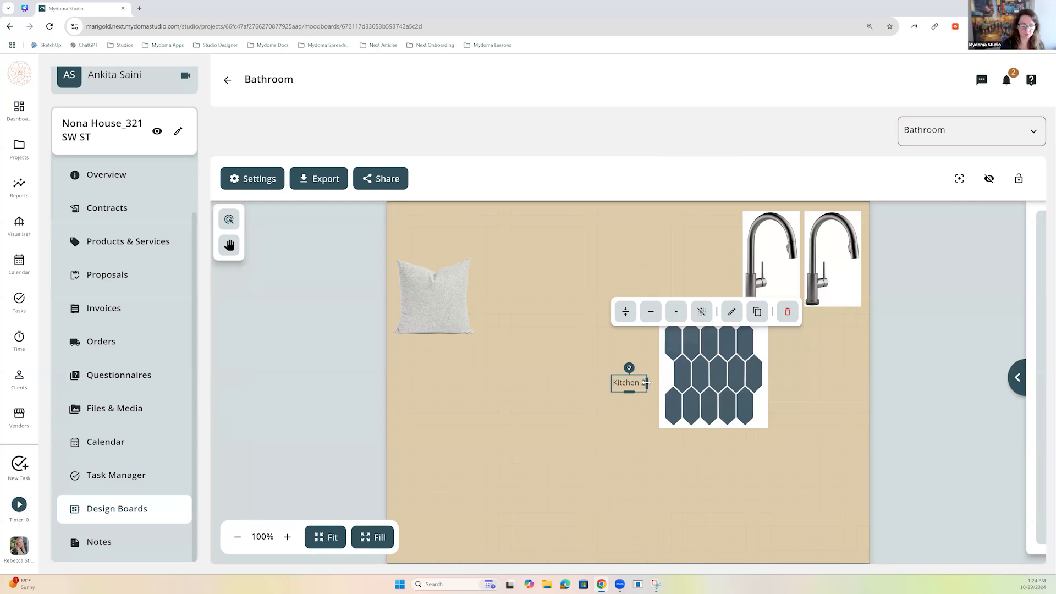
pyautogui.scroll(10, 649, 396)
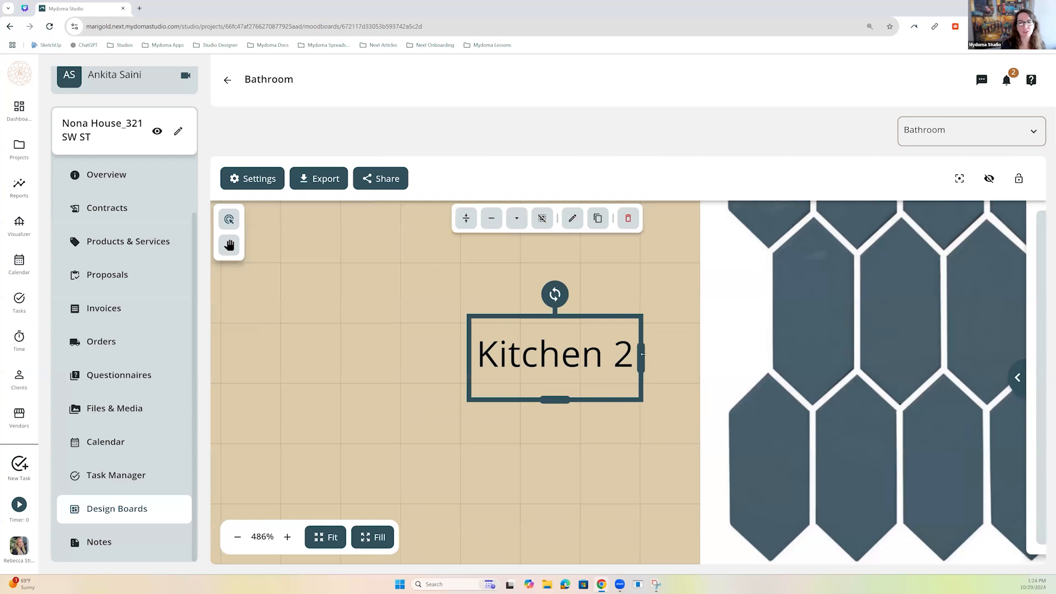
pyautogui.scroll(1, 645, 364)
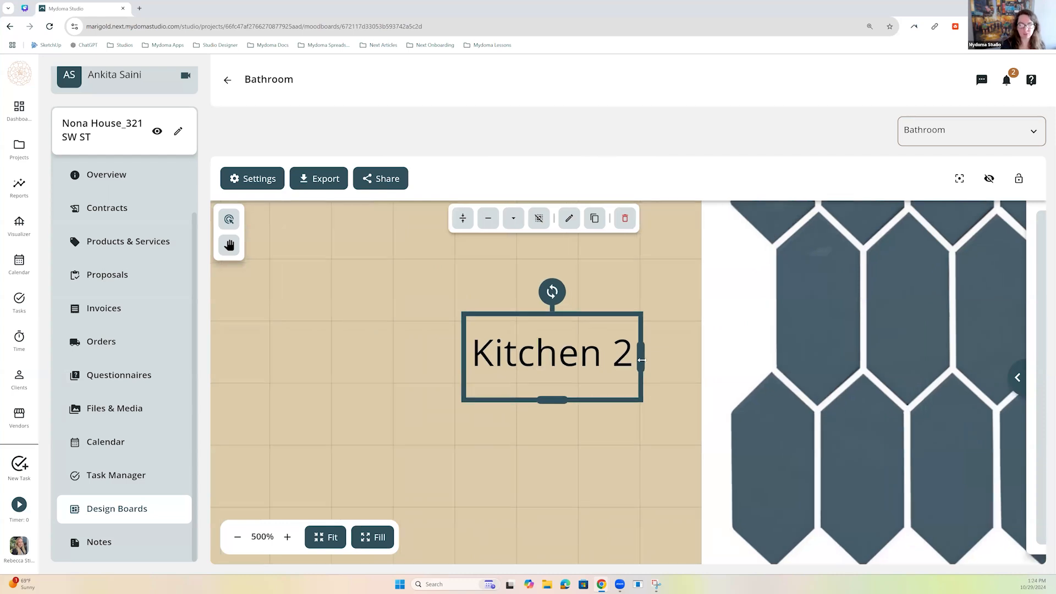
pyautogui.moveTo(555, 401); pyautogui.dragTo(555, 510)
pyautogui.moveTo(641, 406); pyautogui.dragTo(937, 423)
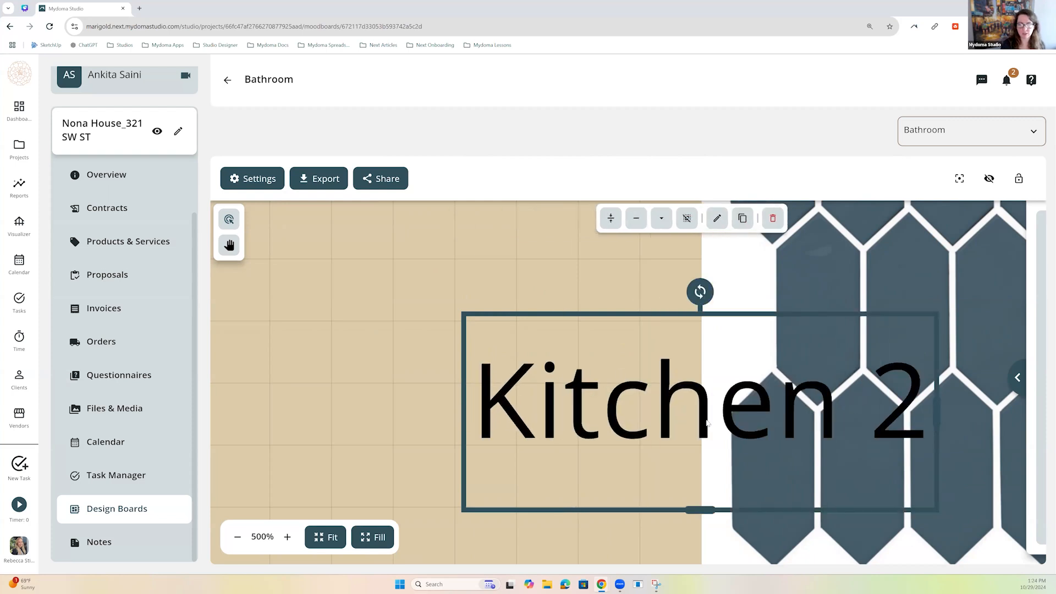
# Move the "Kitchen 2" text clear of the tile image, down to the board's bottom edge left of centre.
pyautogui.moveTo(608, 422); pyautogui.dragTo(251, 392)
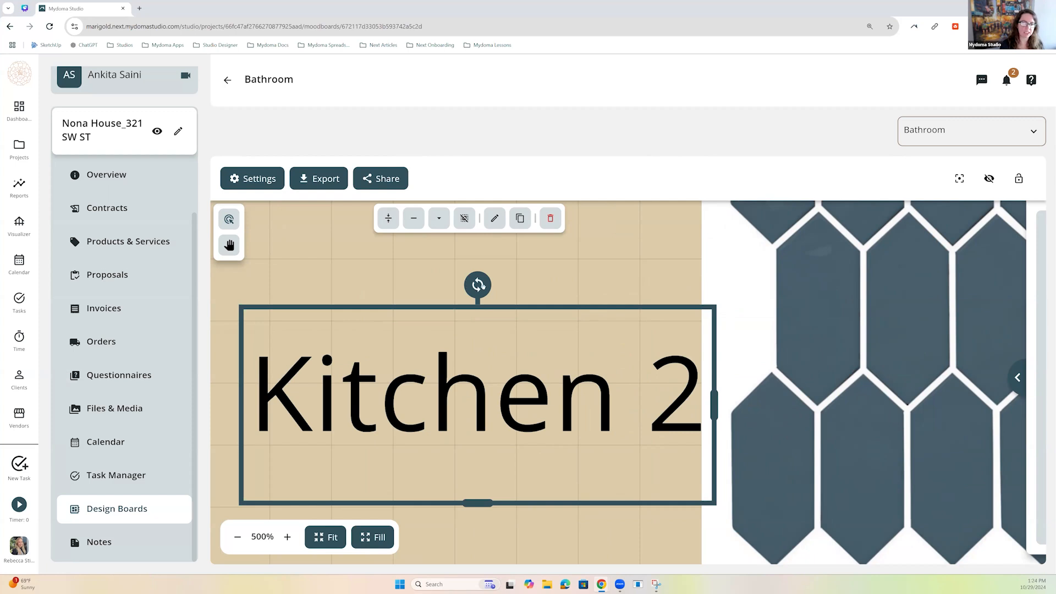
pyautogui.moveTo(454, 291)
pyautogui.mouseDown()
pyautogui.moveTo(439, 313)
pyautogui.moveTo(442, 290)
pyautogui.moveTo(471, 286)
pyautogui.mouseUp()
pyautogui.moveTo(536, 342); pyautogui.dragTo(480, 342)
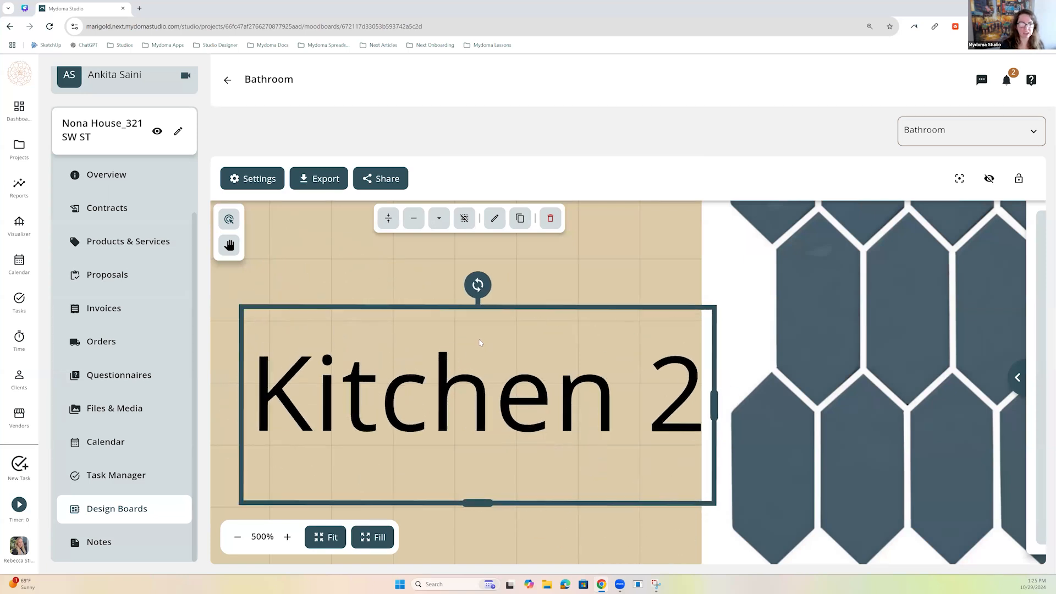
pyautogui.moveTo(548, 397); pyautogui.dragTo(530, 412)
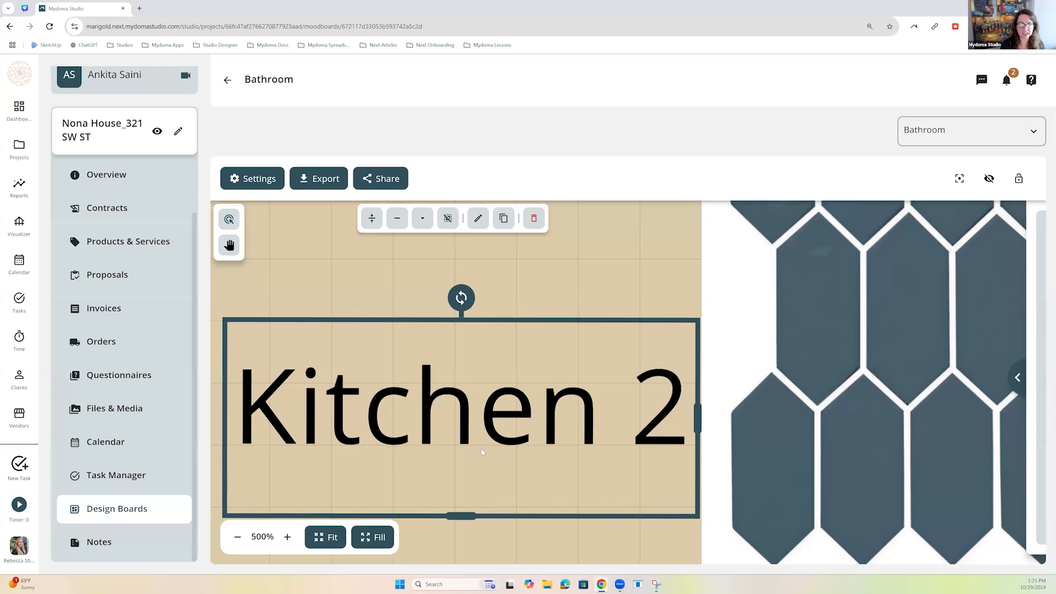
pyautogui.click(326, 537)
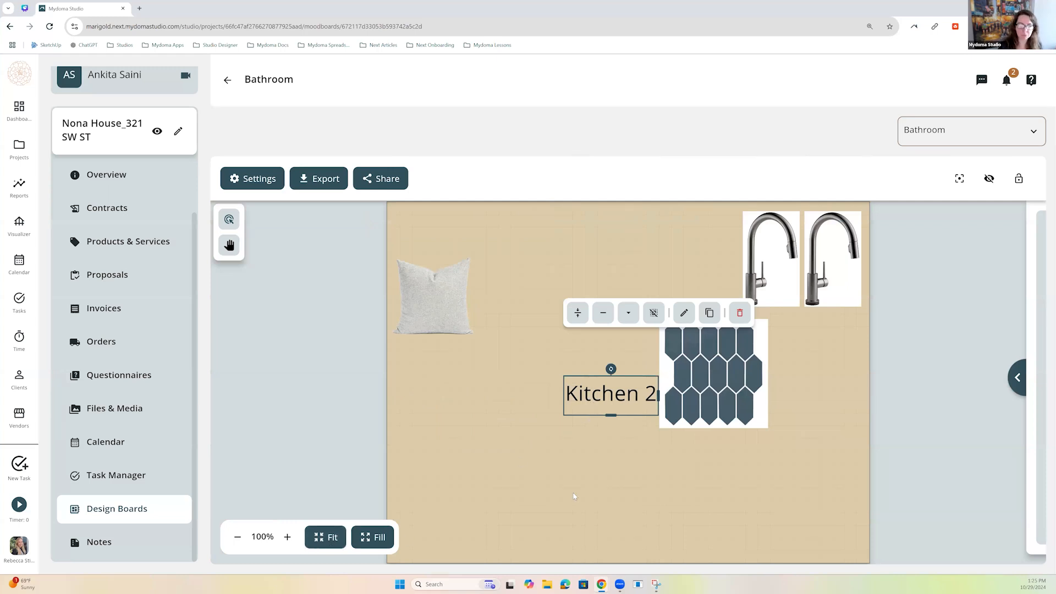
pyautogui.moveTo(553, 554); pyautogui.dragTo(496, 546)
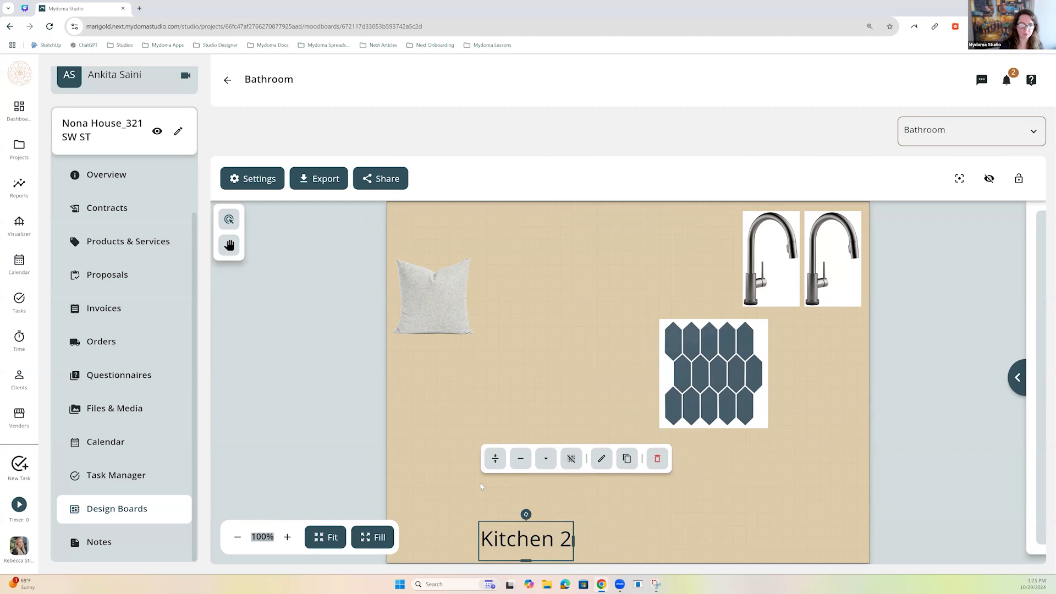
pyautogui.click(481, 486)
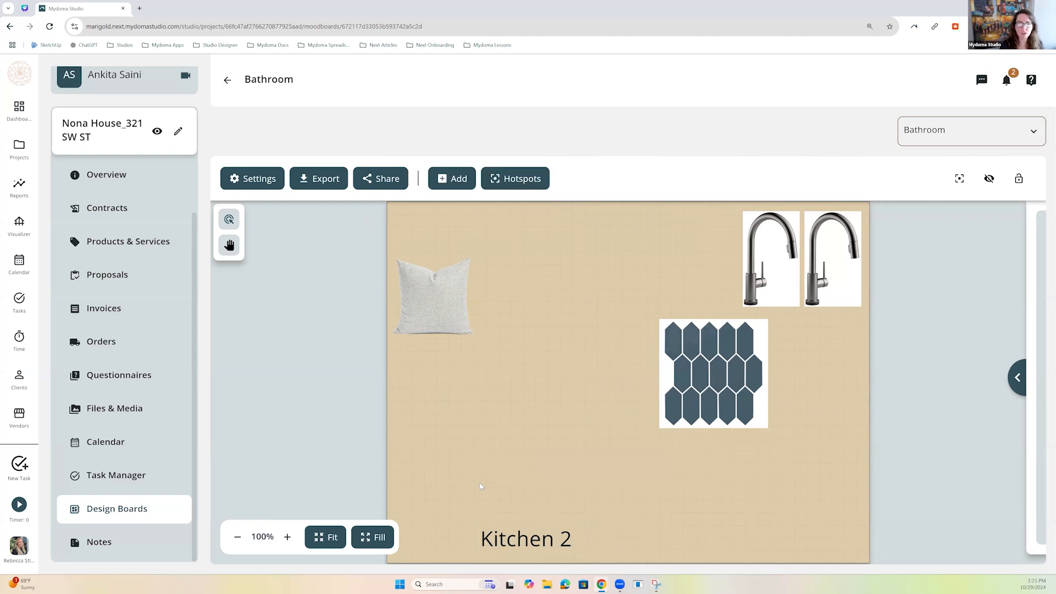
# Search the media gallery for "logo" and add the second transparent Marigold Studio Logo.png from Nov. 14, 2023 to the board.
pyautogui.click(458, 187)
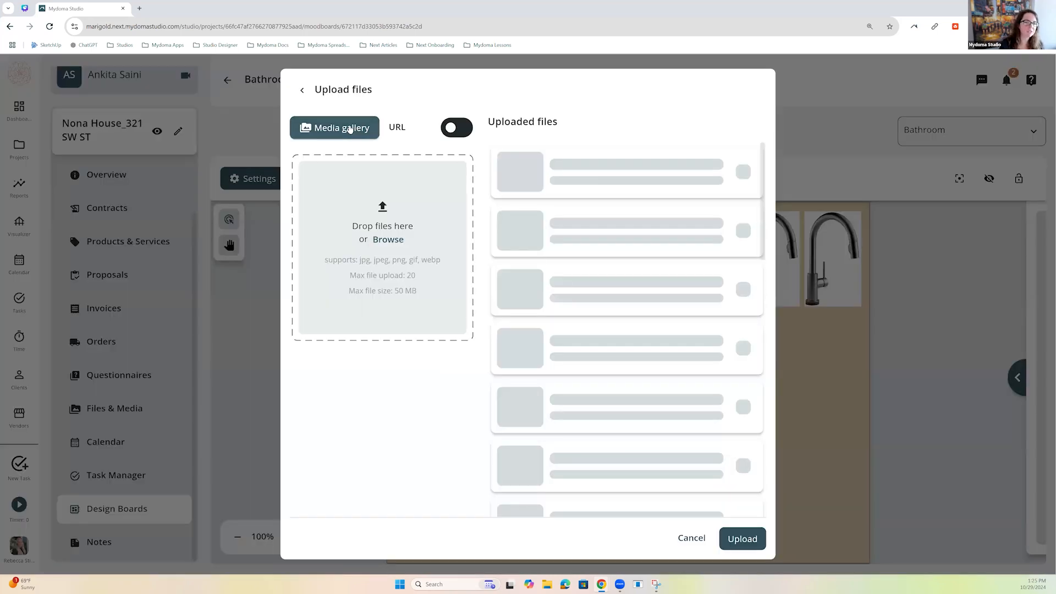
pyautogui.click(350, 129)
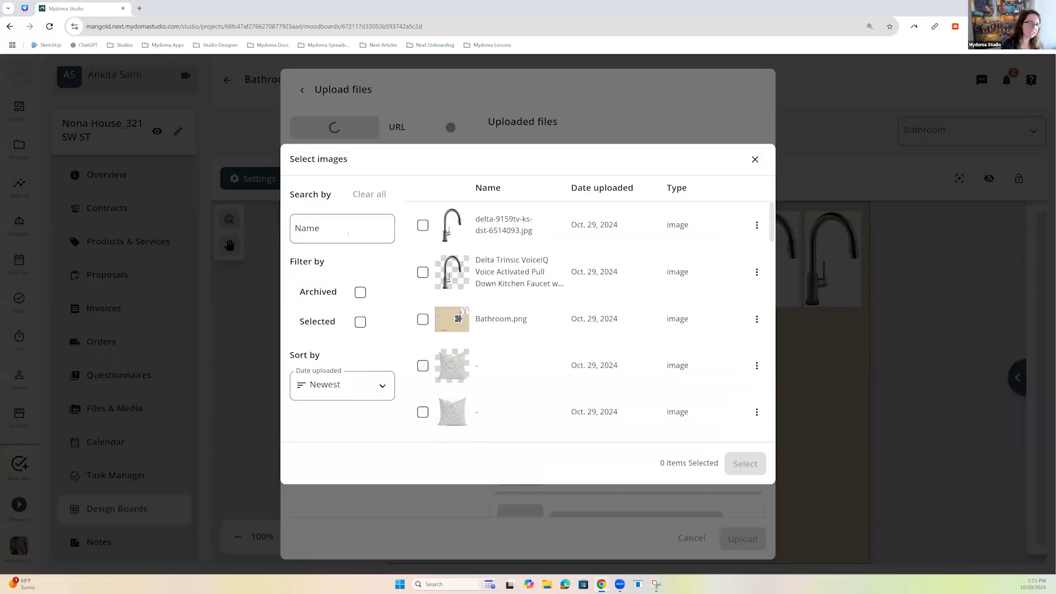
pyautogui.click(348, 234)
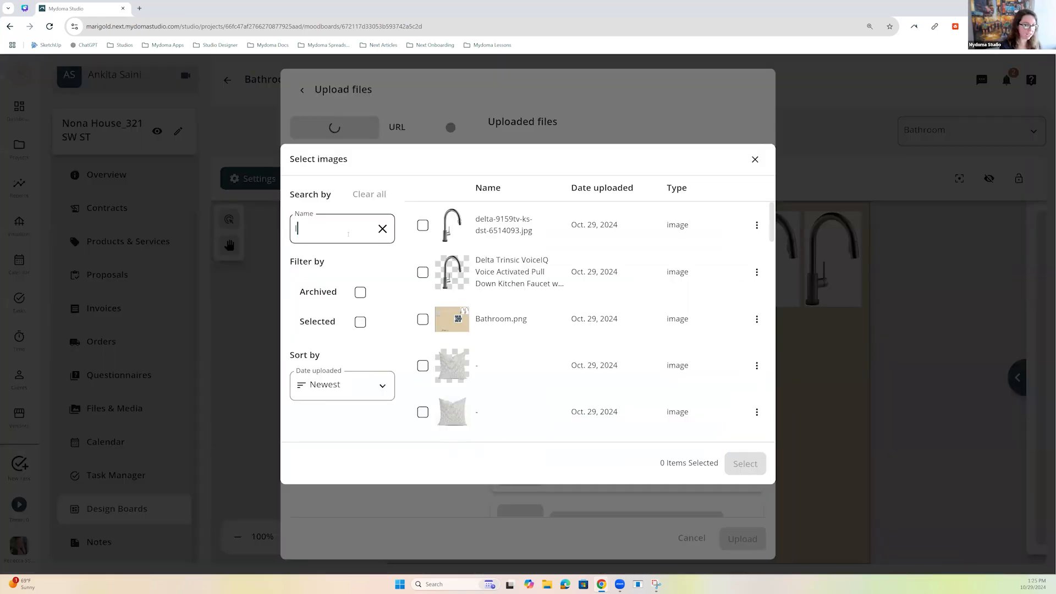
pyautogui.write('logo')
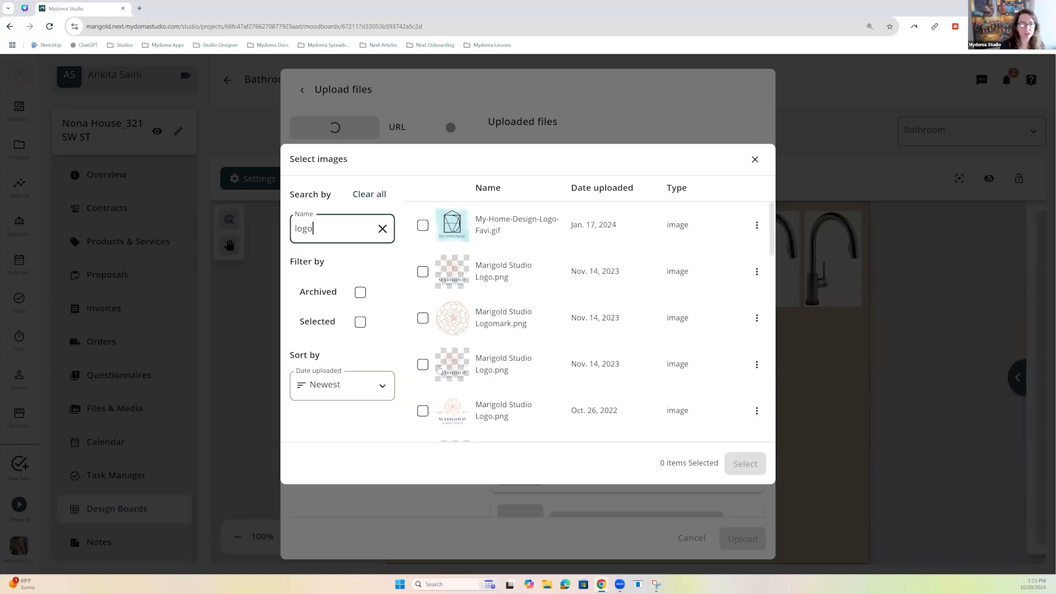
pyautogui.click(423, 364)
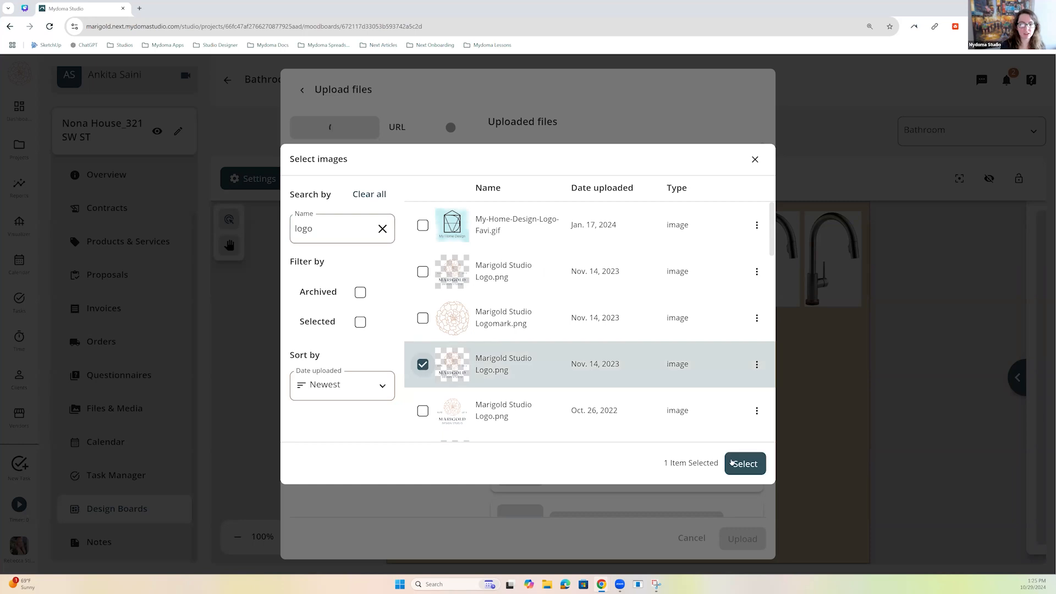
pyautogui.click(733, 463)
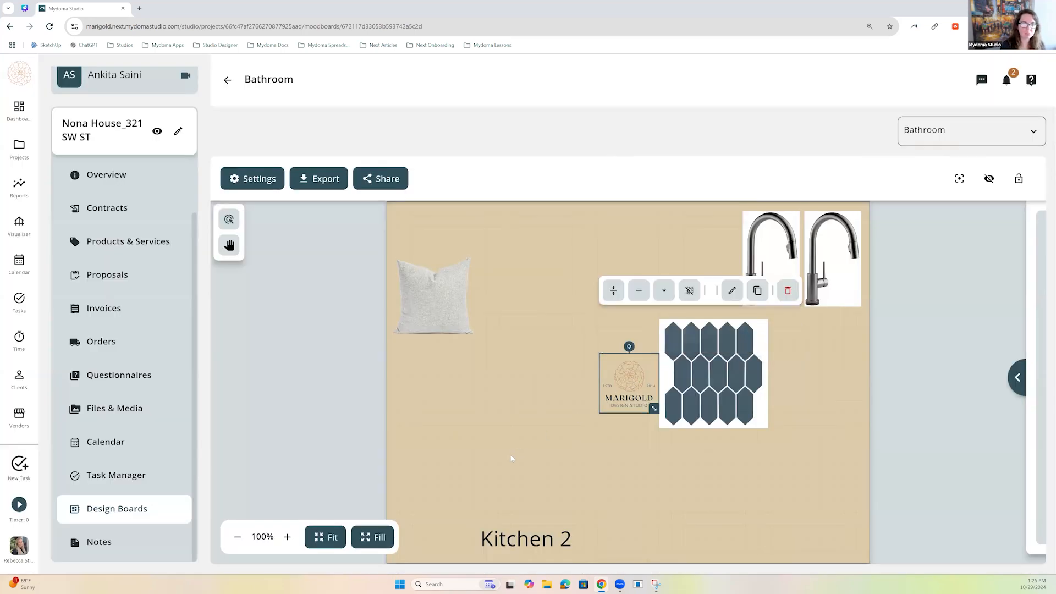
# Place the Marigold logo, slightly enlarged, in the board's lower-left corner and nudge the "Kitchen 2" text up beside it.
pyautogui.moveTo(617, 395); pyautogui.dragTo(417, 535)
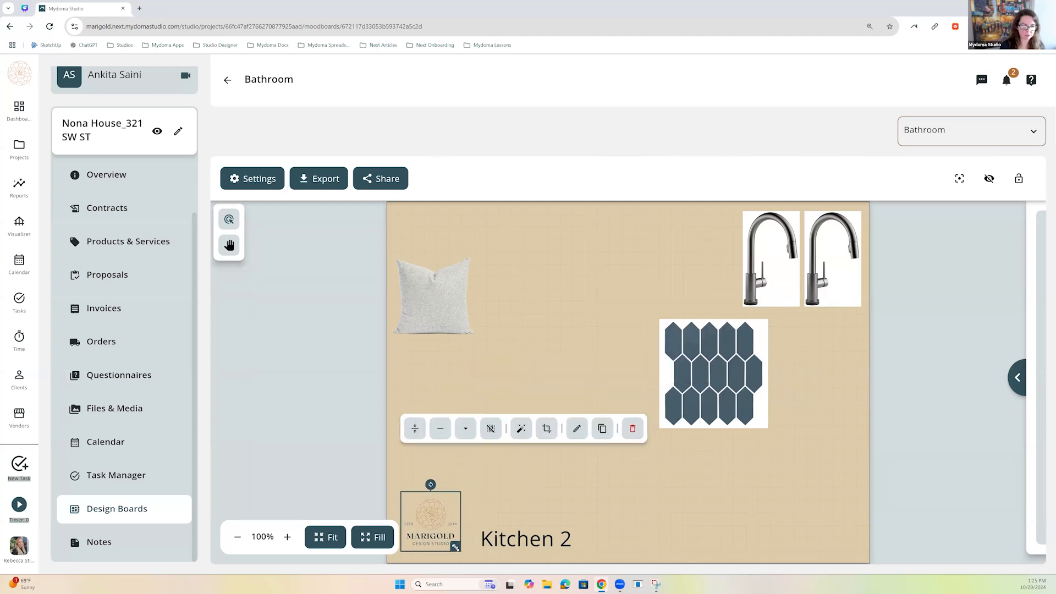
pyautogui.moveTo(464, 559); pyautogui.dragTo(439, 545)
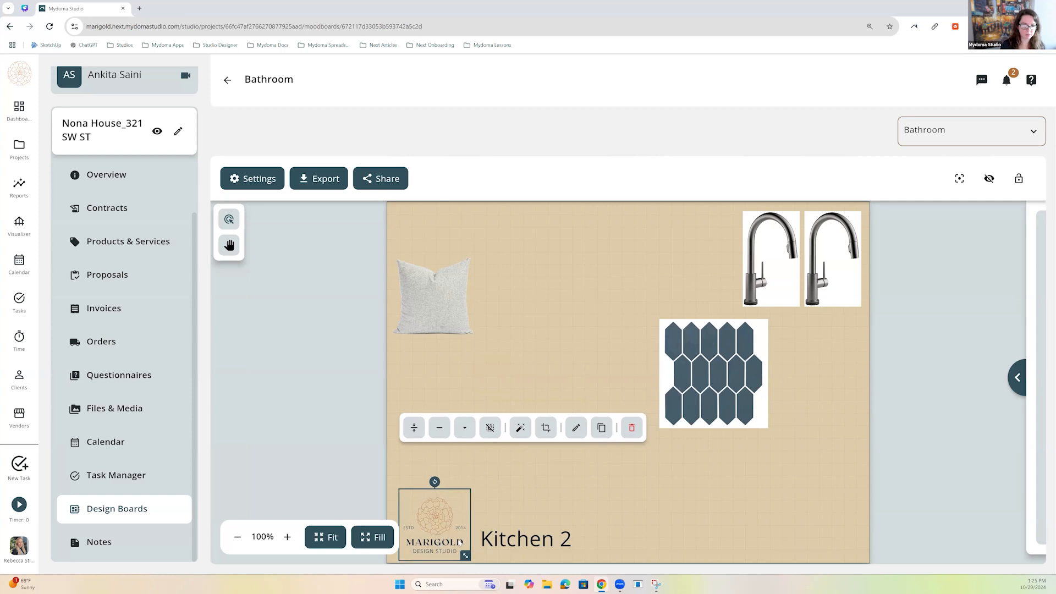
pyautogui.click(517, 542)
pyautogui.moveTo(516, 536); pyautogui.dragTo(516, 536)
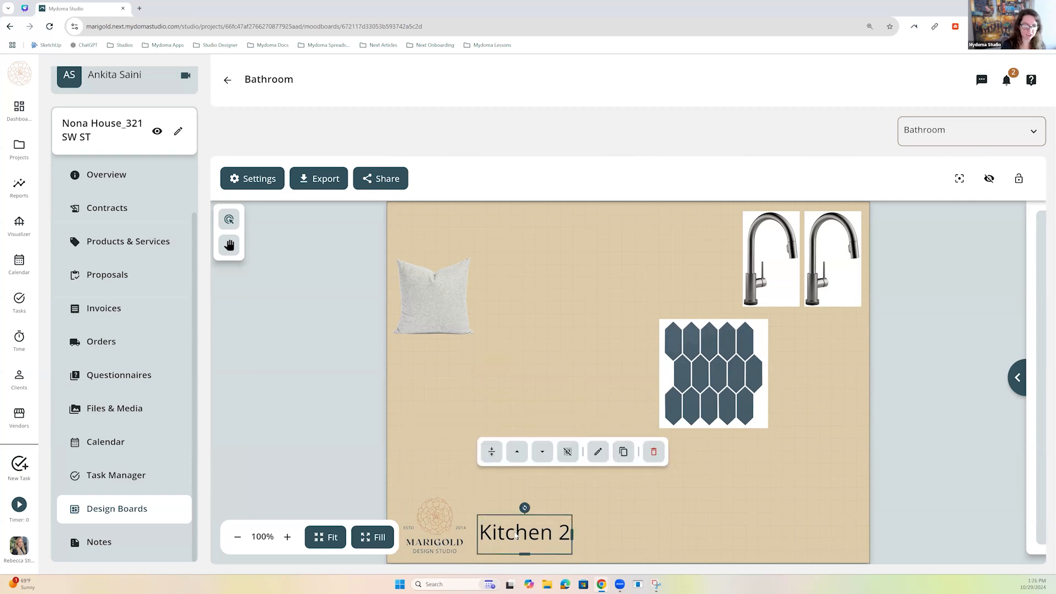
pyautogui.click(623, 521)
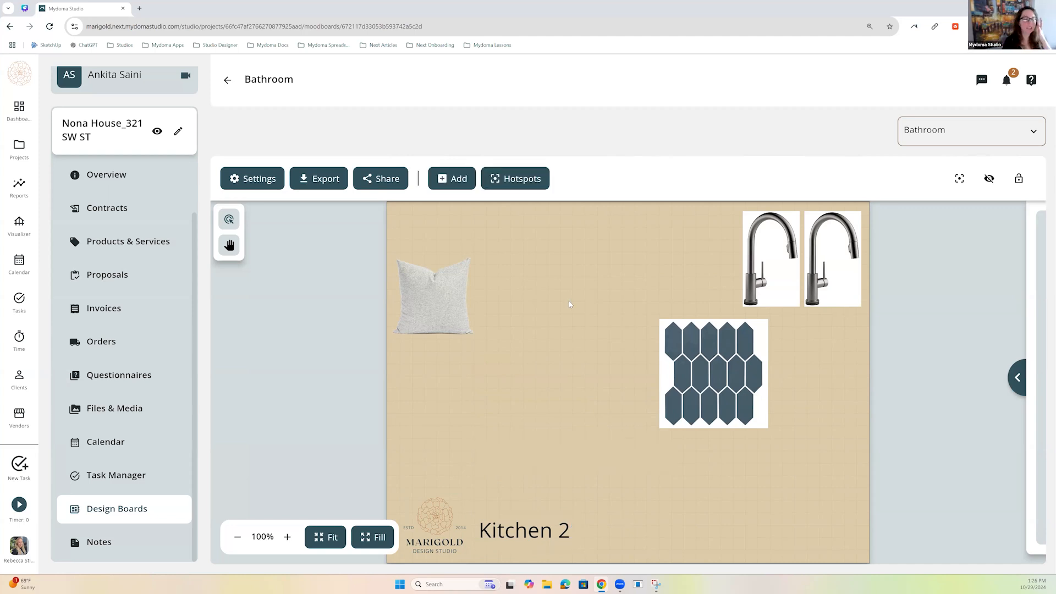
# Add a text box reading "This tile is a fabulous Blue." to the board.
pyautogui.click(456, 175)
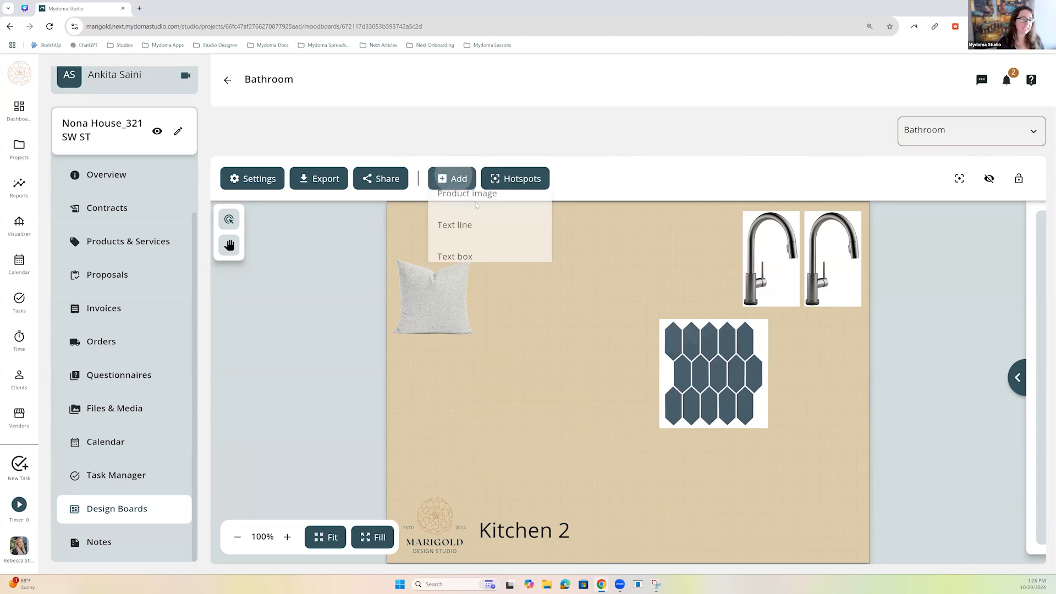
pyautogui.click(478, 318)
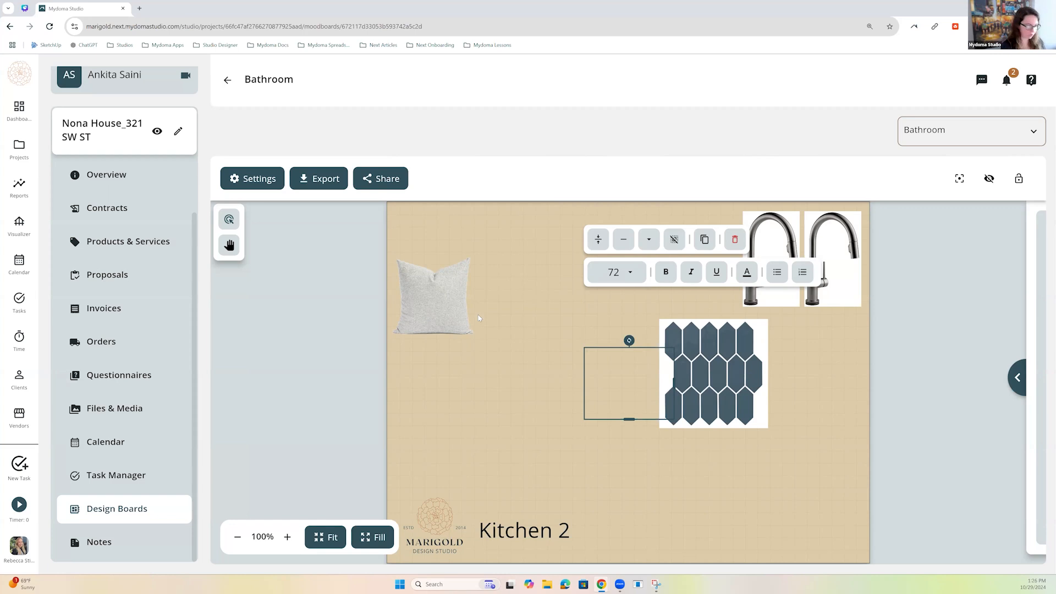
pyautogui.write('This ti')
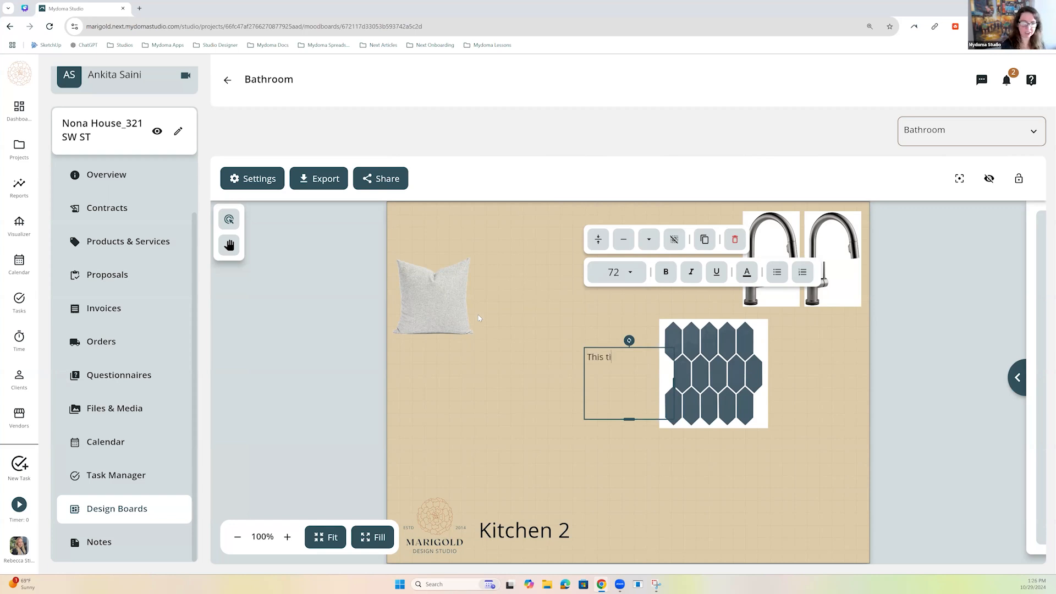
pyautogui.write('le is a ')
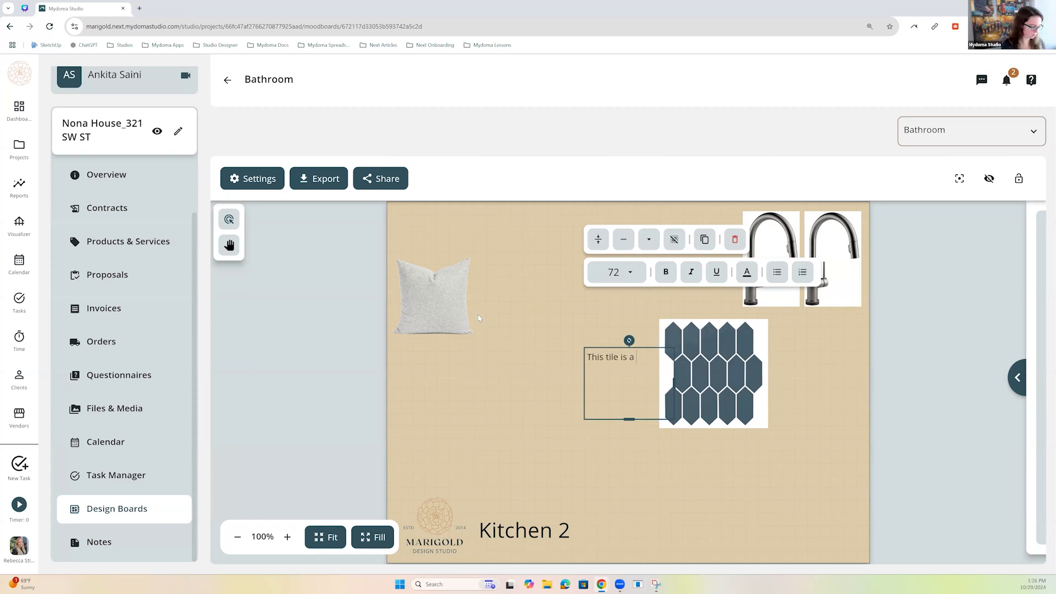
pyautogui.write('fabulous ')
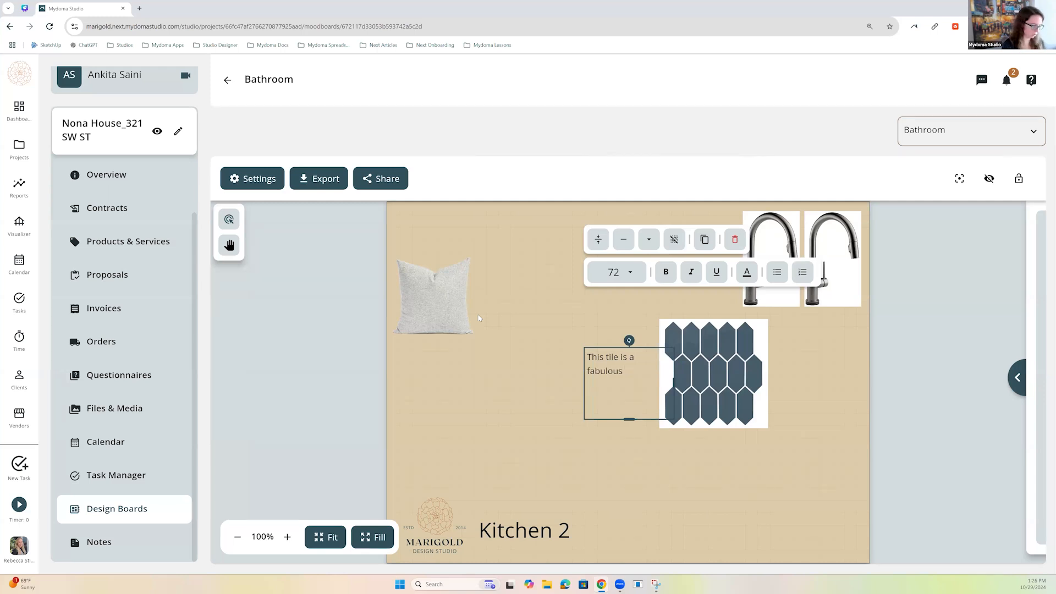
pyautogui.write('Blue')
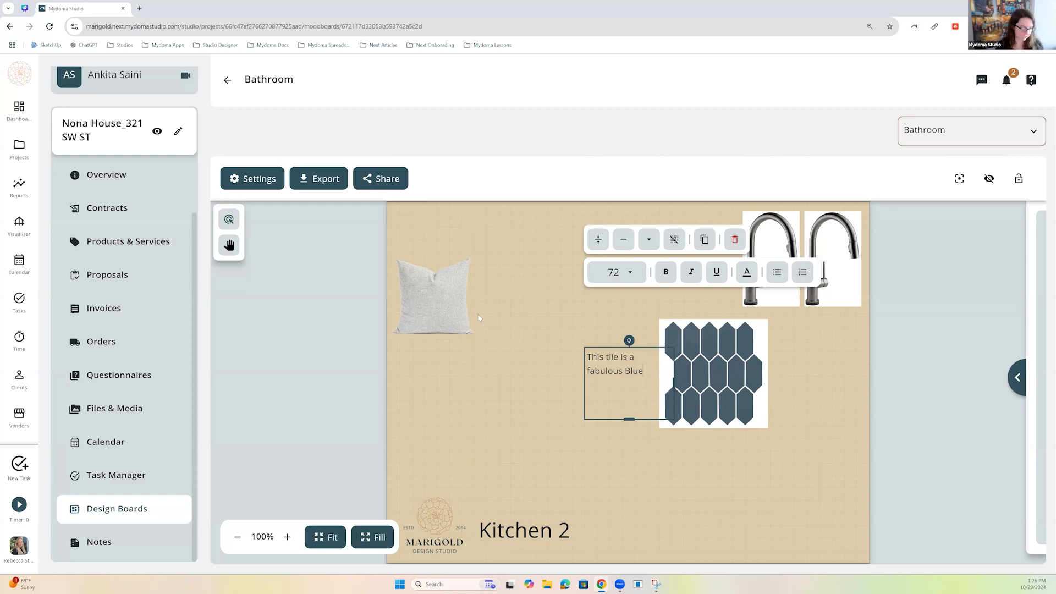
pyautogui.write('.')
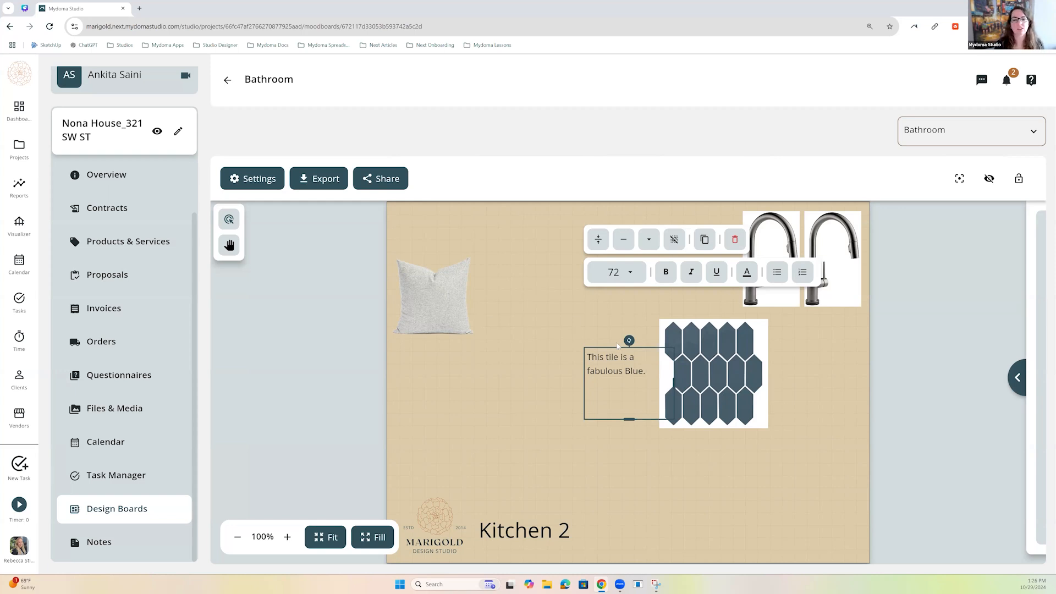
# Set the tile note's font size to 40.
pyautogui.click(631, 274)
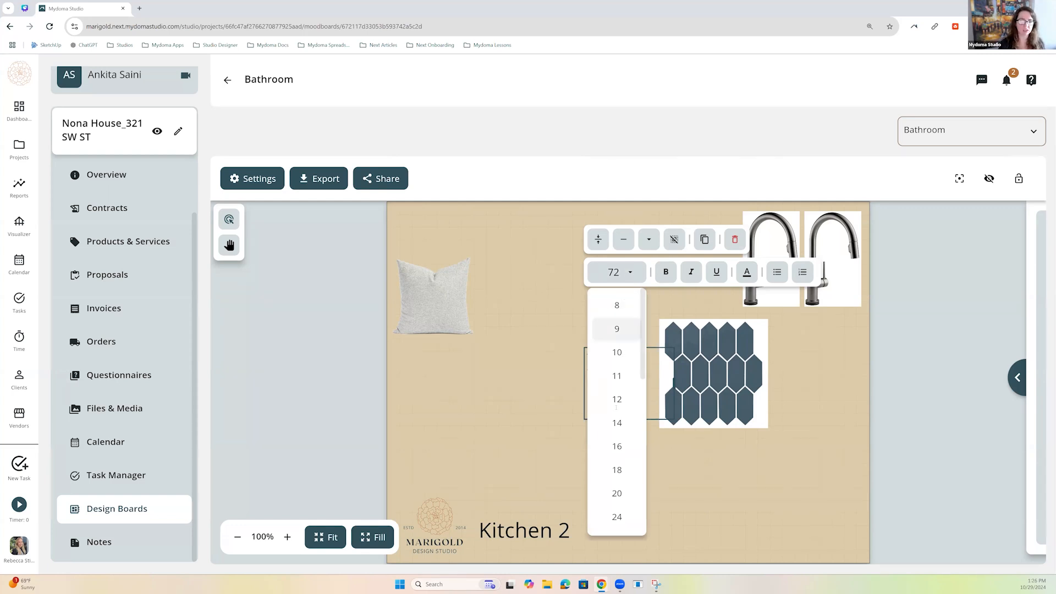
pyautogui.click(620, 495)
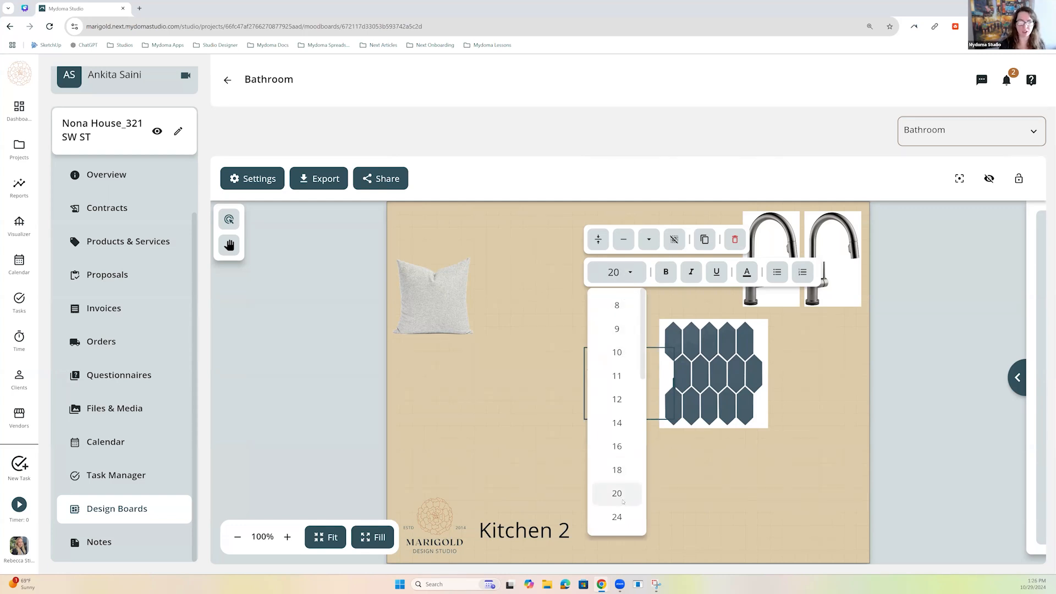
pyautogui.click(635, 273)
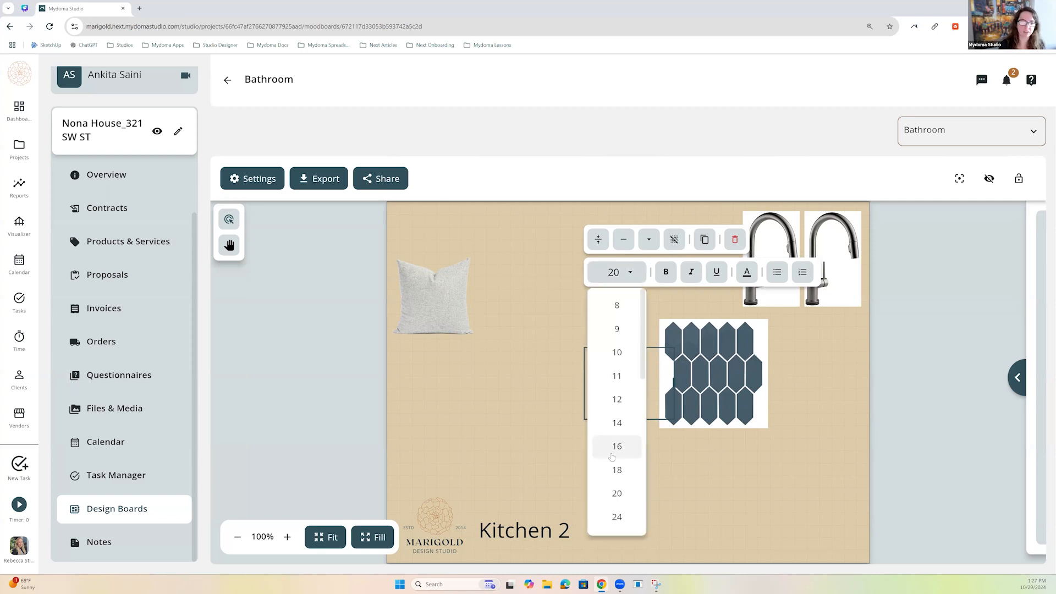
pyautogui.scroll(-3, 612, 457)
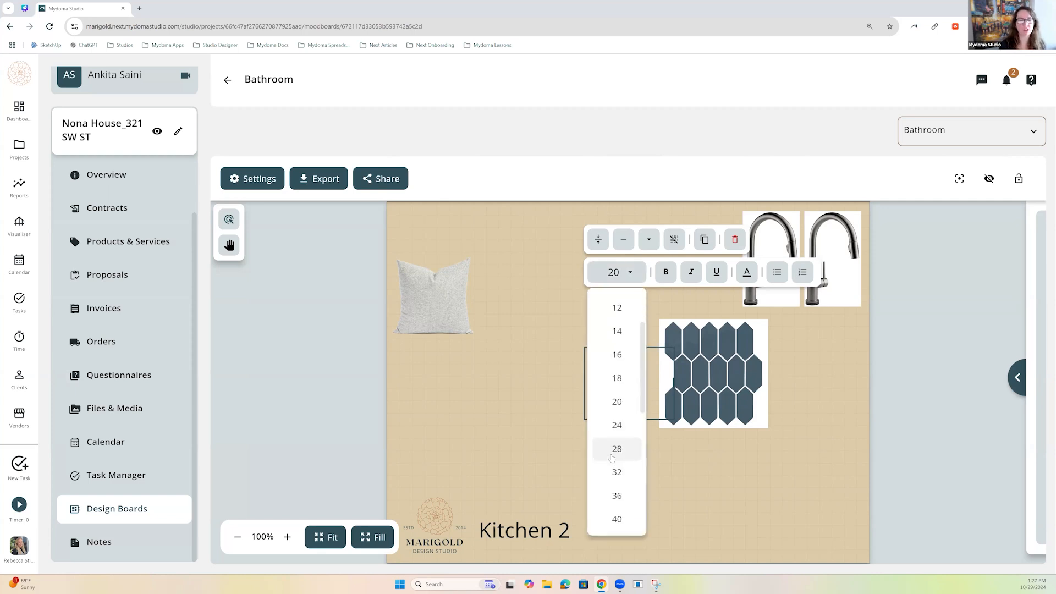
pyautogui.scroll(-2, 612, 459)
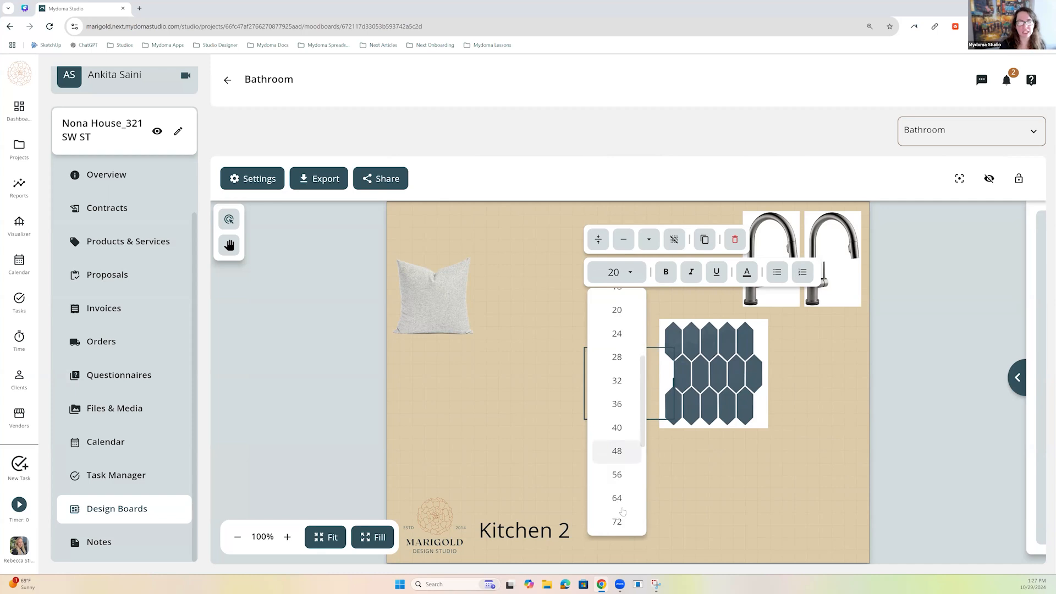
pyautogui.click(619, 428)
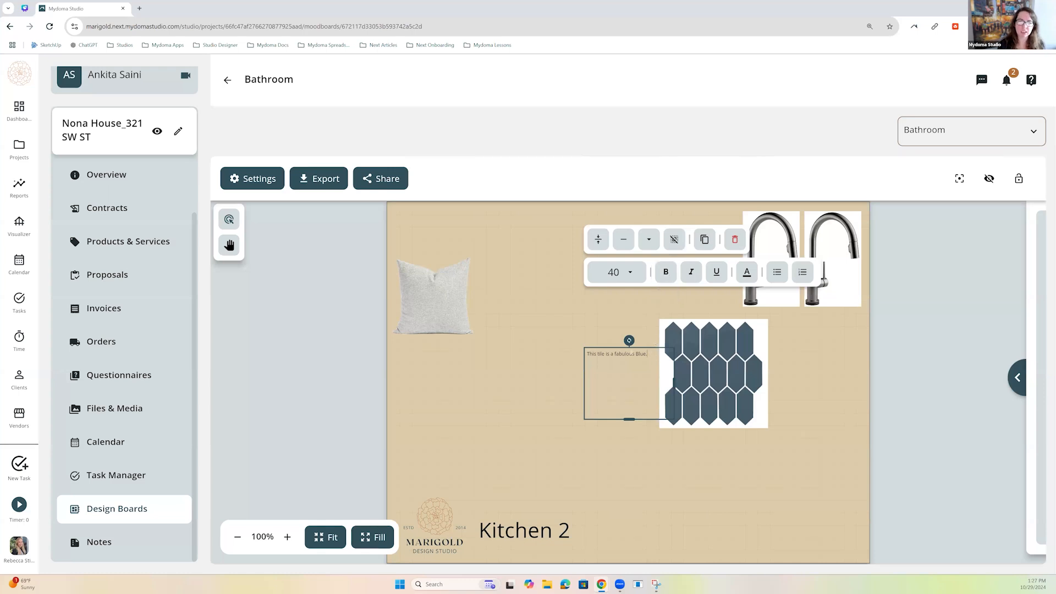
# Make the end of the tile note, around the word "Blue.", bold.
pyautogui.moveTo(648, 353); pyautogui.dragTo(631, 353)
pyautogui.click(666, 274)
pyautogui.click(653, 363)
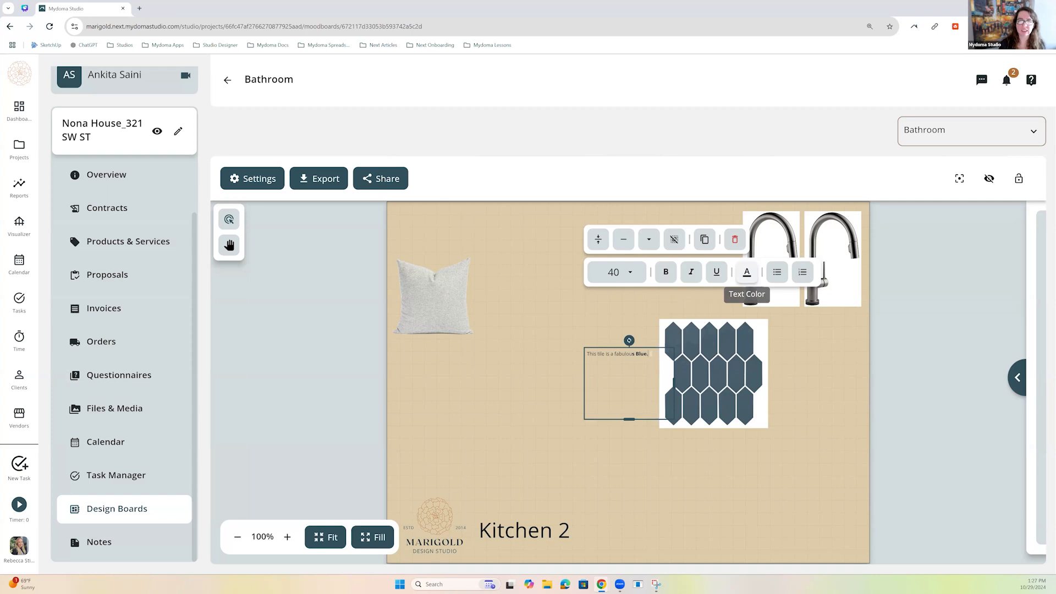
# Colour the word "Blue." in the tile note with the saved dark teal.
pyautogui.moveTo(650, 354); pyautogui.dragTo(638, 355)
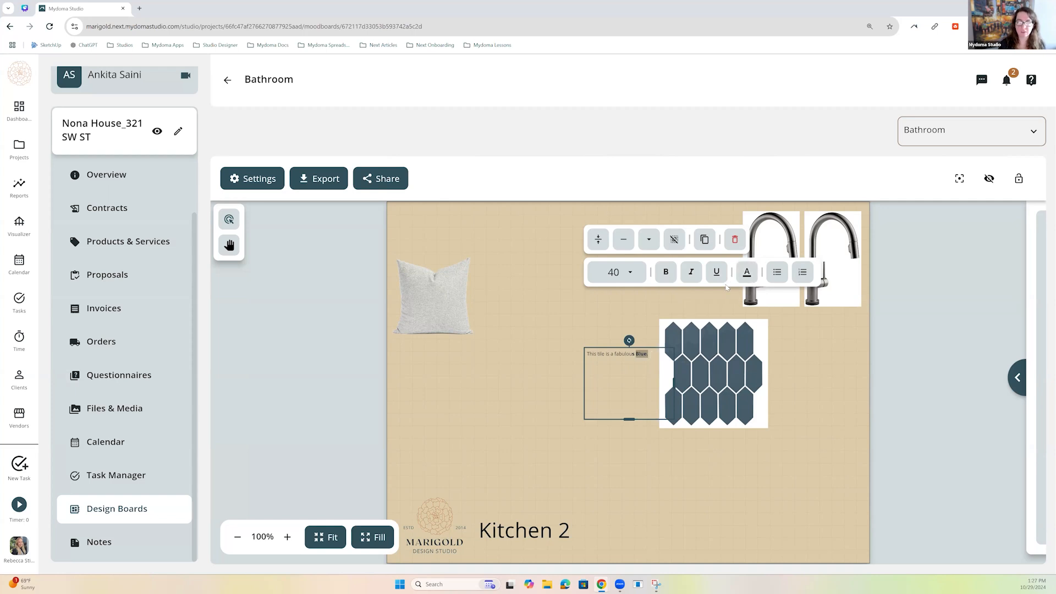
pyautogui.click(747, 271)
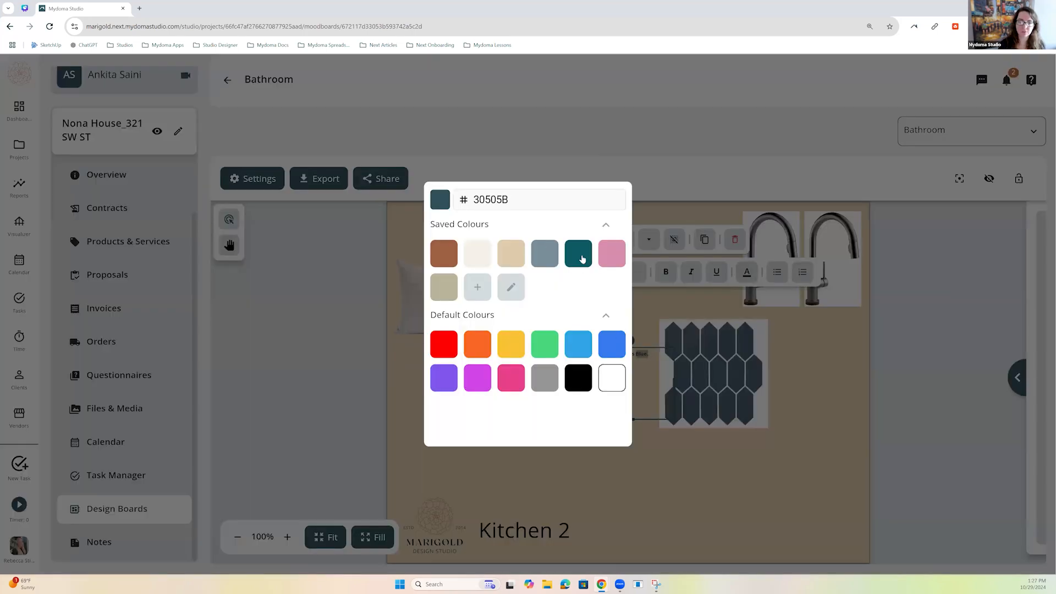
pyautogui.click(582, 258)
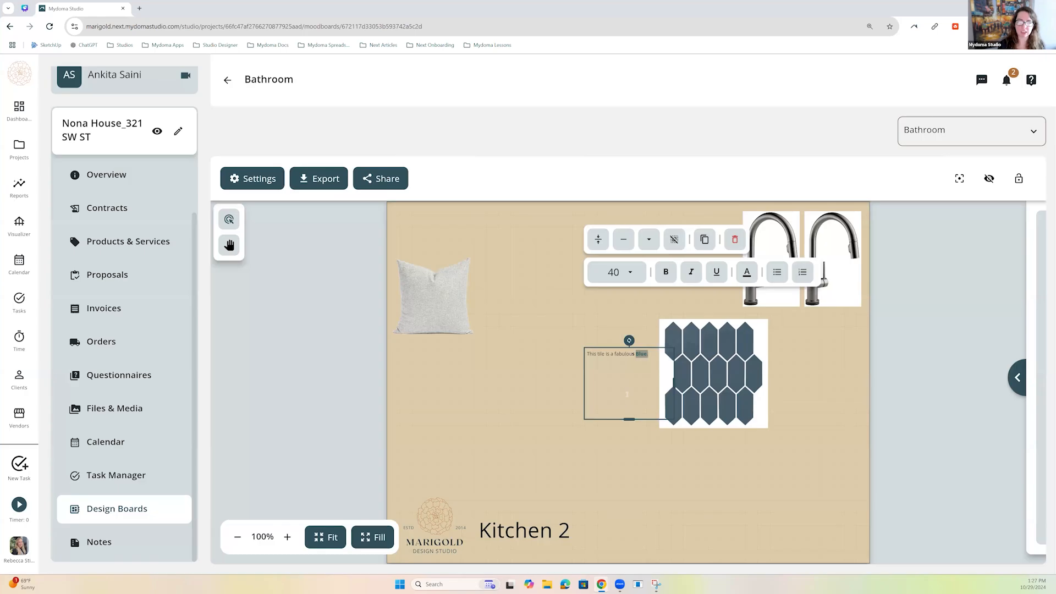
pyautogui.click(628, 393)
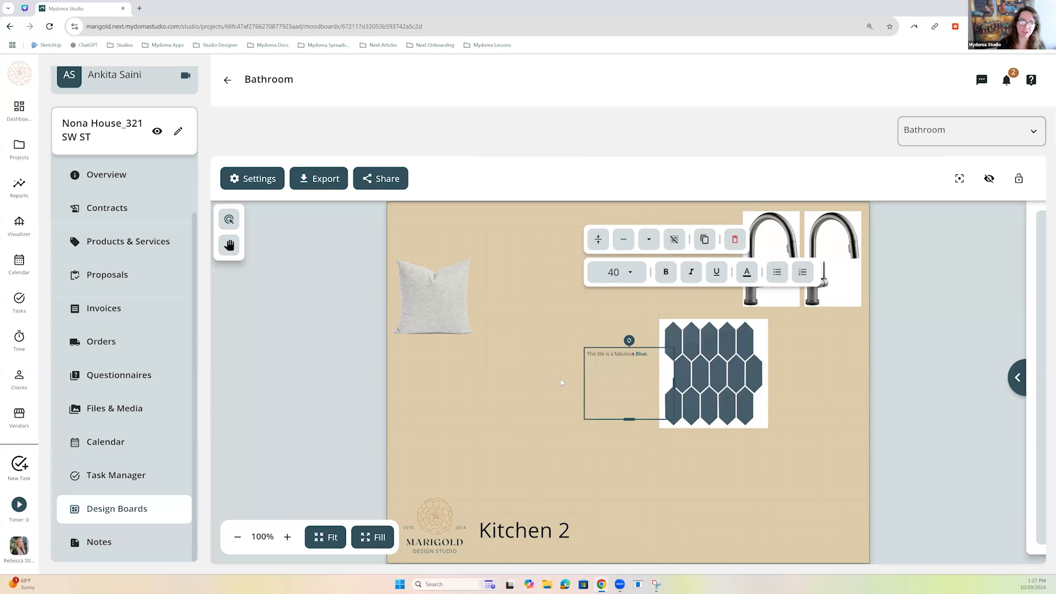
# Inspect the bold and coloured lettering at the end of the tile note up close, including the final "s" of "fabulous".
pyautogui.scroll(5, 561, 382)
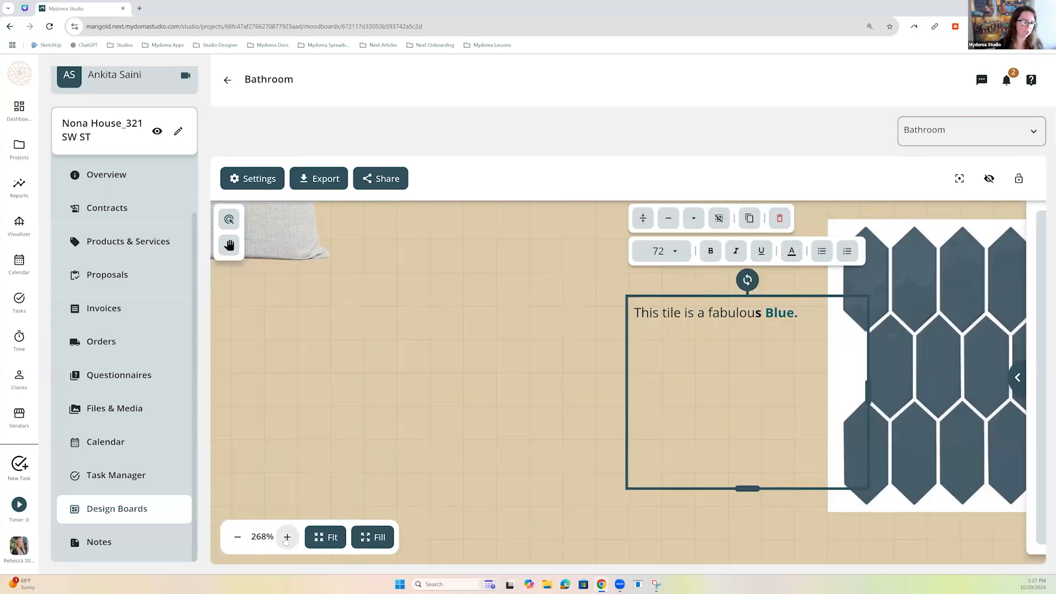
pyautogui.click(286, 537)
pyautogui.click(287, 537)
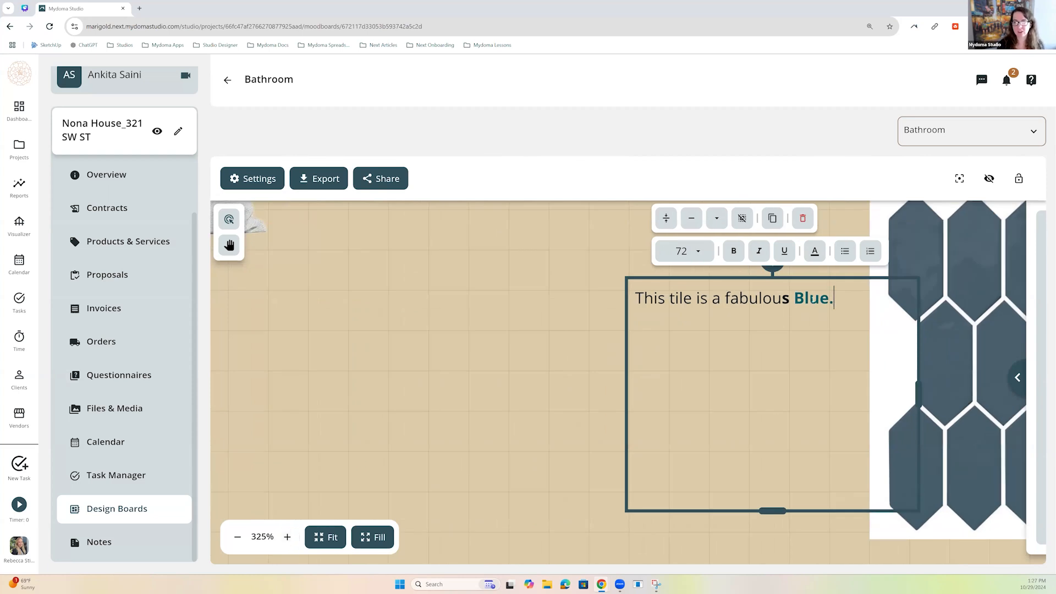
pyautogui.moveTo(781, 298); pyautogui.dragTo(790, 298)
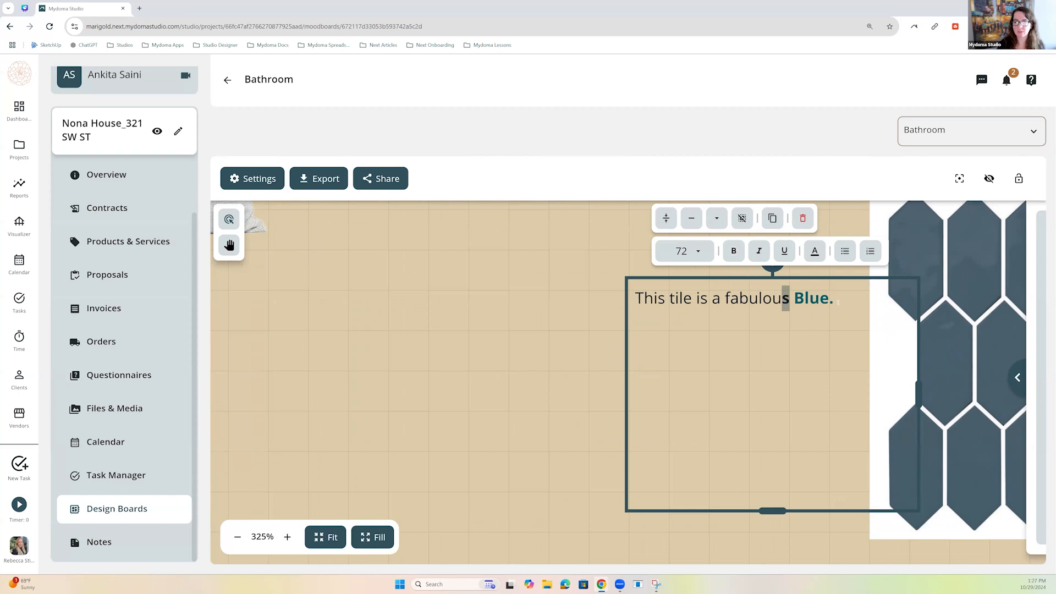
pyautogui.click(838, 301)
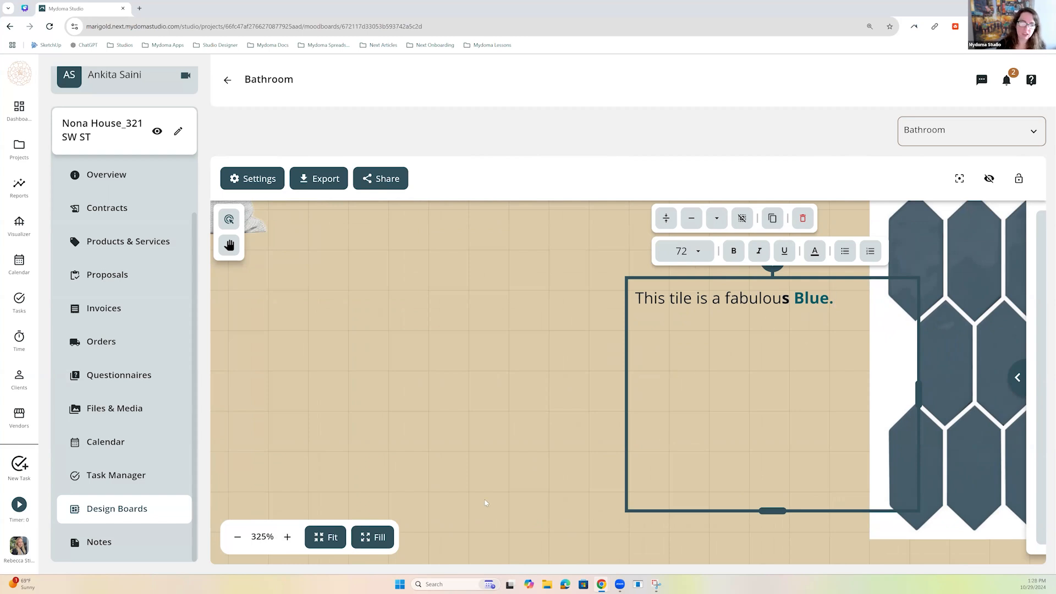
pyautogui.click(327, 537)
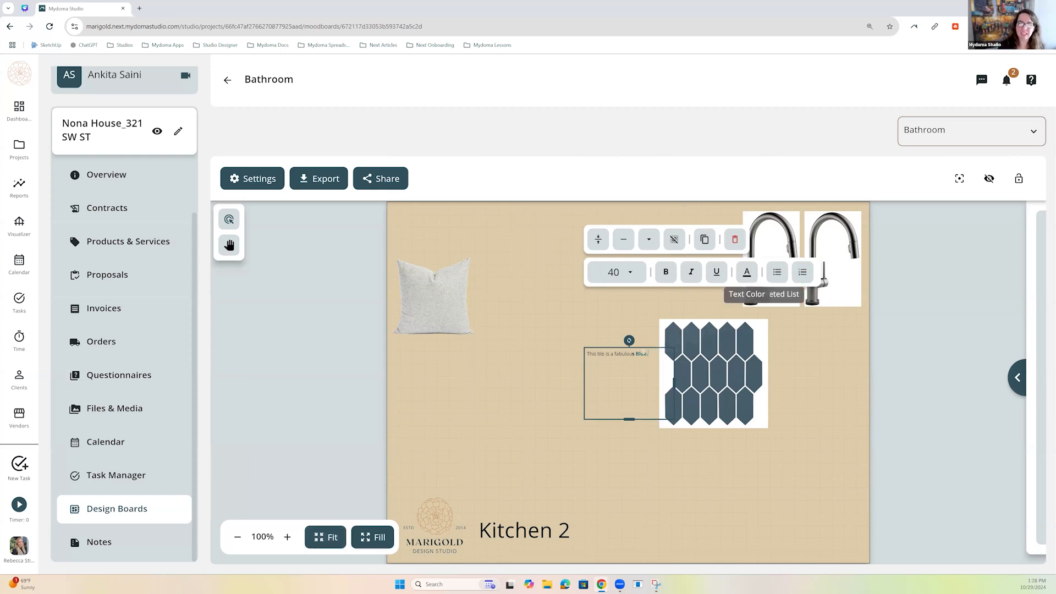
# Move the blue tile image clear of the text box to the board's right edge, beneath the two faucets.
pyautogui.moveTo(643, 347); pyautogui.dragTo(694, 429)
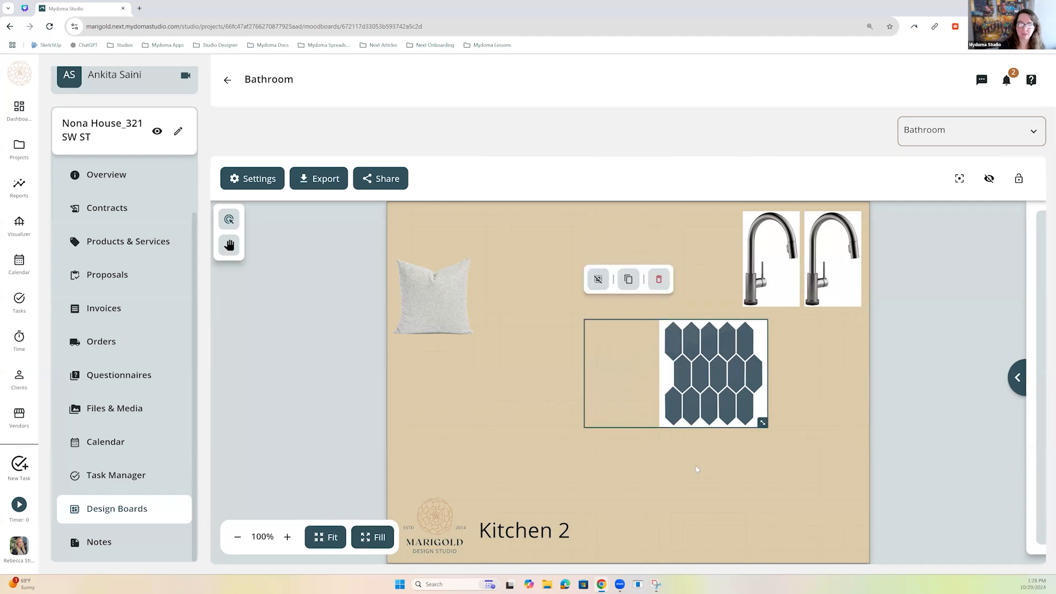
pyautogui.click(687, 488)
pyautogui.moveTo(745, 389); pyautogui.dragTo(775, 375)
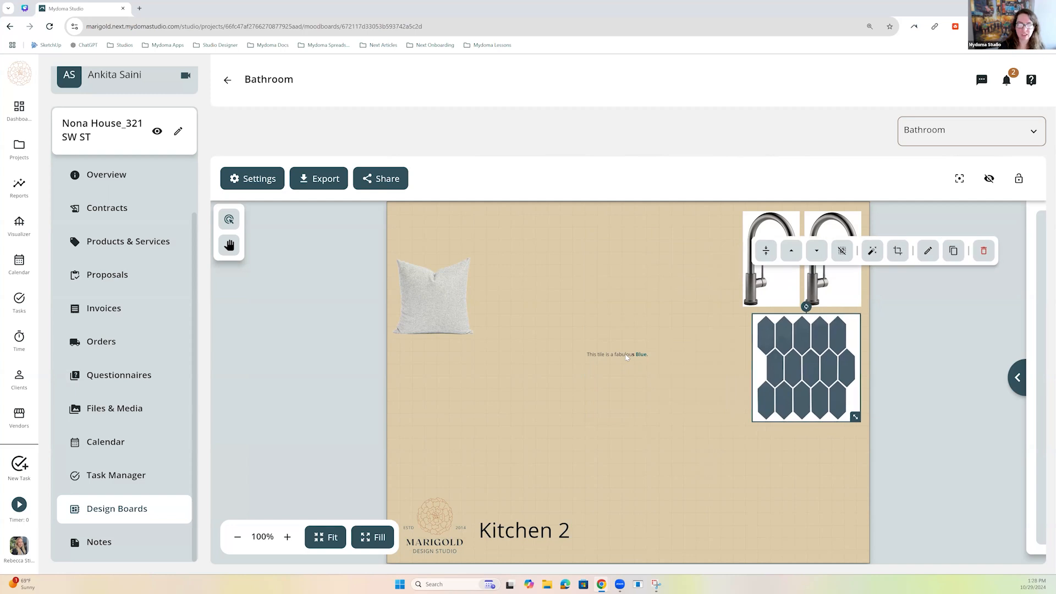
# Move the tile note directly beneath the blue tile image and shrink its text box in both directions.
pyautogui.click(627, 358)
pyautogui.moveTo(627, 354); pyautogui.dragTo(794, 435)
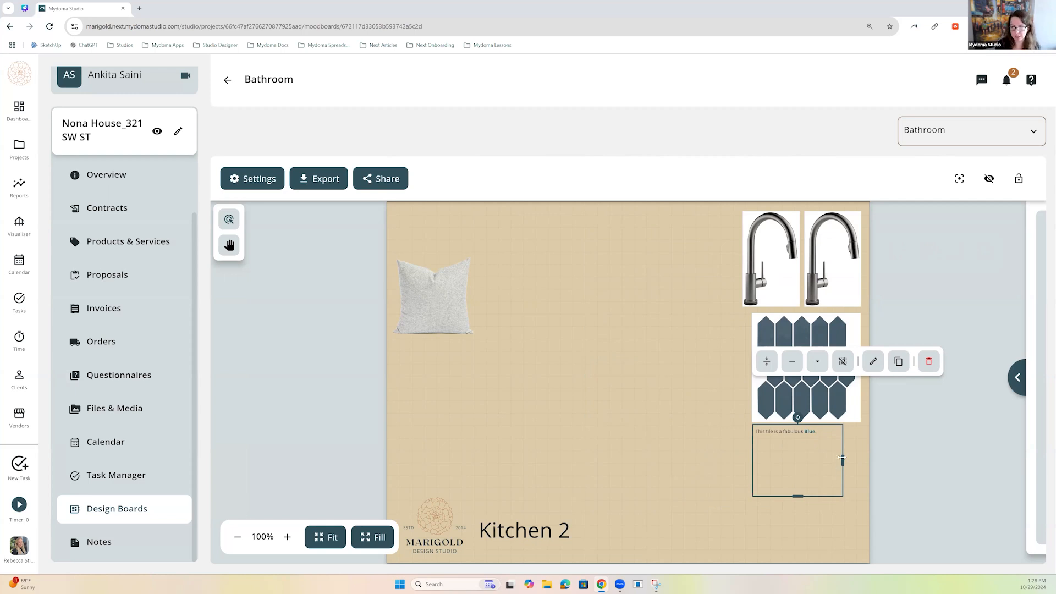
pyautogui.moveTo(809, 456); pyautogui.dragTo(781, 438)
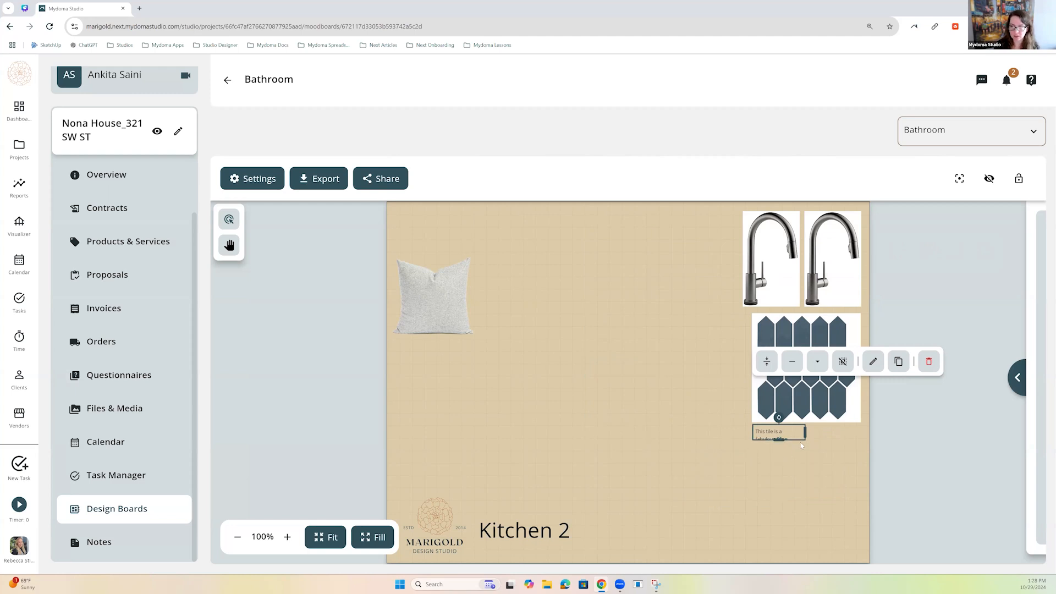
# Shrink the tile note's text box further, to one line just wide enough for "This tile is".
pyautogui.click(787, 441)
pyautogui.click(799, 437)
pyautogui.moveTo(783, 437); pyautogui.dragTo(782, 438)
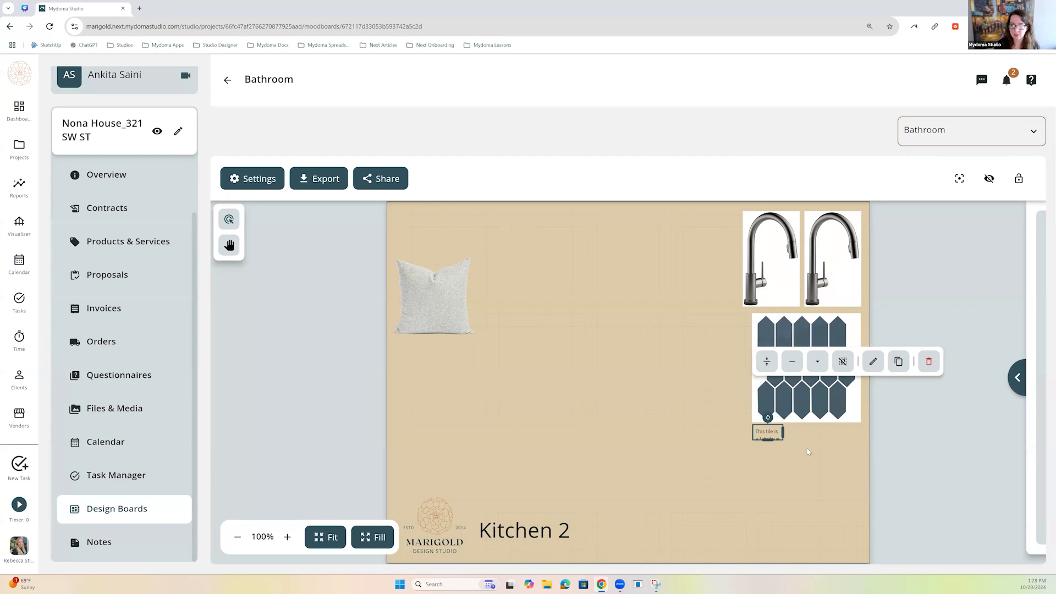
pyautogui.click(808, 451)
pyautogui.click(768, 440)
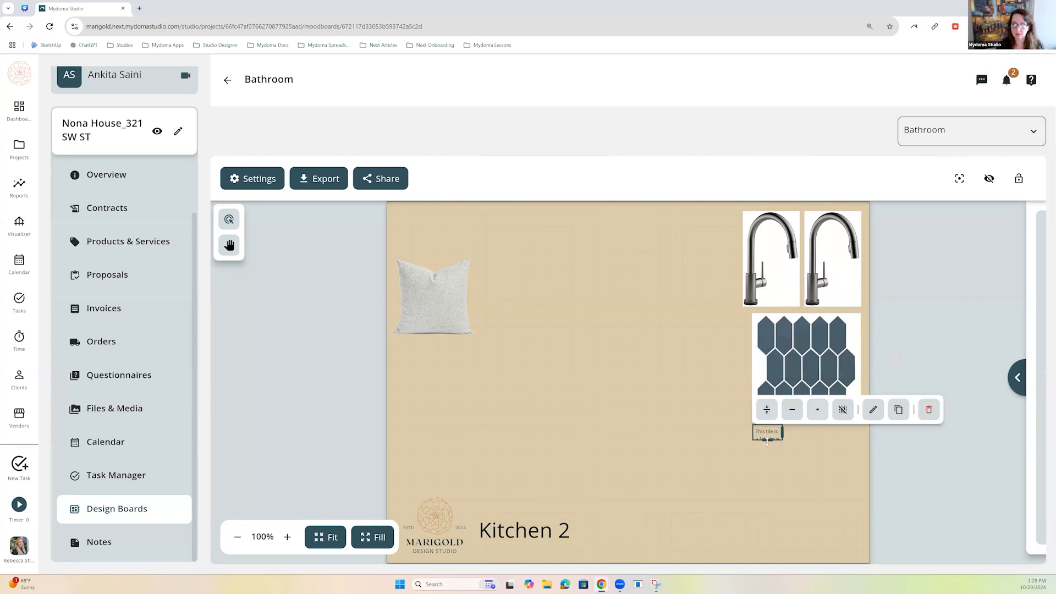
pyautogui.moveTo(767, 441); pyautogui.dragTo(767, 437)
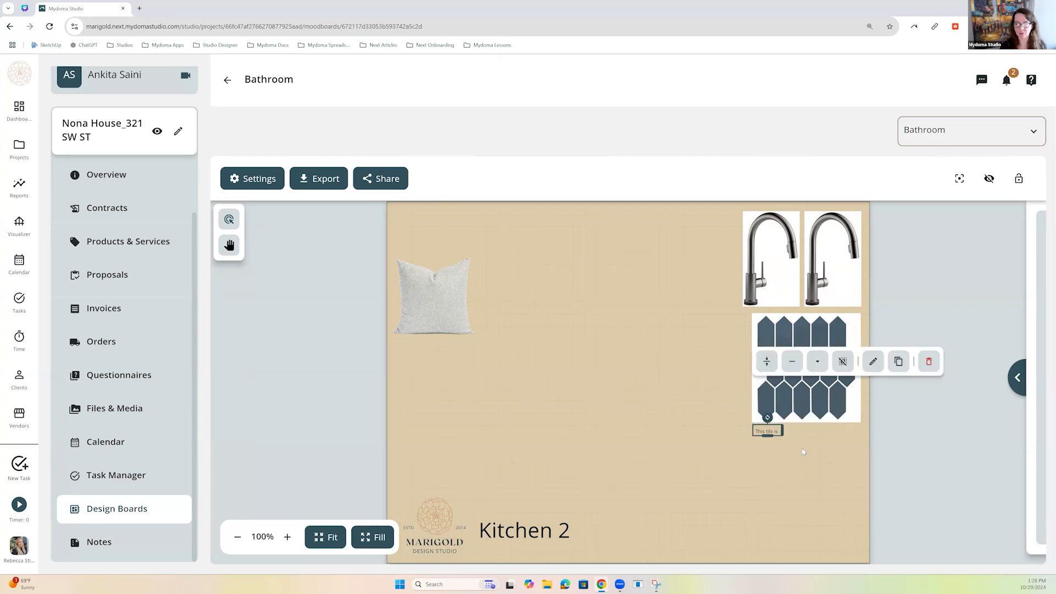
pyautogui.click(803, 452)
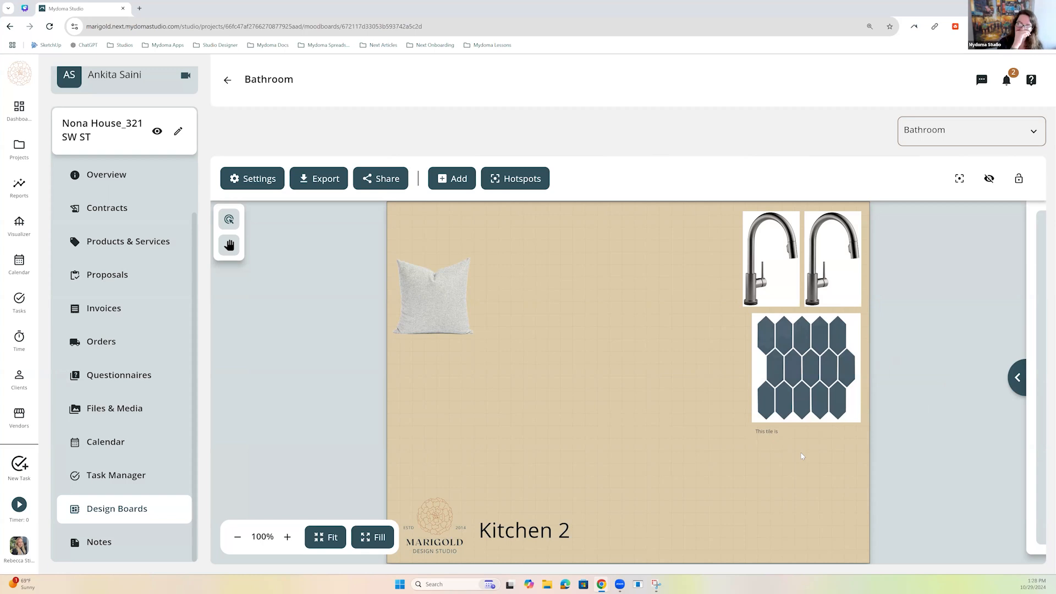
# Enlarge the tile note's text box so the full text "This tile is a fabulous Blue." fits on three lines.
pyautogui.click(767, 432)
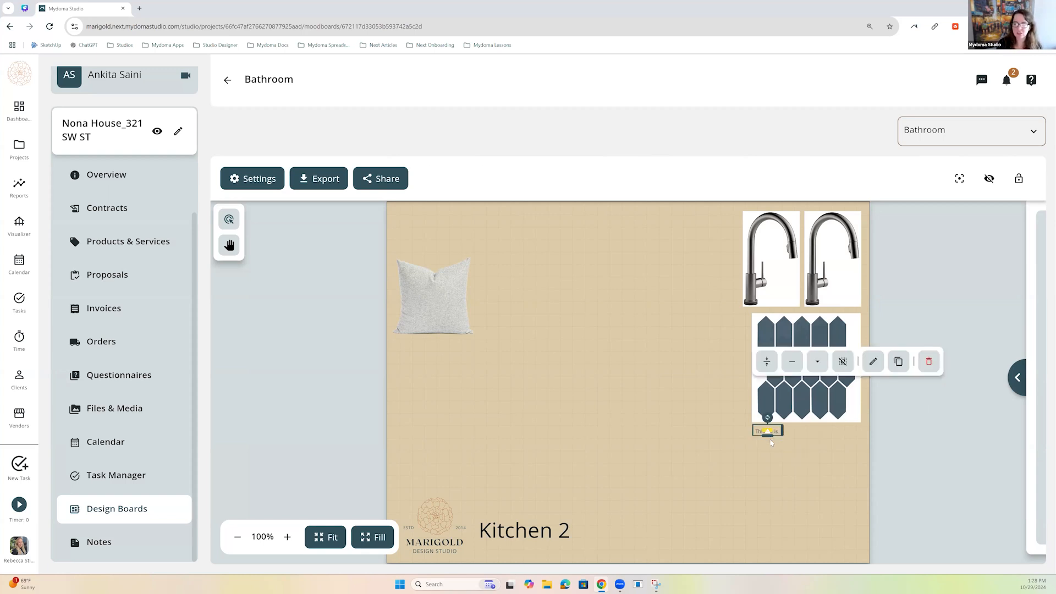
pyautogui.scroll(2, 769, 437)
pyautogui.scroll(5, 770, 440)
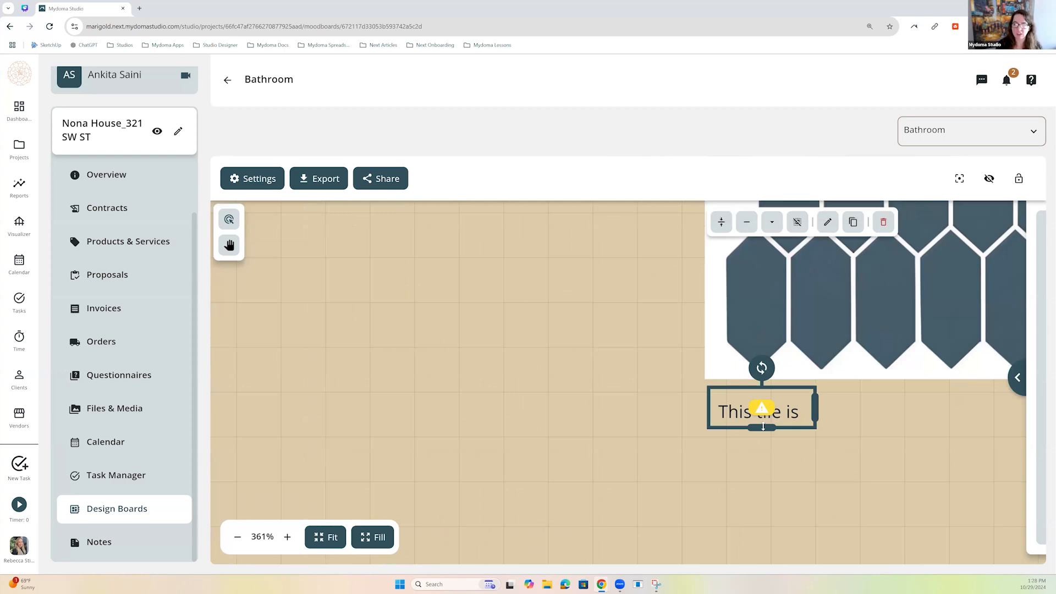
pyautogui.moveTo(768, 461); pyautogui.dragTo(768, 507)
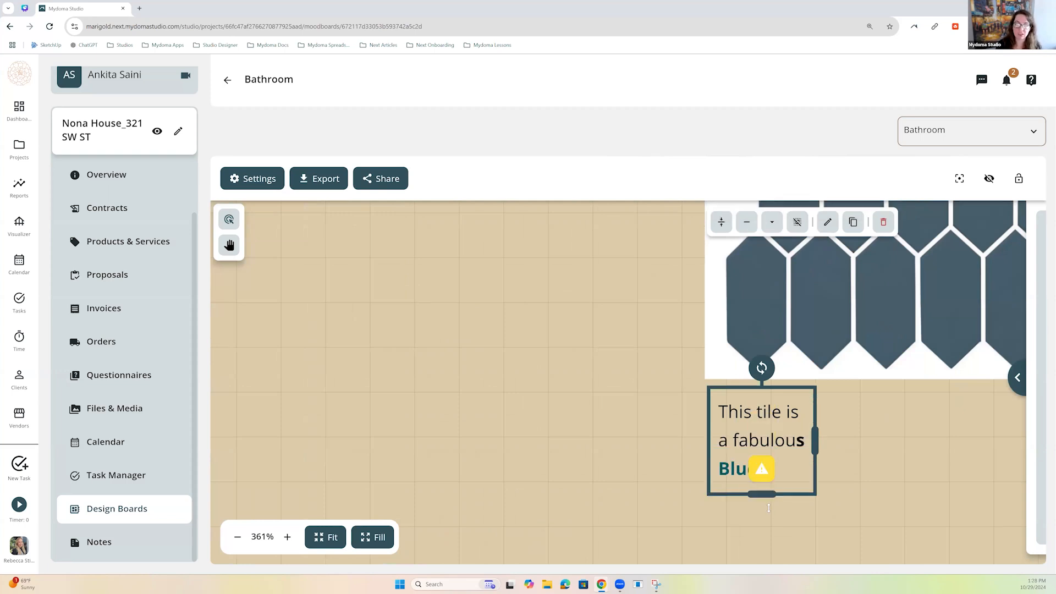
pyautogui.moveTo(815, 445); pyautogui.dragTo(833, 443)
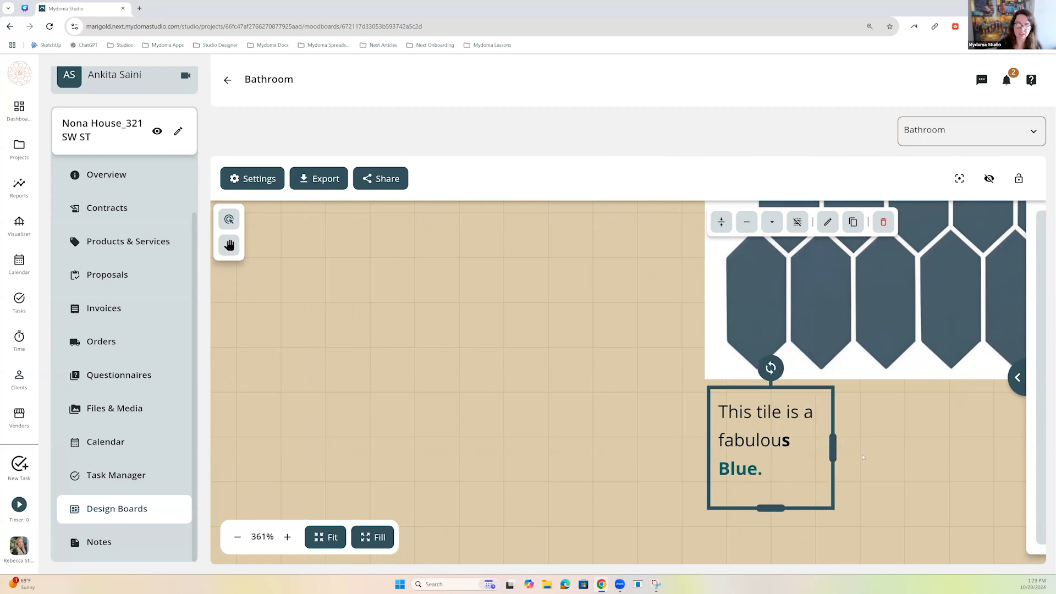
pyautogui.click(869, 461)
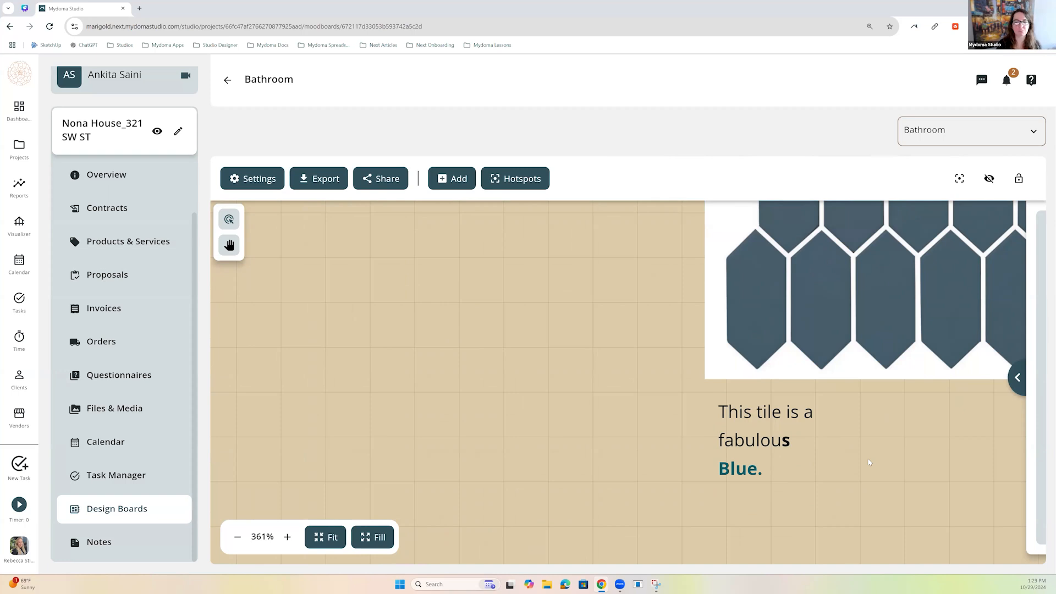
pyautogui.scroll(-10, 869, 462)
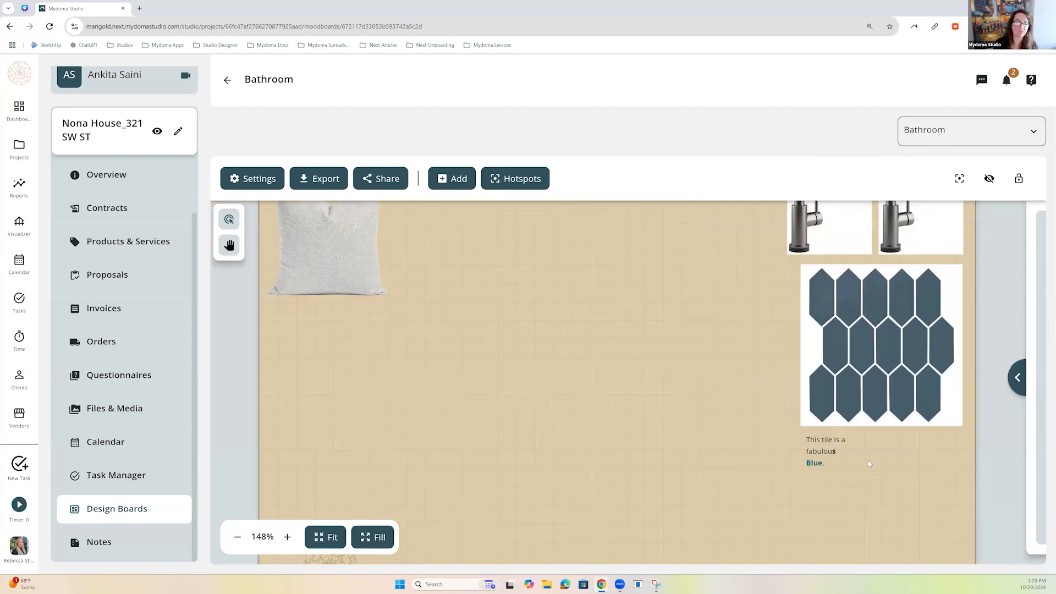
pyautogui.scroll(-3, 868, 464)
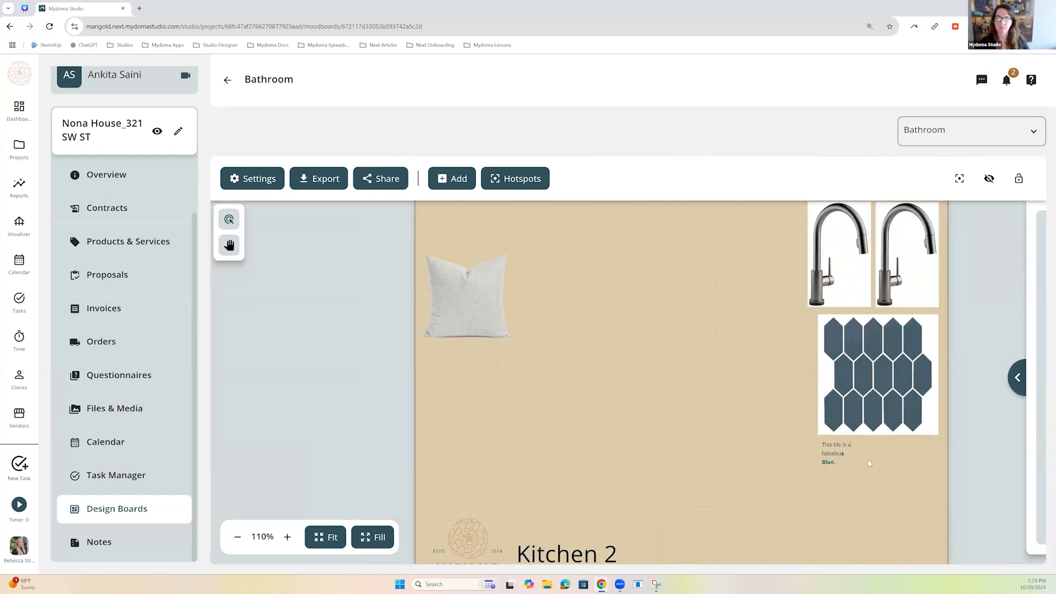
pyautogui.scroll(-1, 869, 462)
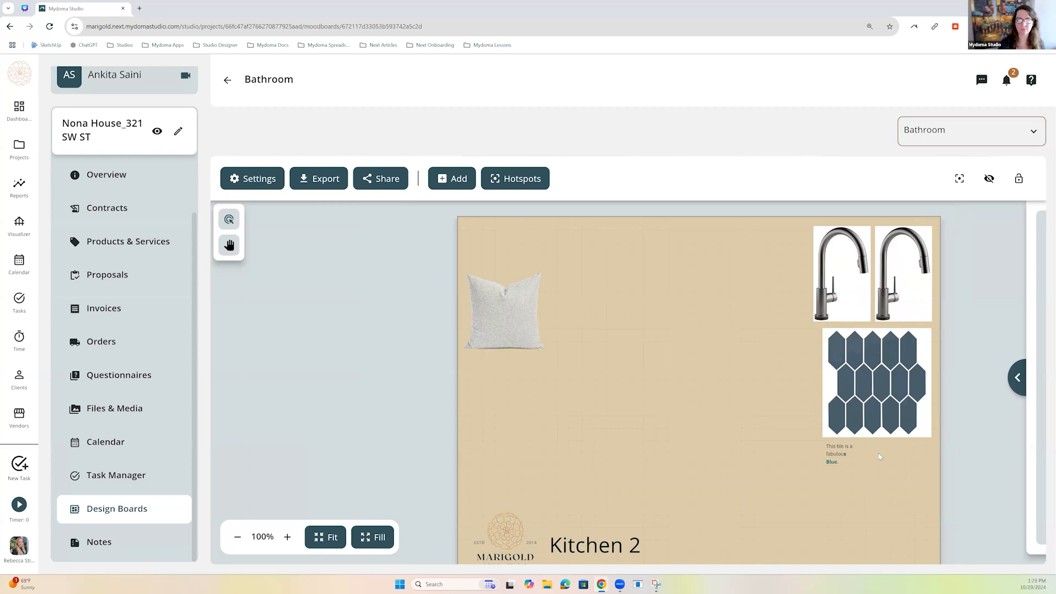
# Start adding Visualizer renders to the board and choose the Living Room project at the end of the project list.
pyautogui.click(452, 175)
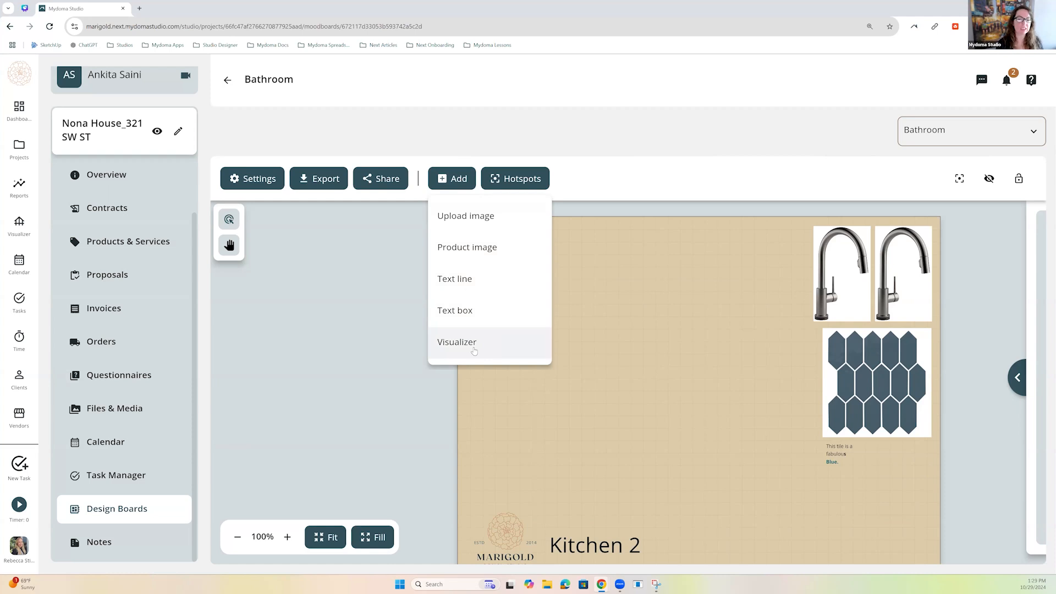
pyautogui.click(474, 350)
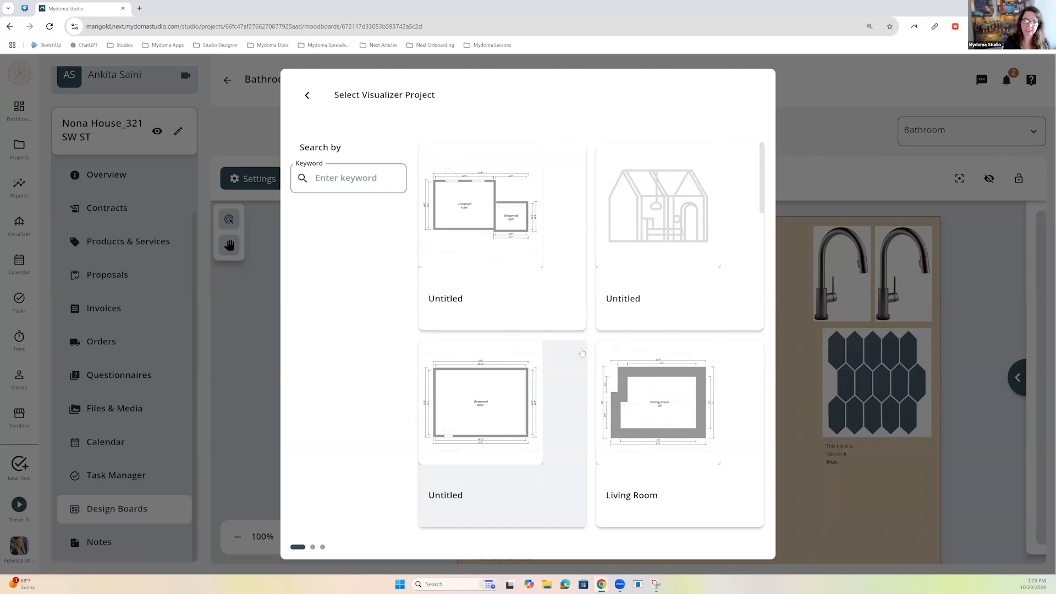
pyautogui.scroll(-1, 583, 353)
pyautogui.scroll(-5, 591, 357)
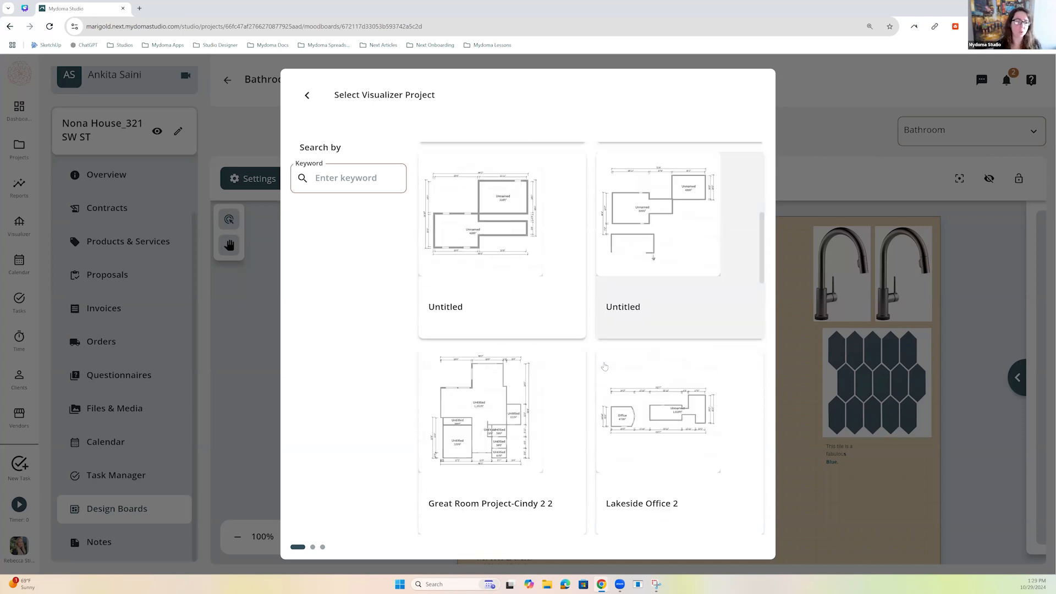
pyautogui.scroll(-1, 602, 366)
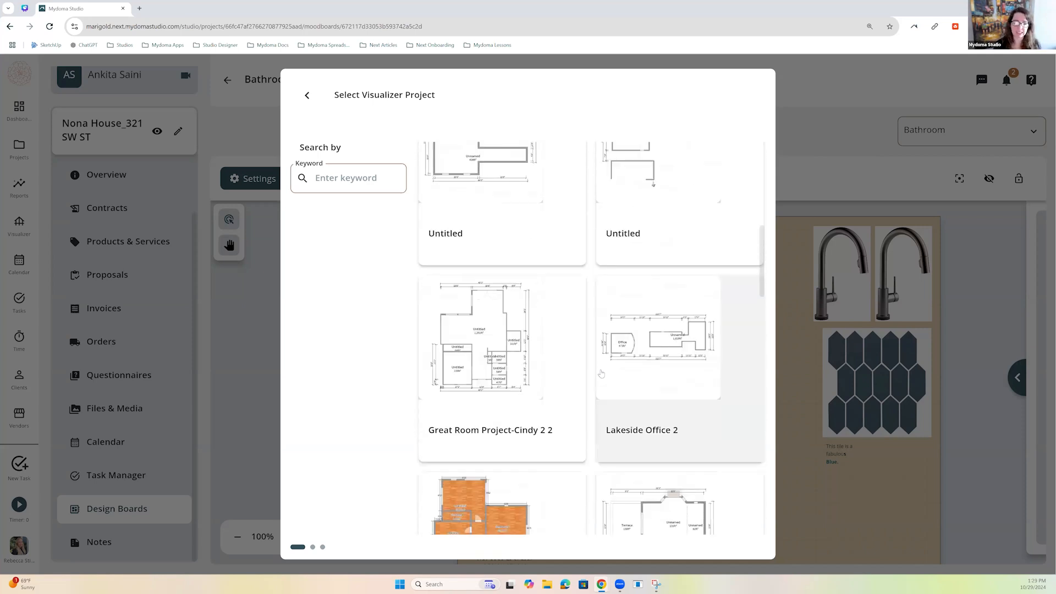
pyautogui.scroll(-4, 601, 374)
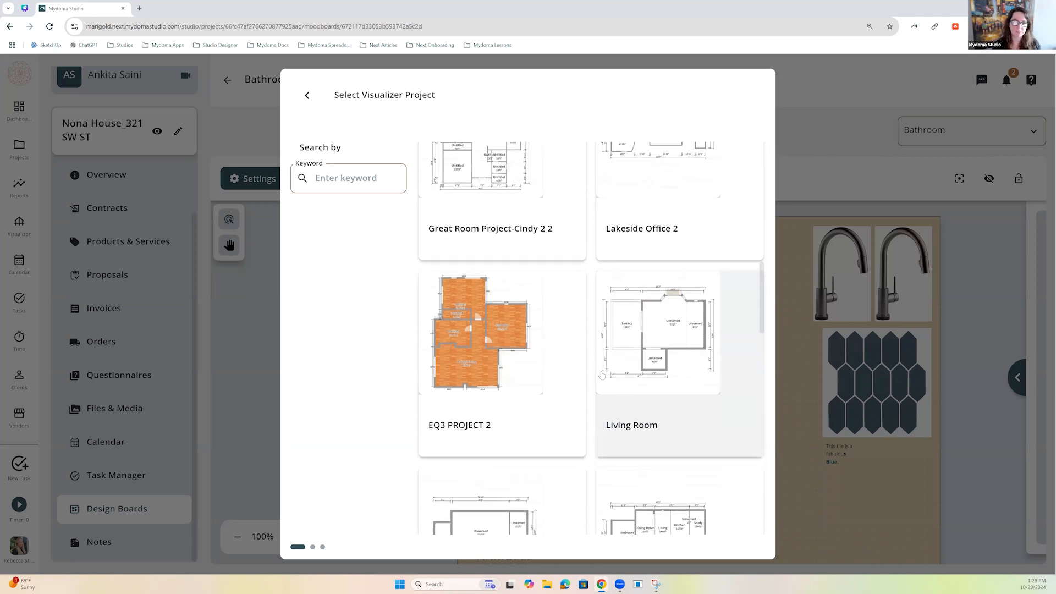
pyautogui.moveTo(763, 323); pyautogui.dragTo(733, 117)
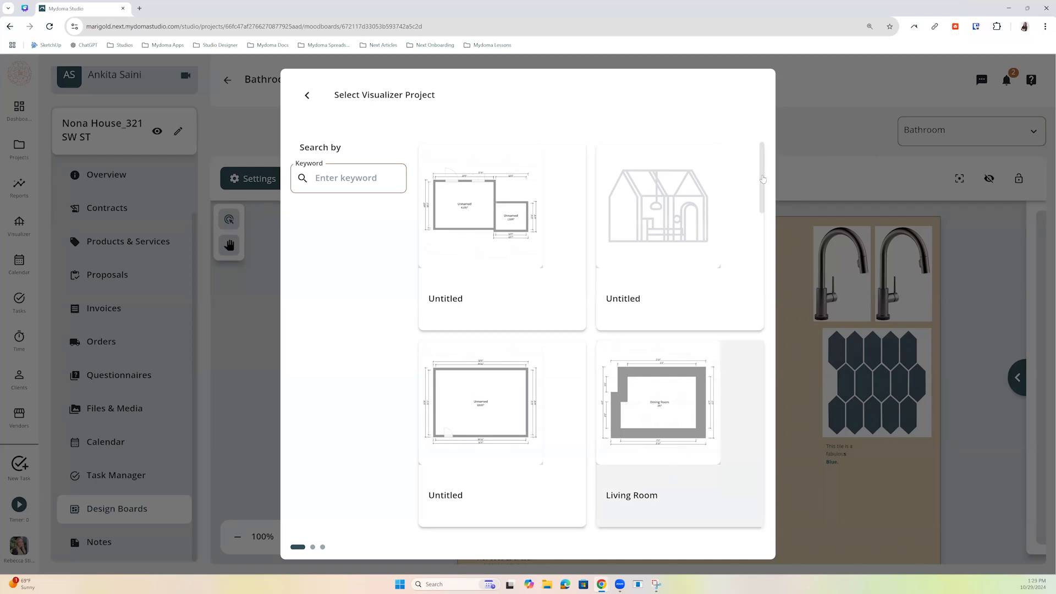
pyautogui.moveTo(762, 179); pyautogui.dragTo(770, 495)
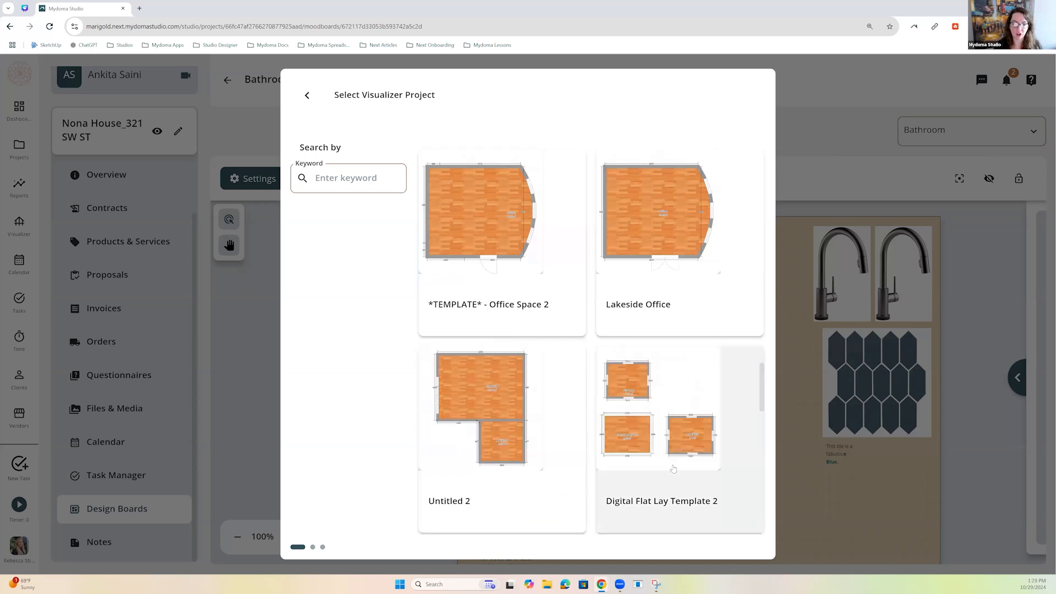
pyautogui.scroll(-5, 673, 468)
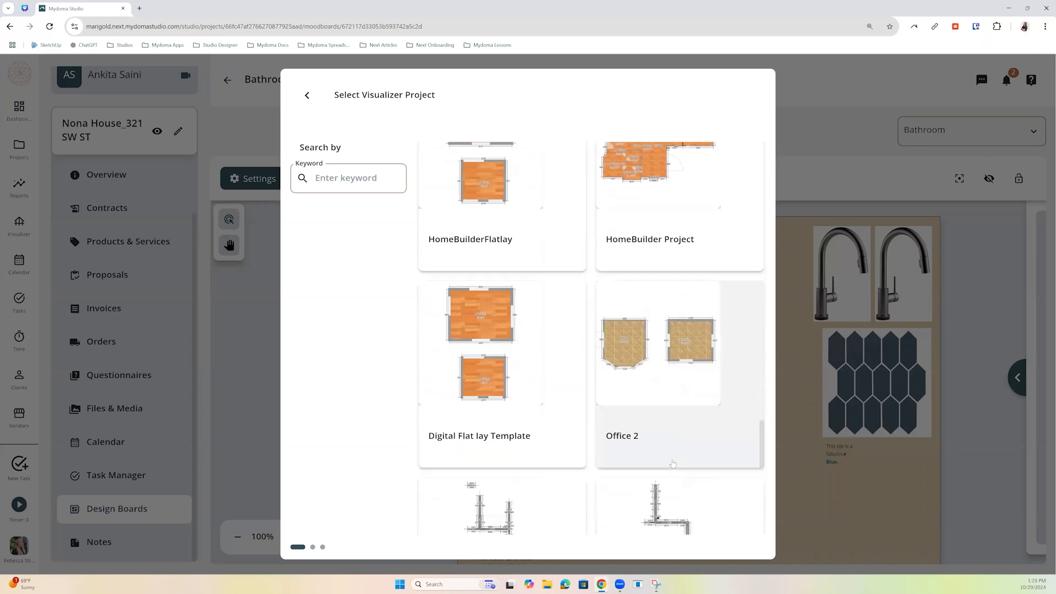
pyautogui.scroll(-10, 672, 464)
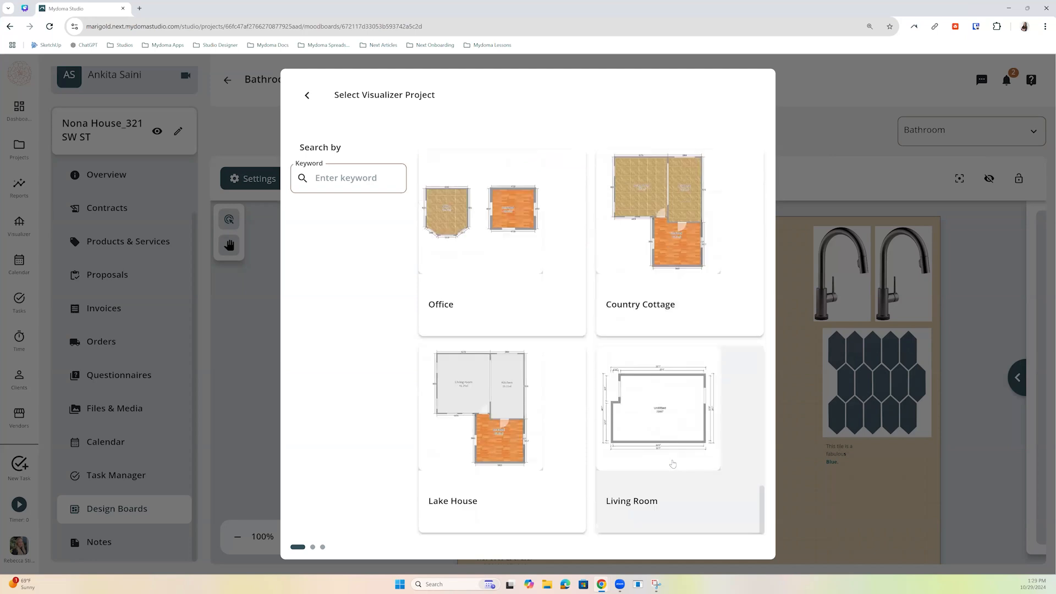
pyautogui.click(650, 419)
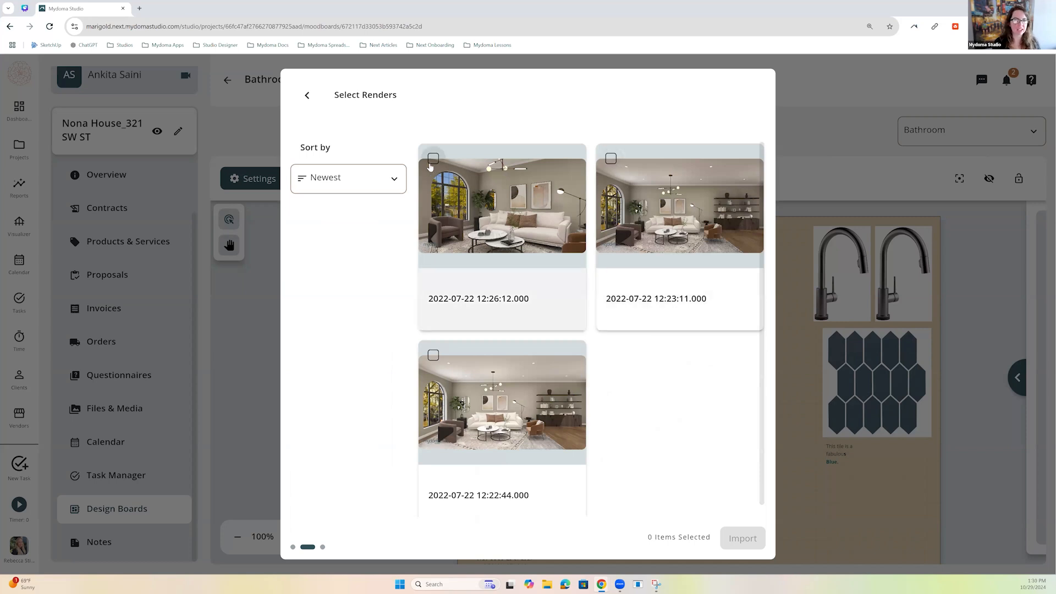
pyautogui.click(433, 162)
pyautogui.click(612, 160)
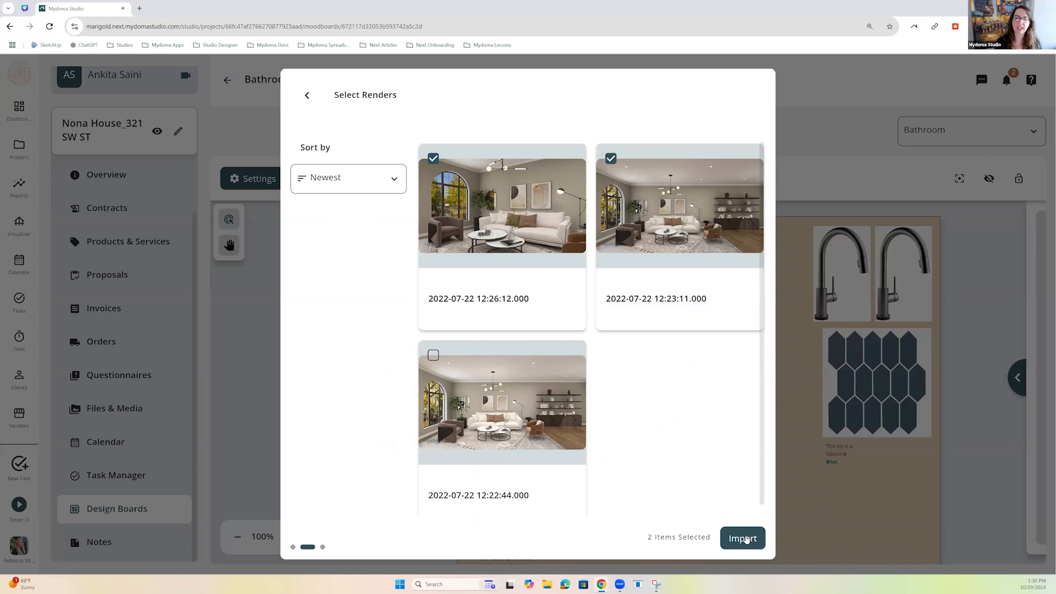
pyautogui.click(746, 540)
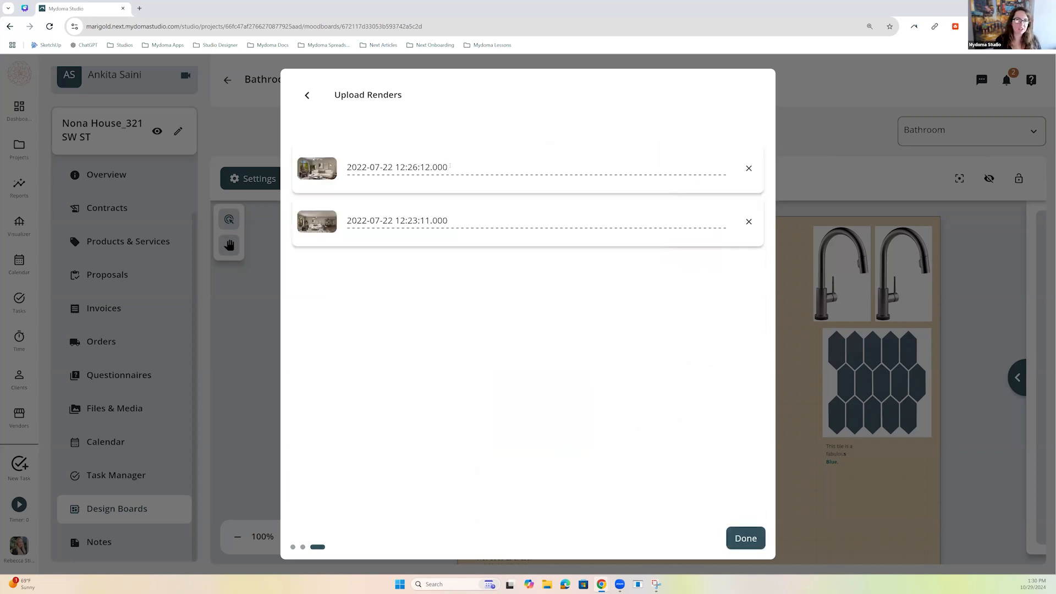
pyautogui.click(449, 167)
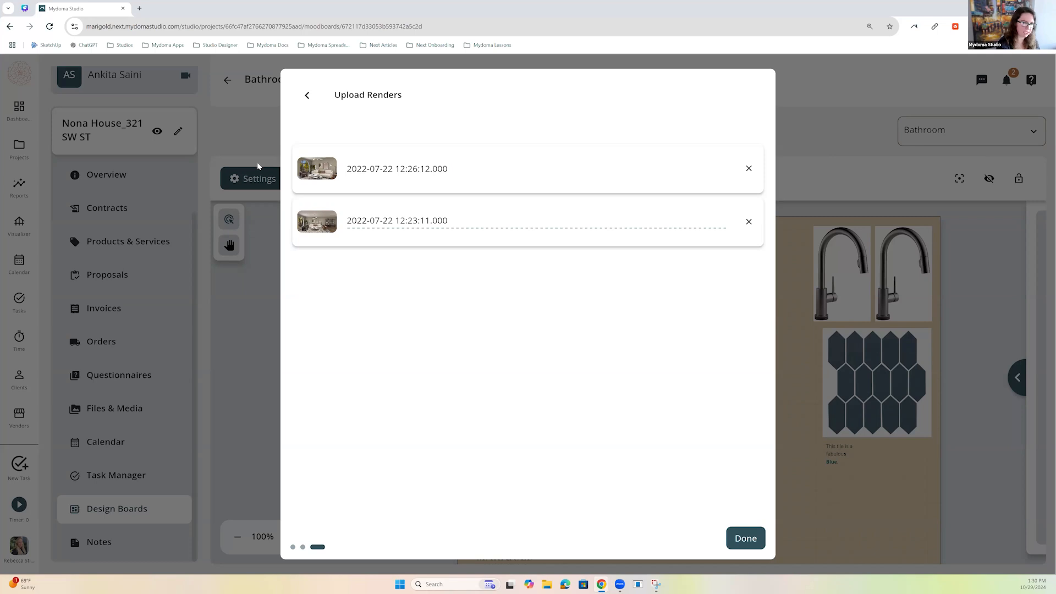
pyautogui.press('BackSpace')
pyautogui.press('BackSpace')
pyautogui.press('BackSpace')
pyautogui.press('BackSpace')
pyautogui.press('BackSpace')
pyautogui.press('BackSpace')
pyautogui.press('BackSpace')
pyautogui.press('BackSpace')
pyautogui.press('BackSpace')
pyautogui.press('BackSpace')
pyautogui.press('BackSpace')
pyautogui.press('BackSpace')
pyautogui.press('BackSpace')
pyautogui.press('BackSpace')
pyautogui.press('BackSpace')
pyautogui.press('BackSpace')
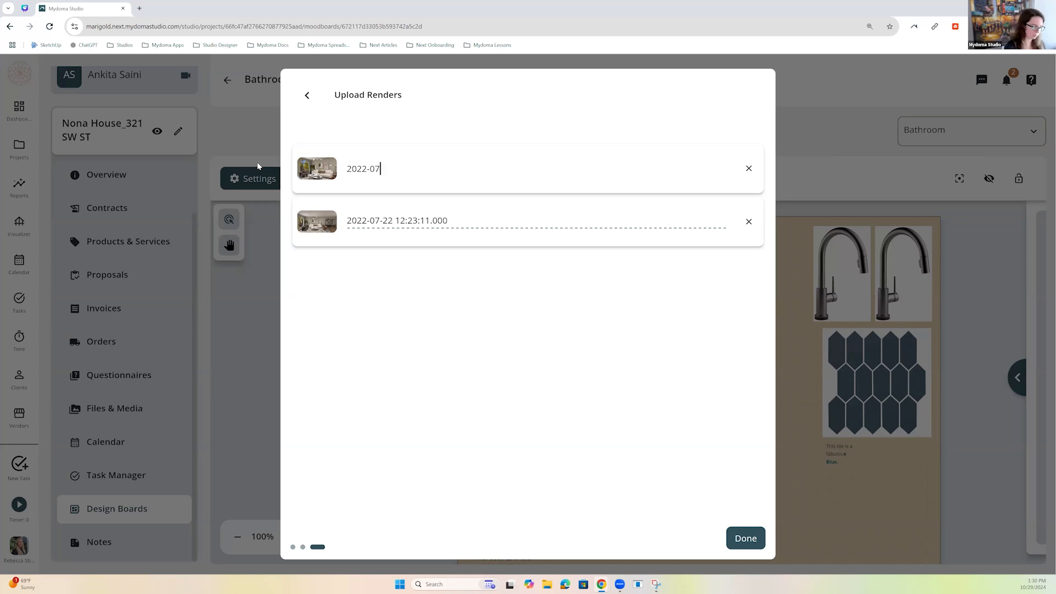
pyautogui.press('BackSpace')
pyautogui.press('BackSpace')
pyautogui.press('BackSpace')
pyautogui.press('BackSpace')
pyautogui.press('BackSpace')
pyautogui.press('BackSpace')
pyautogui.press('BackSpace')
pyautogui.write('Li')
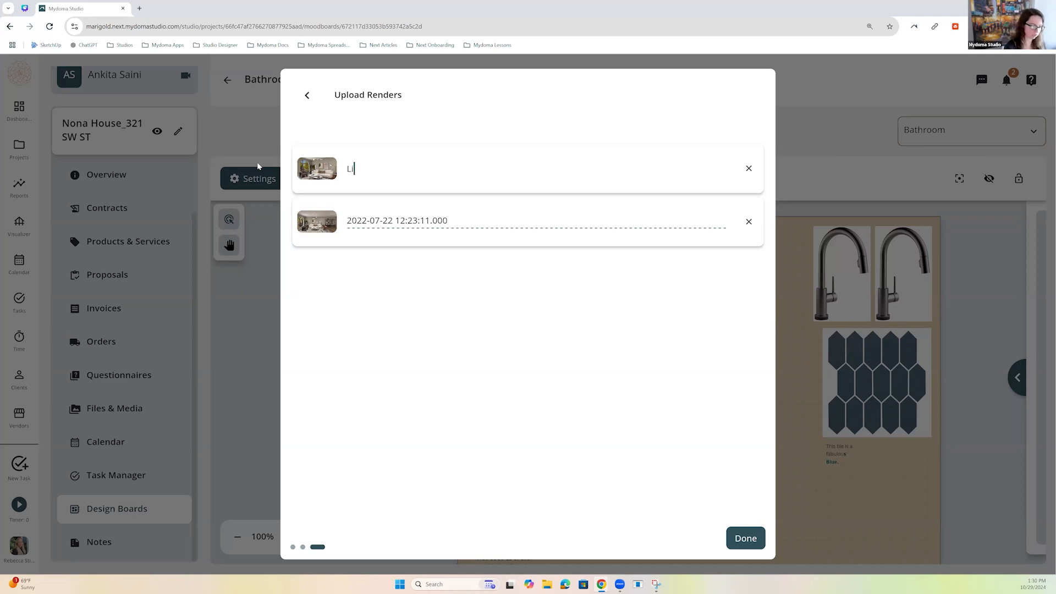
pyautogui.write('ving')
pyautogui.press('Return')
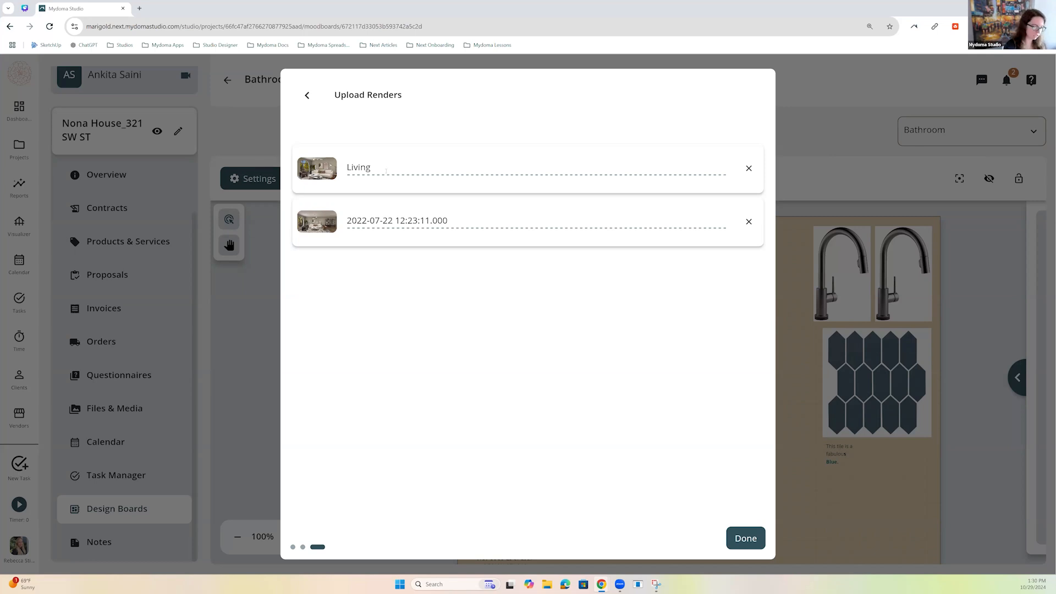
pyautogui.click(386, 173)
pyautogui.press('space')
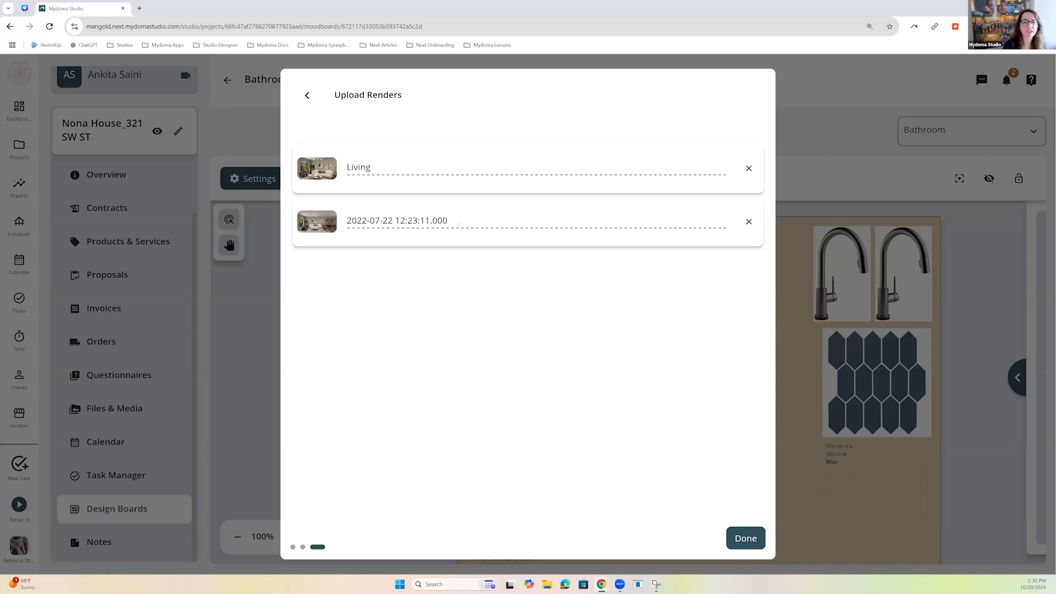
# Rename the second imported render as "Living" and finish uploading both renders to the board.
pyautogui.click(458, 222)
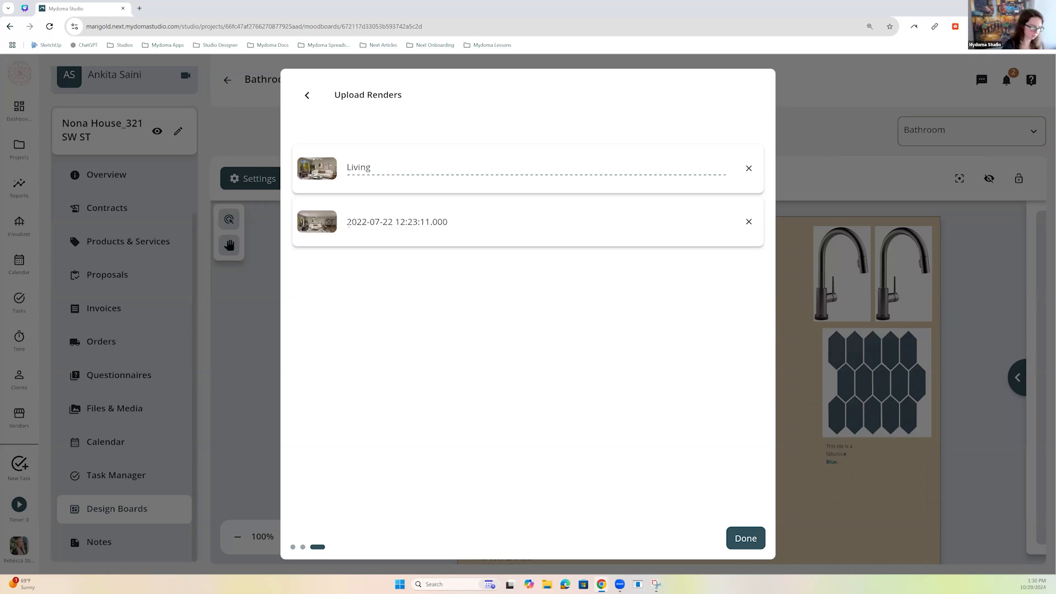
pyautogui.moveTo(458, 223); pyautogui.dragTo(348, 224)
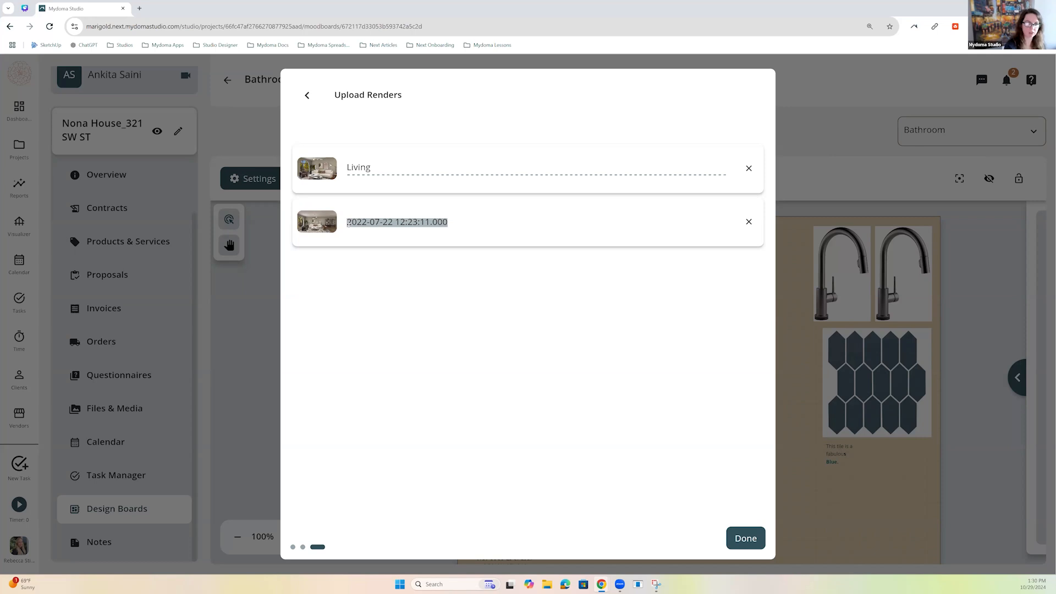
pyautogui.write('Living')
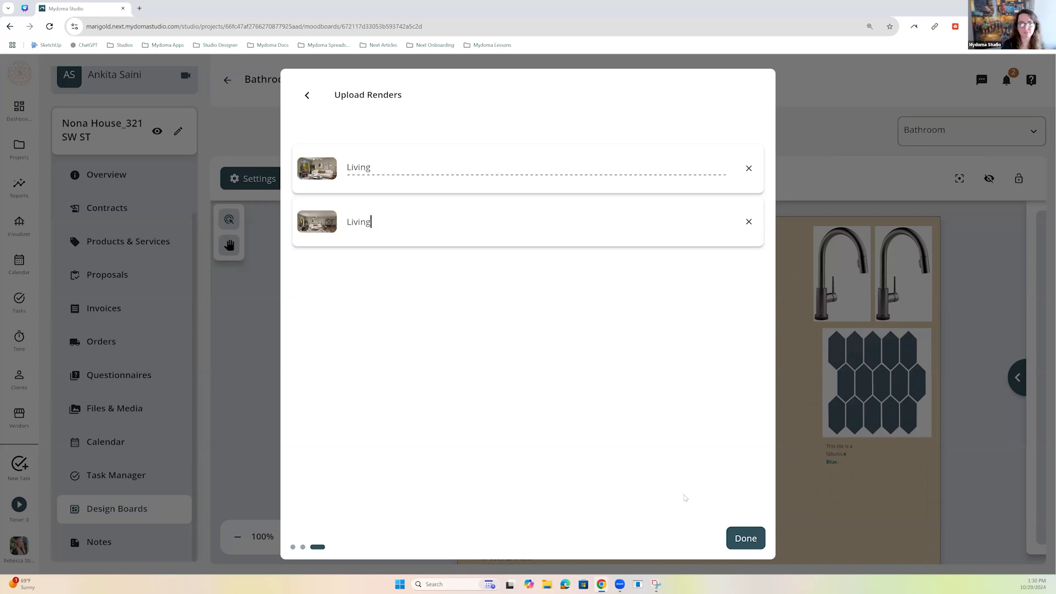
pyautogui.click(740, 534)
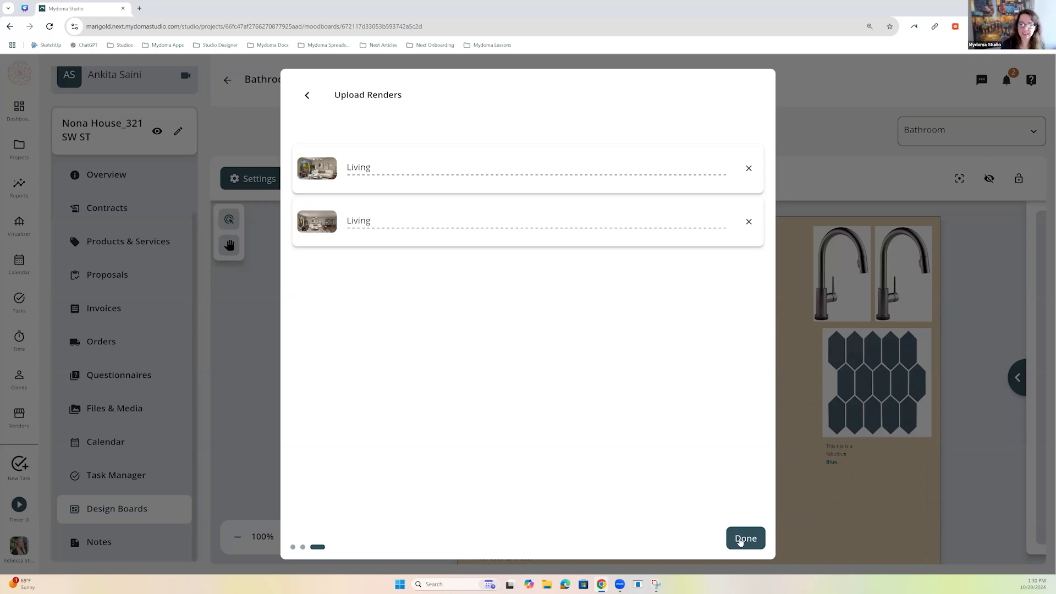
# Close the render upload, move the wide living room render to the board's upper-left corner, and layer it behind the other render and pillow.
pyautogui.click(741, 540)
pyautogui.click(741, 540)
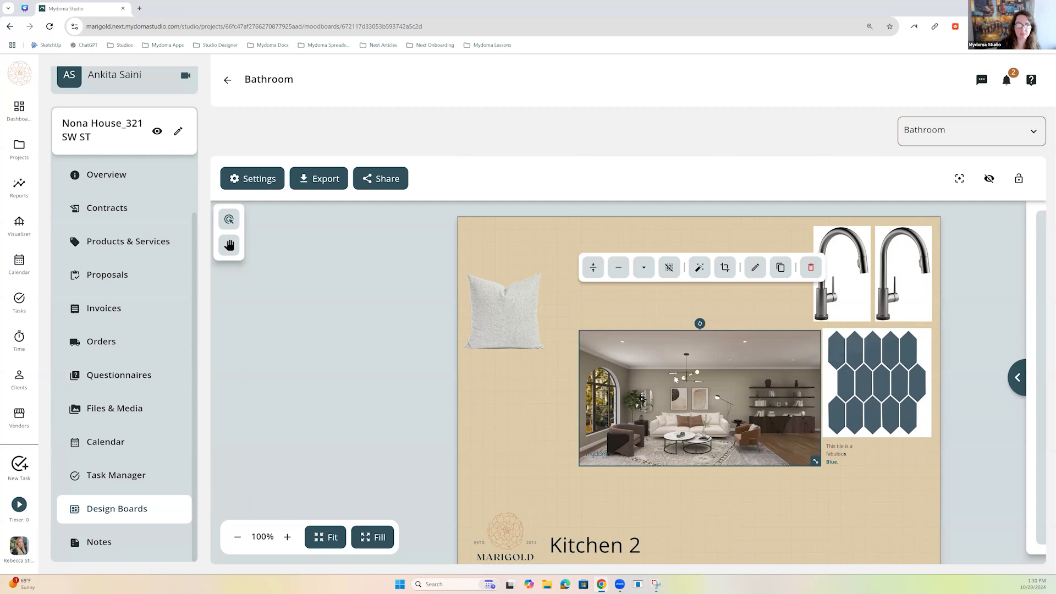
pyautogui.moveTo(679, 417); pyautogui.dragTo(569, 309)
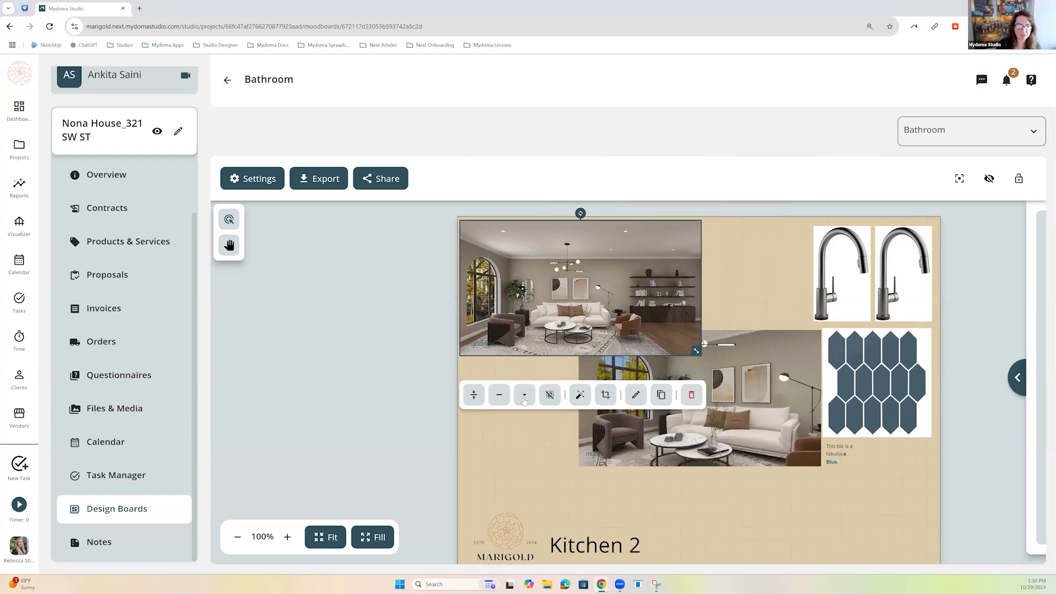
pyautogui.click(525, 395)
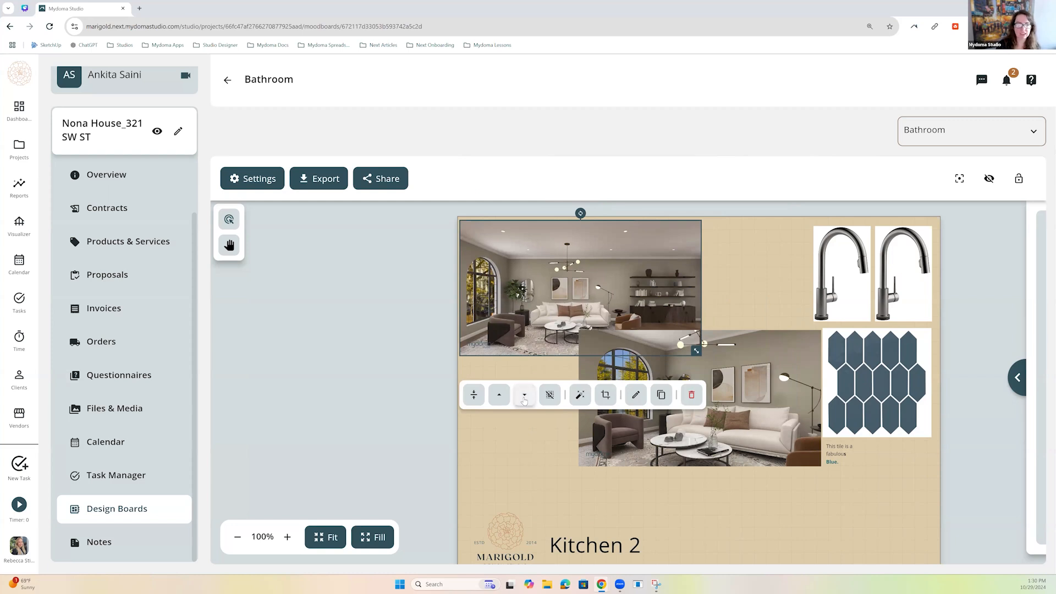
pyautogui.click(524, 397)
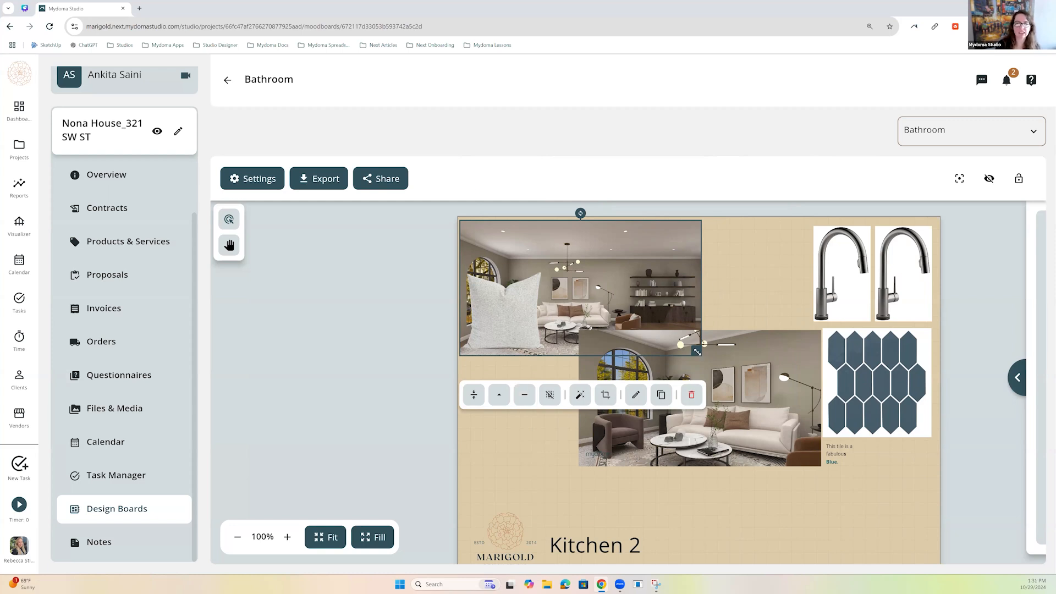
# Shrink the wide living room render while keeping it in the board's upper-left corner.
pyautogui.moveTo(698, 353); pyautogui.dragTo(716, 381)
pyautogui.moveTo(646, 327); pyautogui.dragTo(580, 286)
pyautogui.moveTo(671, 379); pyautogui.dragTo(649, 326)
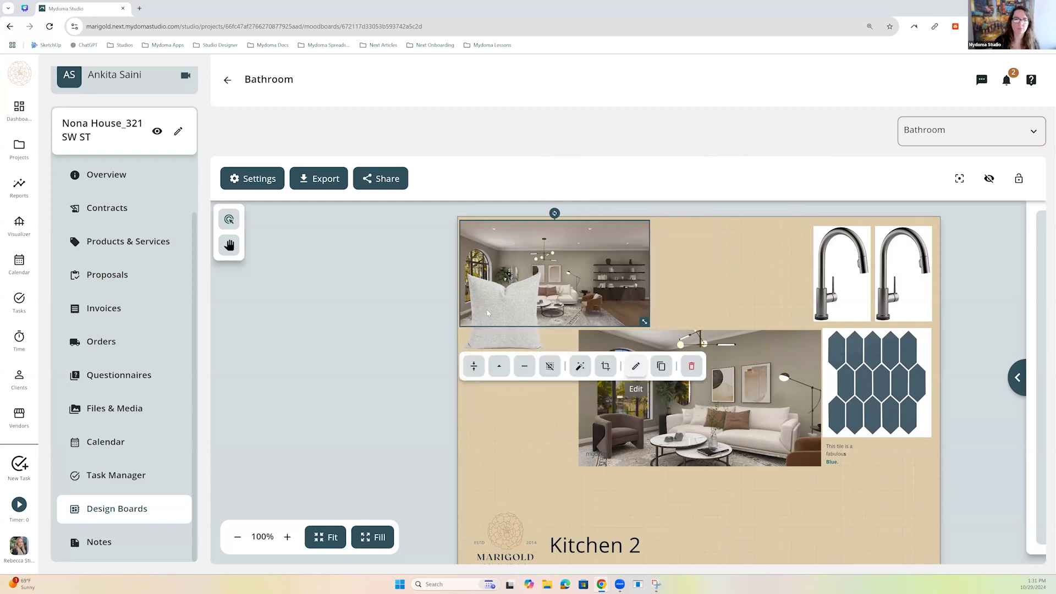
# Move the pillow directly below the wide render and place the second living room render beside it at a smaller size.
pyautogui.click(504, 344)
pyautogui.moveTo(504, 341); pyautogui.dragTo(500, 407)
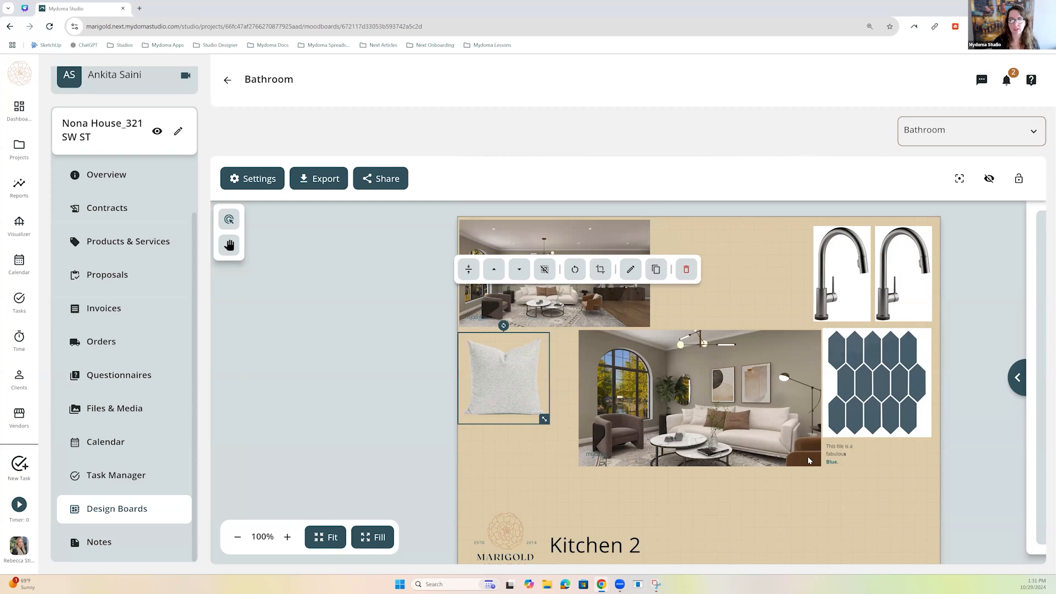
pyautogui.click(664, 424)
pyautogui.moveTo(811, 458); pyautogui.dragTo(666, 379)
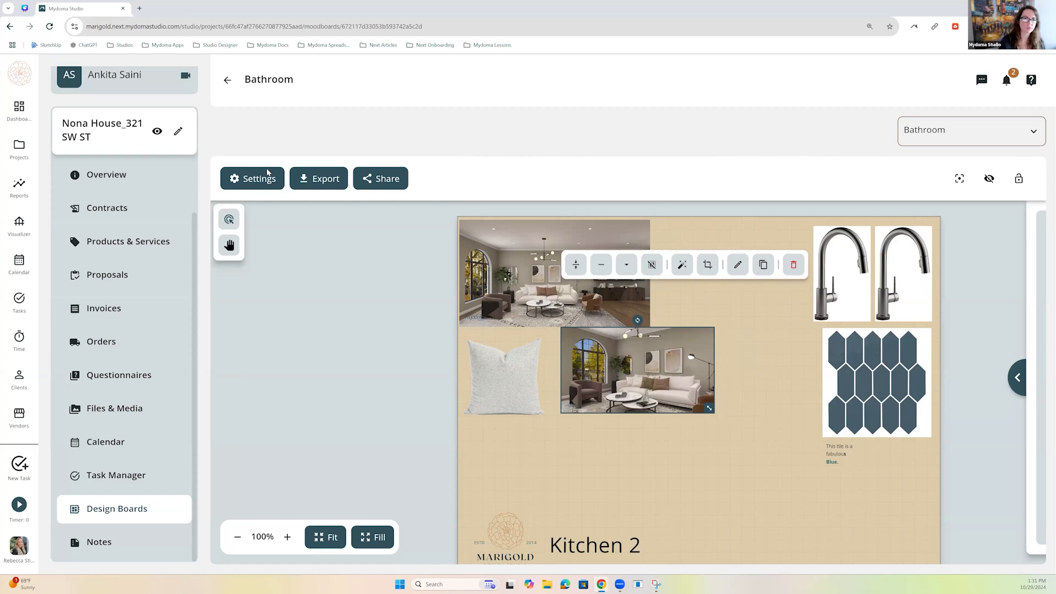
# Rename the board as "Living/Kitchen" in its settings.
pyautogui.click(252, 179)
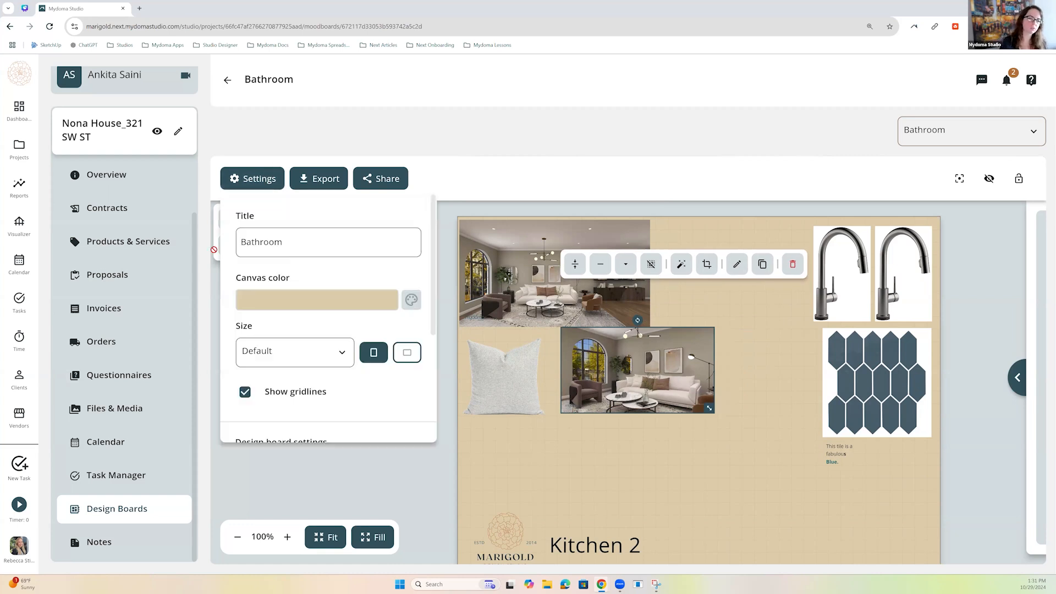
pyautogui.moveTo(283, 242); pyautogui.dragTo(240, 242)
pyautogui.write('L')
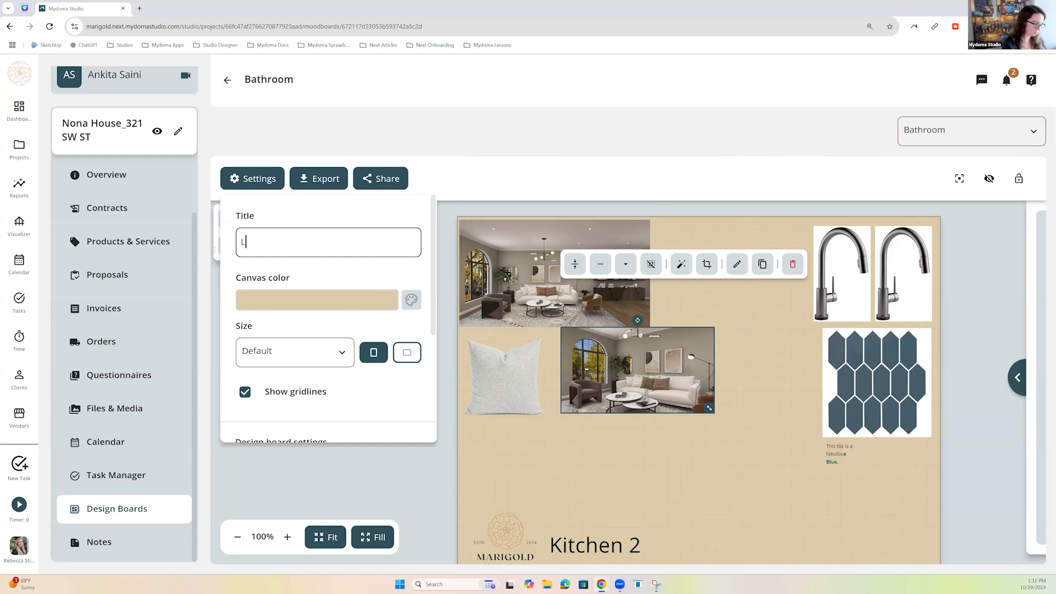
pyautogui.write('iving/Kitchen')
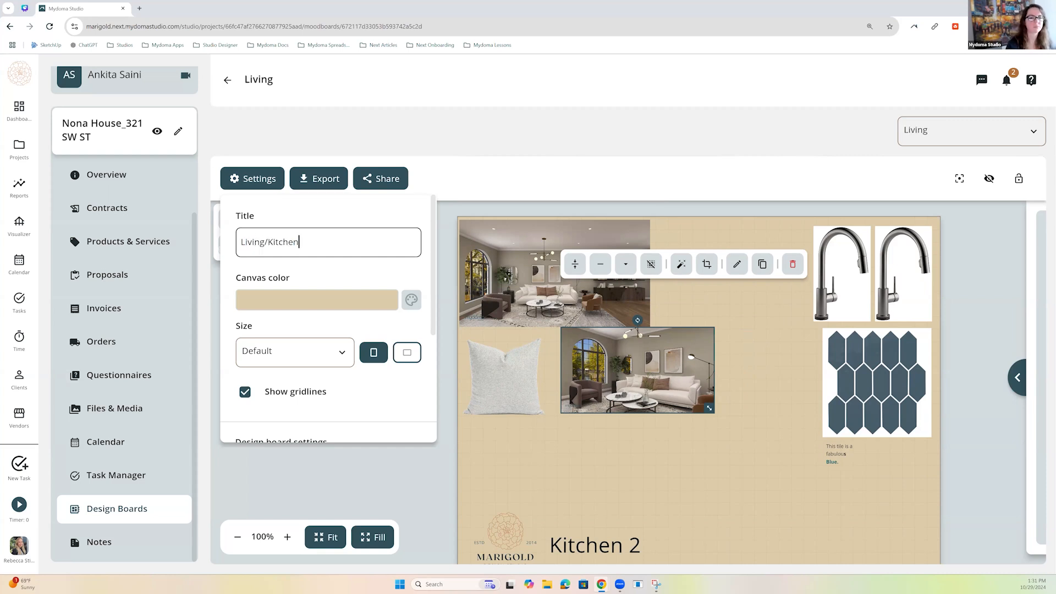
pyautogui.click(517, 474)
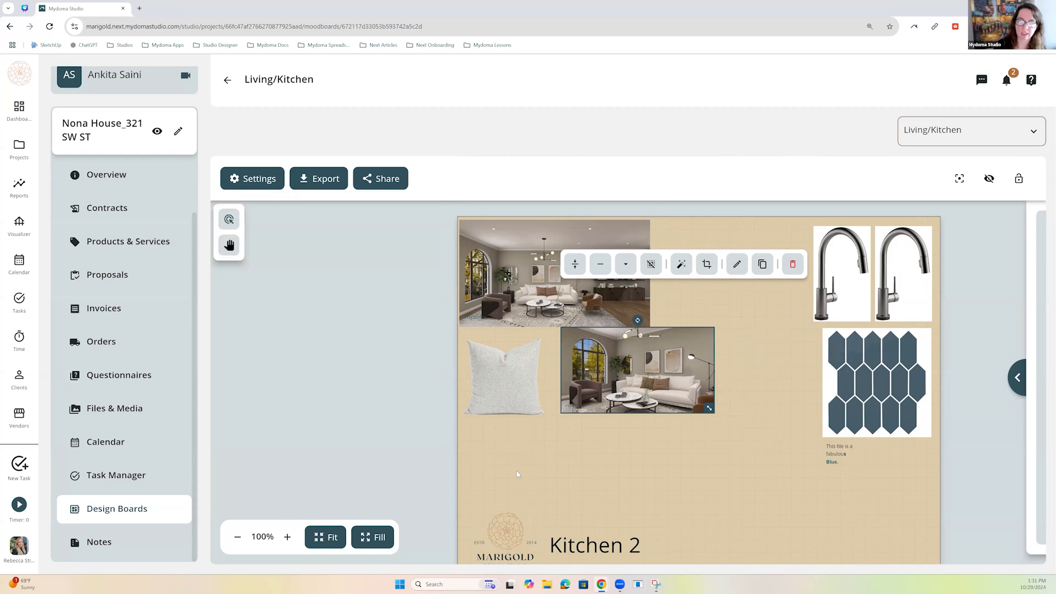
pyautogui.click(518, 474)
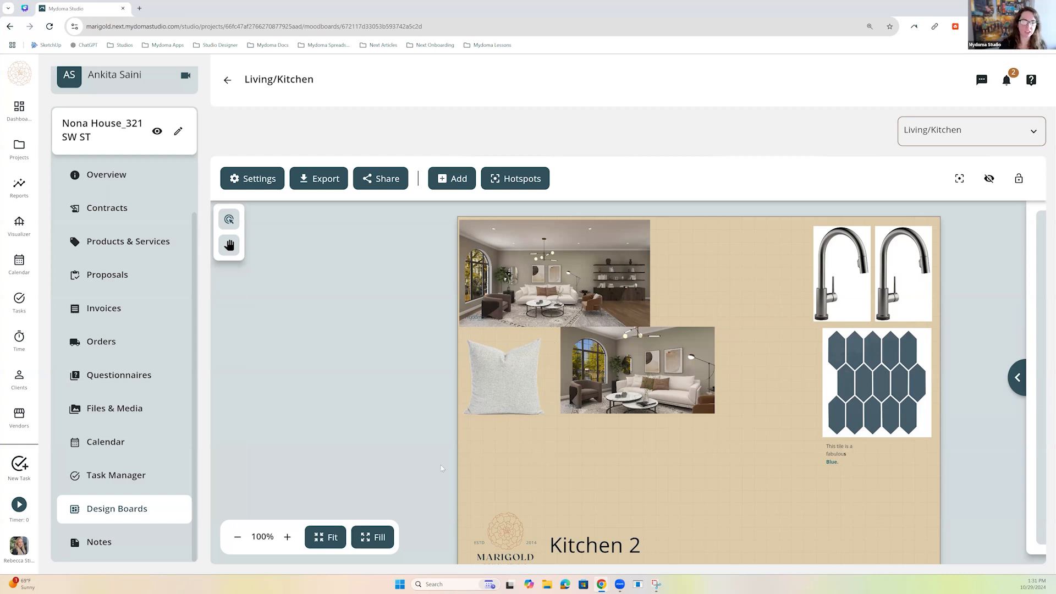
# Inspect the board with the Fill zoom and return to the Fit view with nothing selected.
pyautogui.click(372, 537)
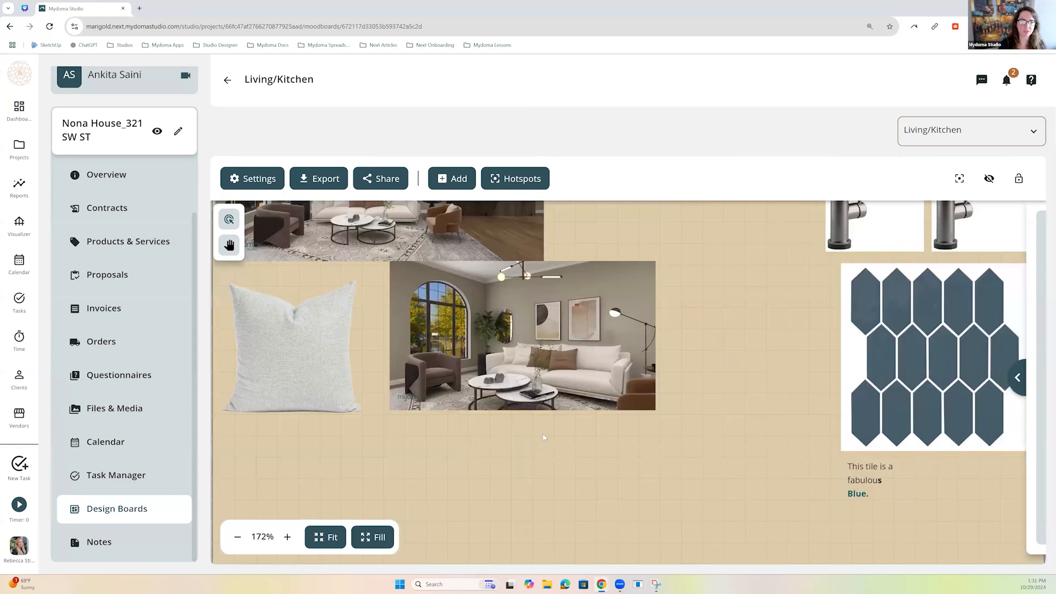
pyautogui.moveTo(490, 445); pyautogui.dragTo(592, 546)
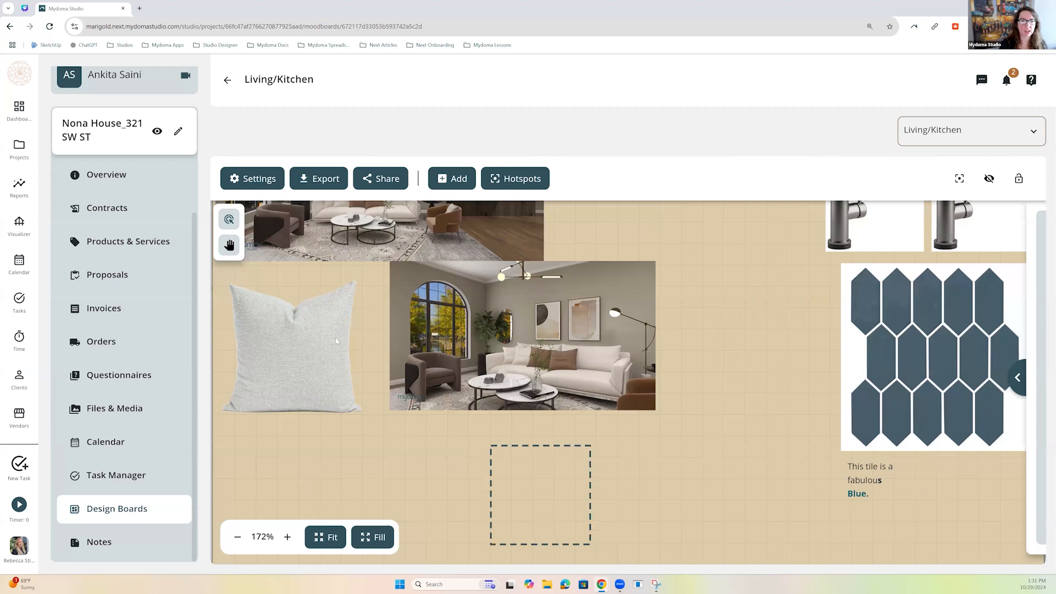
pyautogui.click(230, 246)
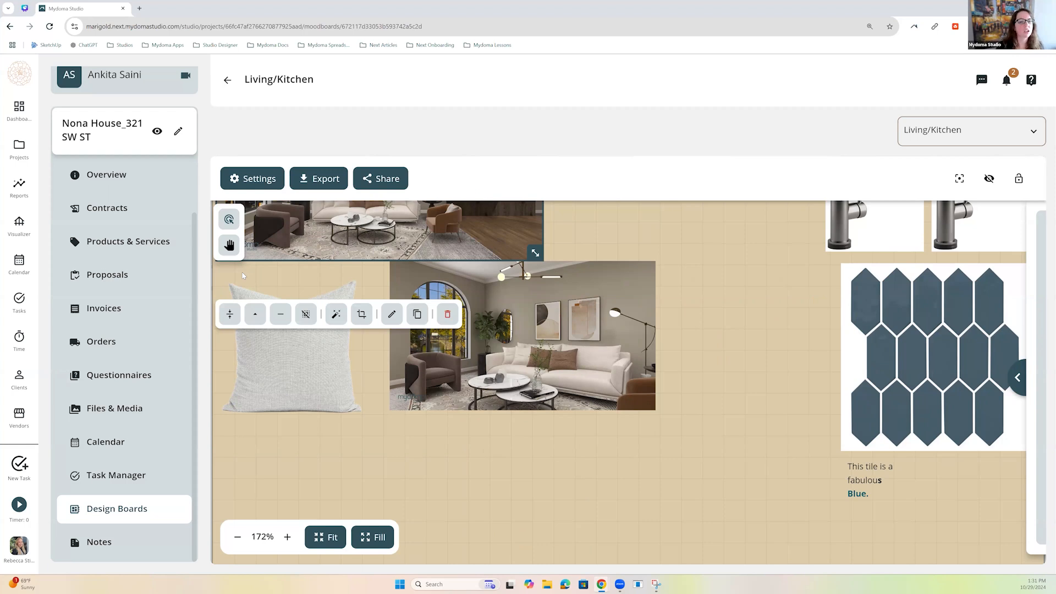
pyautogui.click(385, 437)
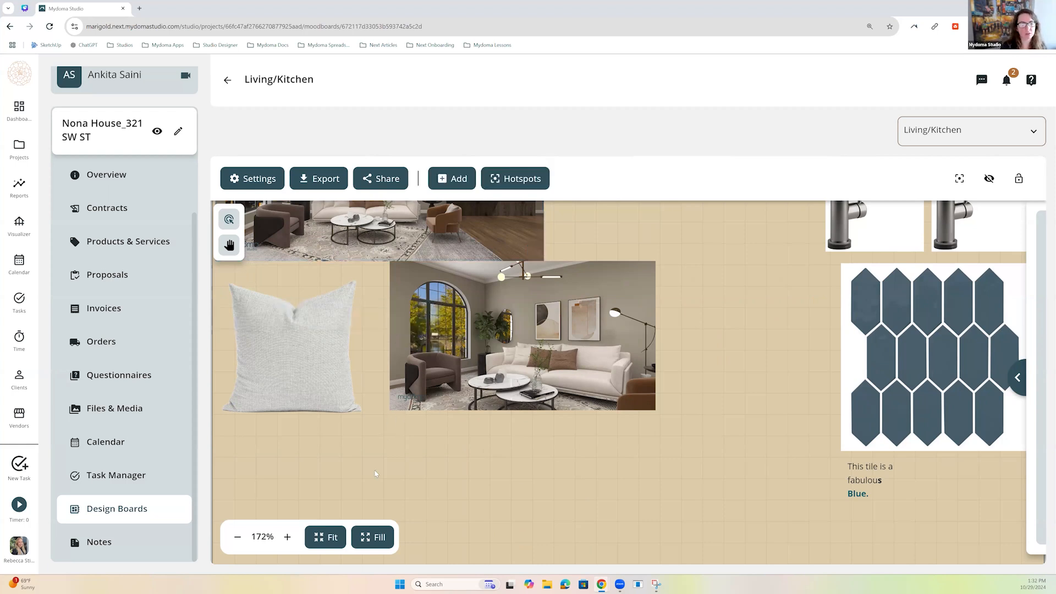
pyautogui.click(325, 537)
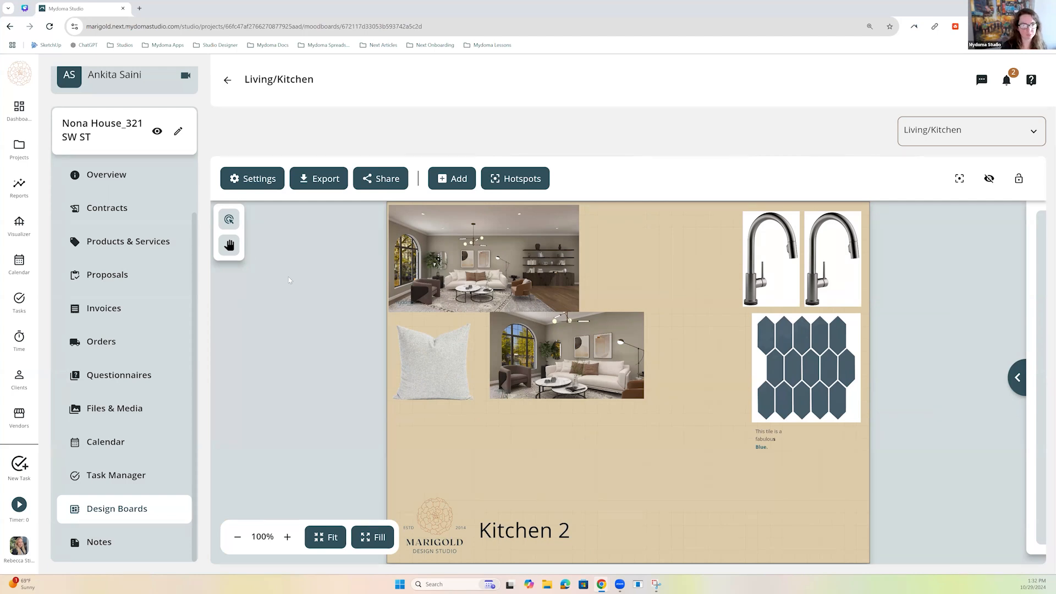
# Zoom in to 181% and pan with the hand tool from the living room renders across to the faucets and tile.
pyautogui.click(229, 245)
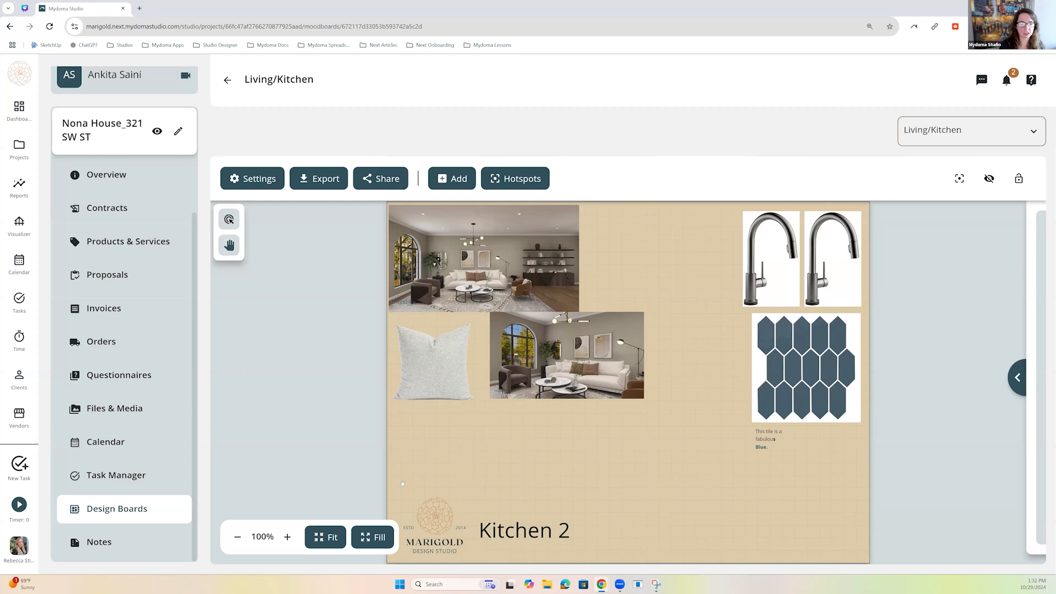
pyautogui.scroll(6, 402, 484)
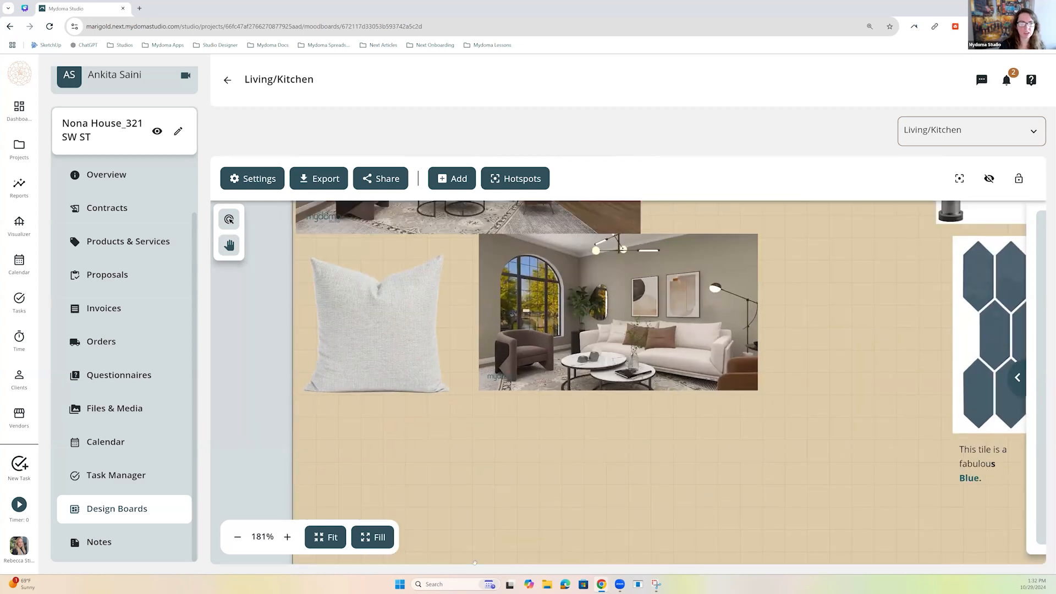
pyautogui.moveTo(621, 319); pyautogui.dragTo(659, 430)
pyautogui.moveTo(740, 295); pyautogui.dragTo(693, 336)
pyautogui.moveTo(602, 364); pyautogui.dragTo(620, 373)
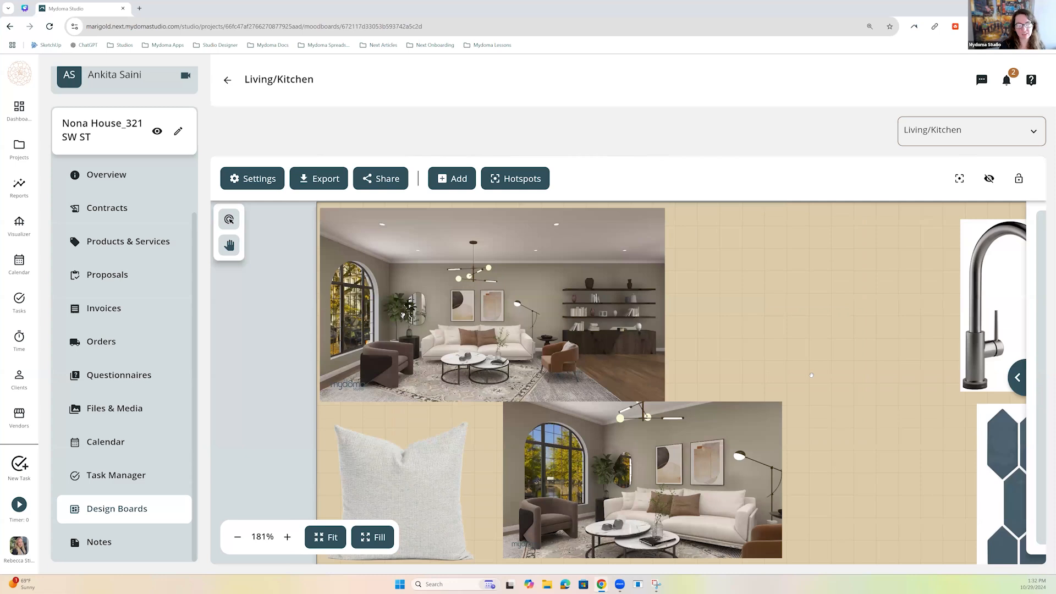
pyautogui.moveTo(699, 382); pyautogui.dragTo(569, 378)
pyautogui.moveTo(660, 384); pyautogui.dragTo(635, 364)
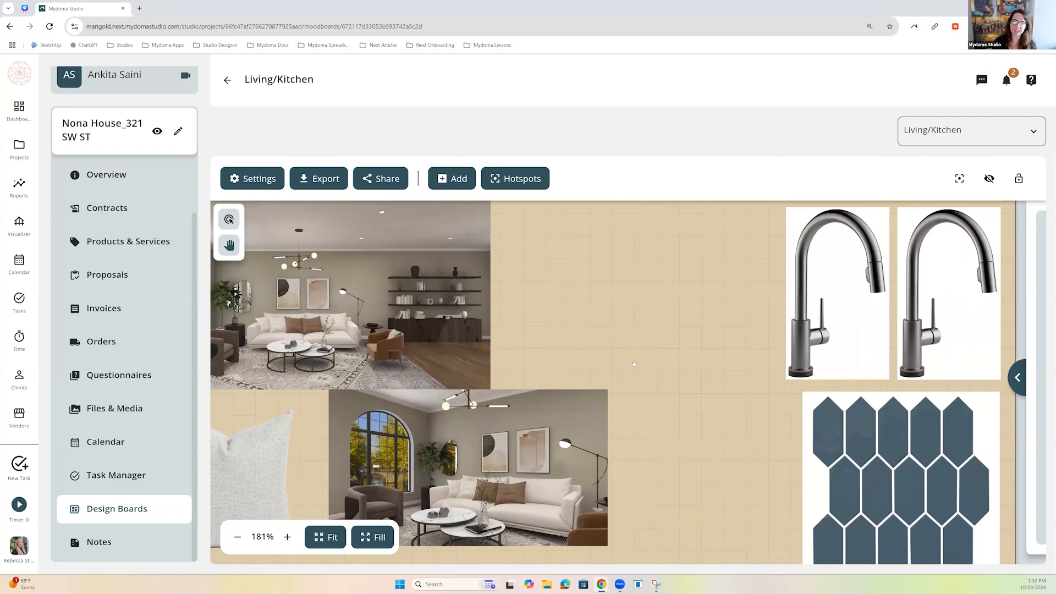
# Return to the Select tool, nudge the left faucet image slightly towards the other faucet, and fit the whole board in view.
pyautogui.click(229, 219)
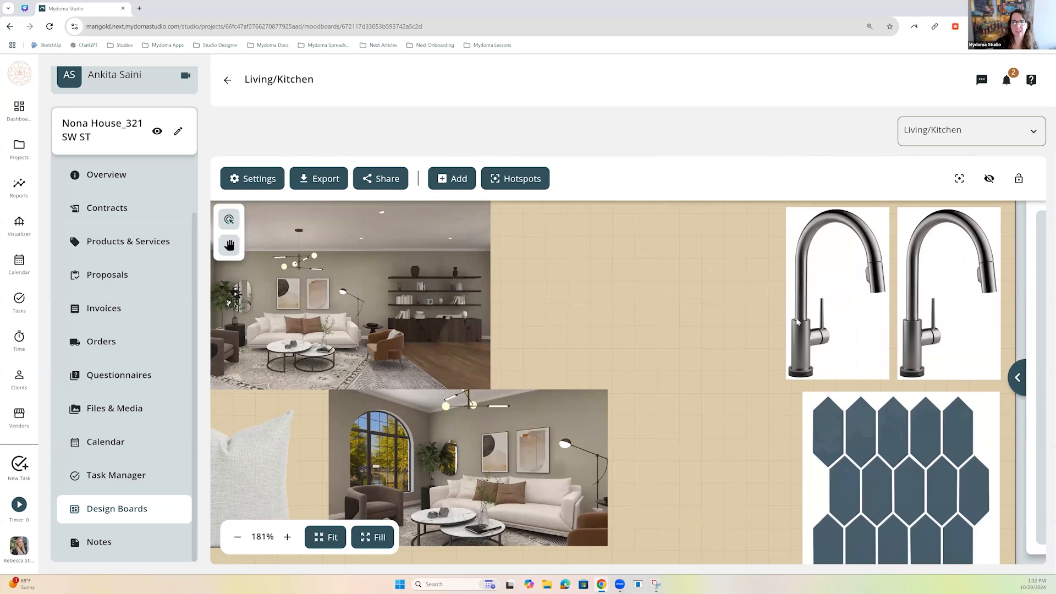
pyautogui.click(818, 318)
pyautogui.moveTo(554, 306); pyautogui.dragTo(817, 319)
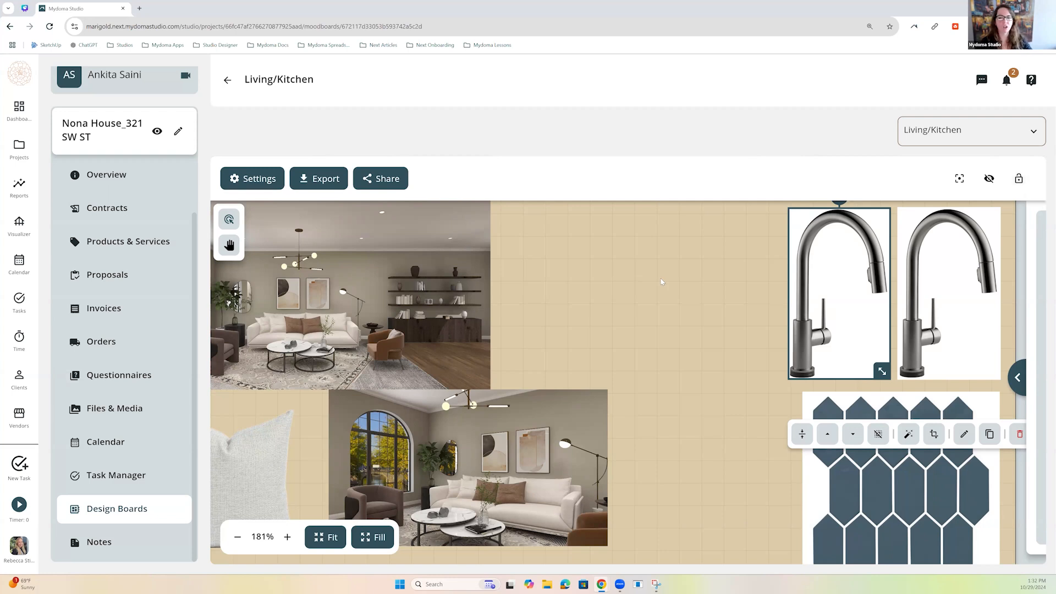
pyautogui.click(328, 538)
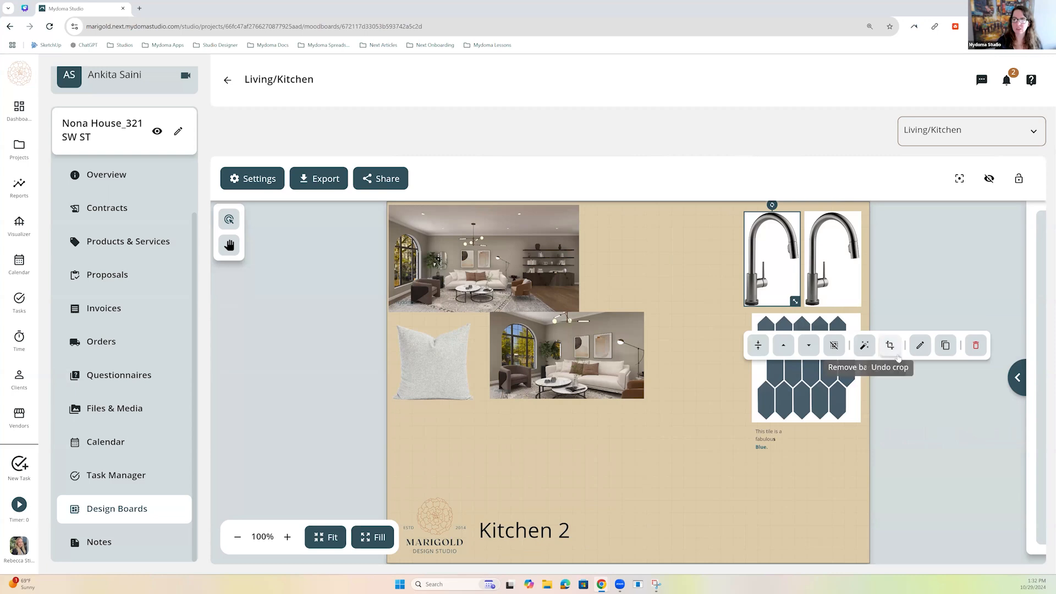
pyautogui.click(905, 293)
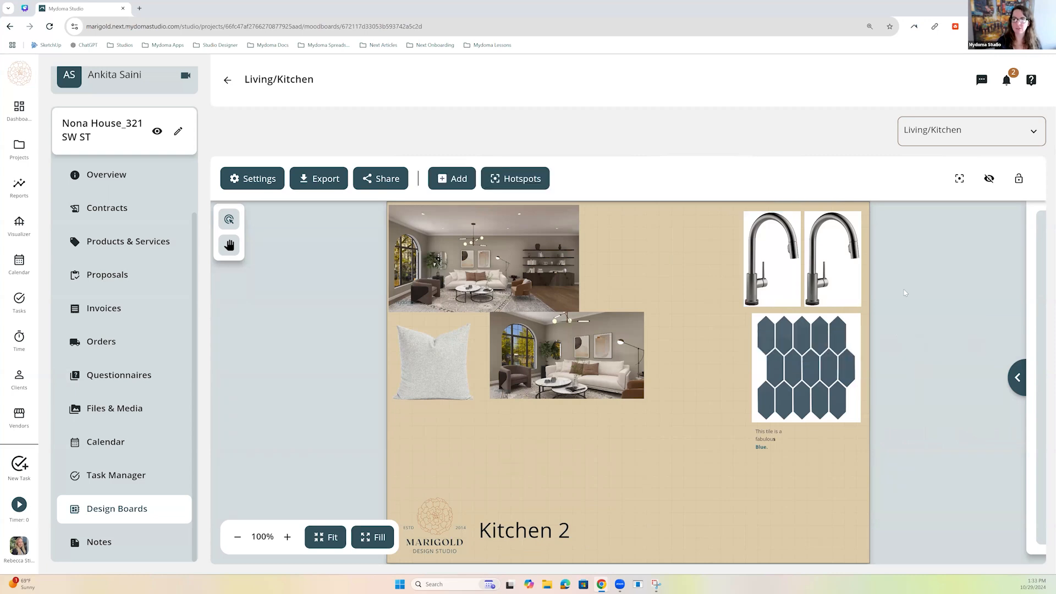
# Lock the design board against editing and unlock it again.
pyautogui.click(1019, 180)
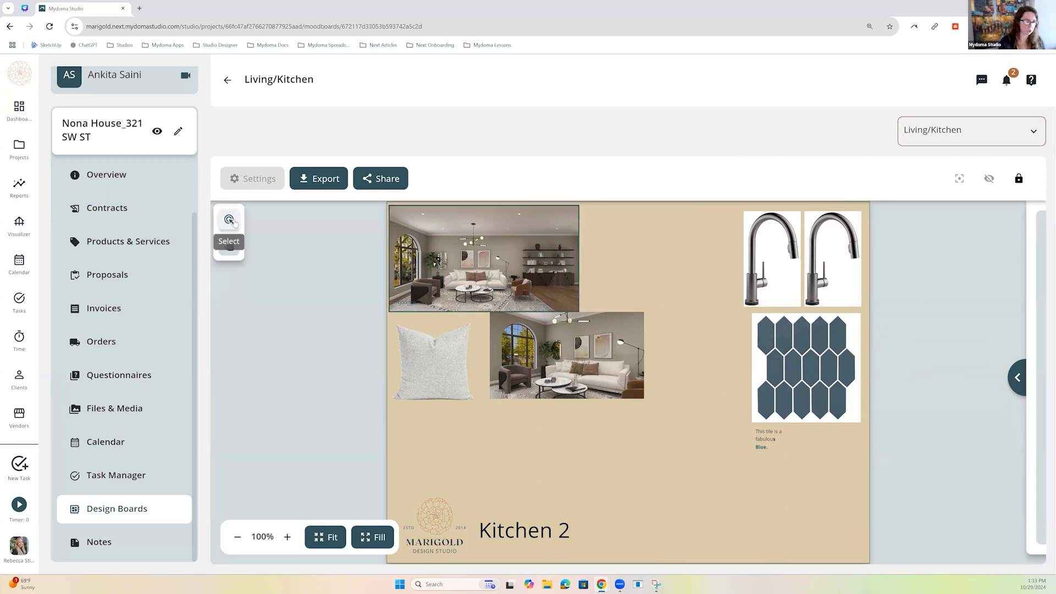
pyautogui.click(1019, 179)
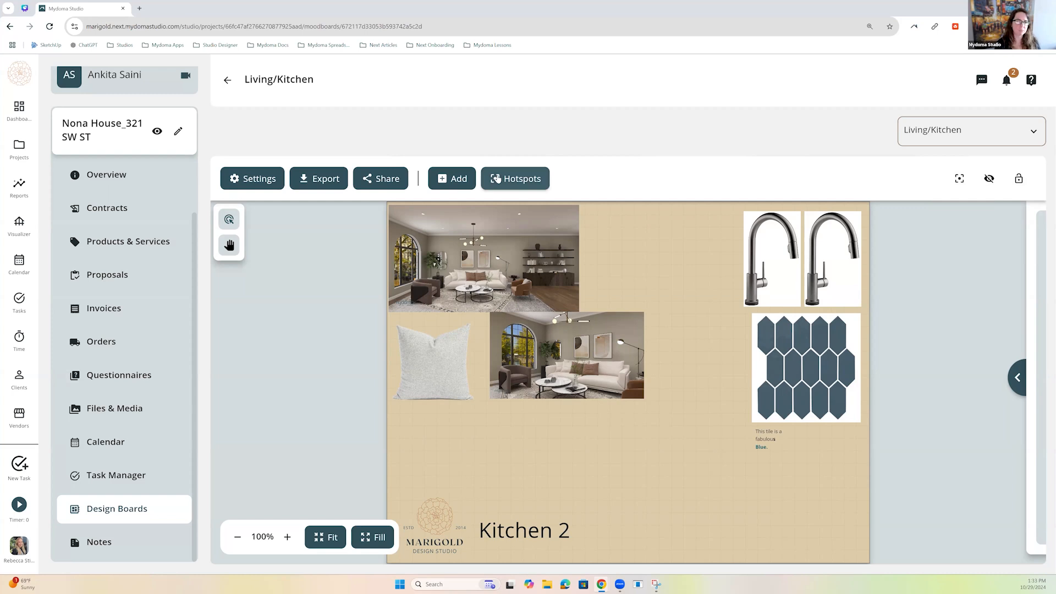
# Pin a product-linked hotspot on the blue tile image and link it to the Daltile Mythology geometric mosaic wall tile from the Project source.
pyautogui.click(497, 179)
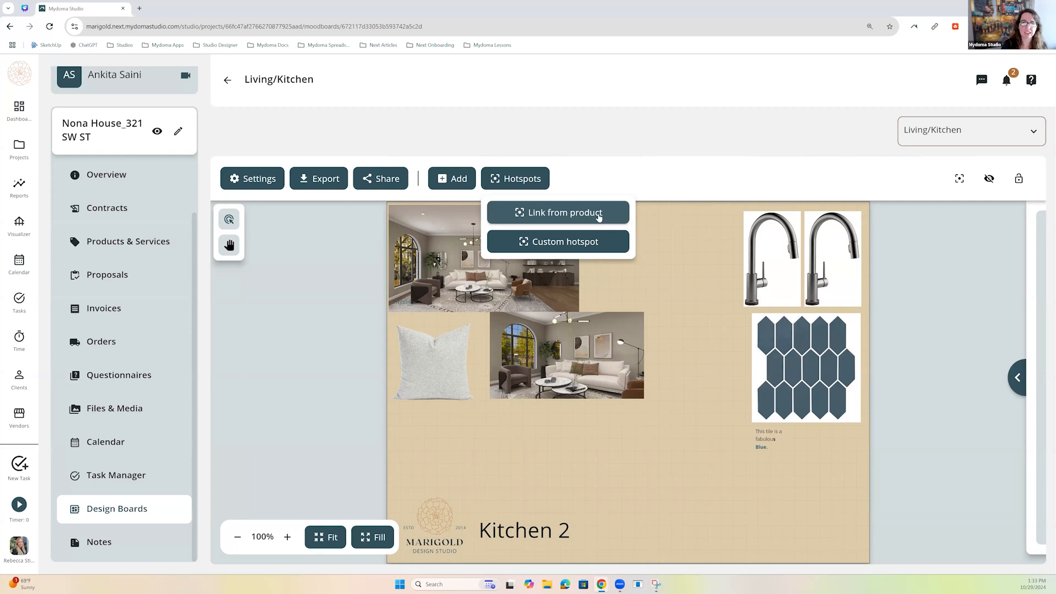
pyautogui.click(599, 214)
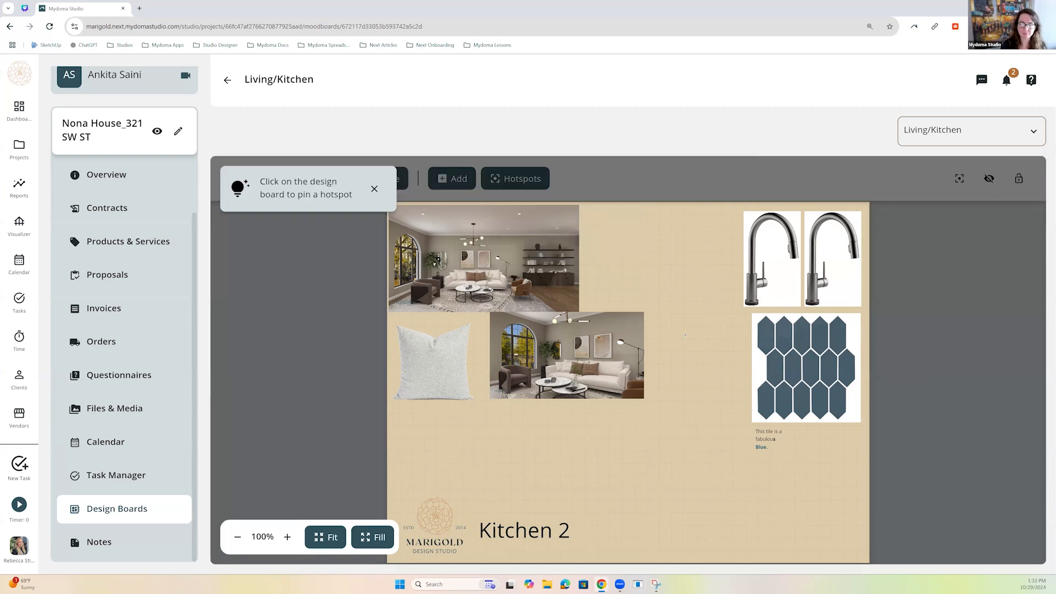
pyautogui.click(837, 400)
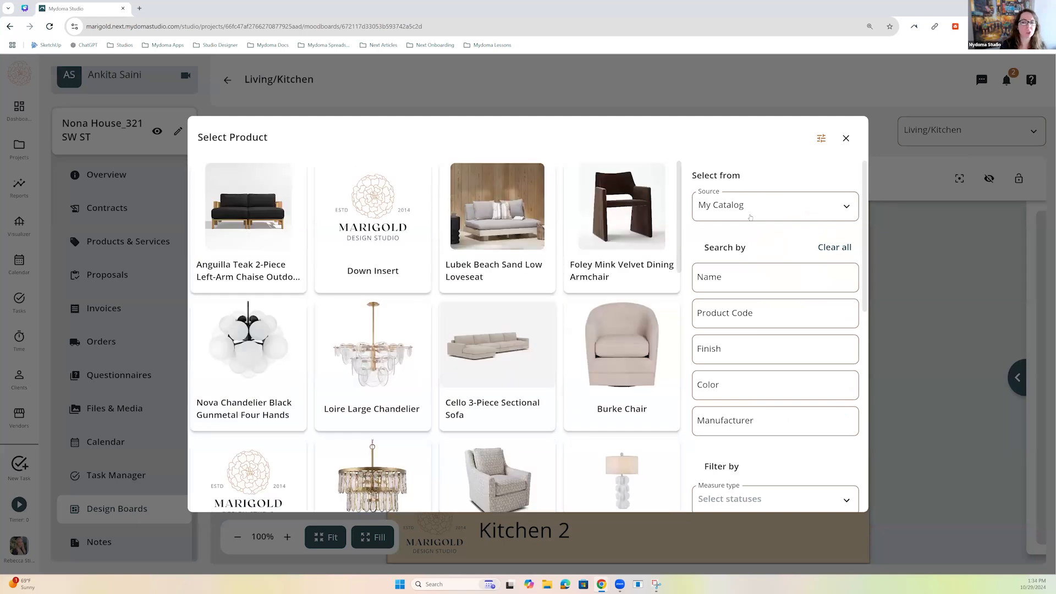
pyautogui.click(750, 215)
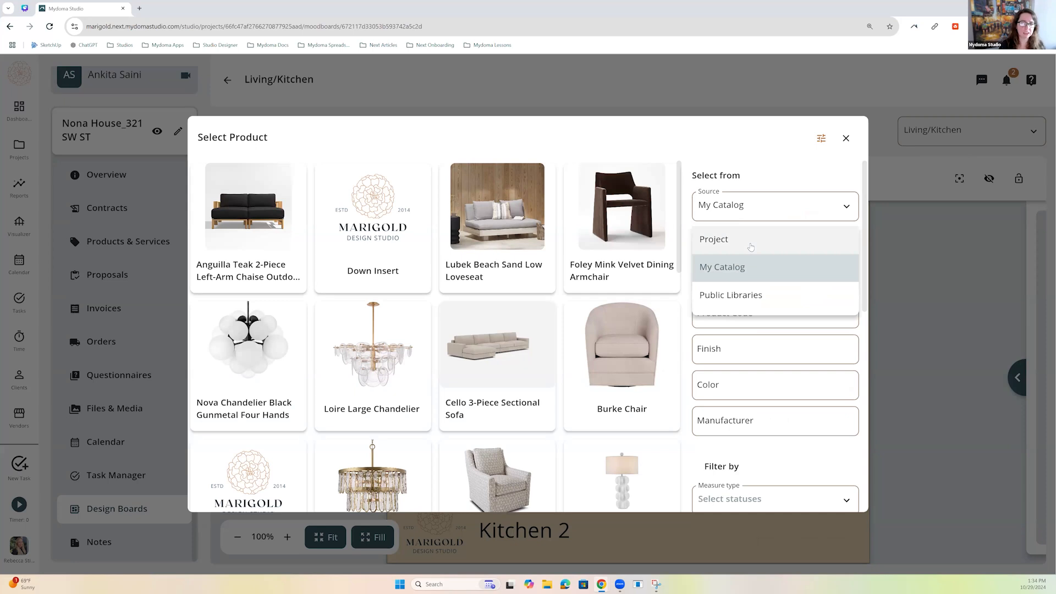
pyautogui.click(750, 242)
pyautogui.click(737, 281)
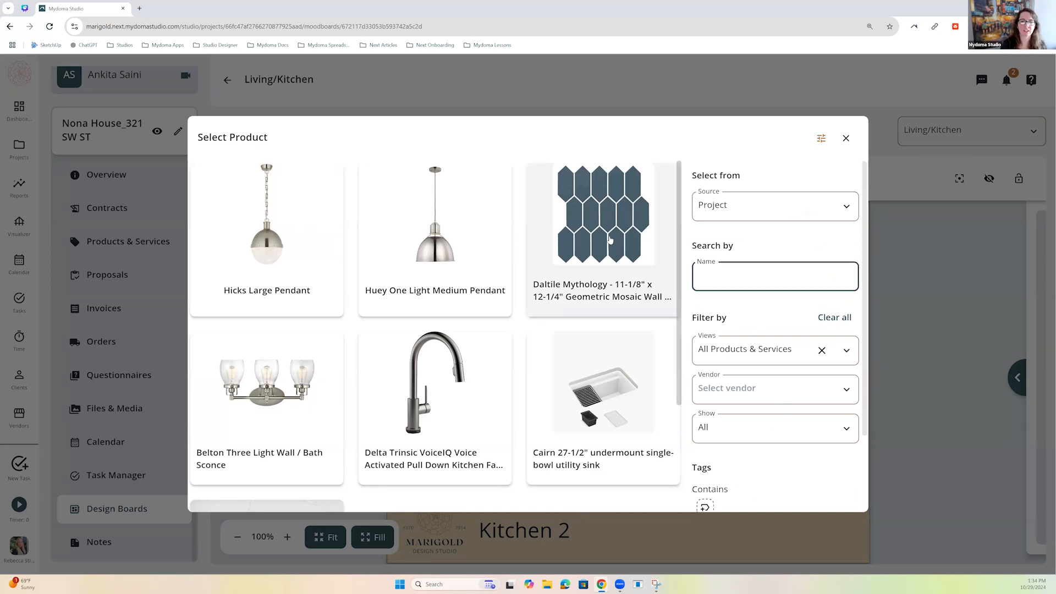
pyautogui.click(609, 240)
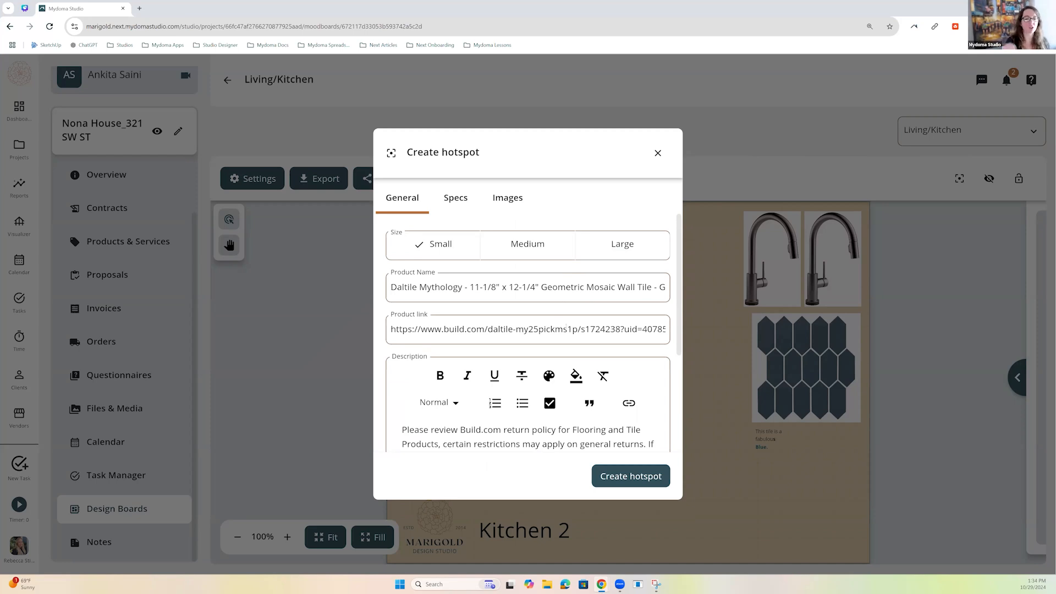
# Clear the product link of the new tile hotspot.
pyautogui.click(566, 329)
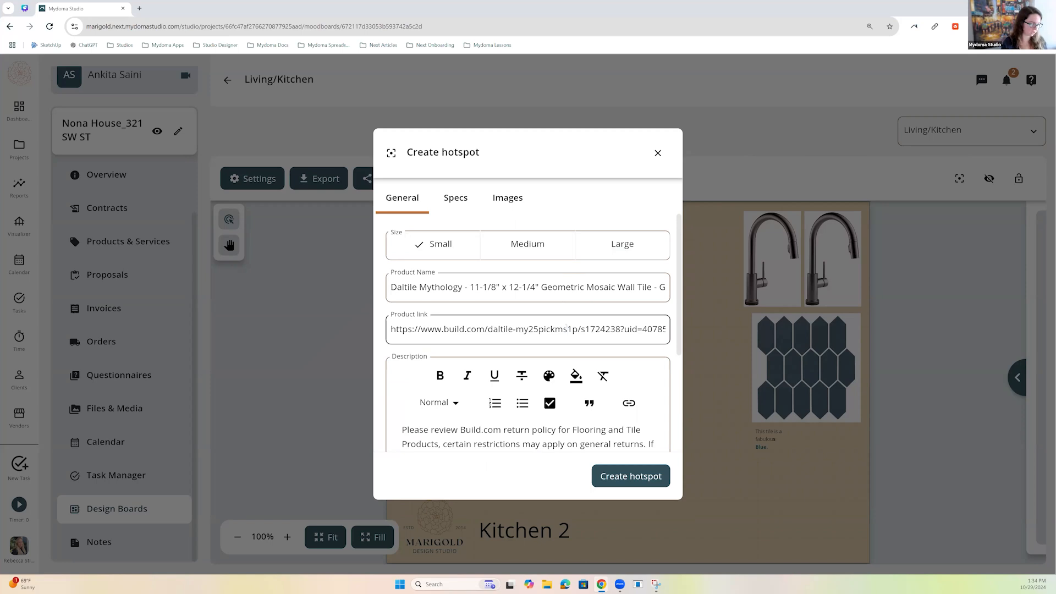
pyautogui.hotkey('ctrl', 'a')
pyautogui.press('BackSpace')
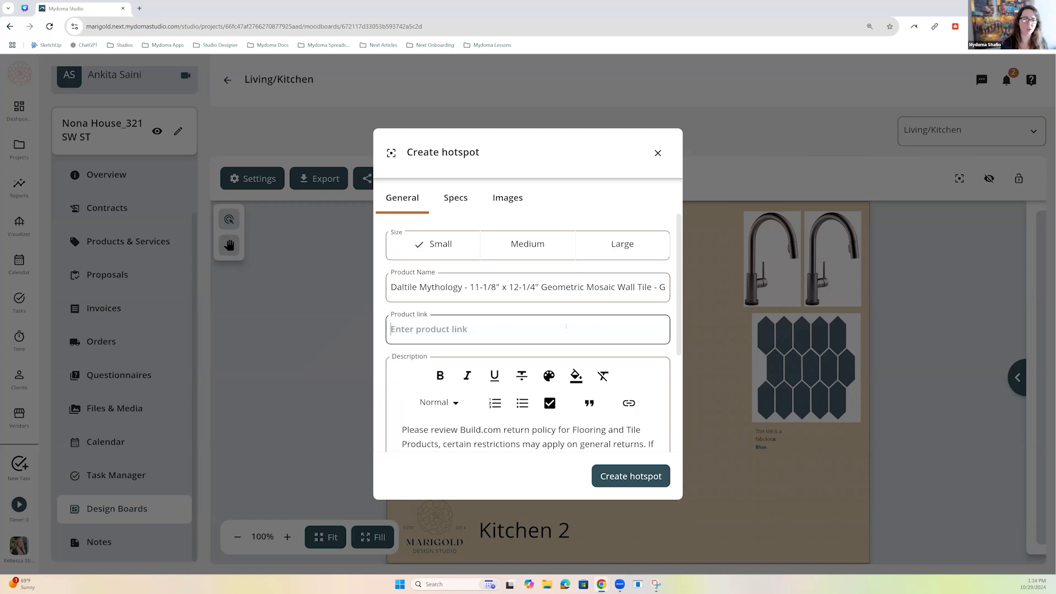
# Review the general details, specs and image of the Daltile Mythology tile hotspot and create it.
pyautogui.click(386, 356)
pyautogui.scroll(-1, 388, 356)
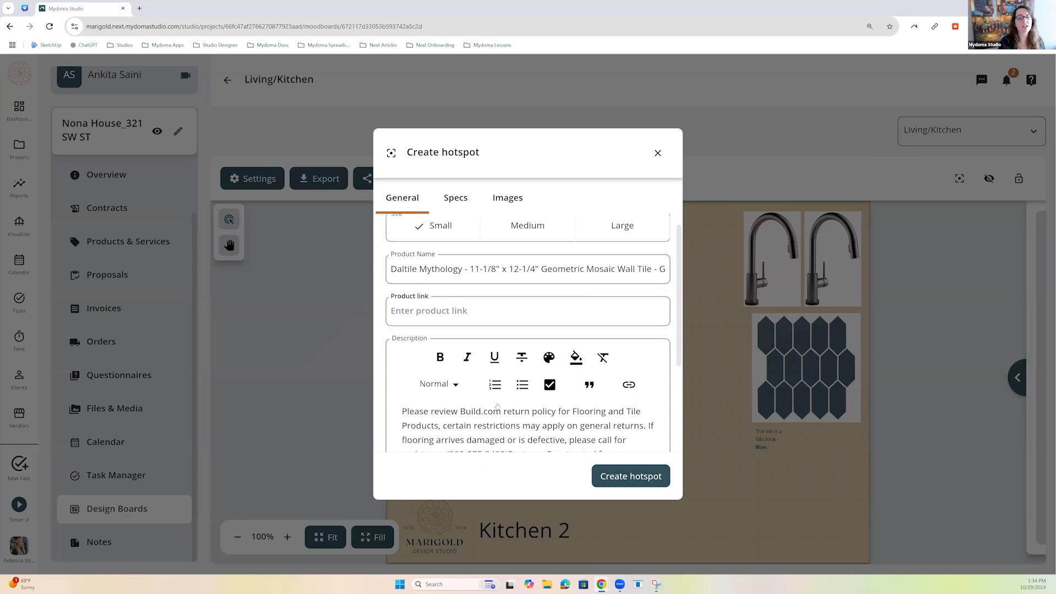
pyautogui.click(456, 200)
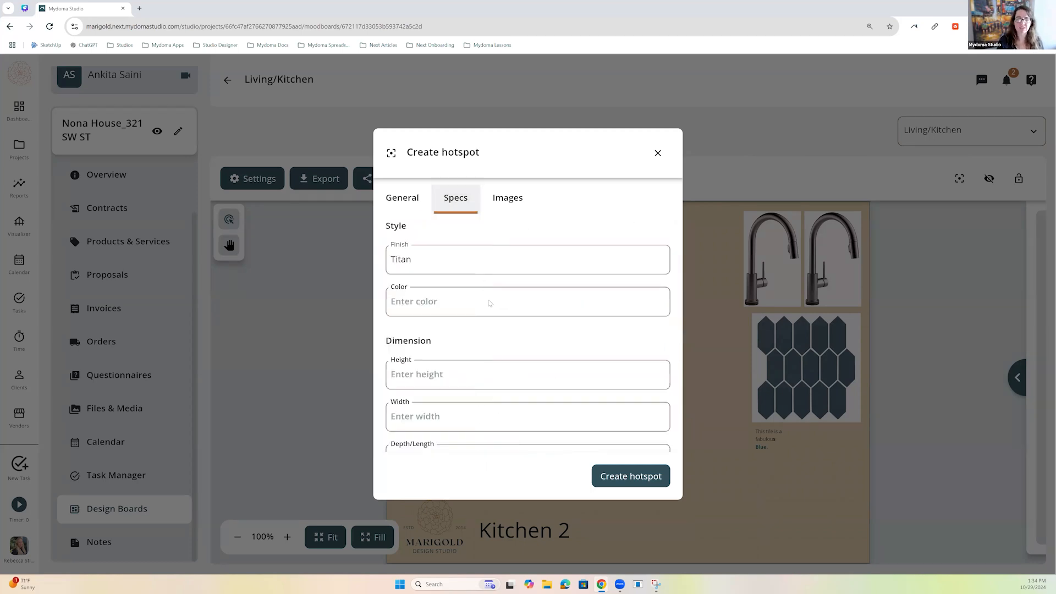
pyautogui.scroll(-1, 490, 303)
pyautogui.scroll(-3, 489, 301)
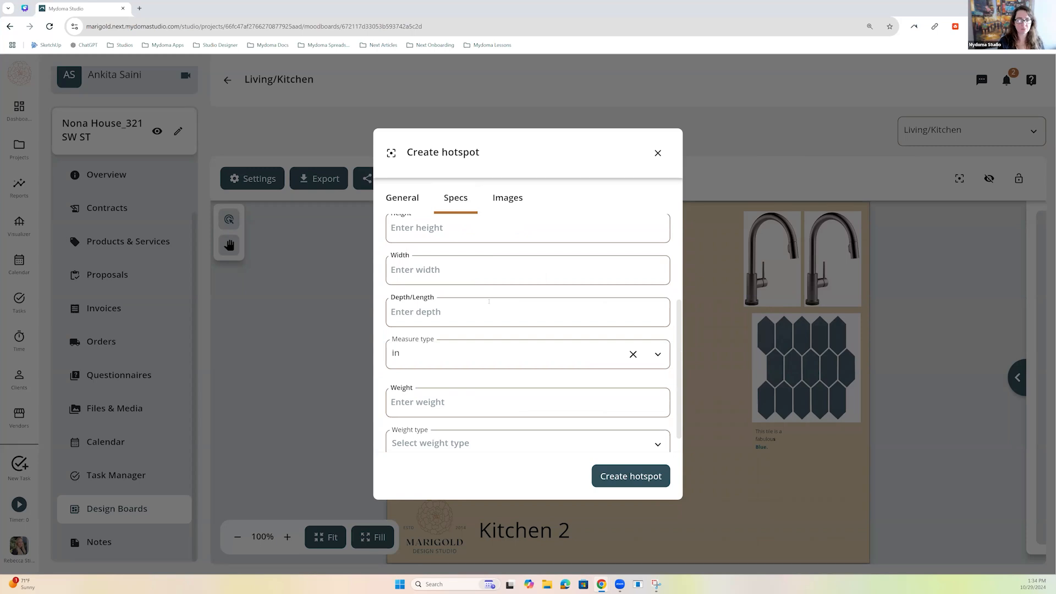
pyautogui.scroll(-1, 489, 301)
pyautogui.click(504, 202)
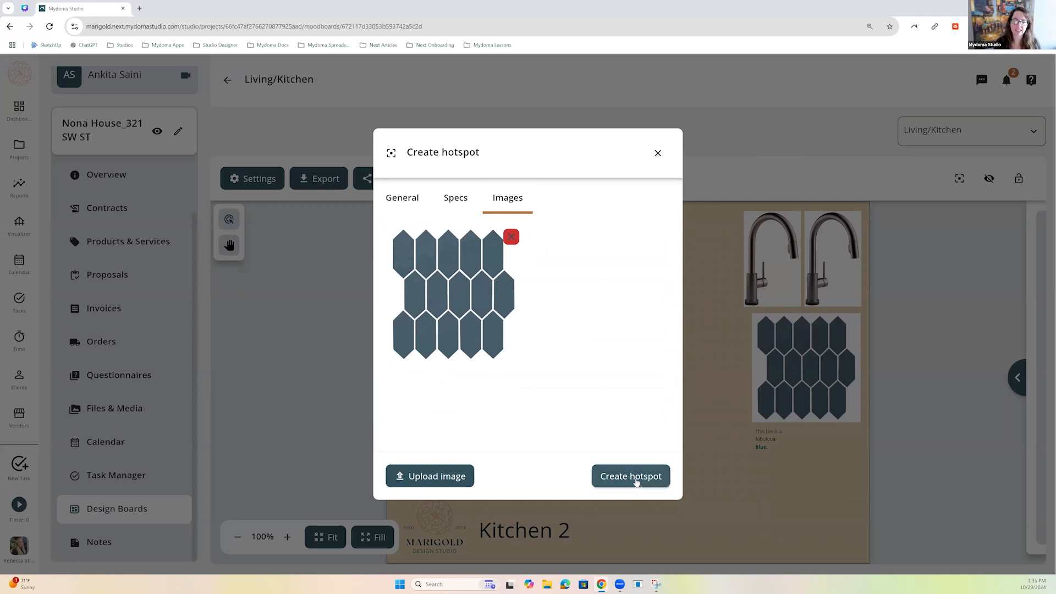
pyautogui.click(636, 477)
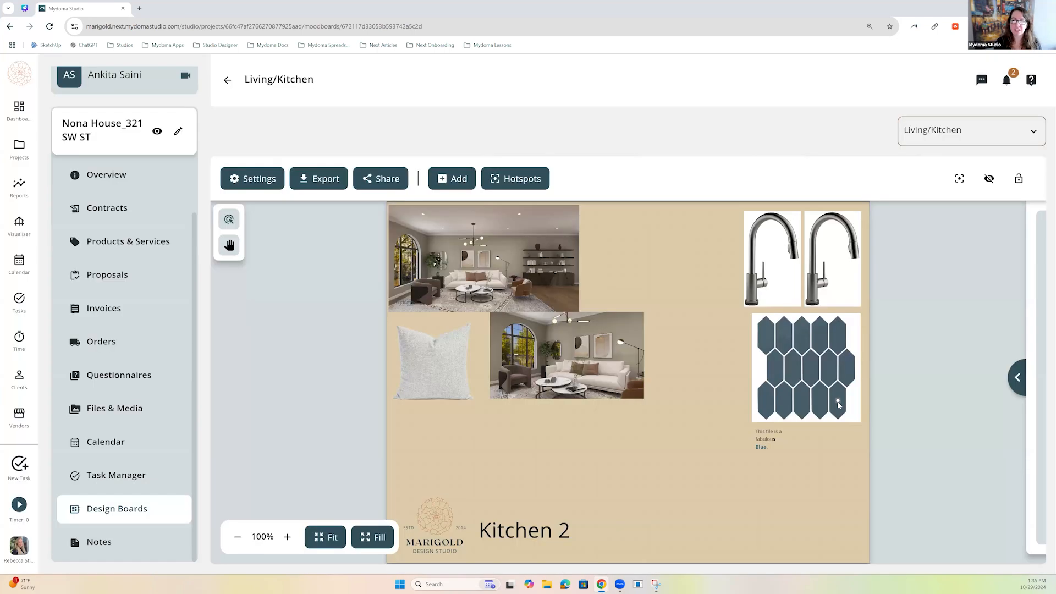
# Edit the tile hotspot and set its size to Large.
pyautogui.click(838, 404)
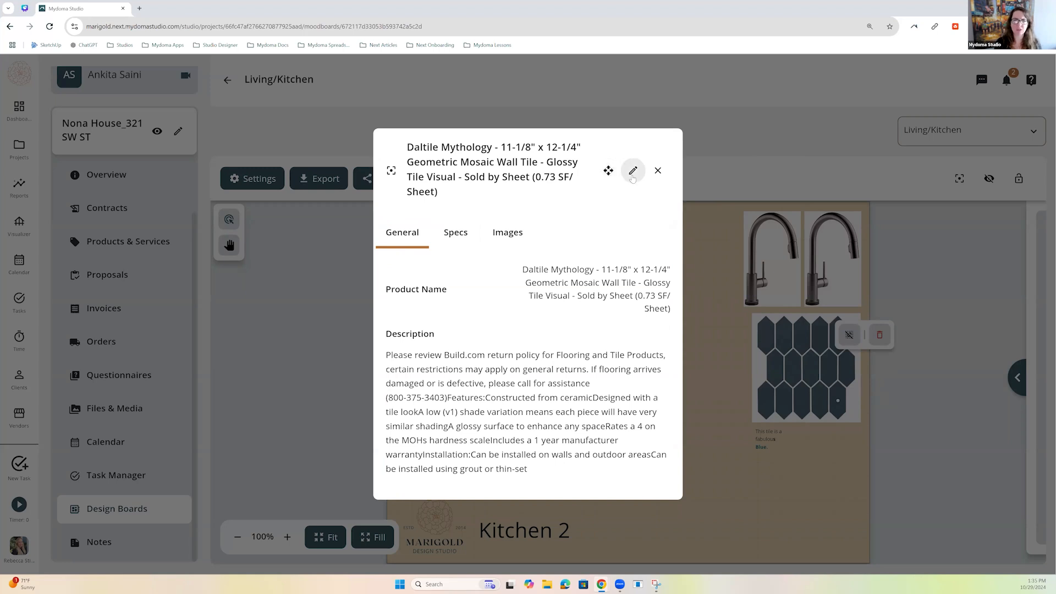
pyautogui.click(632, 175)
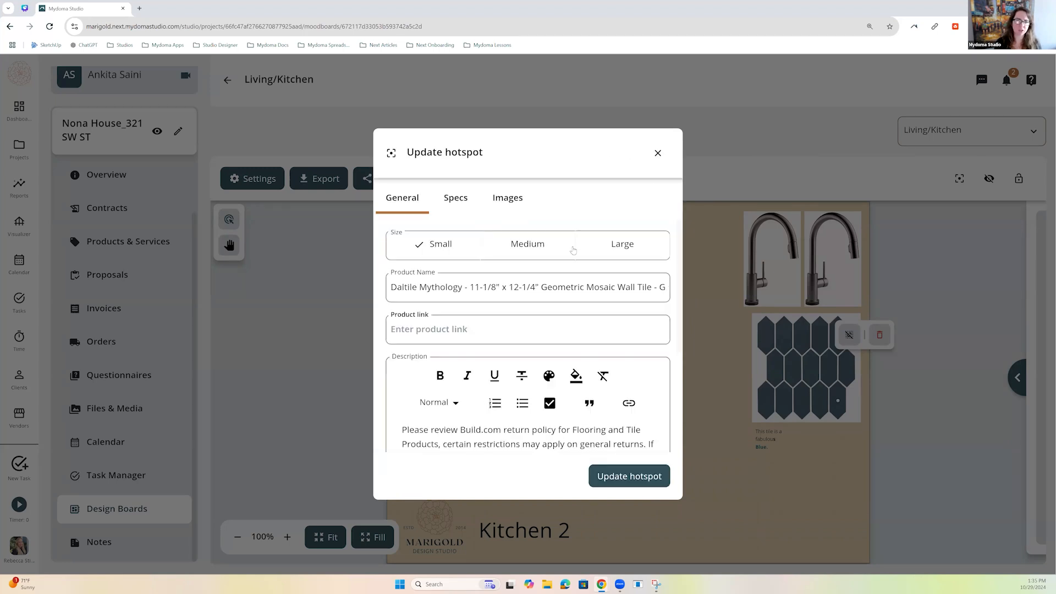
pyautogui.click(615, 245)
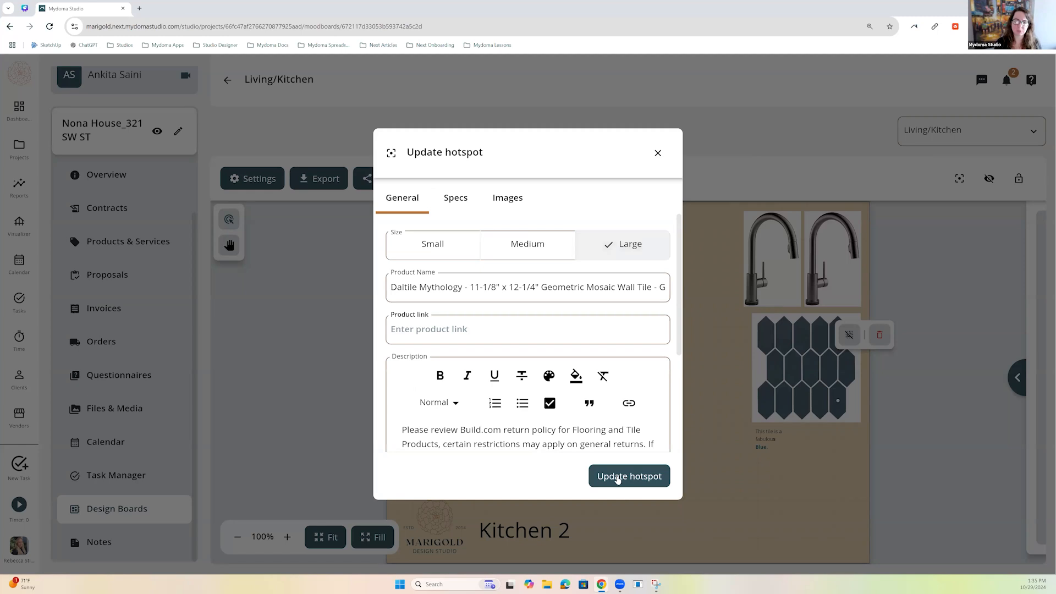
pyautogui.click(618, 477)
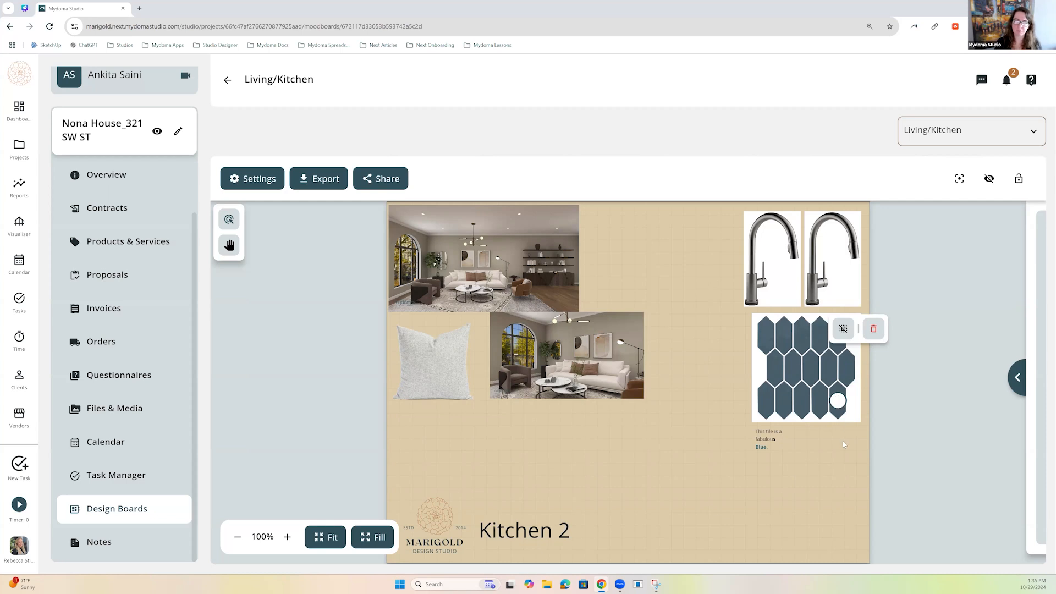
pyautogui.click(844, 333)
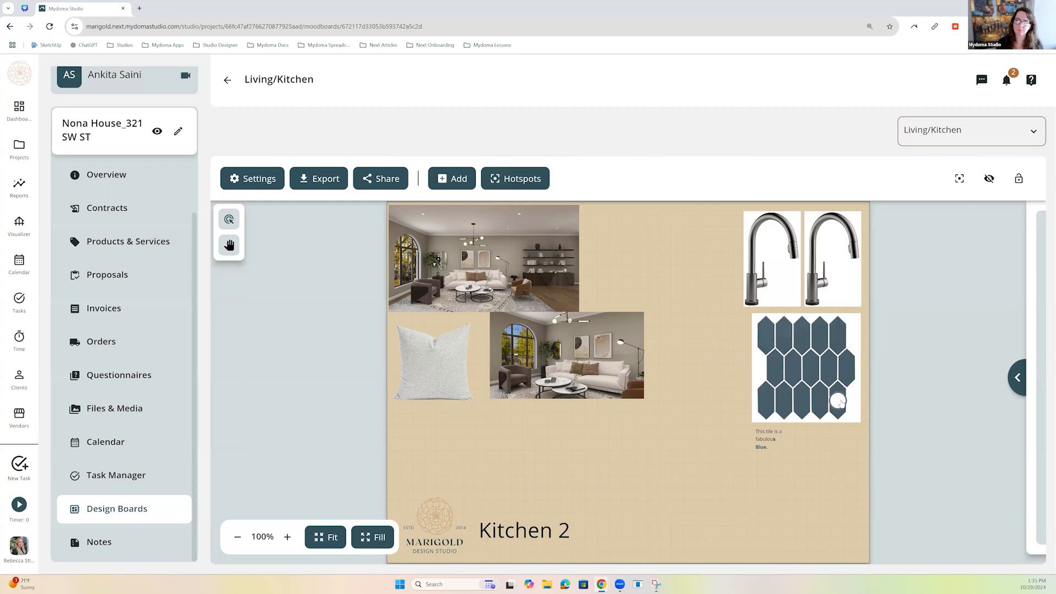
# Change the tile hotspot's size to Medium and deselect it.
pyautogui.click(838, 402)
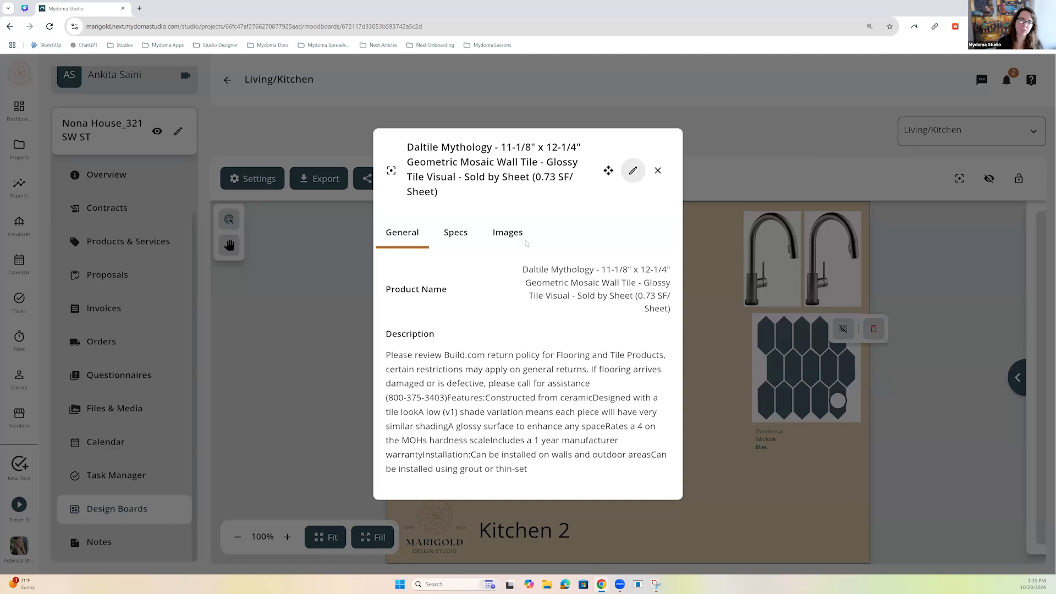
pyautogui.click(507, 253)
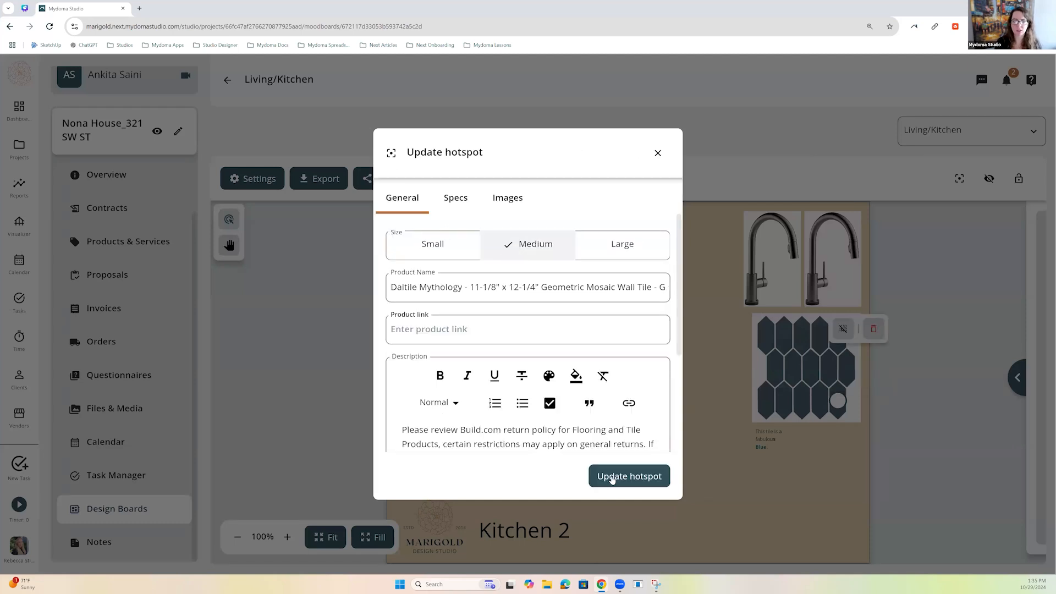
pyautogui.click(612, 477)
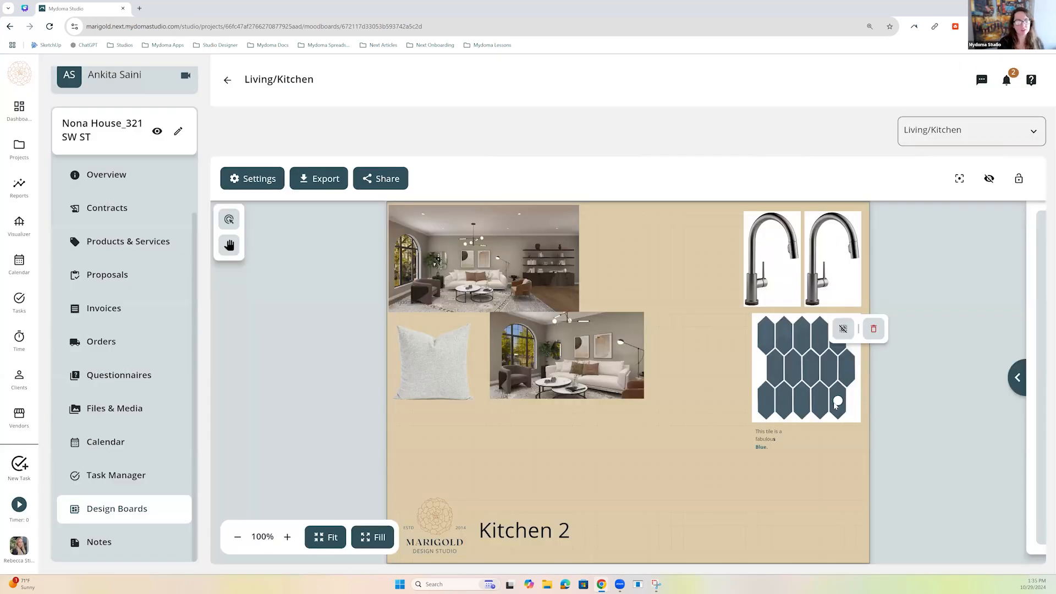
pyautogui.rightClick(834, 435)
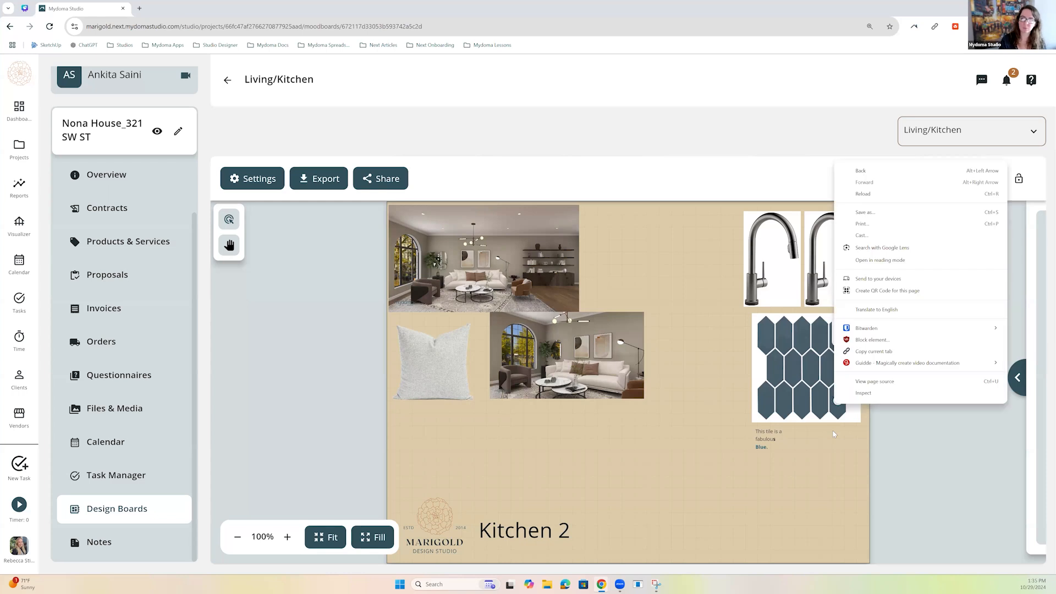
pyautogui.press('Escape')
pyautogui.click(834, 435)
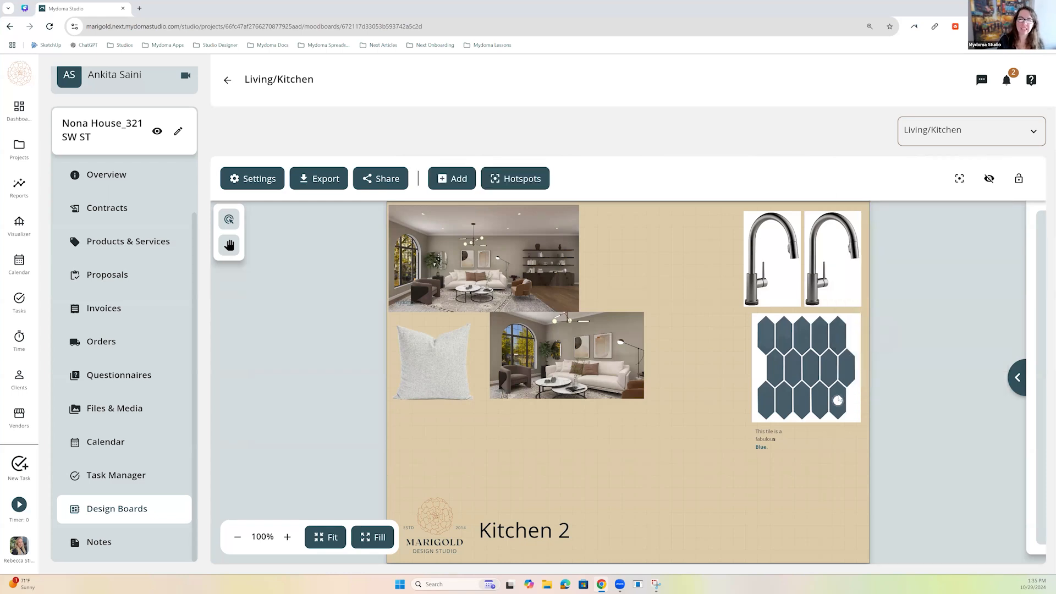
# Examine the specs, images and general information in the tile hotspot's details, and close them.
pyautogui.moveTo(838, 403)
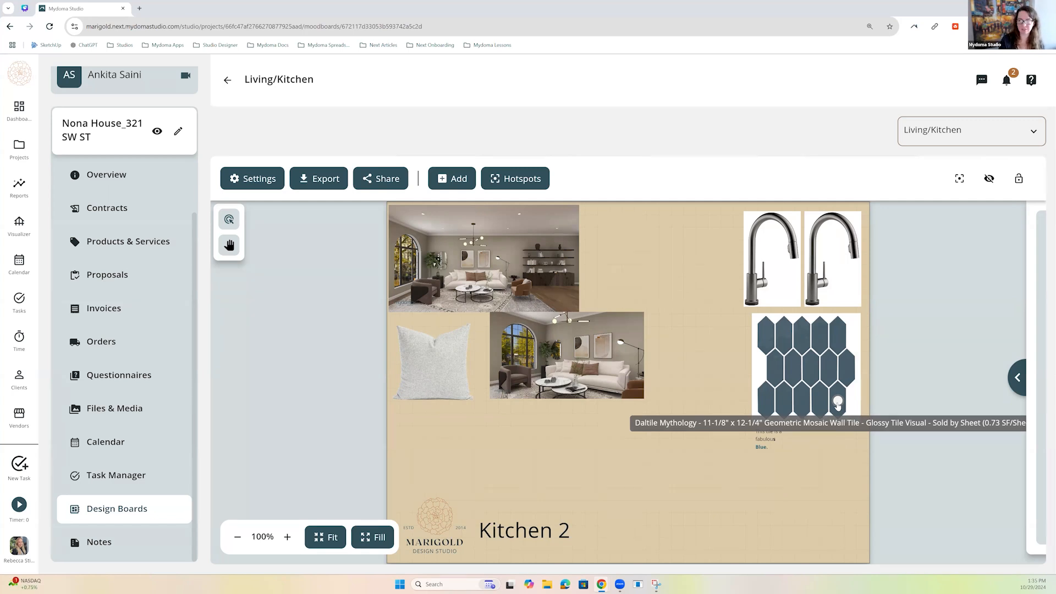
pyautogui.click(838, 404)
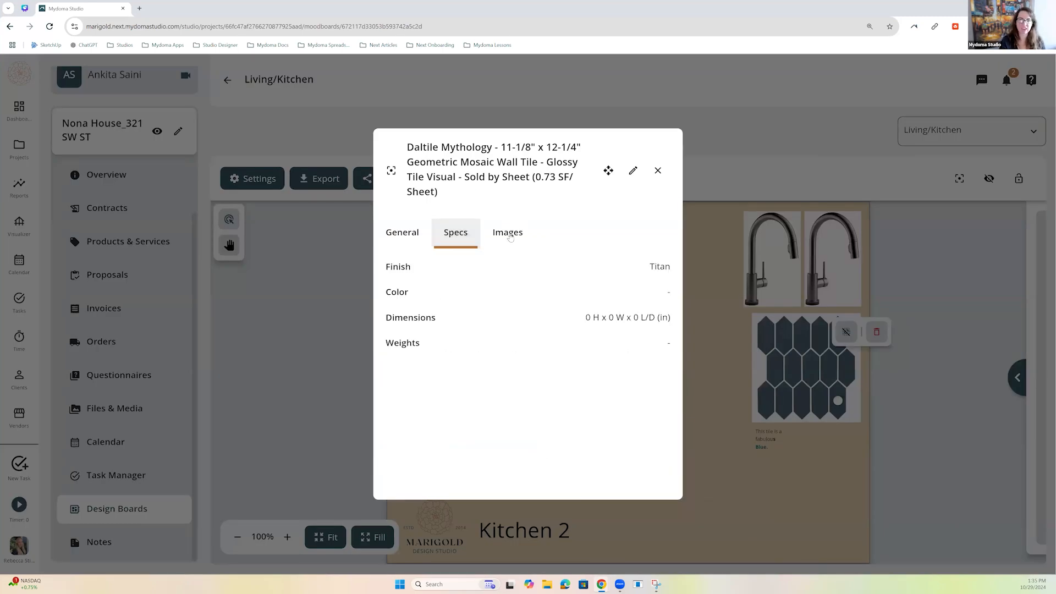
pyautogui.click(507, 241)
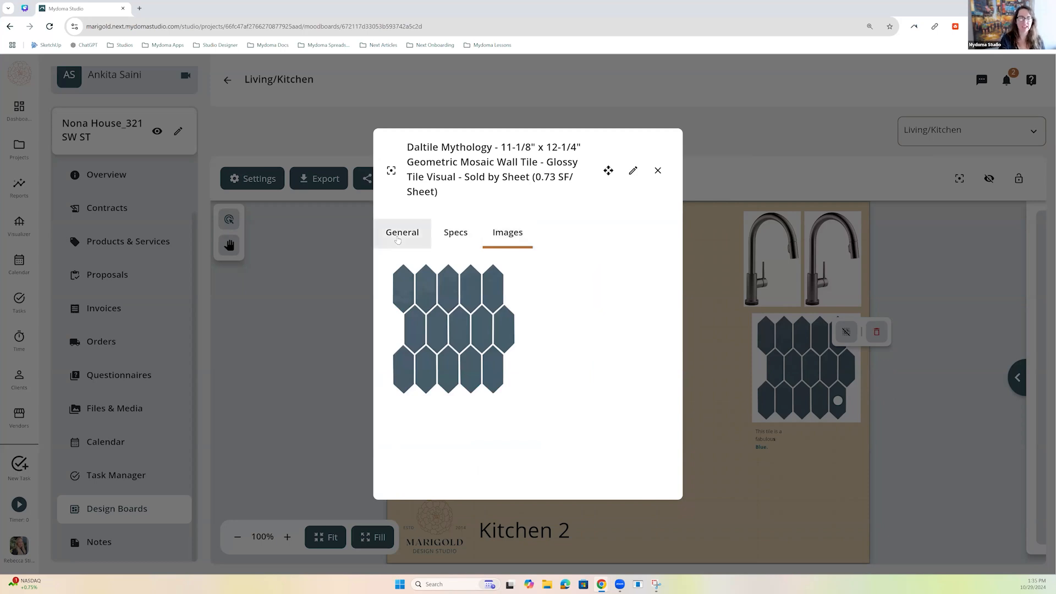
pyautogui.click(398, 240)
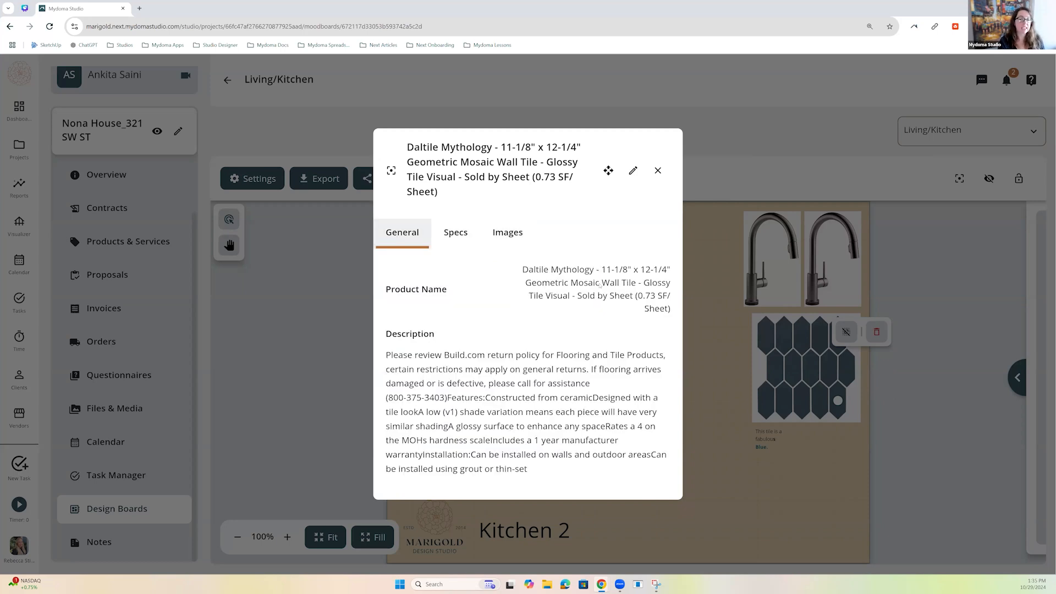
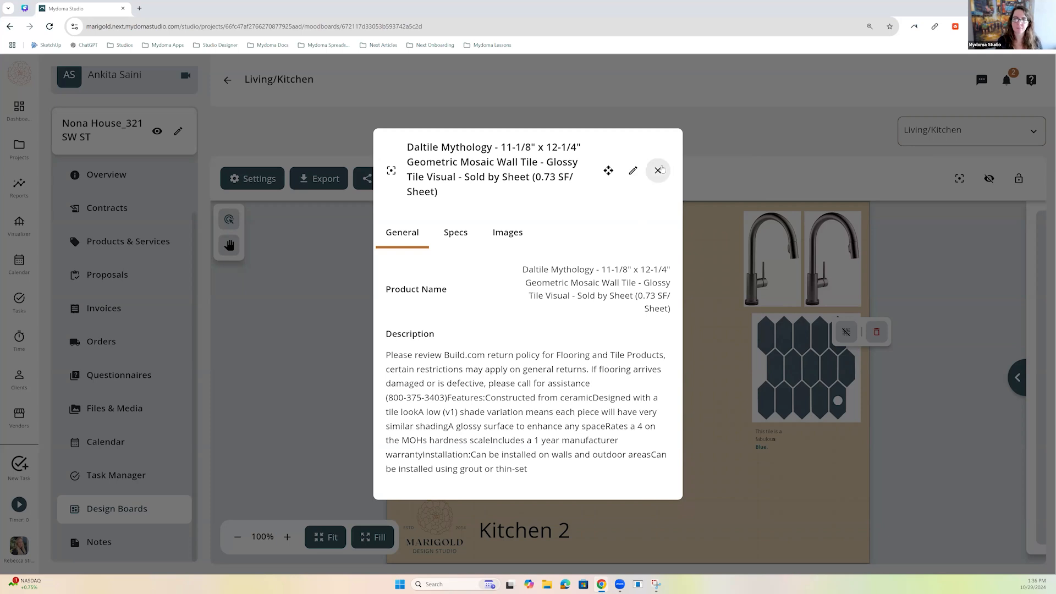
pyautogui.click(658, 171)
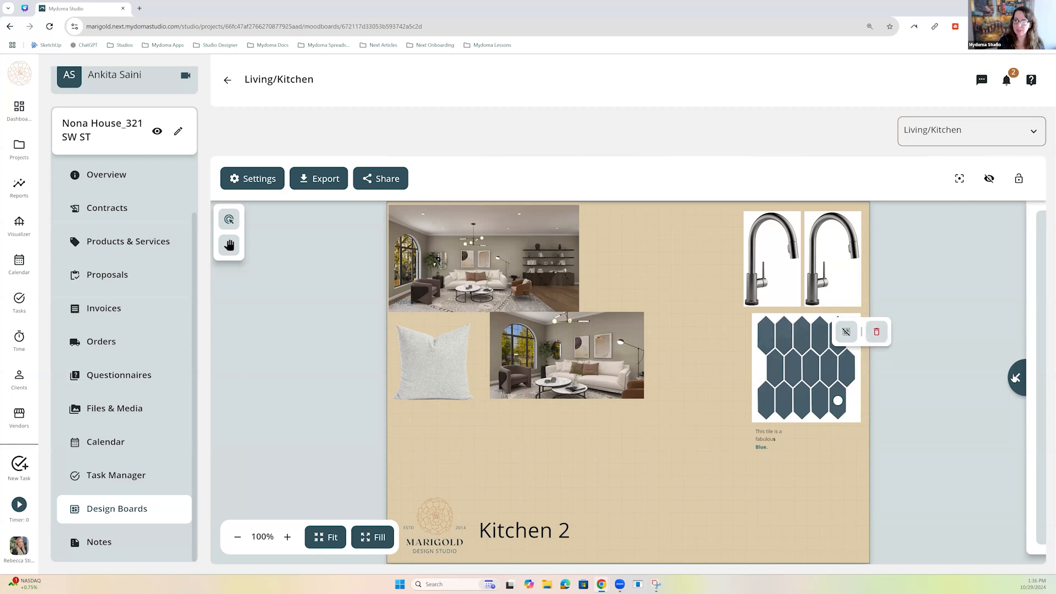
# Show the board's hotspot list and open the tile hotspot for editing, closing it without changes.
pyautogui.click(1014, 379)
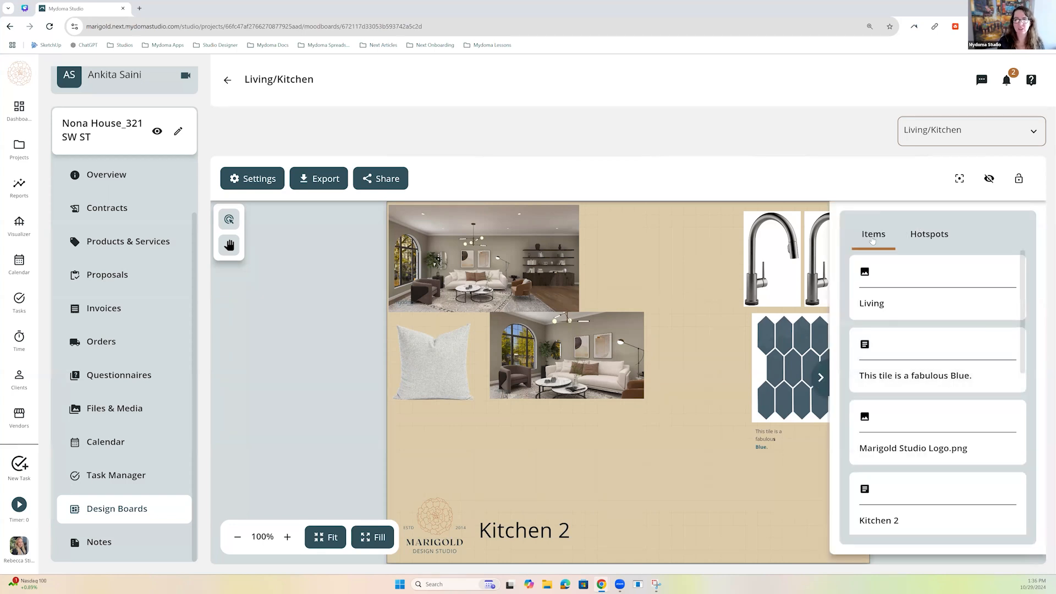
pyautogui.click(928, 236)
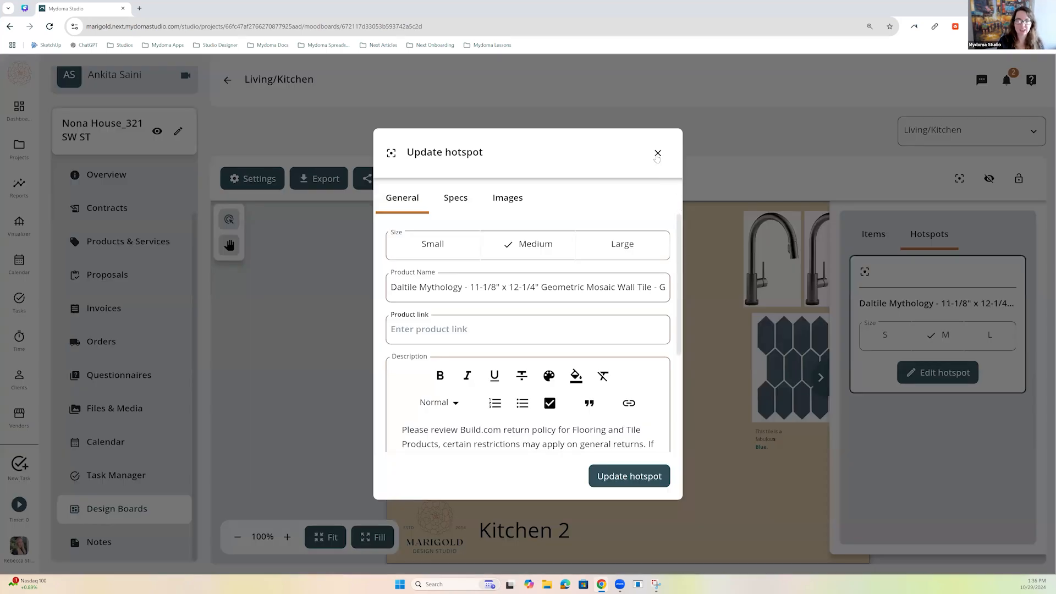
pyautogui.click(658, 155)
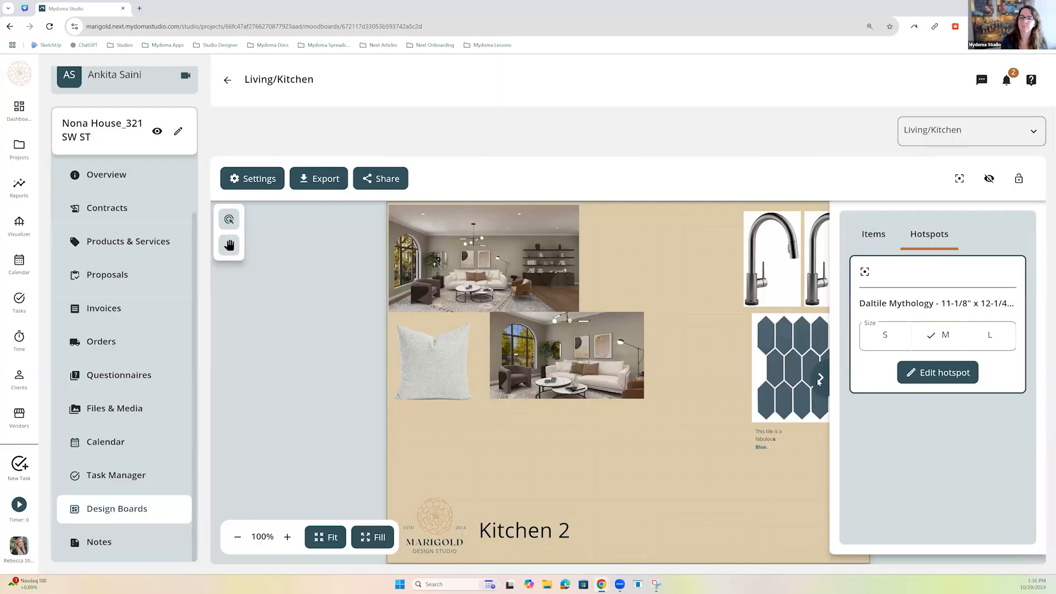
pyautogui.click(815, 385)
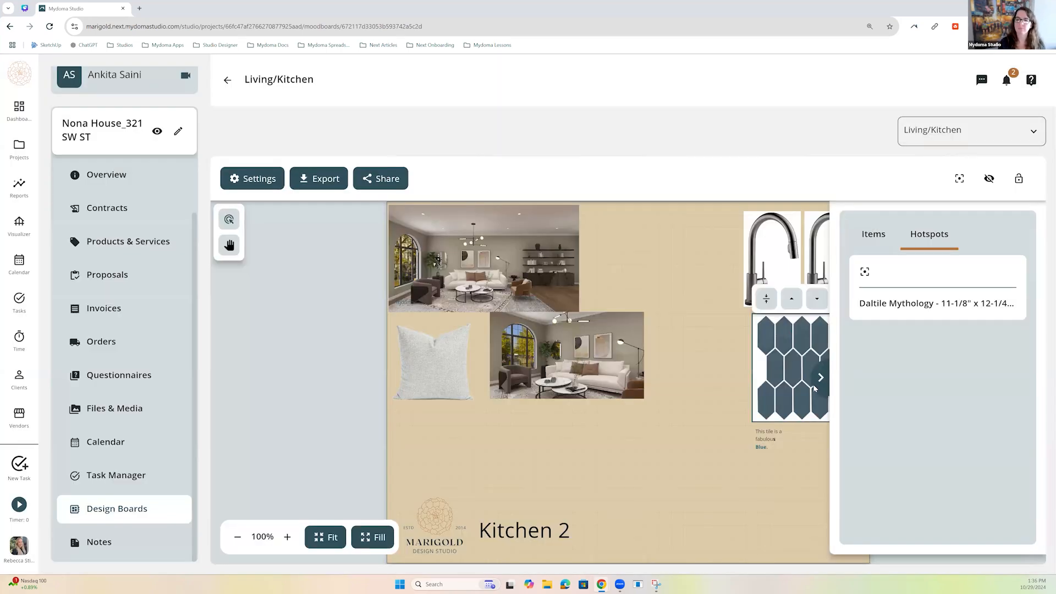
pyautogui.click(818, 494)
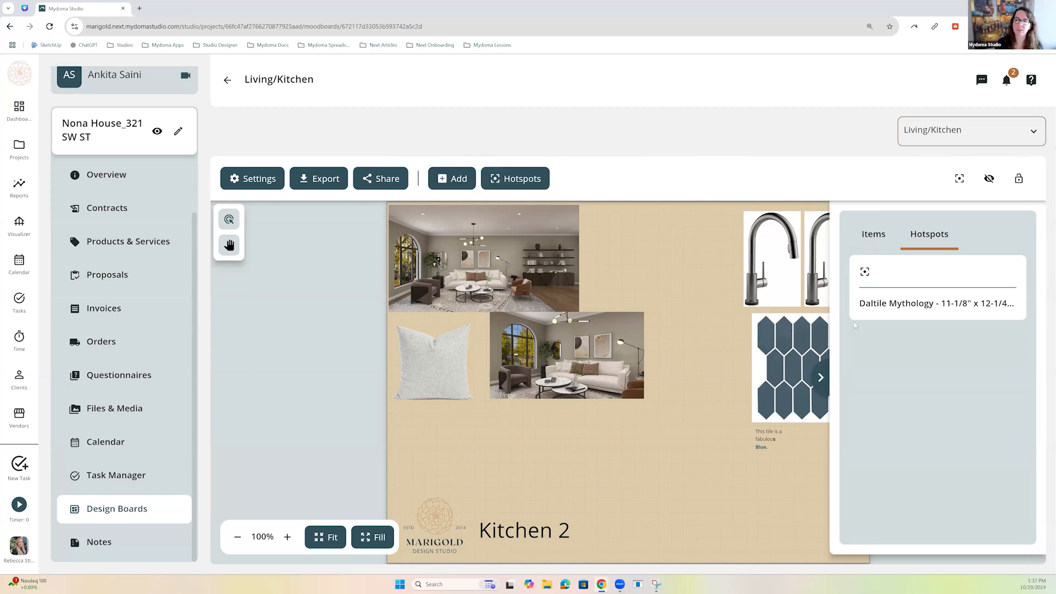
# Move the blue tile image up beside the left faucet image and collapse the hotspot list.
pyautogui.moveTo(786, 347); pyautogui.dragTo(674, 285)
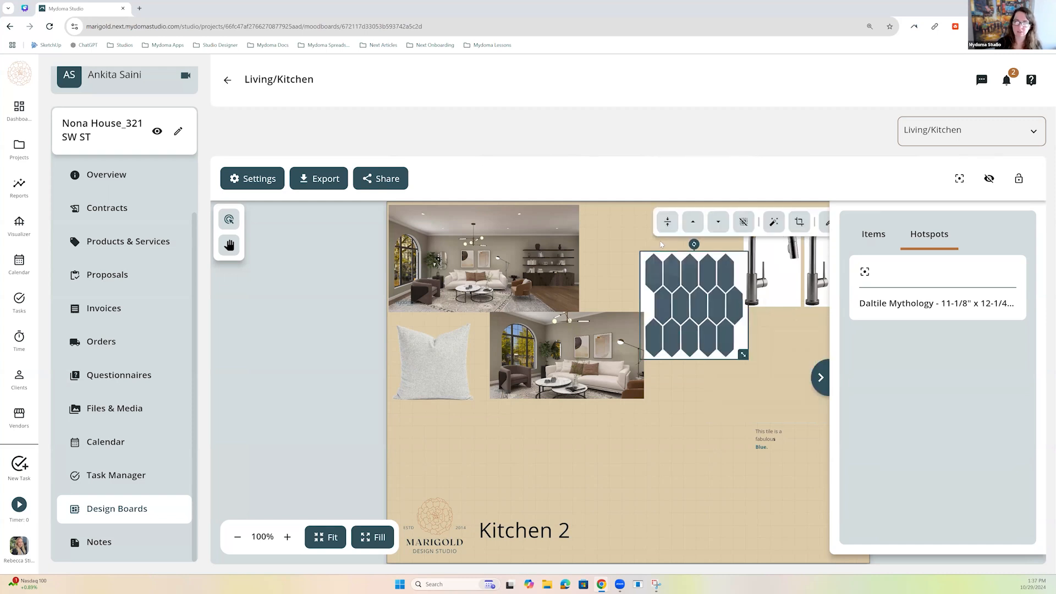
pyautogui.moveTo(661, 244); pyautogui.dragTo(648, 200)
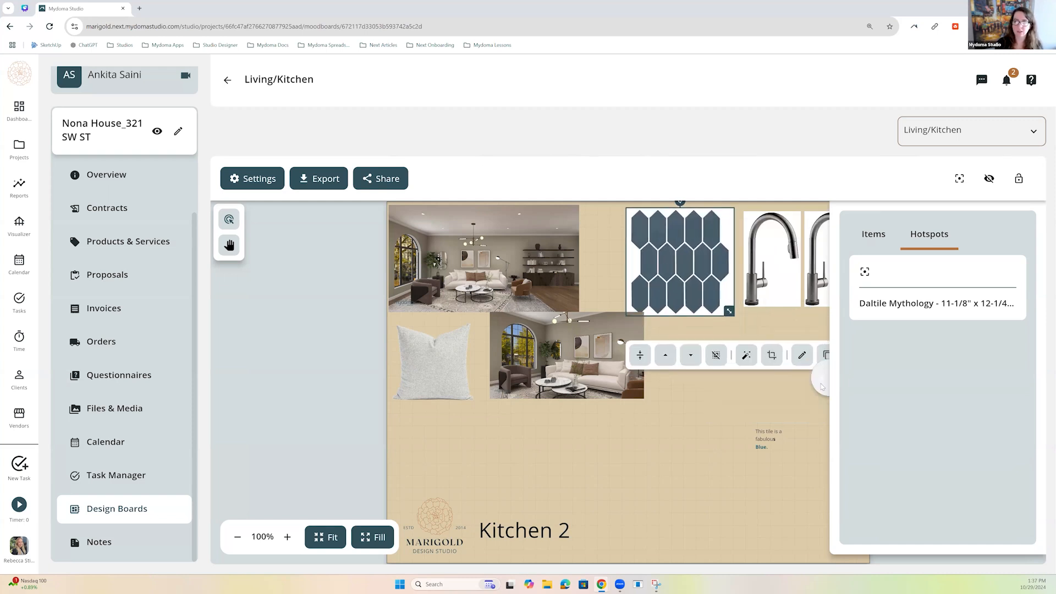
pyautogui.click(821, 385)
pyautogui.click(836, 410)
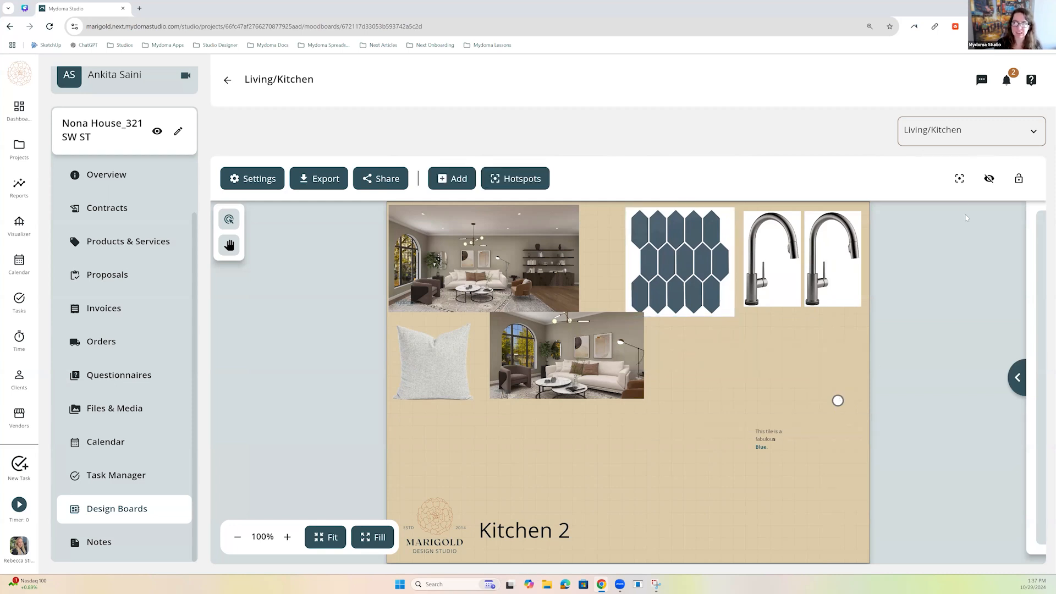
# Temporarily hide the board's hotspots and check the public sharing options without enabling them.
pyautogui.click(959, 181)
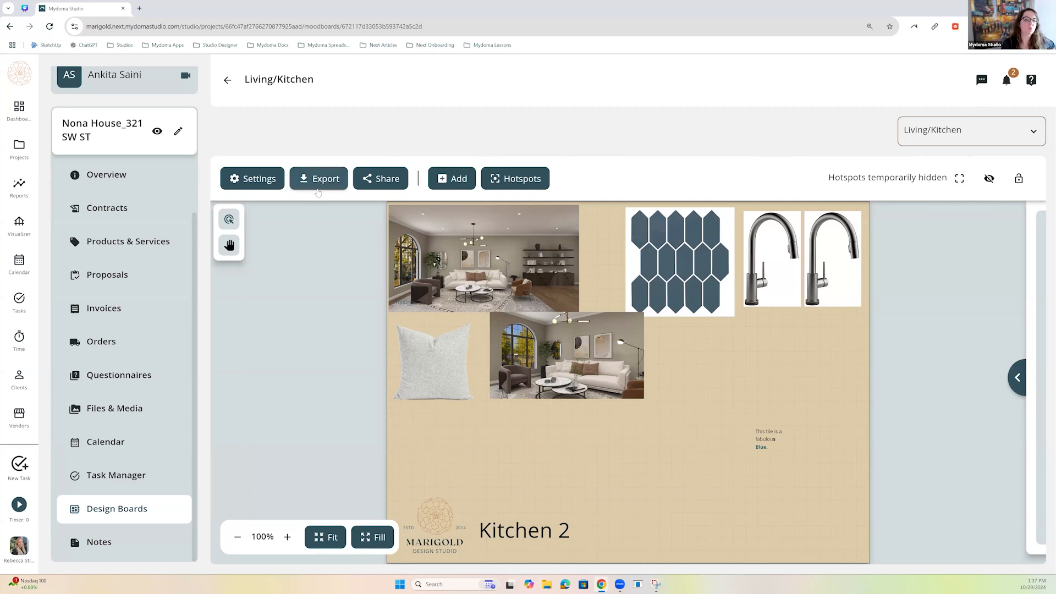
pyautogui.click(383, 178)
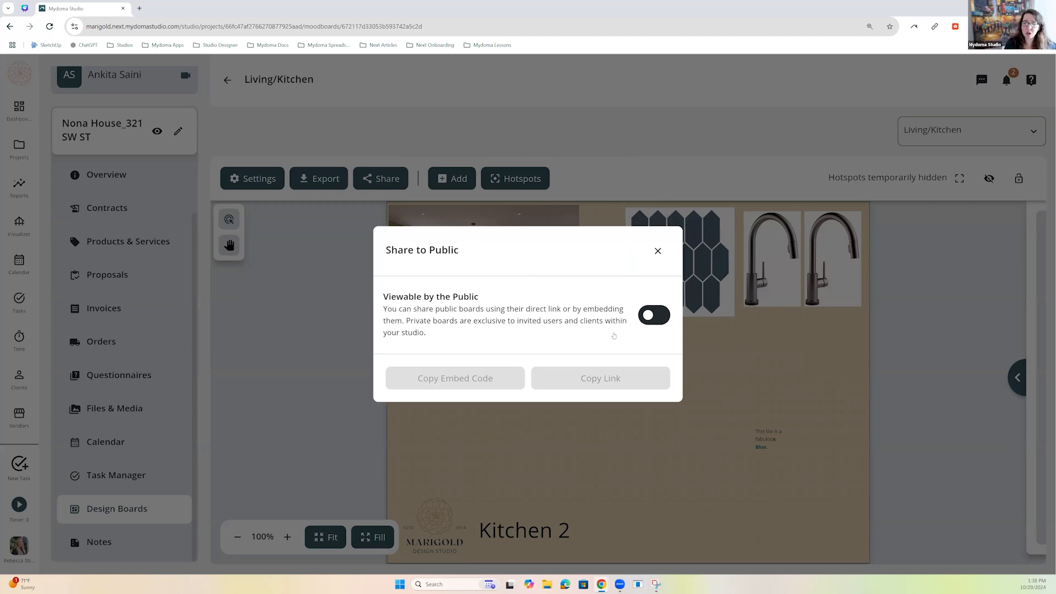
pyautogui.click(657, 252)
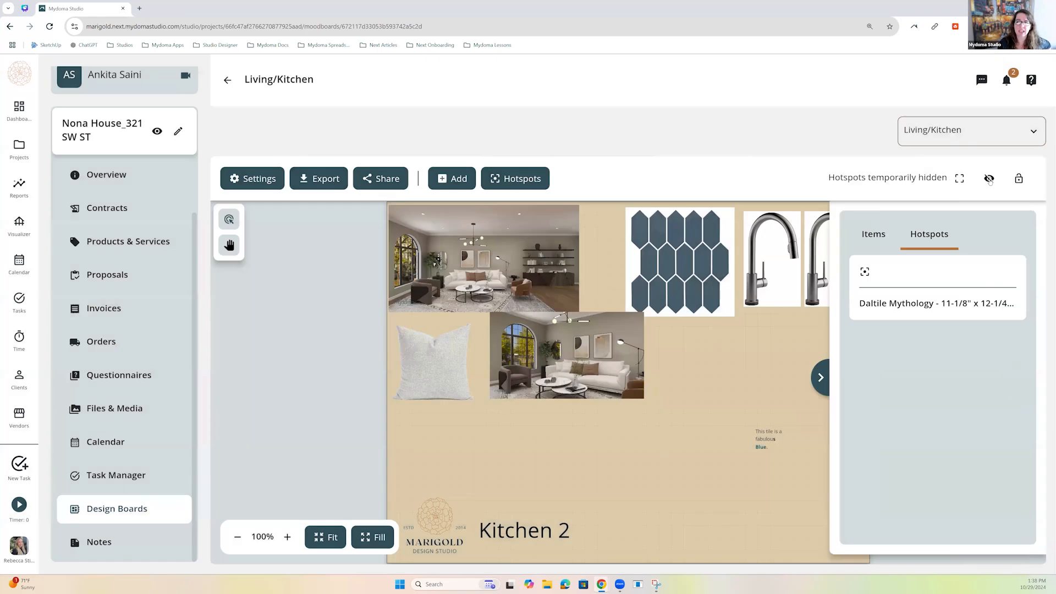
# Switch the board's visibility on and off again, and return to the Design Boards list.
pyautogui.click(989, 182)
pyautogui.click(989, 180)
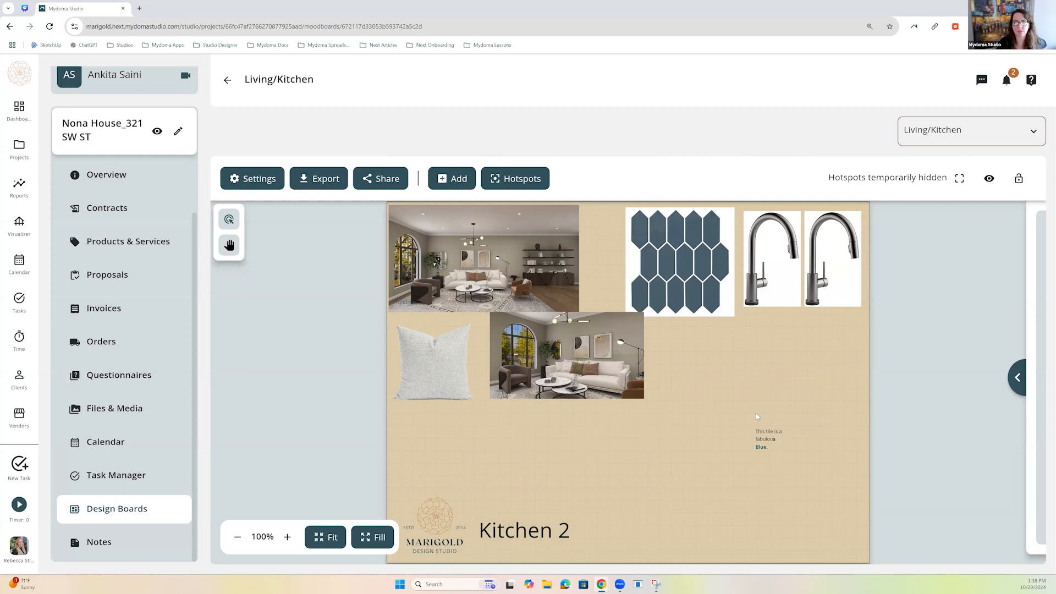
pyautogui.click(982, 181)
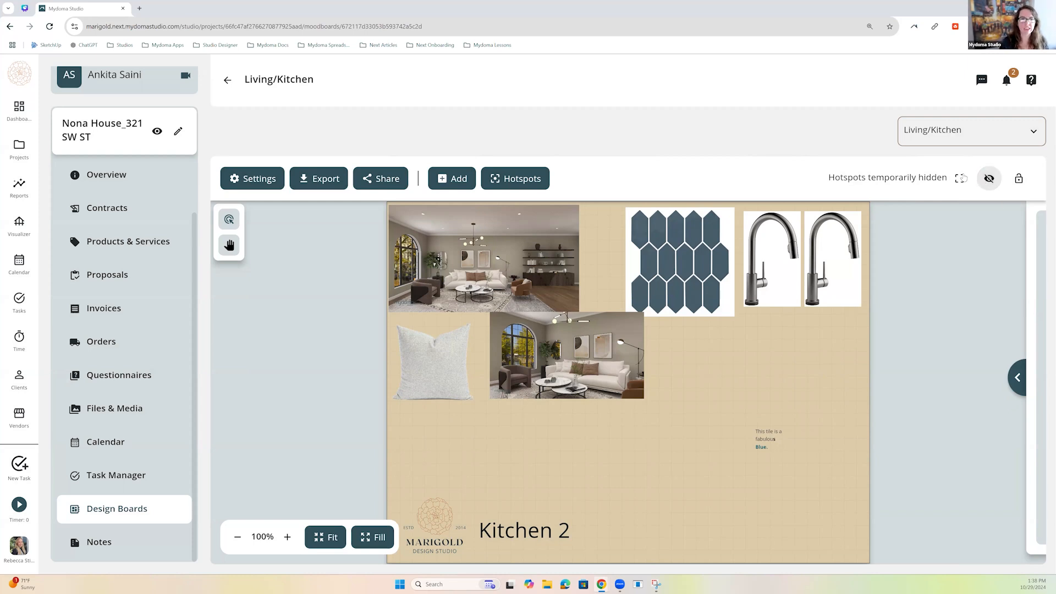
pyautogui.click(226, 82)
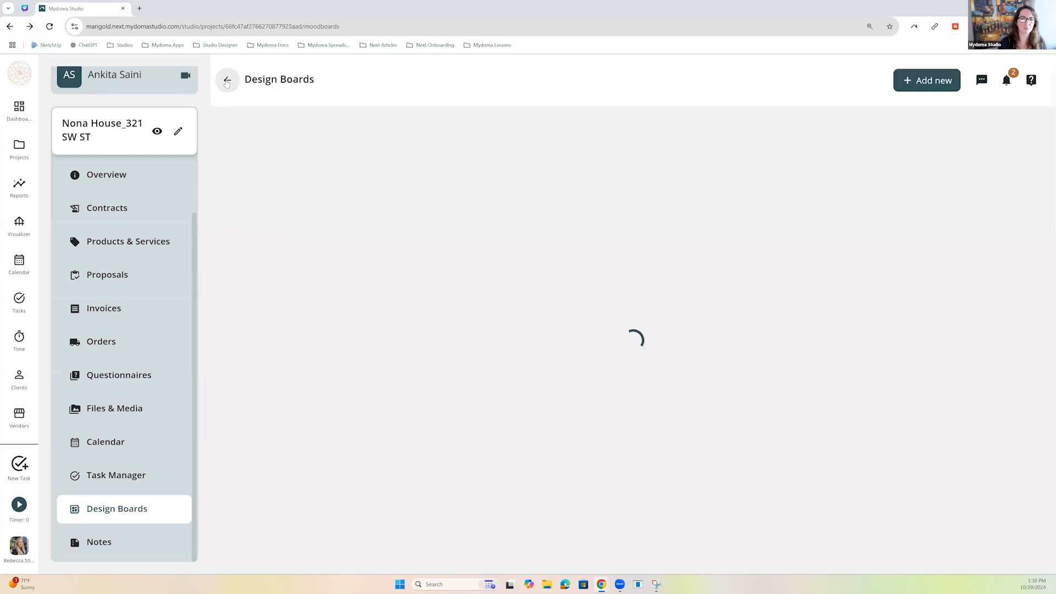
# Create a new design board named Template Logo at the Default size, without a template.
pyautogui.click(908, 81)
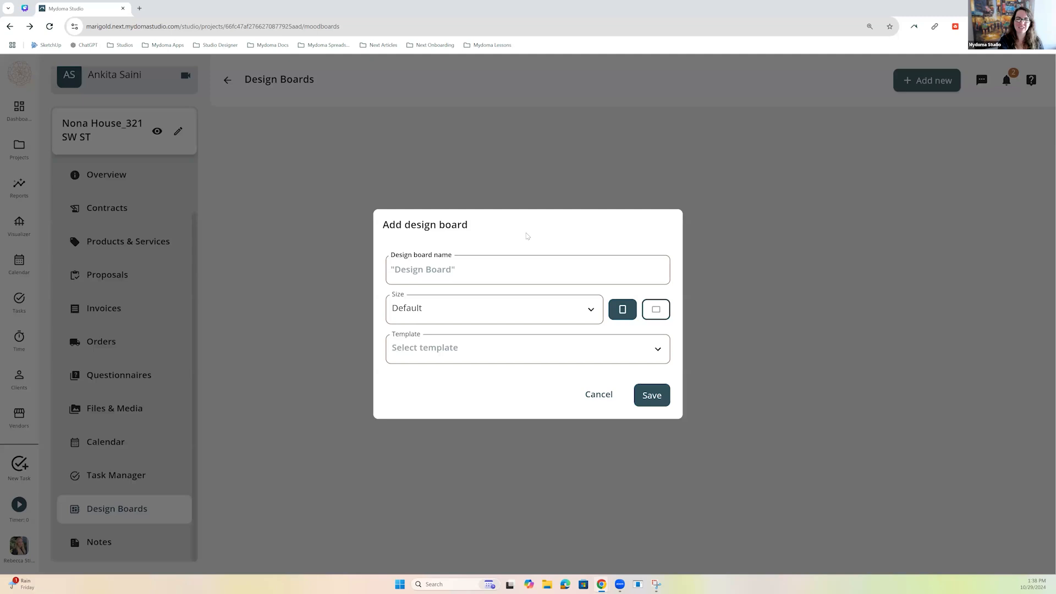
pyautogui.click(506, 267)
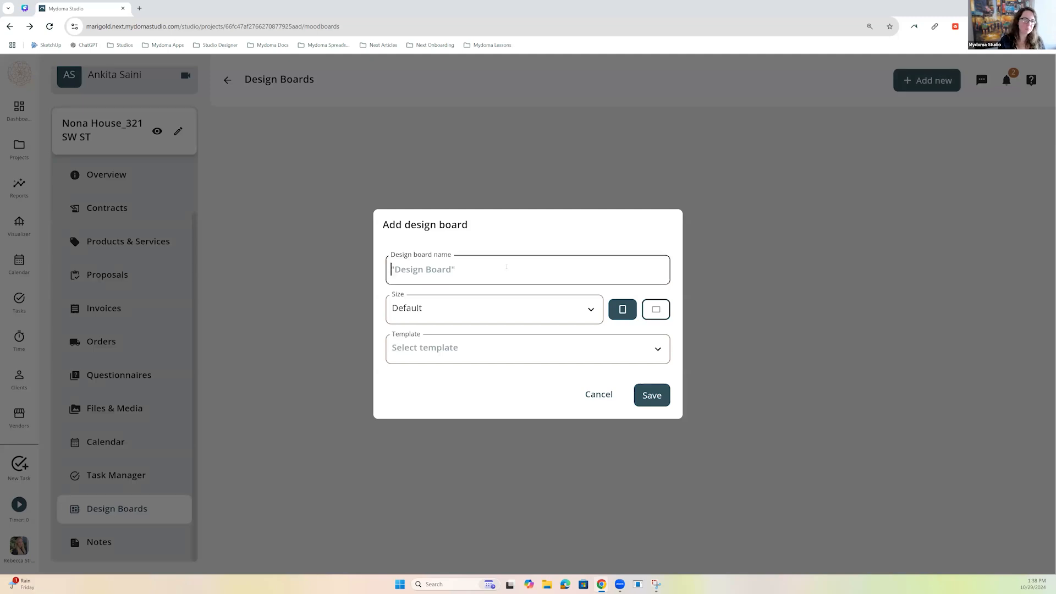
pyautogui.write('Template Logo')
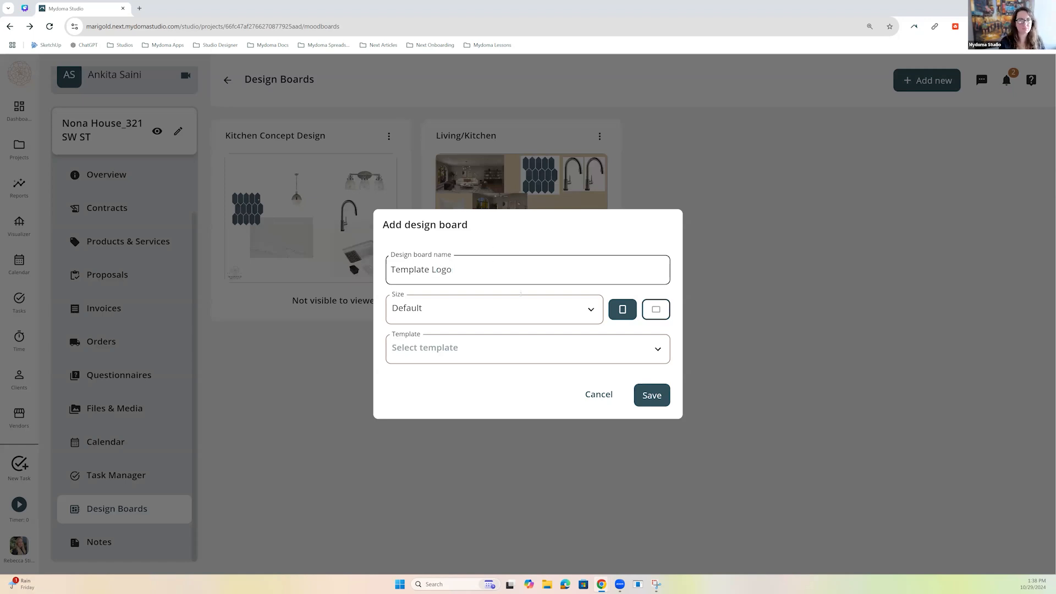
pyautogui.click(520, 309)
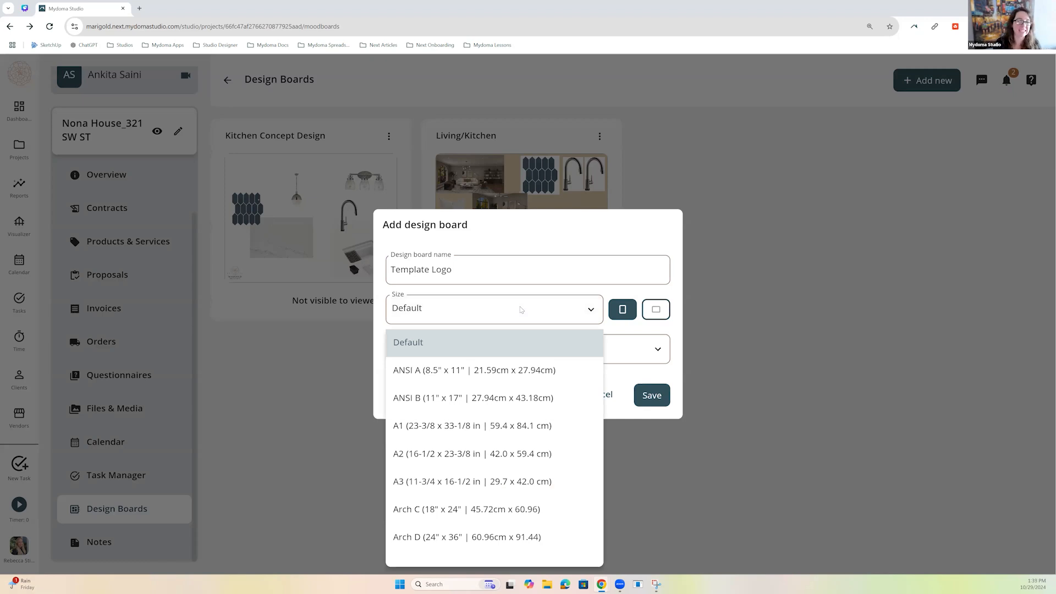
pyautogui.click(520, 310)
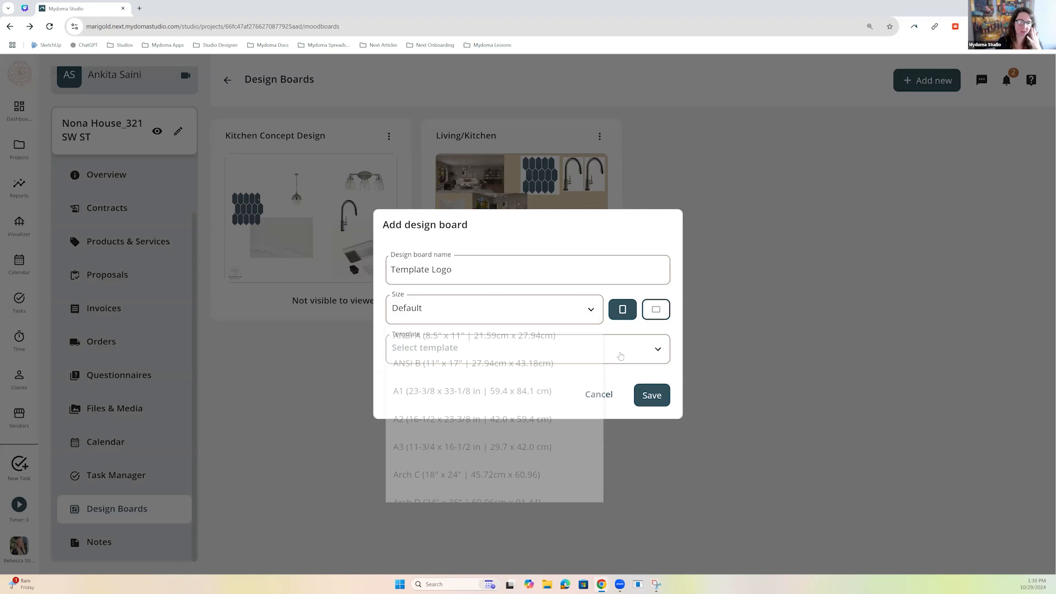
pyautogui.click(653, 399)
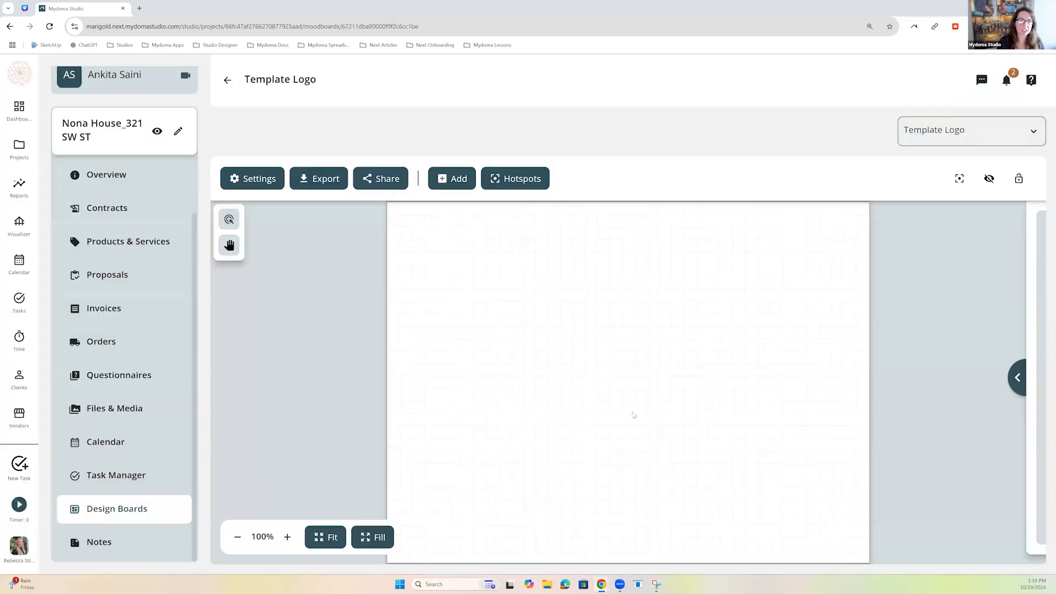
# Find Marigold Studio Logo.png in the media gallery by searching "logo" and place it in the board's lower-left corner.
pyautogui.click(440, 181)
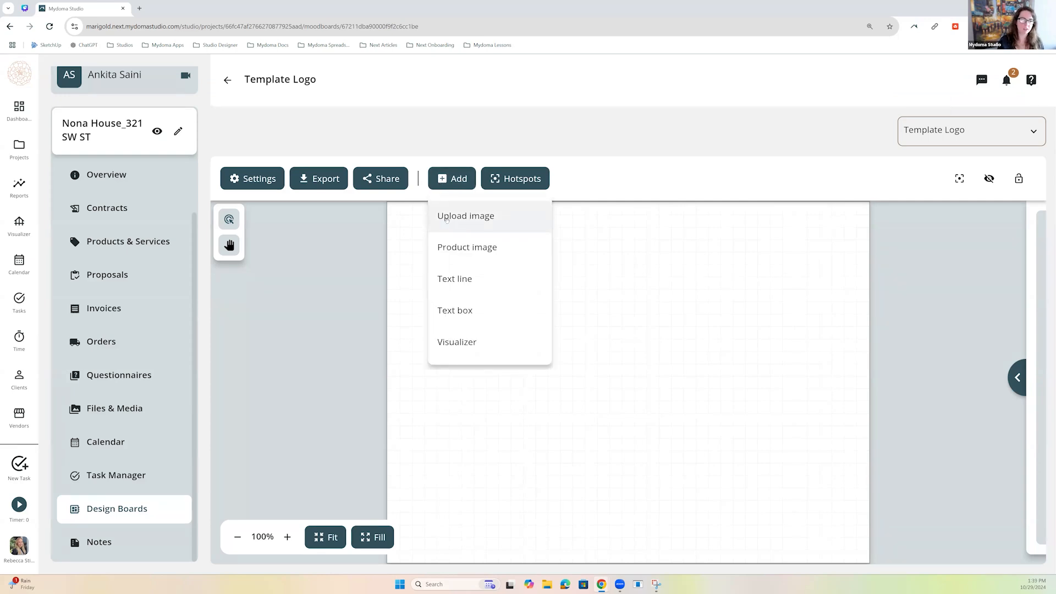
pyautogui.click(447, 220)
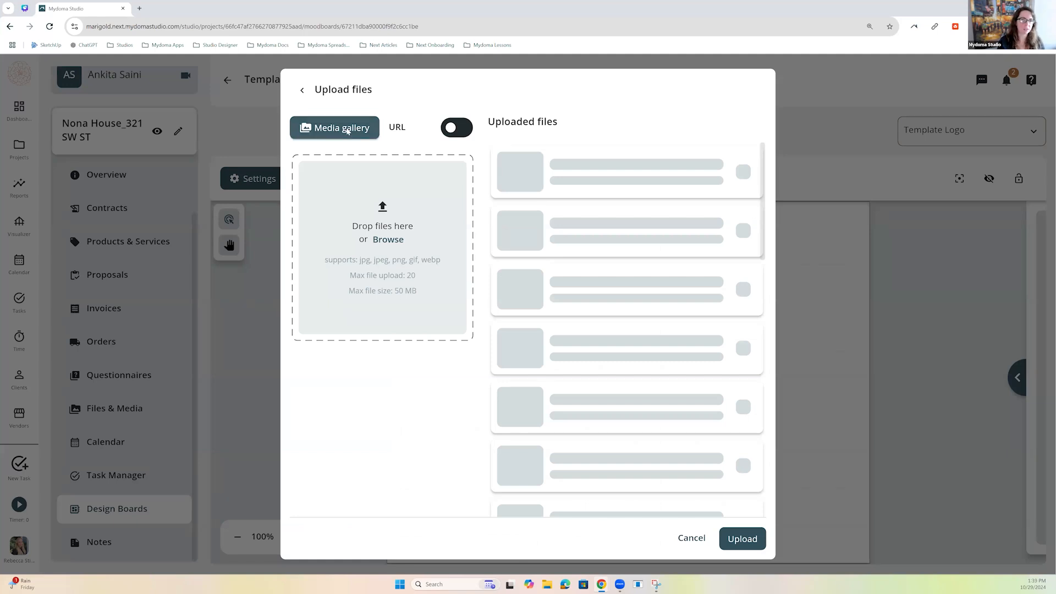
pyautogui.click(347, 130)
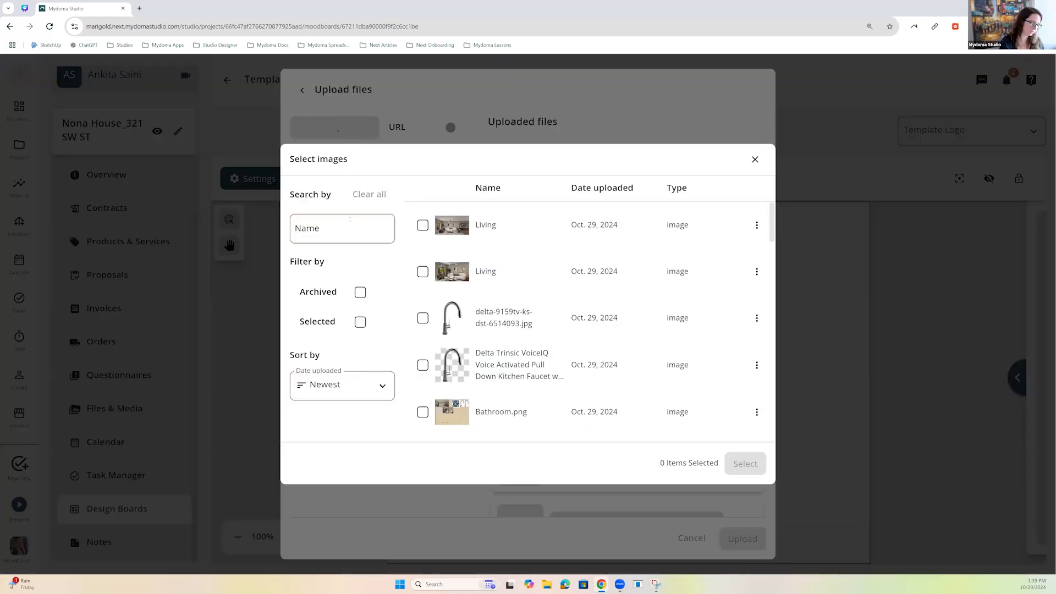
pyautogui.click(350, 218)
pyautogui.write('logo')
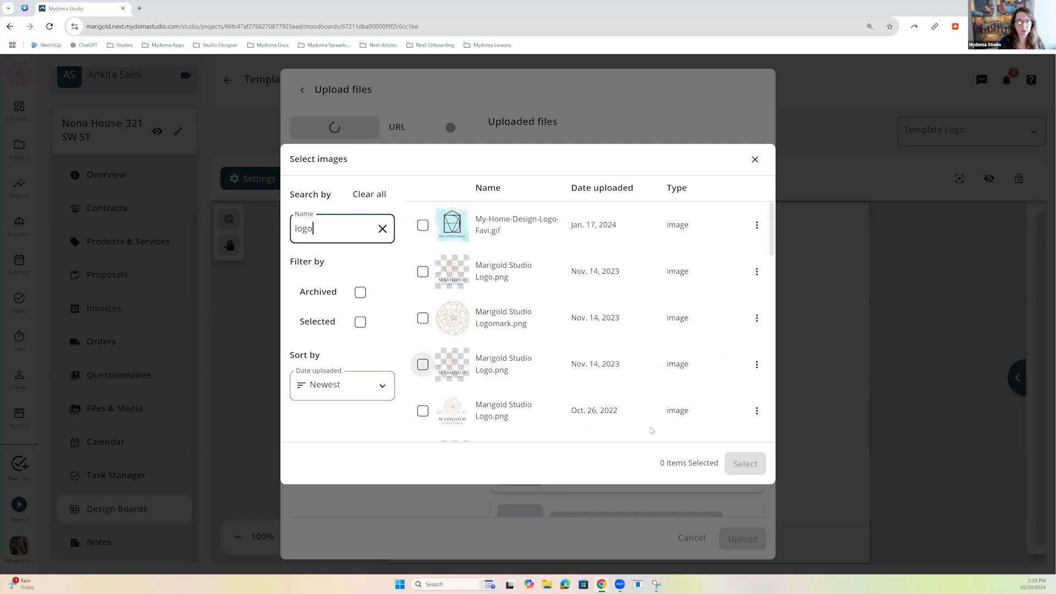
pyautogui.click(423, 365)
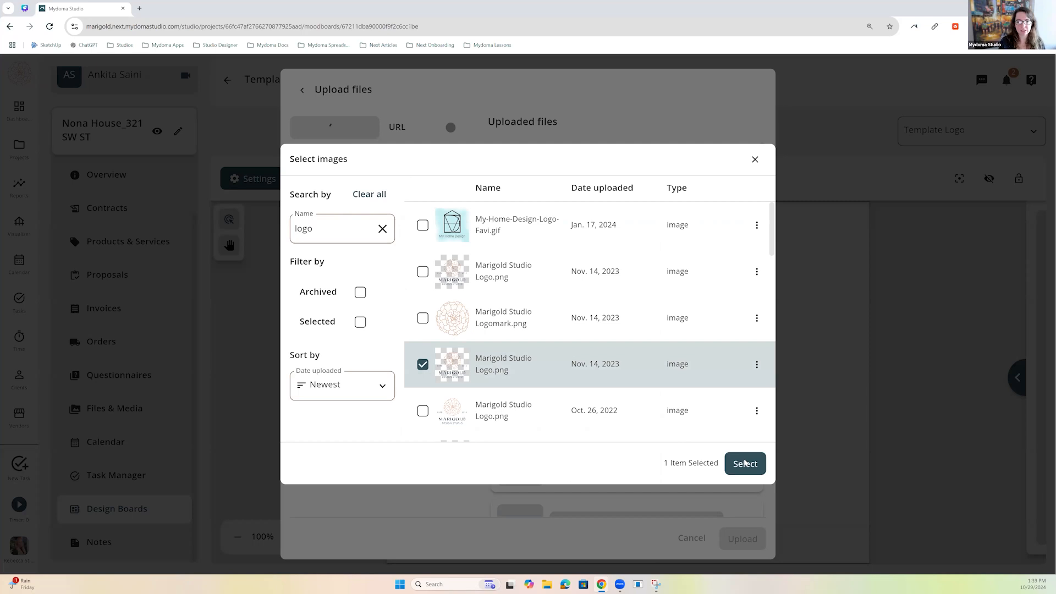
pyautogui.click(744, 463)
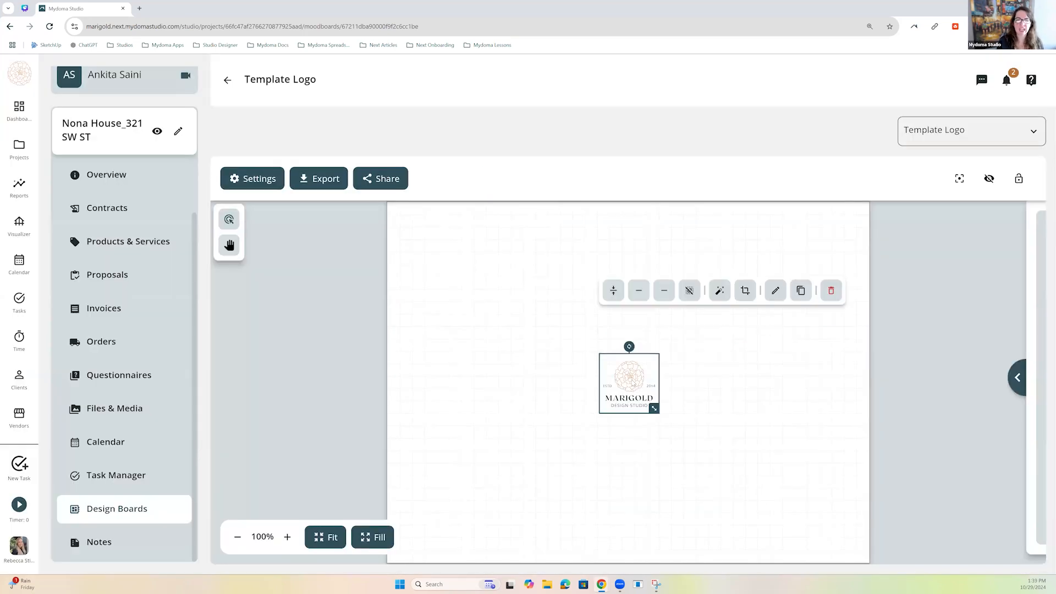
pyautogui.moveTo(615, 401); pyautogui.dragTo(429, 527)
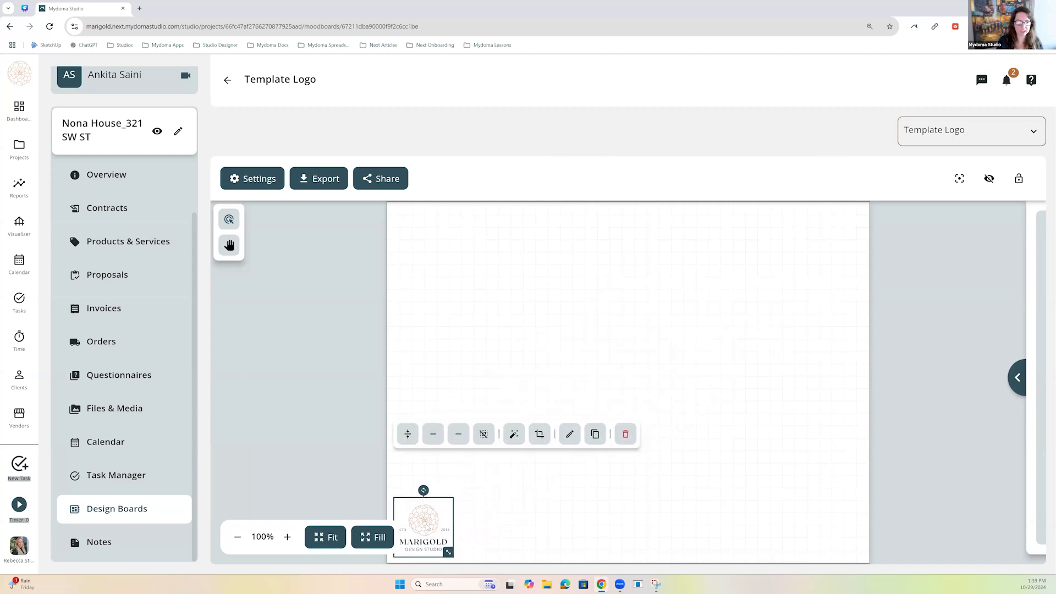
pyautogui.click(526, 495)
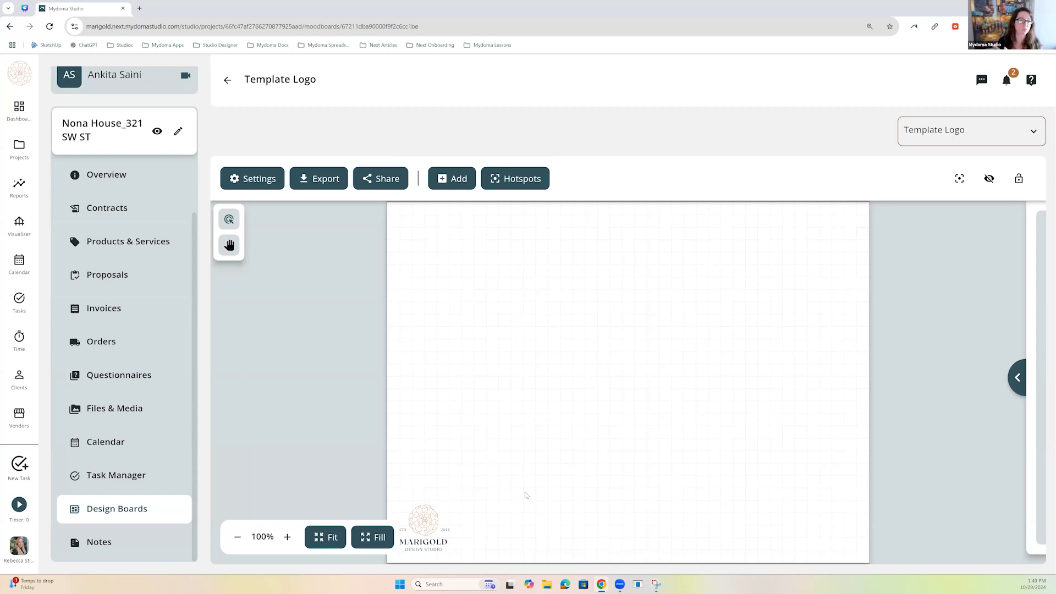
# Start creating a template from this board's settings and name it "Design Board Logo left -webinar".
pyautogui.click(242, 177)
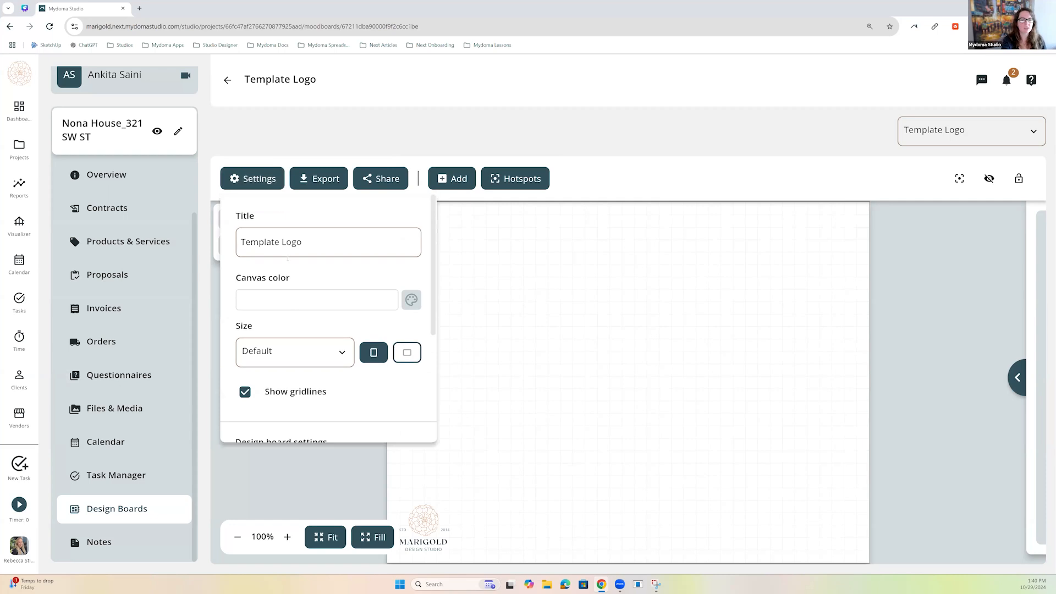
pyautogui.scroll(-5, 297, 304)
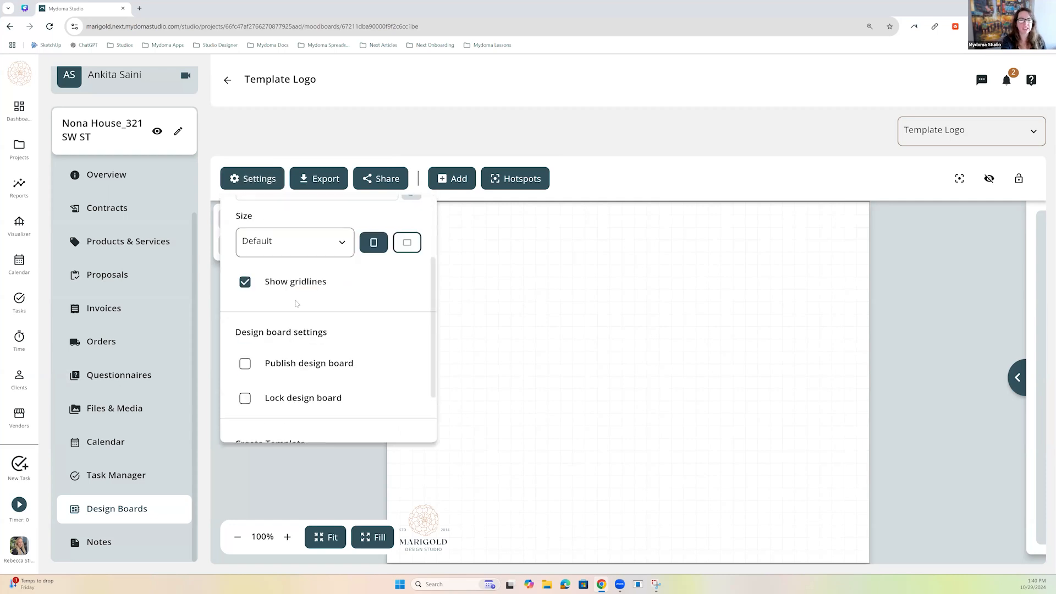
pyautogui.scroll(-1, 289, 354)
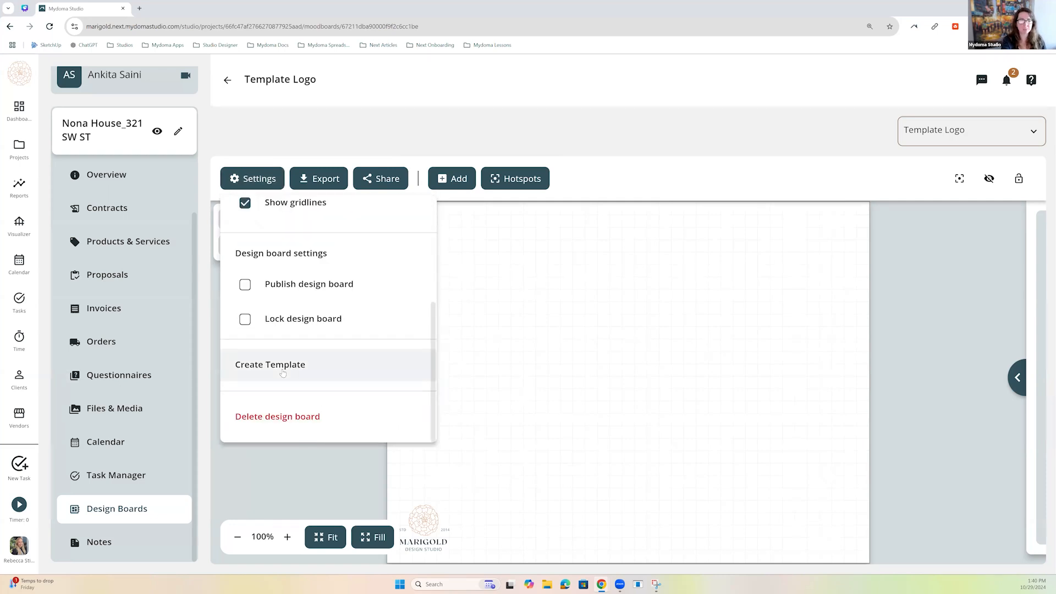
pyautogui.click(282, 368)
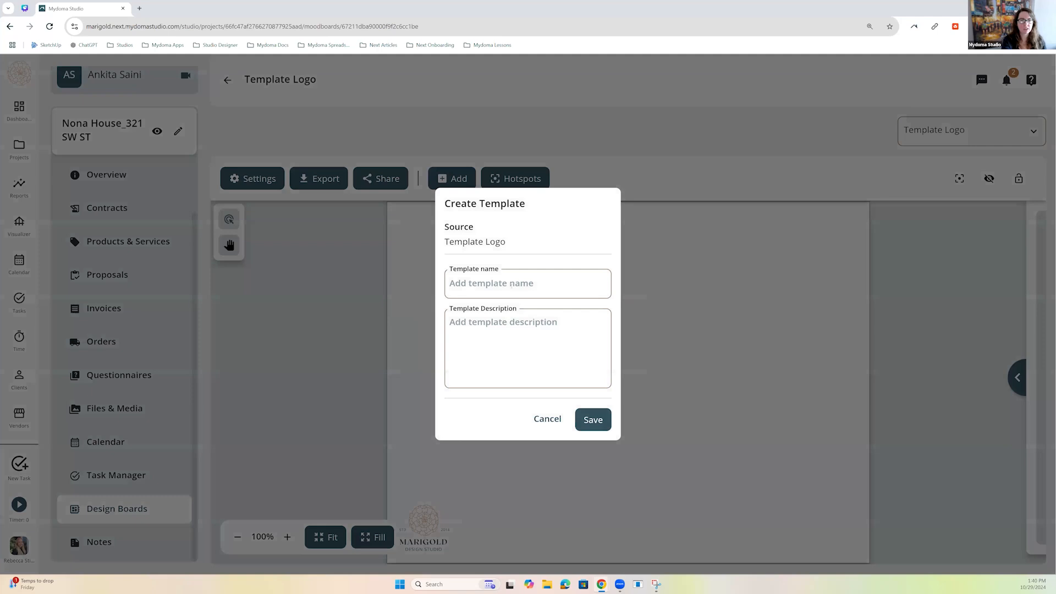
pyautogui.click(511, 284)
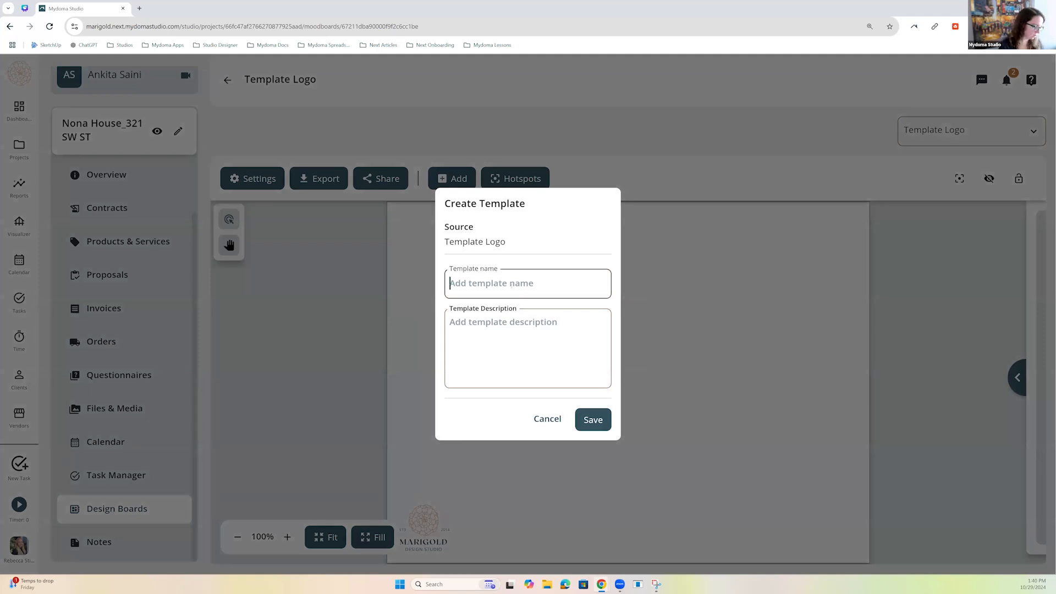
pyautogui.write('Design ')
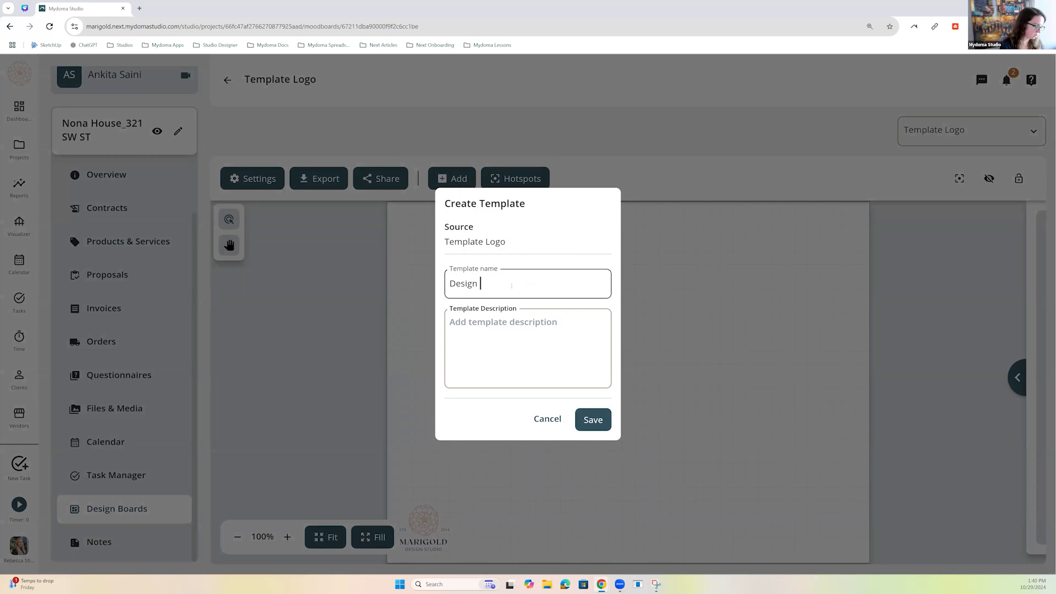
pyautogui.write('Board Log')
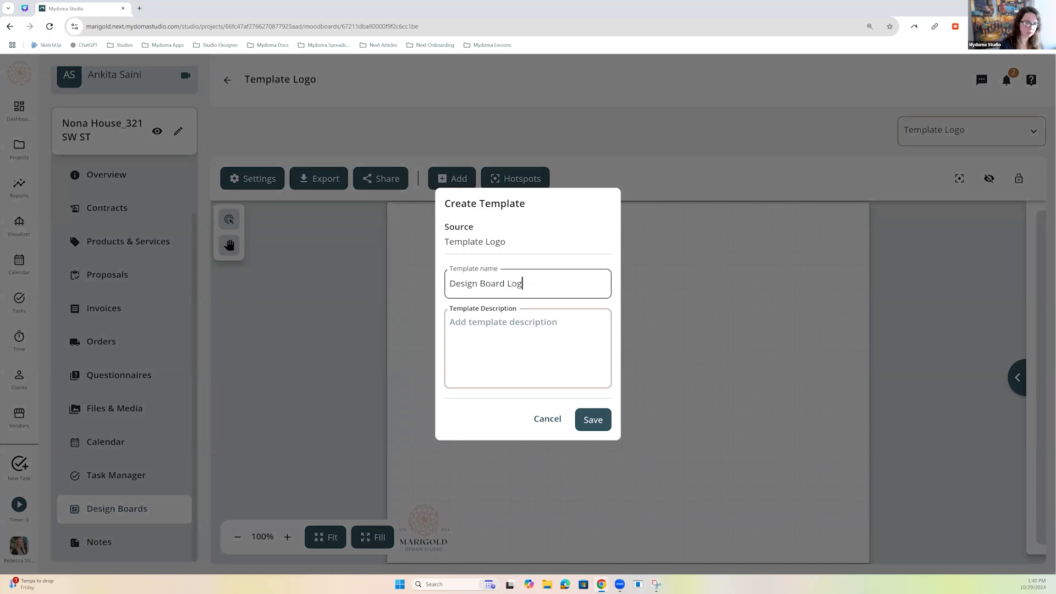
pyautogui.write('o LEft')
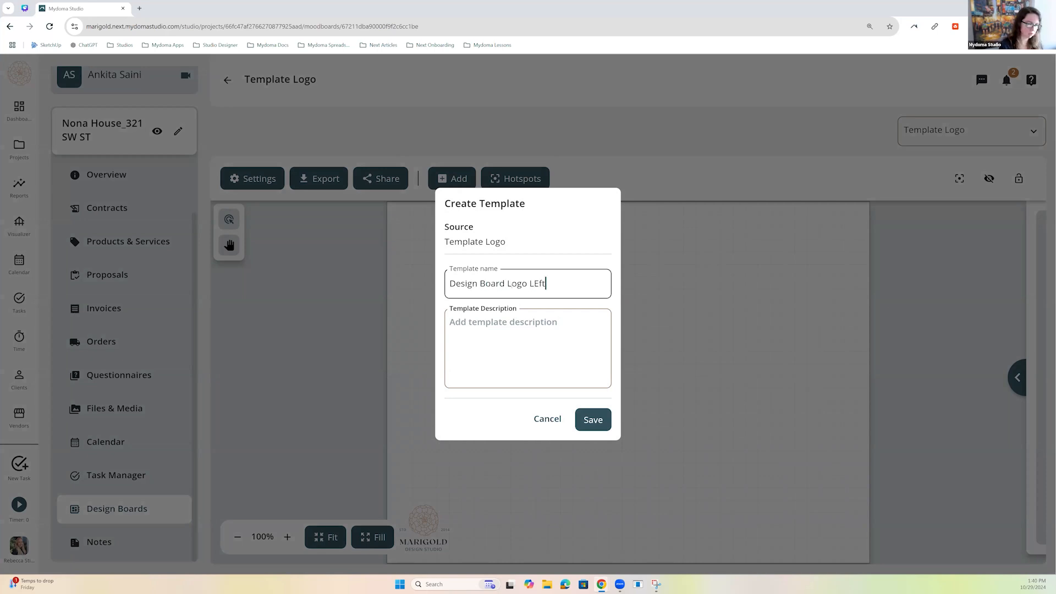
pyautogui.press('BackSpace')
pyautogui.press('BackSpace')
pyautogui.press('BackSpace')
pyautogui.press('BackSpace')
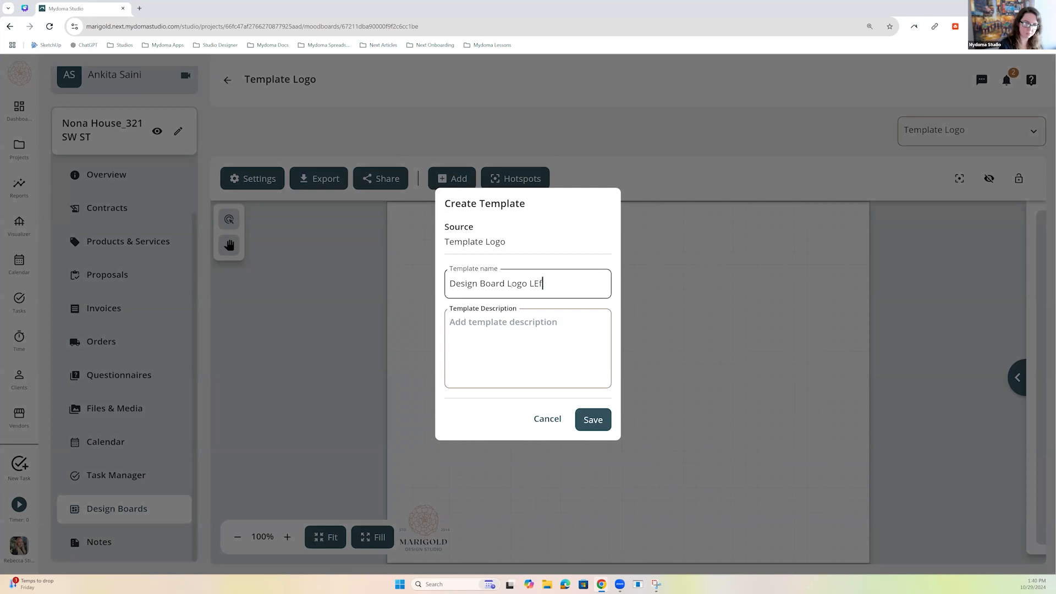
pyautogui.write('eft ')
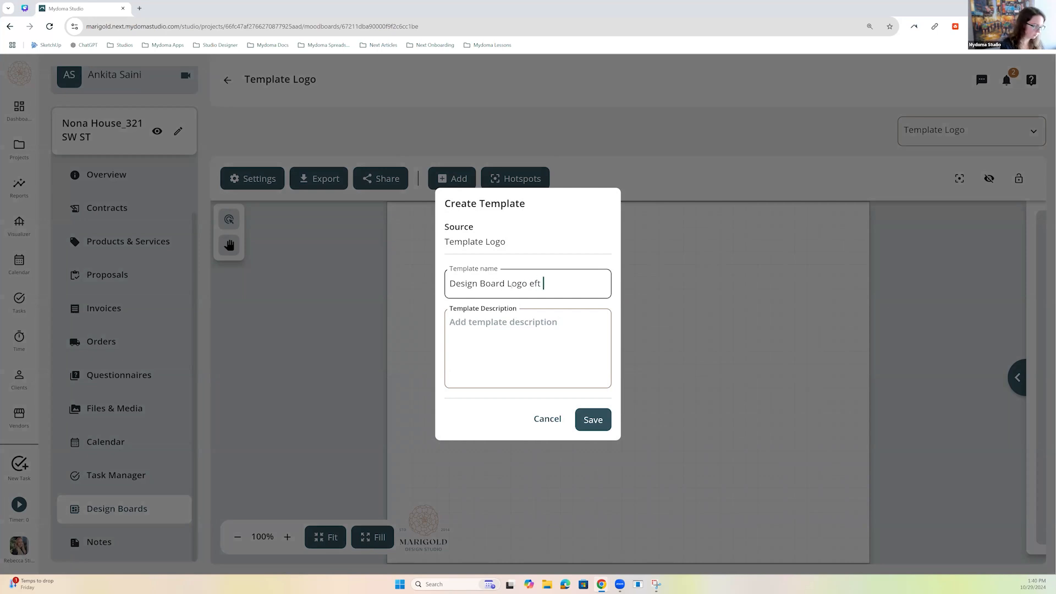
pyautogui.write('-webinar')
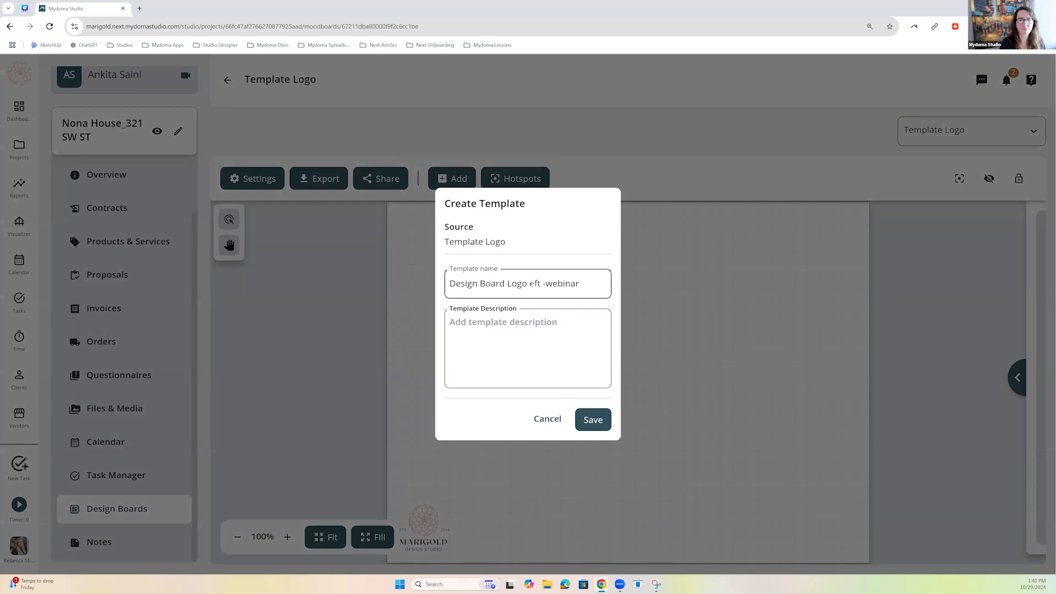
pyautogui.click(531, 284)
pyautogui.write('l')
# Enter 10/29/24 as the template description and save the template.
pyautogui.click(533, 333)
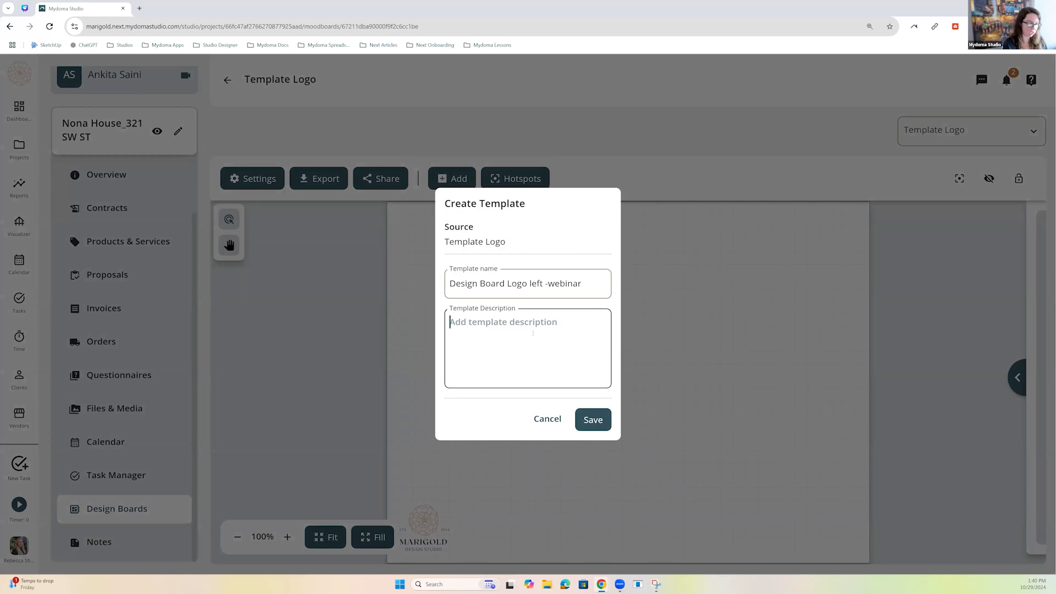
pyautogui.write('//')
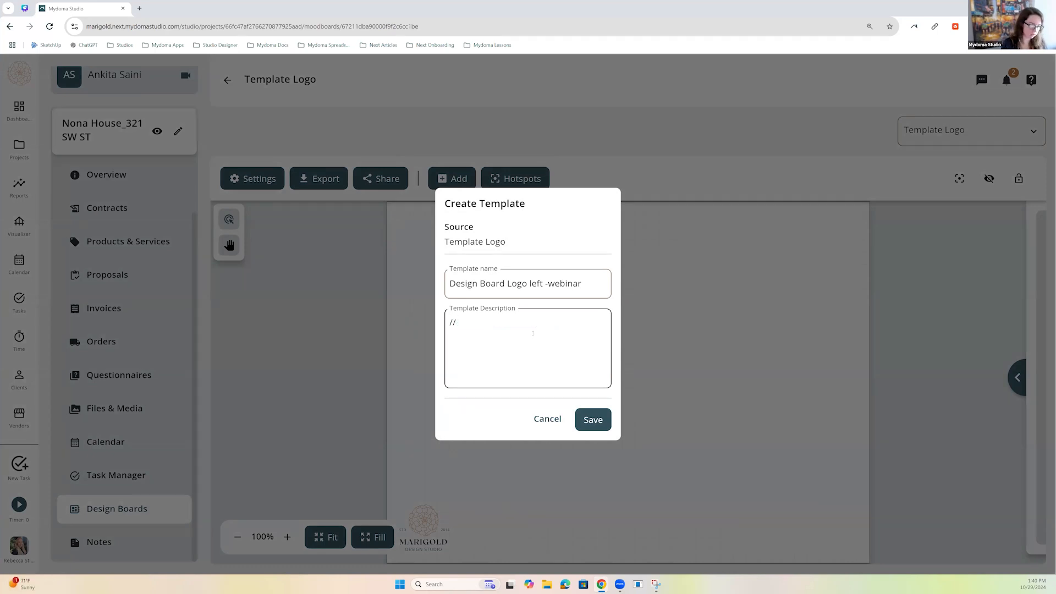
pyautogui.press('BackSpace')
pyautogui.press('BackSpace')
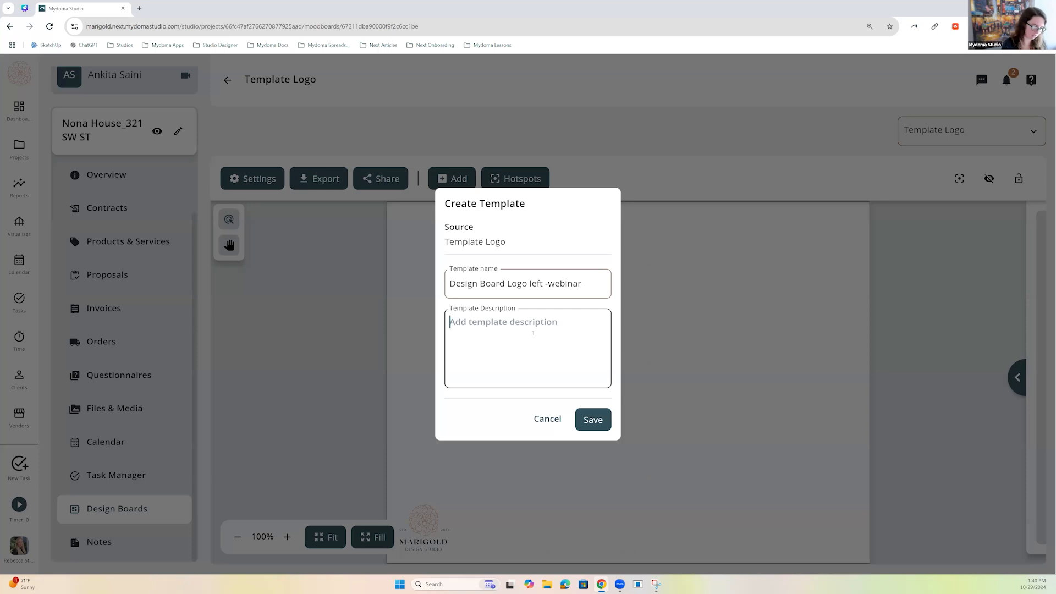
pyautogui.write('10/29/24')
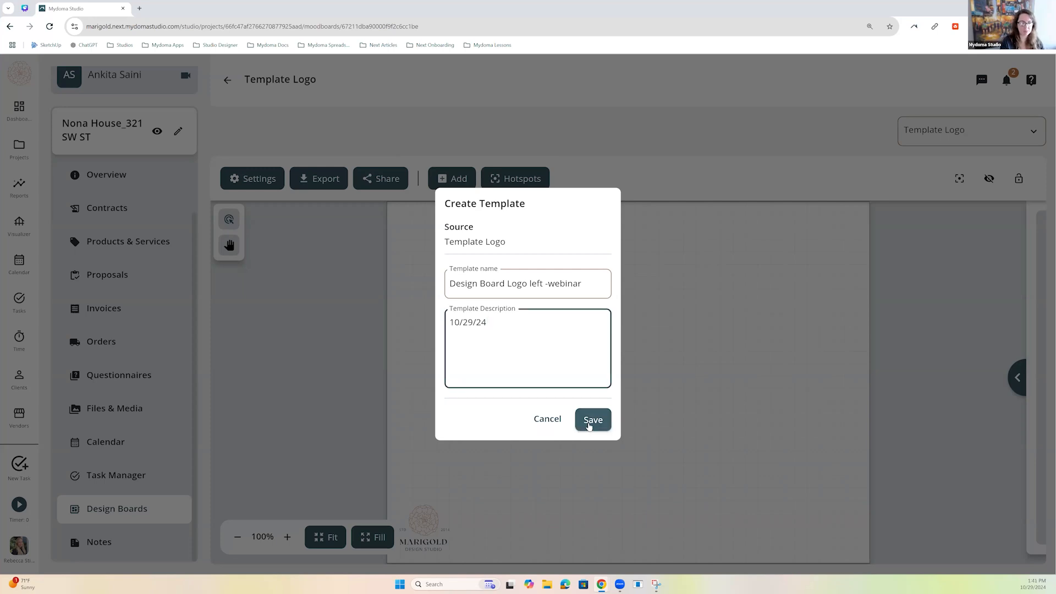
pyautogui.click(589, 424)
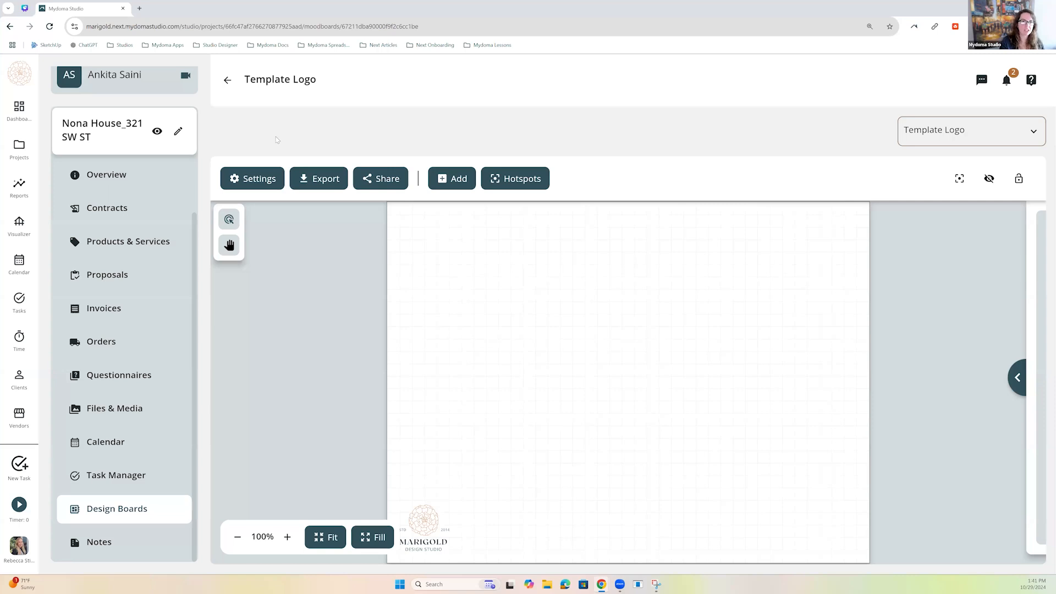
# Leave the Template Logo board and open the design boards of the project named Design Board Project.
pyautogui.click(224, 82)
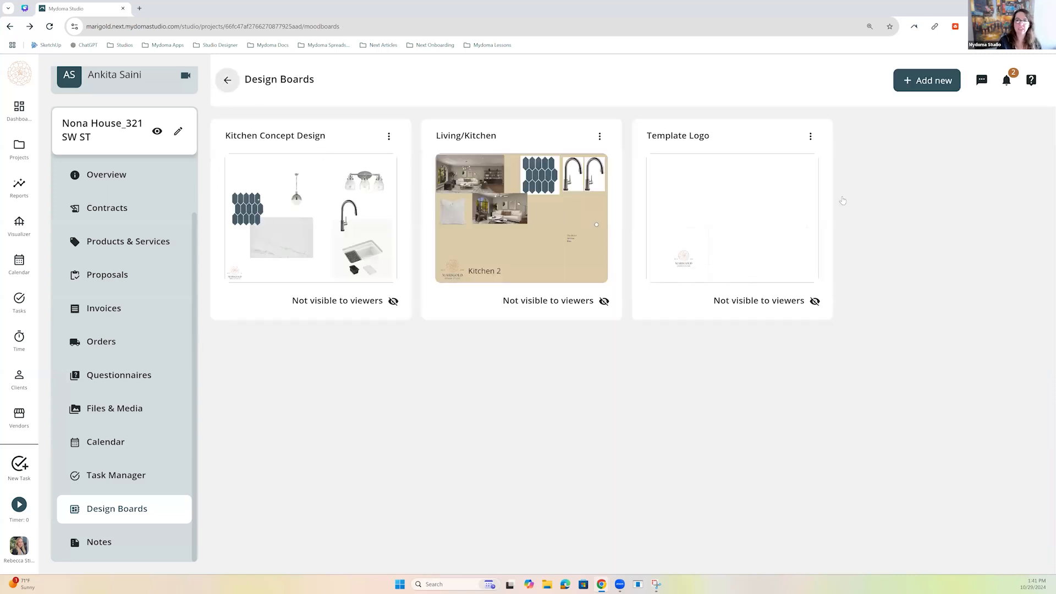
pyautogui.click(14, 153)
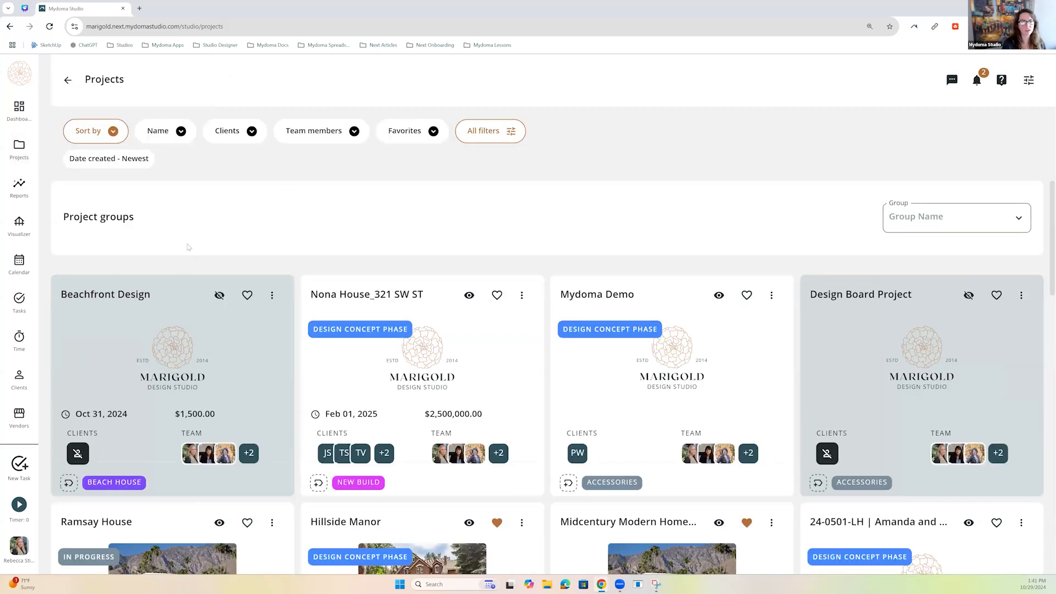
pyautogui.click(856, 293)
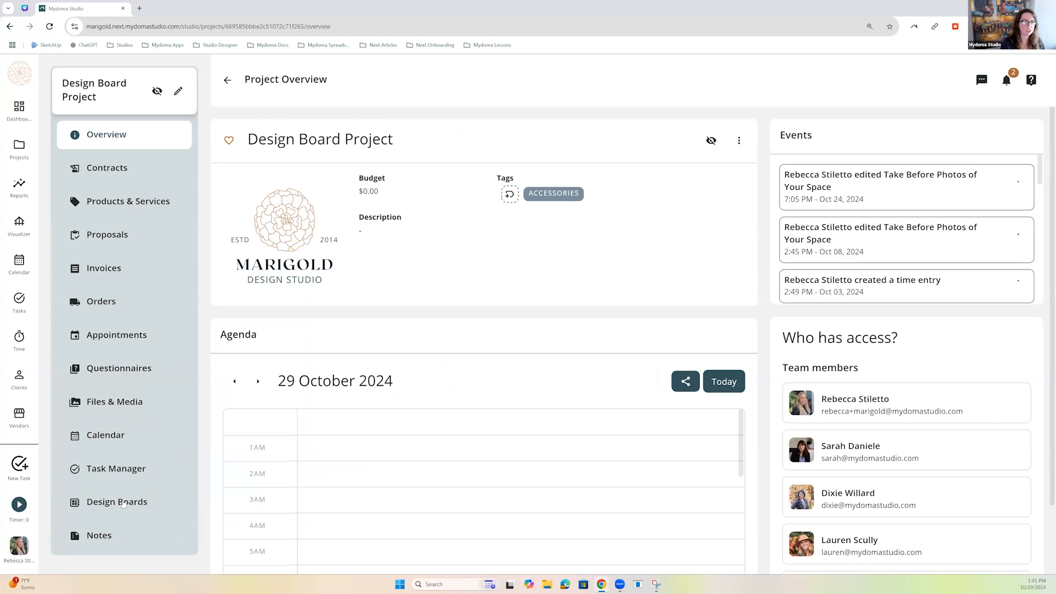
pyautogui.click(124, 505)
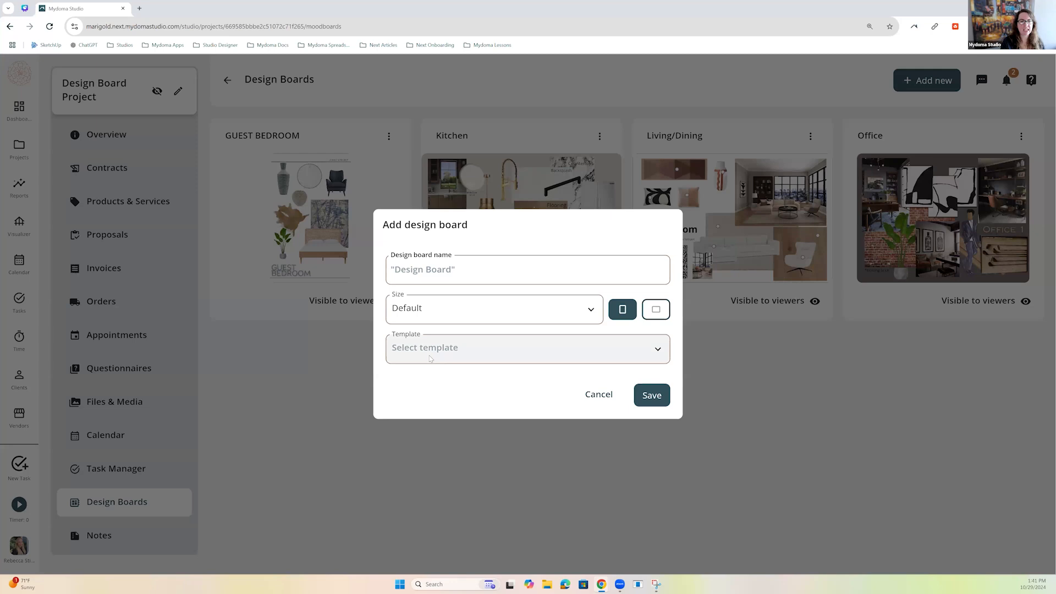
# Create a Default-size design board named Bathroom from the "Design Board Logo left -webinar" template.
pyautogui.click(431, 359)
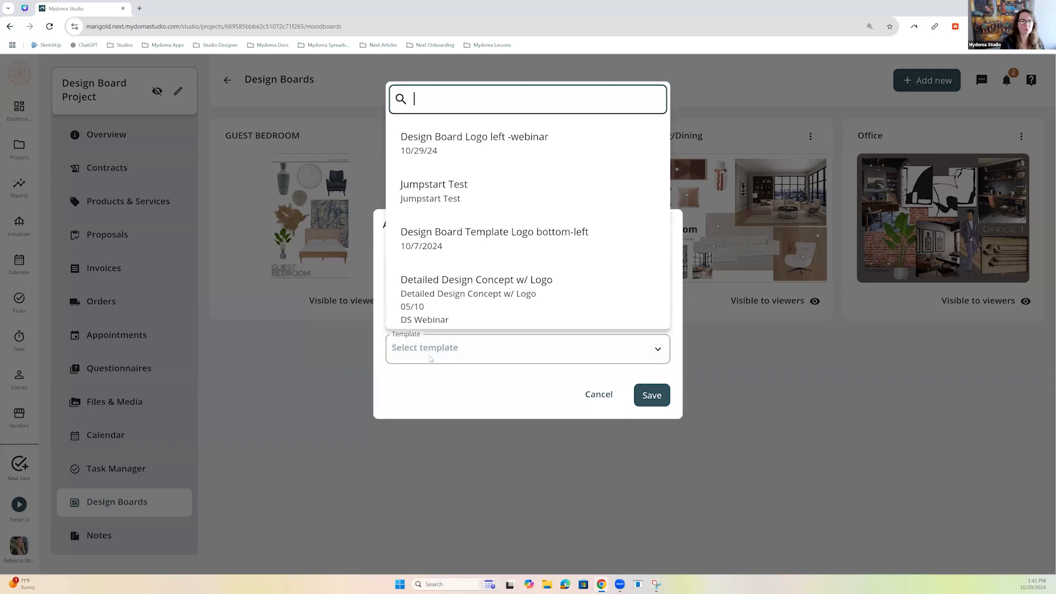
pyautogui.click(446, 145)
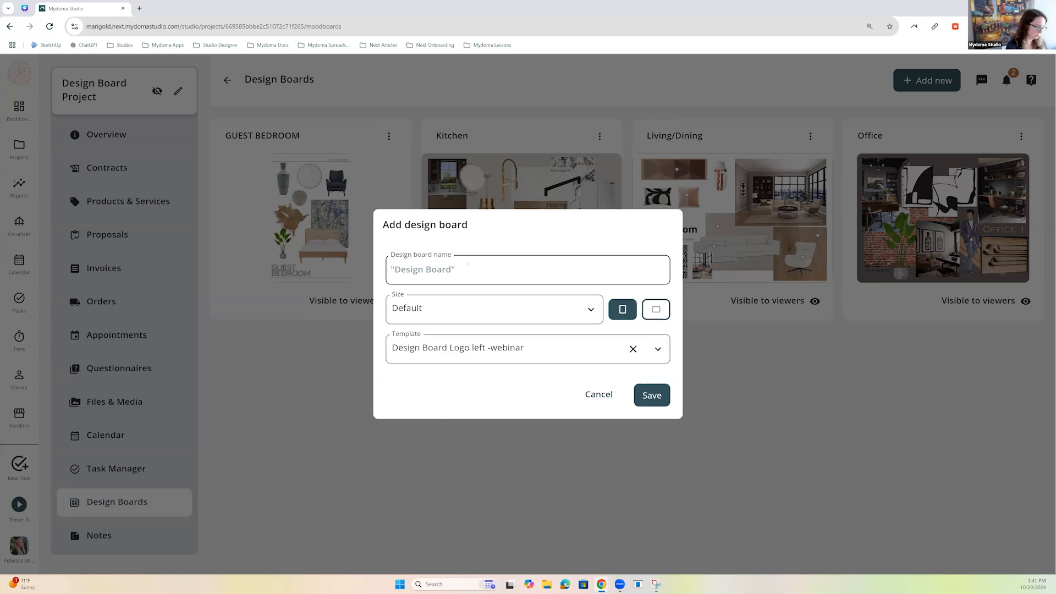
pyautogui.write('Bathroom')
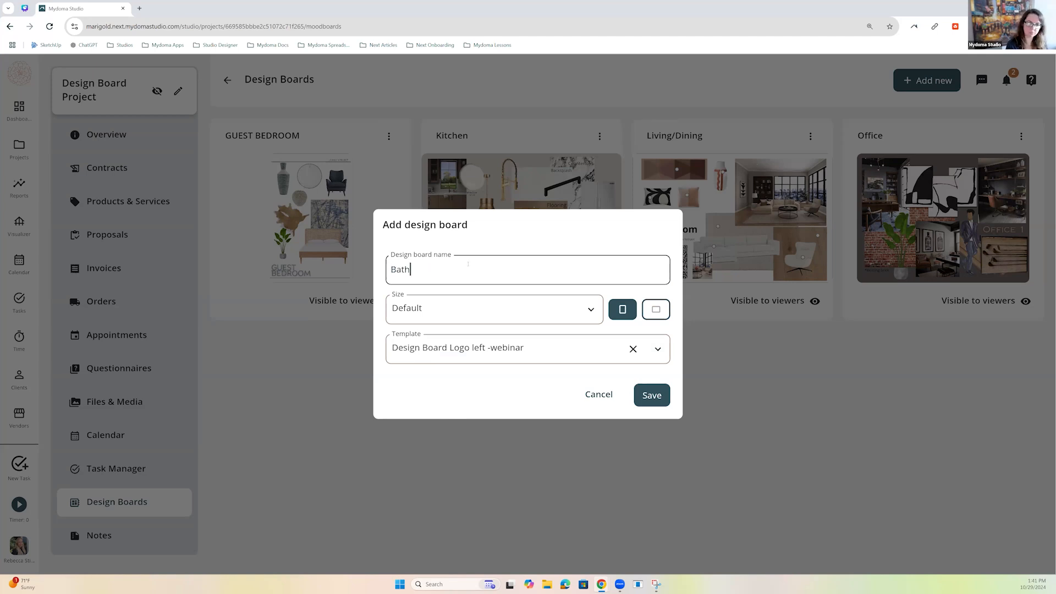
pyautogui.click(653, 395)
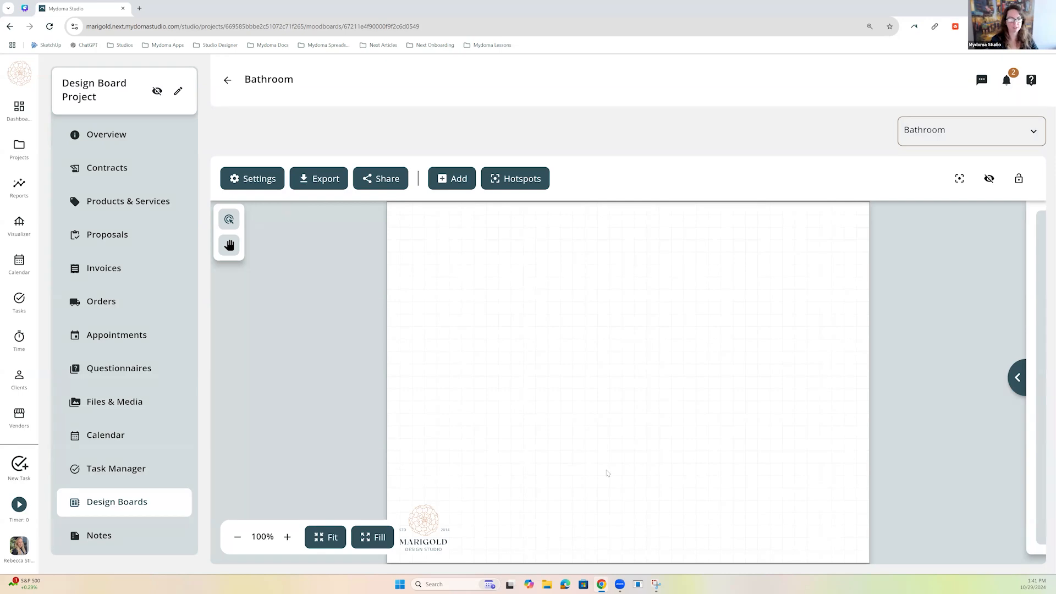
# Return to the project's design boards and create a Default-size board named Template from "Design Concept Template w/ Logo".
pyautogui.click(228, 82)
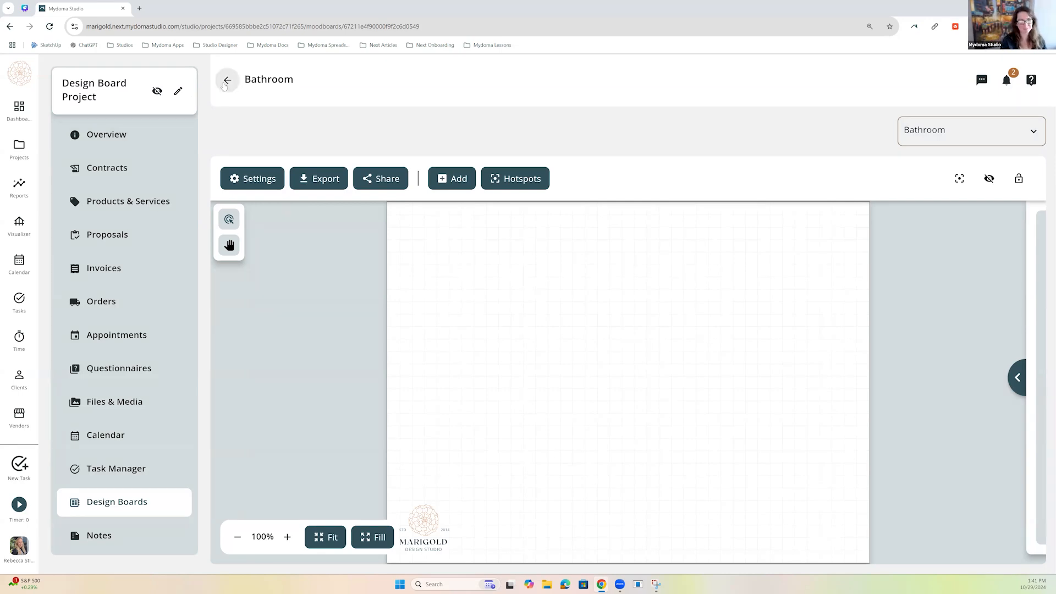
pyautogui.click(223, 84)
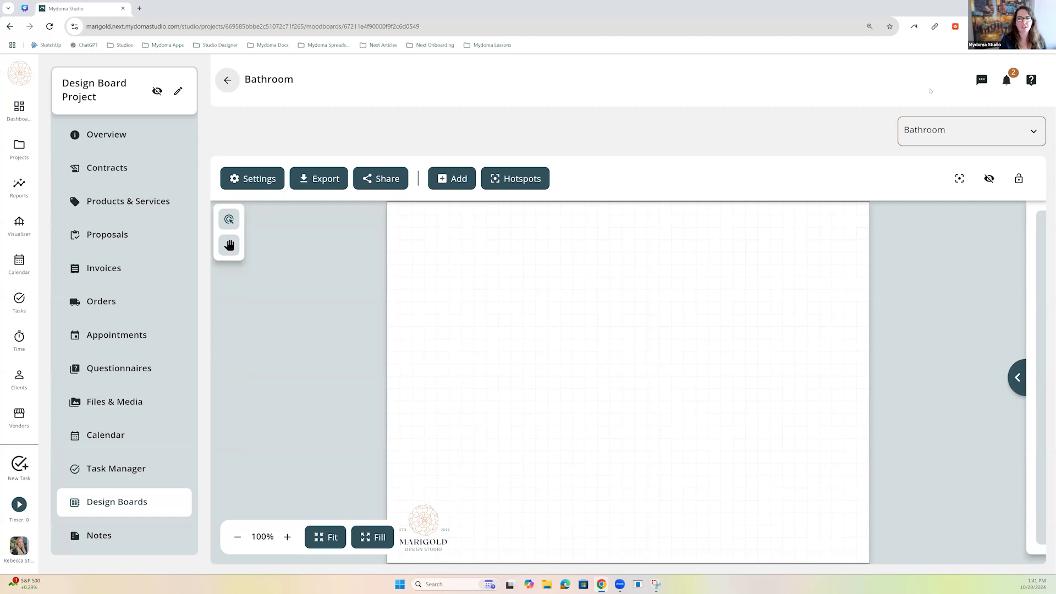
pyautogui.click(950, 82)
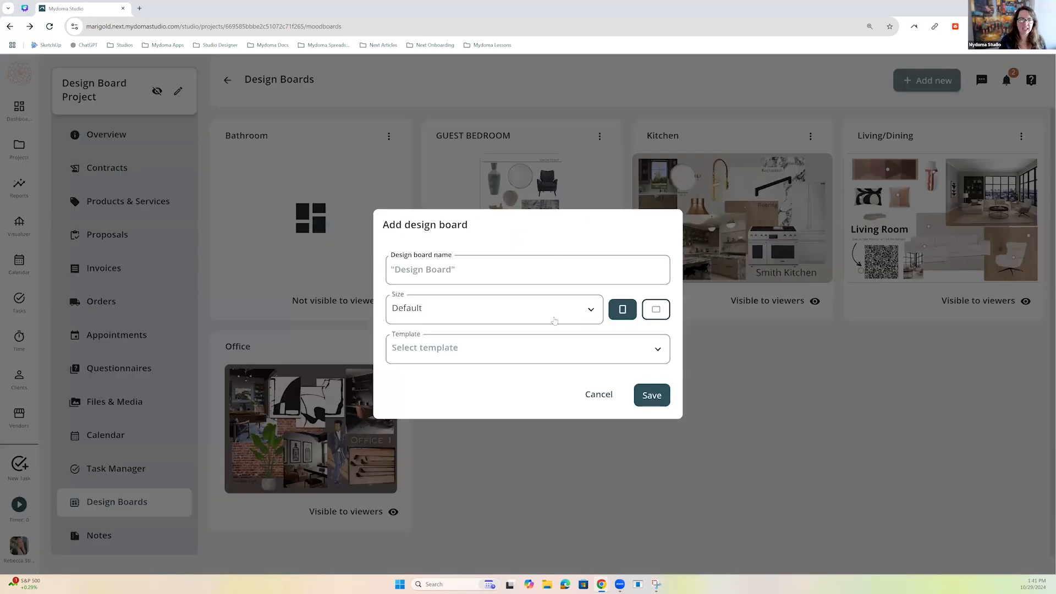
pyautogui.click(540, 350)
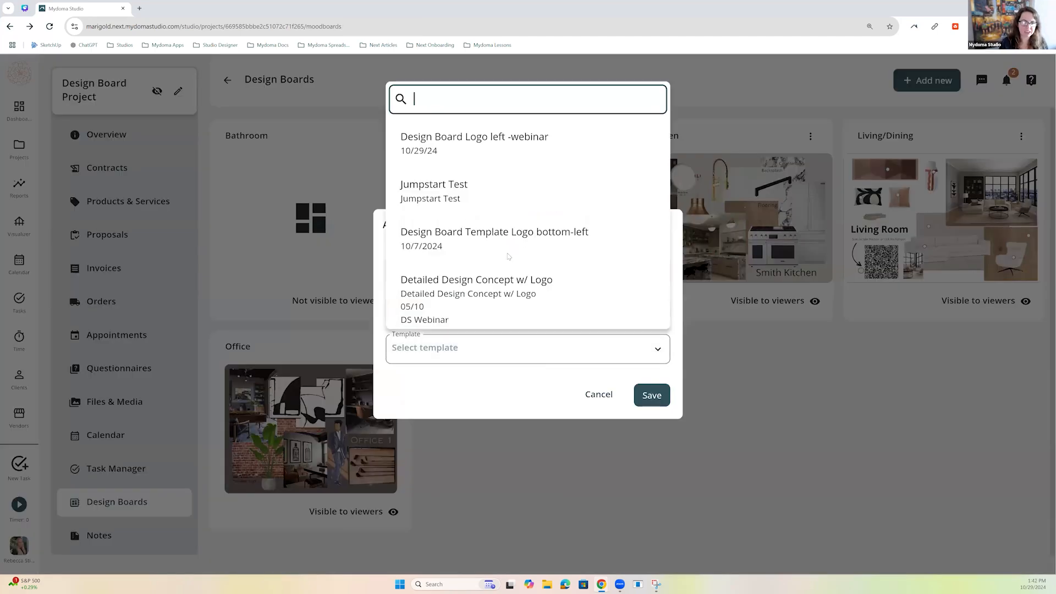
pyautogui.scroll(-1, 510, 257)
pyautogui.scroll(-2, 506, 242)
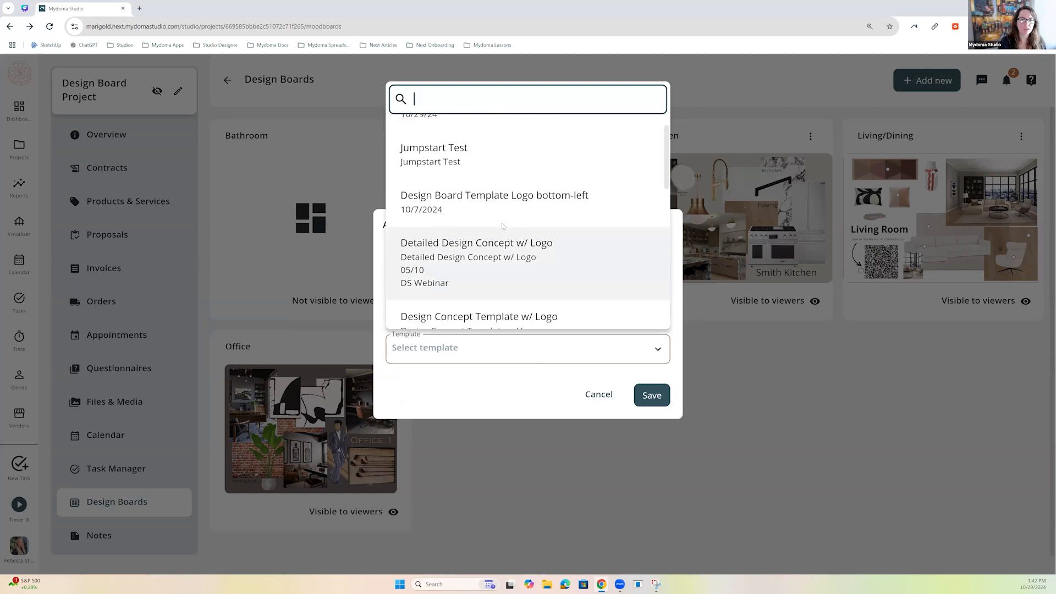
pyautogui.scroll(-2, 503, 226)
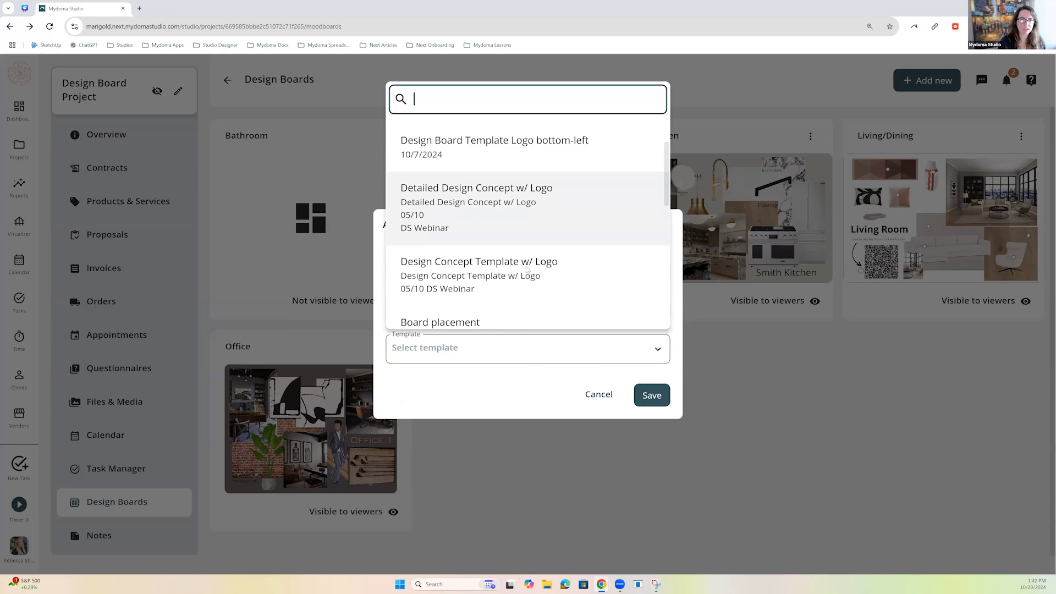
pyautogui.click(527, 271)
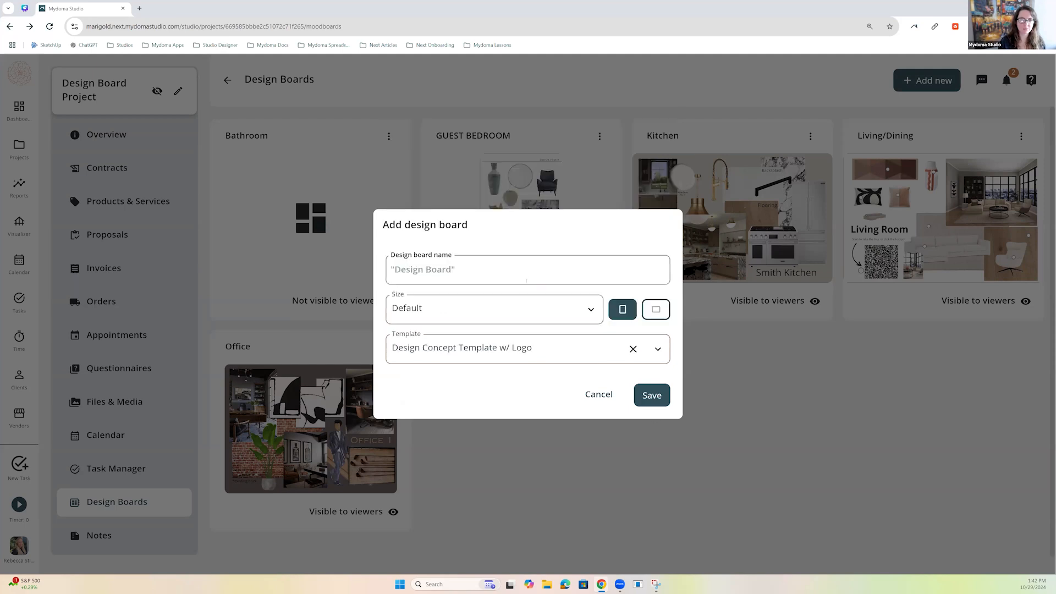
pyautogui.click(520, 268)
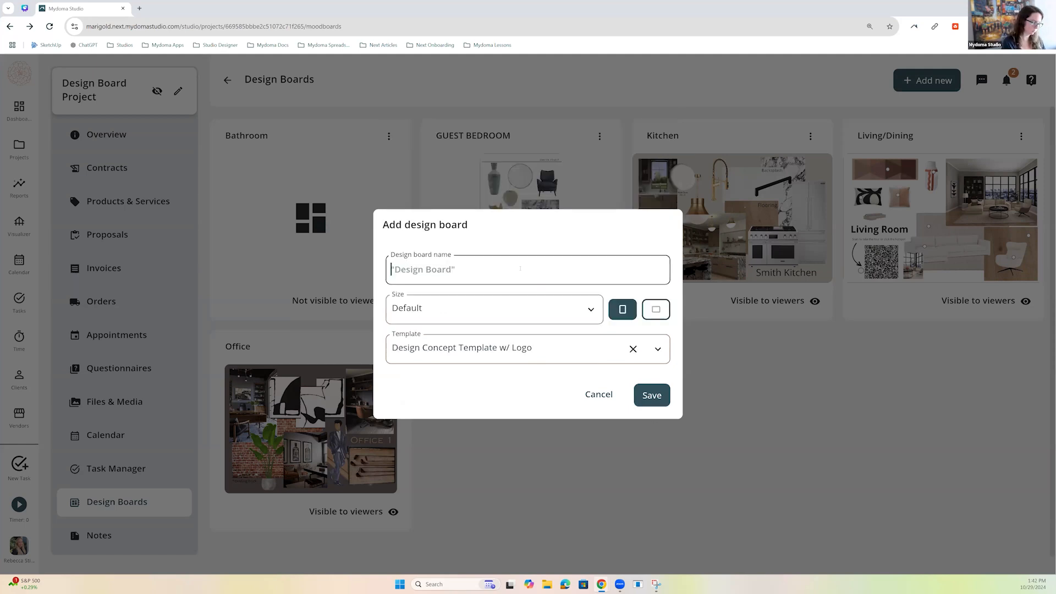
pyautogui.write('Template')
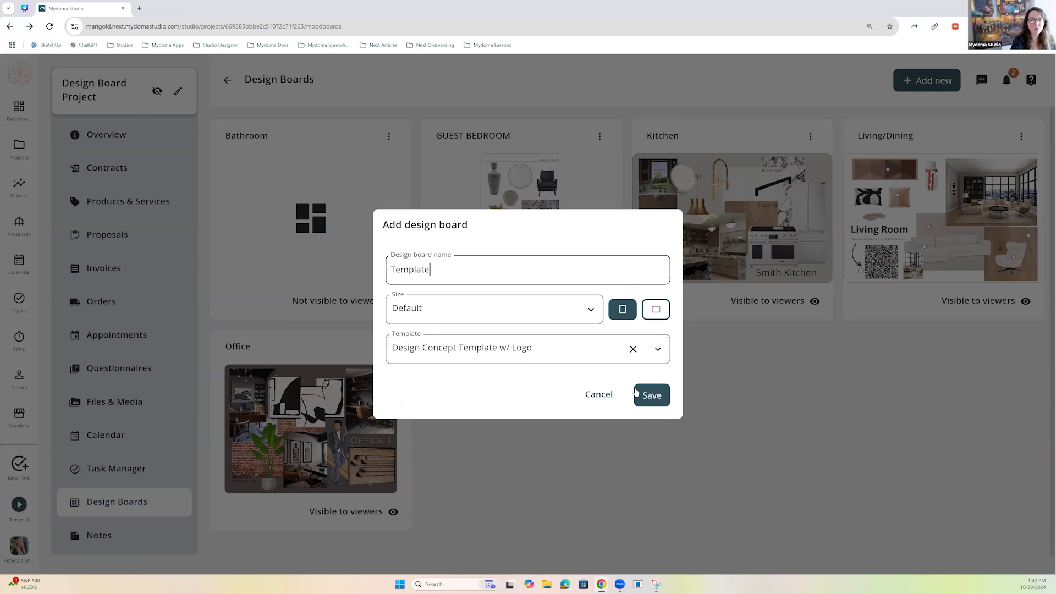
pyautogui.click(646, 395)
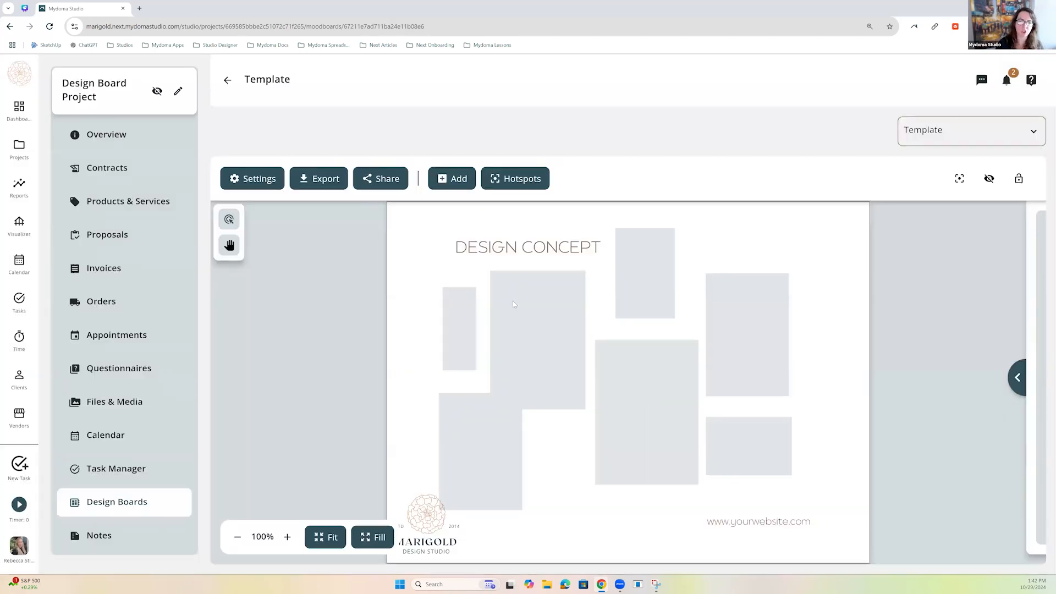
pyautogui.click(727, 346)
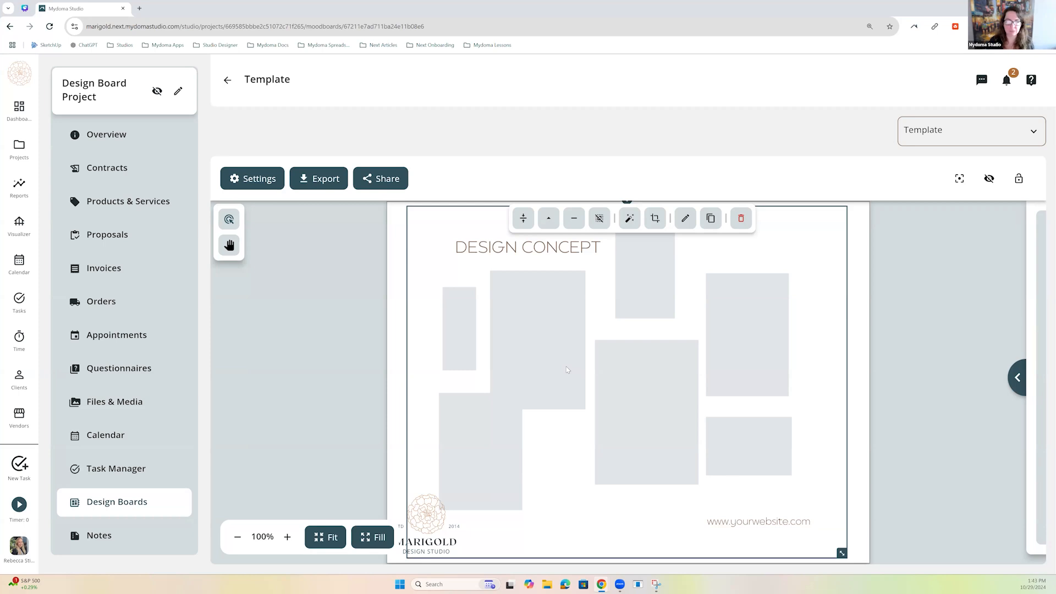
pyautogui.click(390, 298)
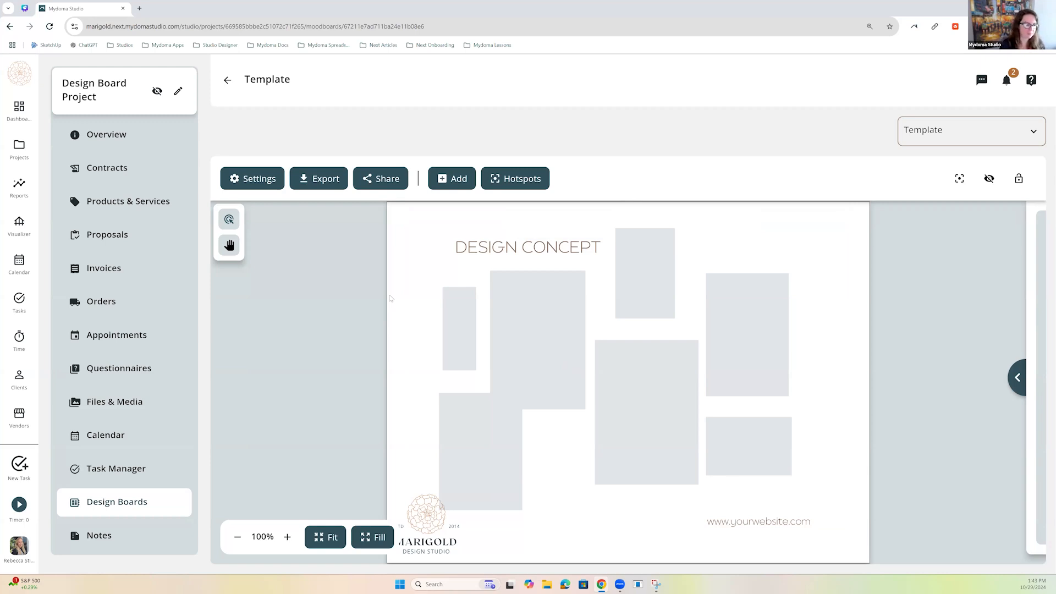
# Switch to the Canva presentation, present it full screen from page 5, and advance to the Best Practices Design Boards slide.
pyautogui.click(25, 9)
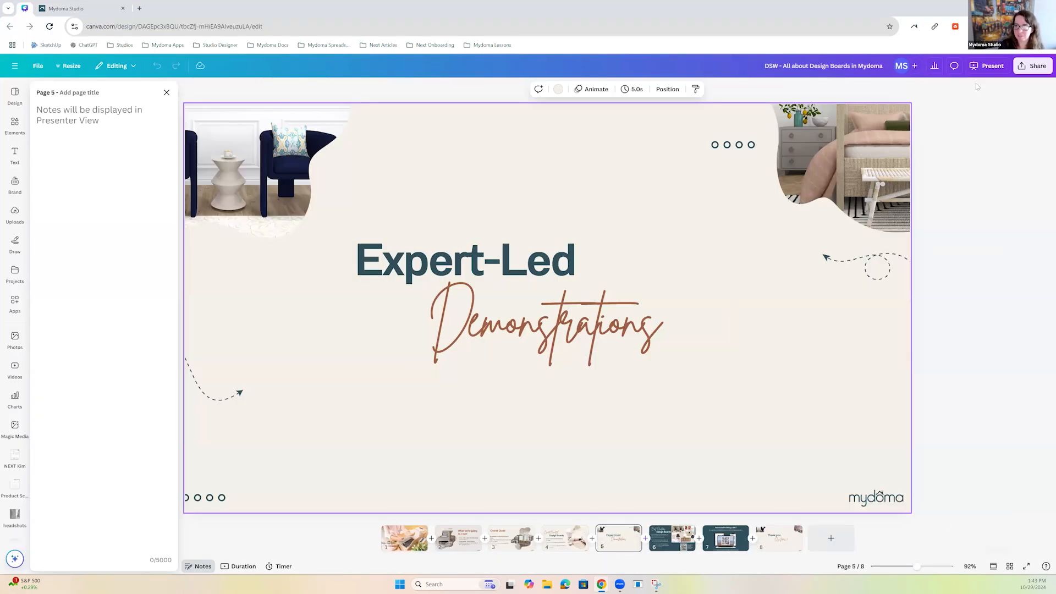
pyautogui.click(987, 65)
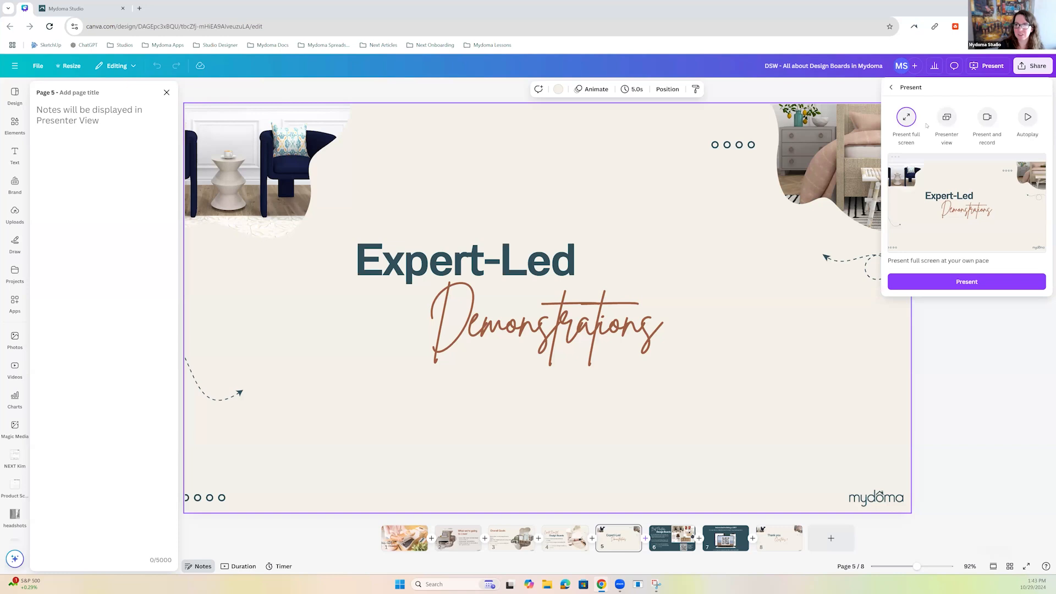
pyautogui.click(962, 281)
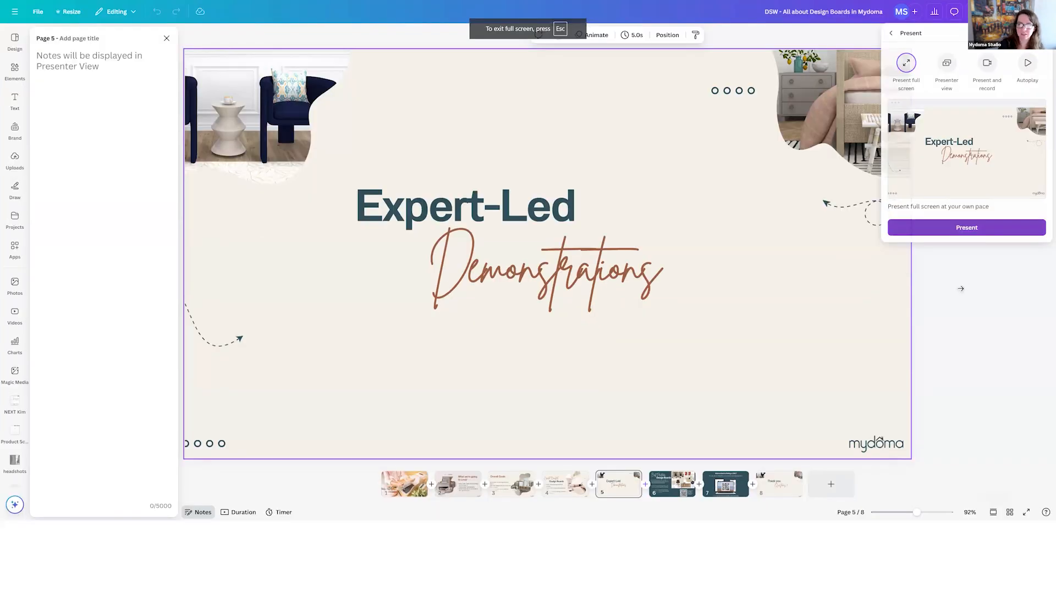
pyautogui.click(960, 288)
pyautogui.click(959, 288)
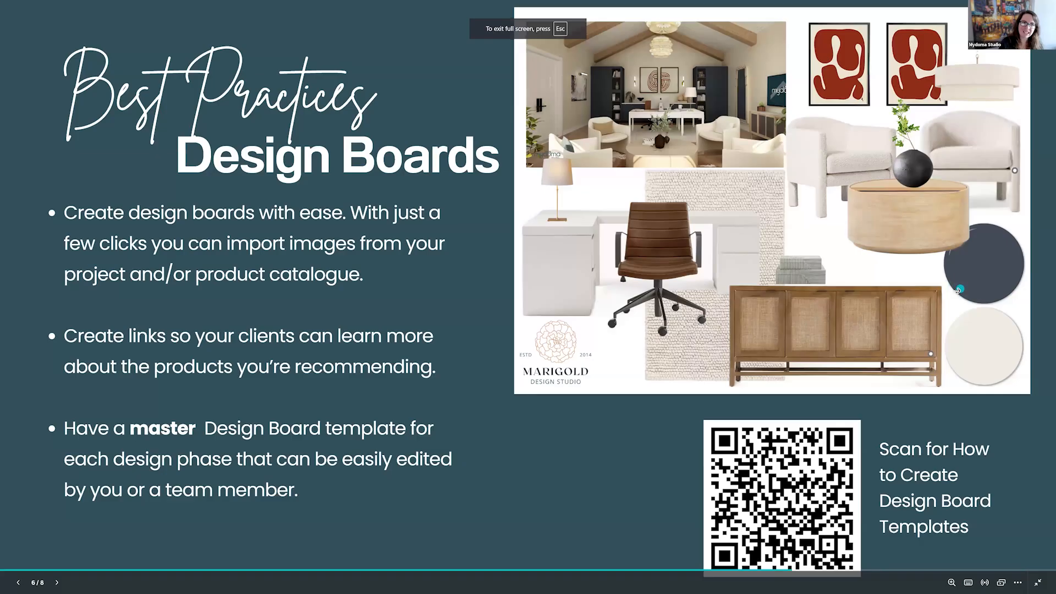